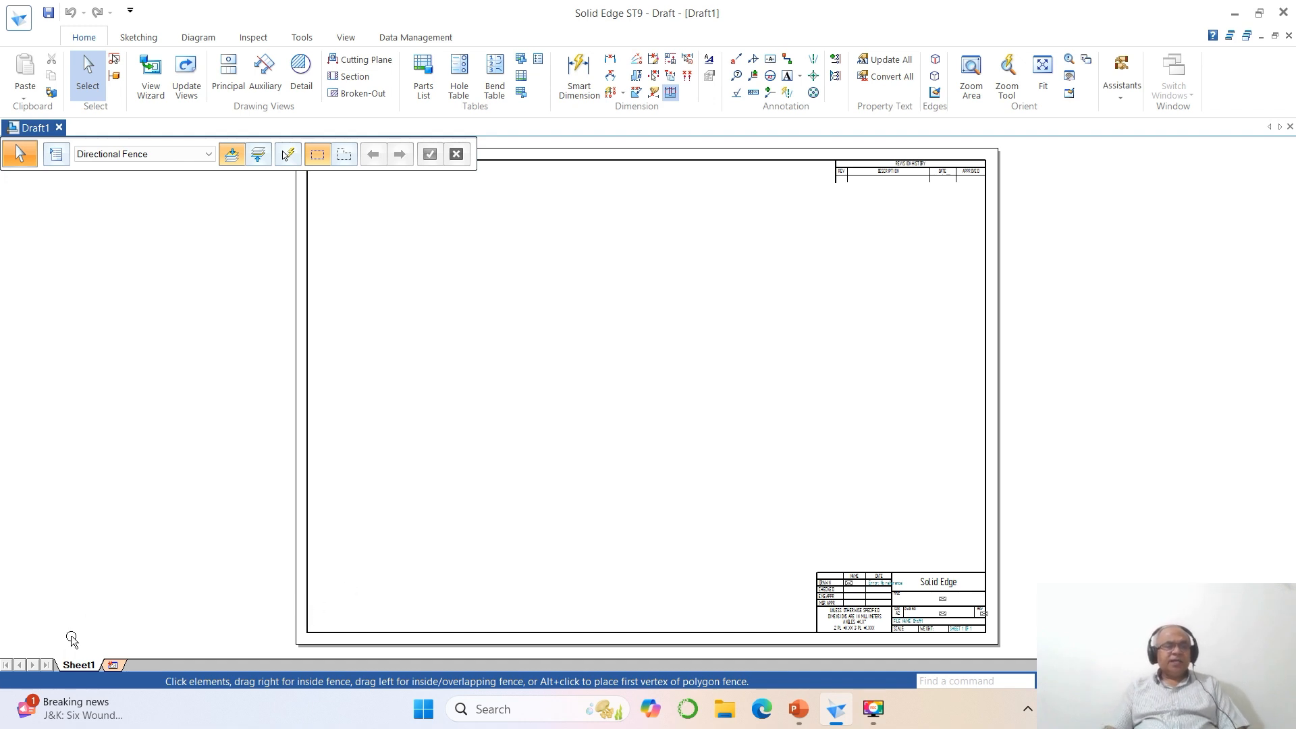
- Set Sheet1's background sheet to A4-Sheet with the background hidden, and fit the sheet to the view
{"action": "right_click", "coordinate": [76, 666]}
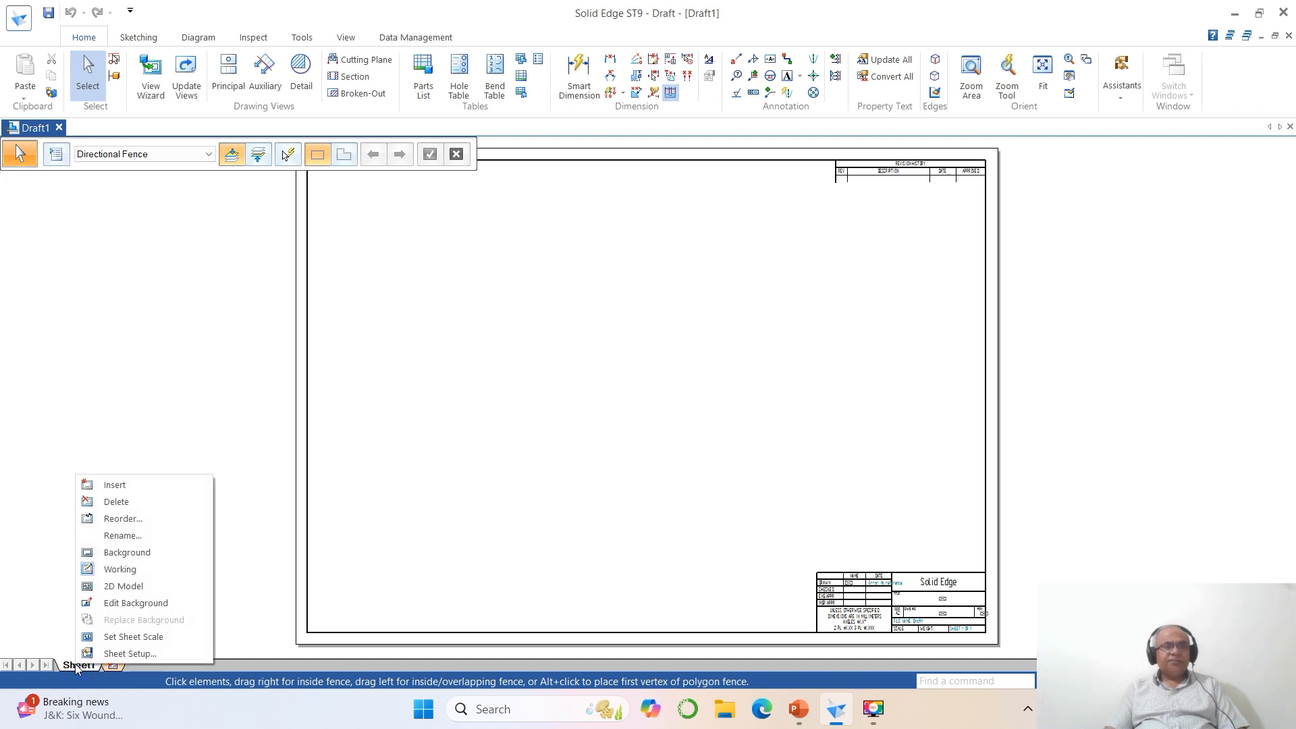
{"action": "left_click", "coordinate": [101, 655]}
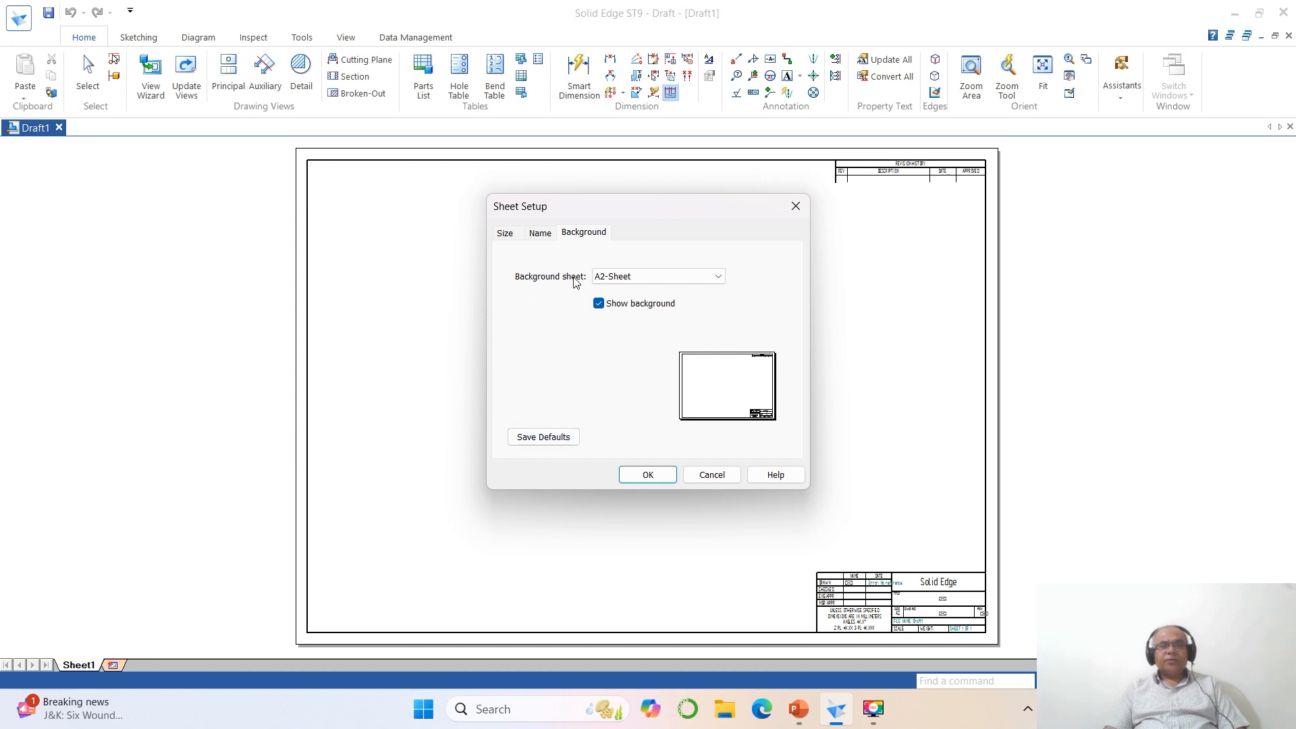
{"action": "left_click", "coordinate": [718, 276]}
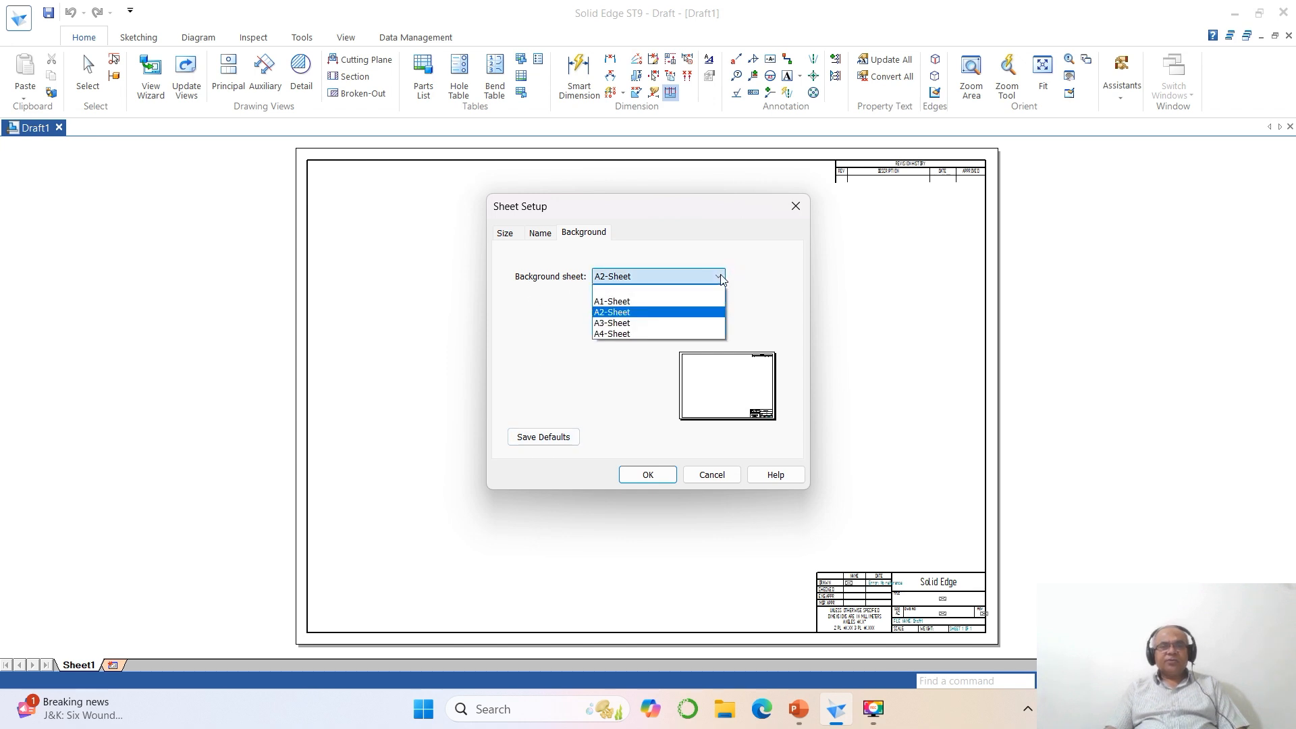
{"action": "left_click", "coordinate": [625, 333]}
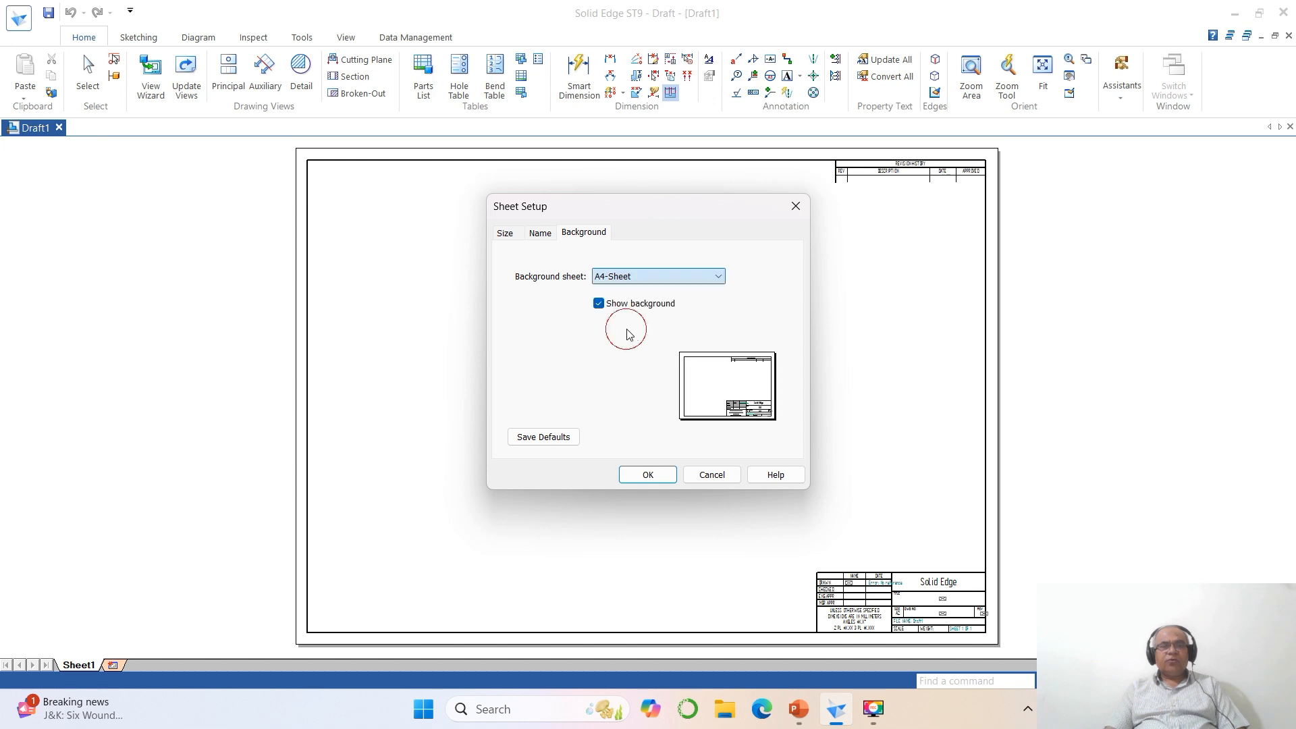
{"action": "left_click", "coordinate": [598, 303]}
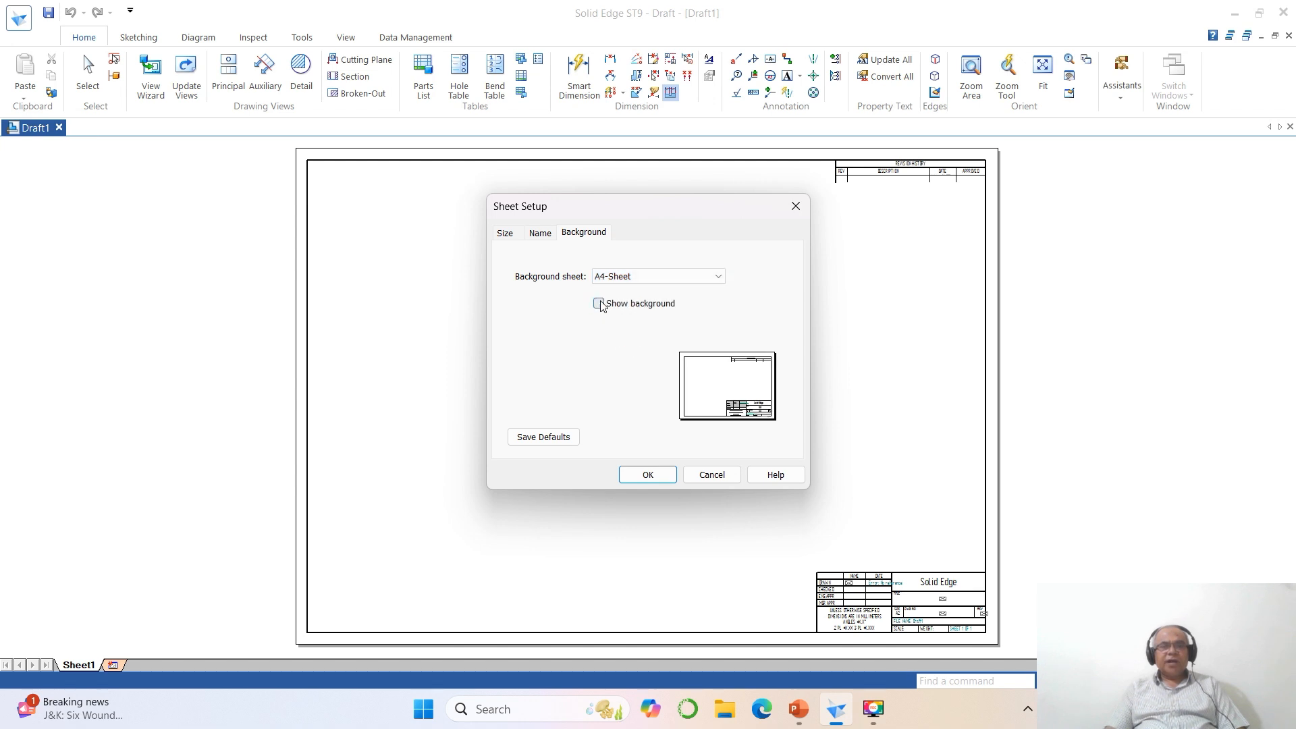
{"action": "left_click", "coordinate": [629, 476]}
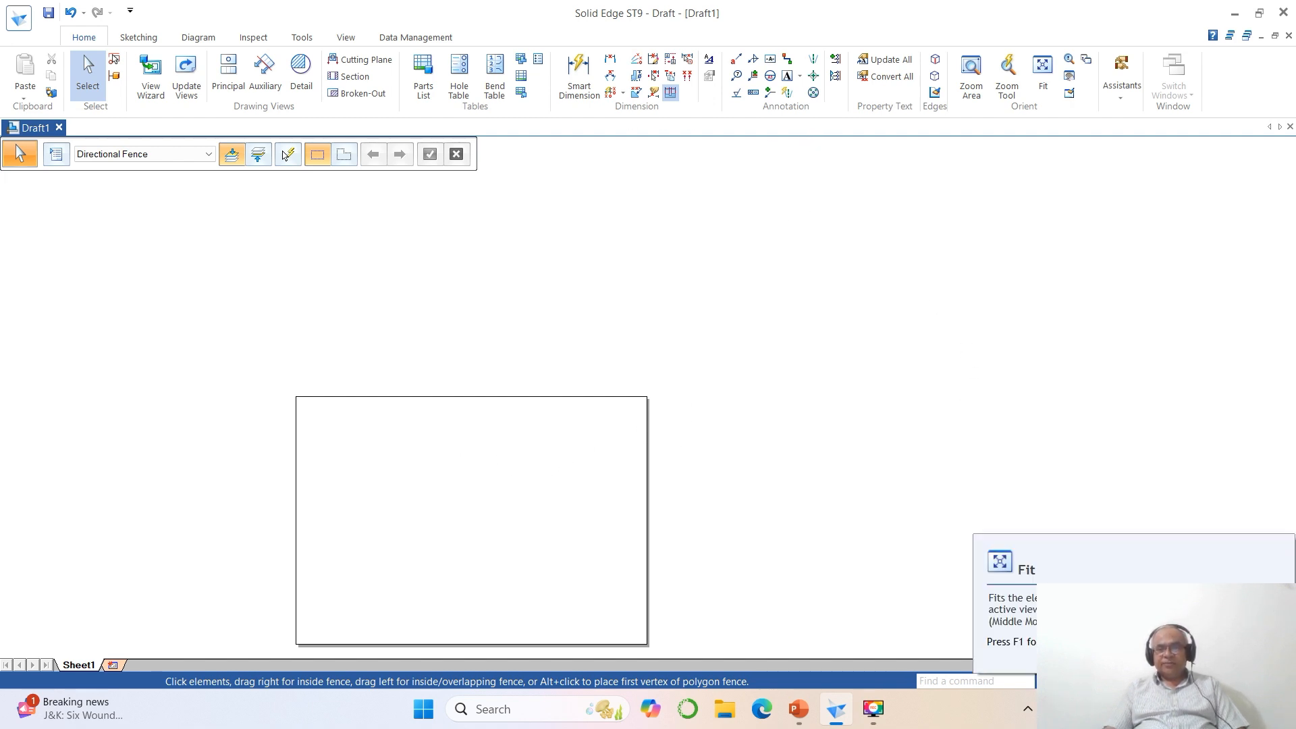
{"action": "left_click", "coordinate": [1043, 74]}
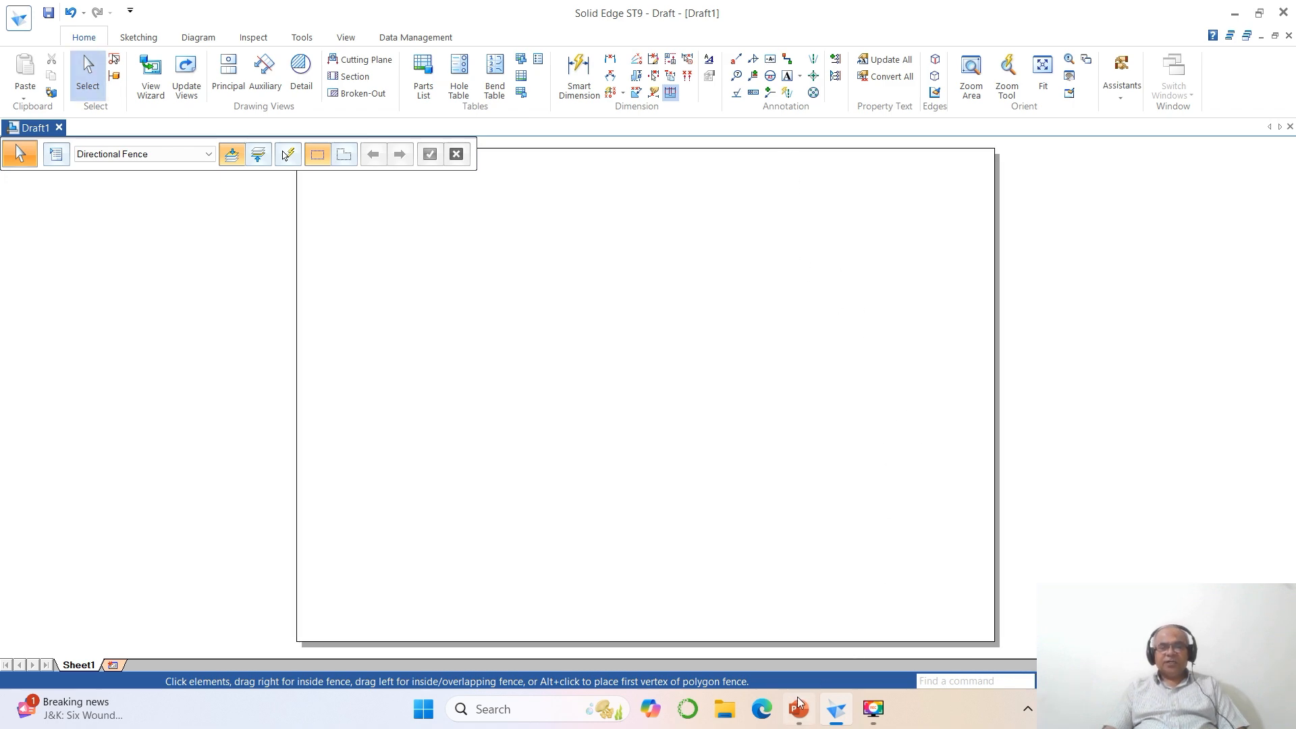
- Check the problem statement in PowerPoint, return to Solid Edge and set up the Text command with Times New Roman at size 4
{"action": "left_click", "coordinate": [796, 714]}
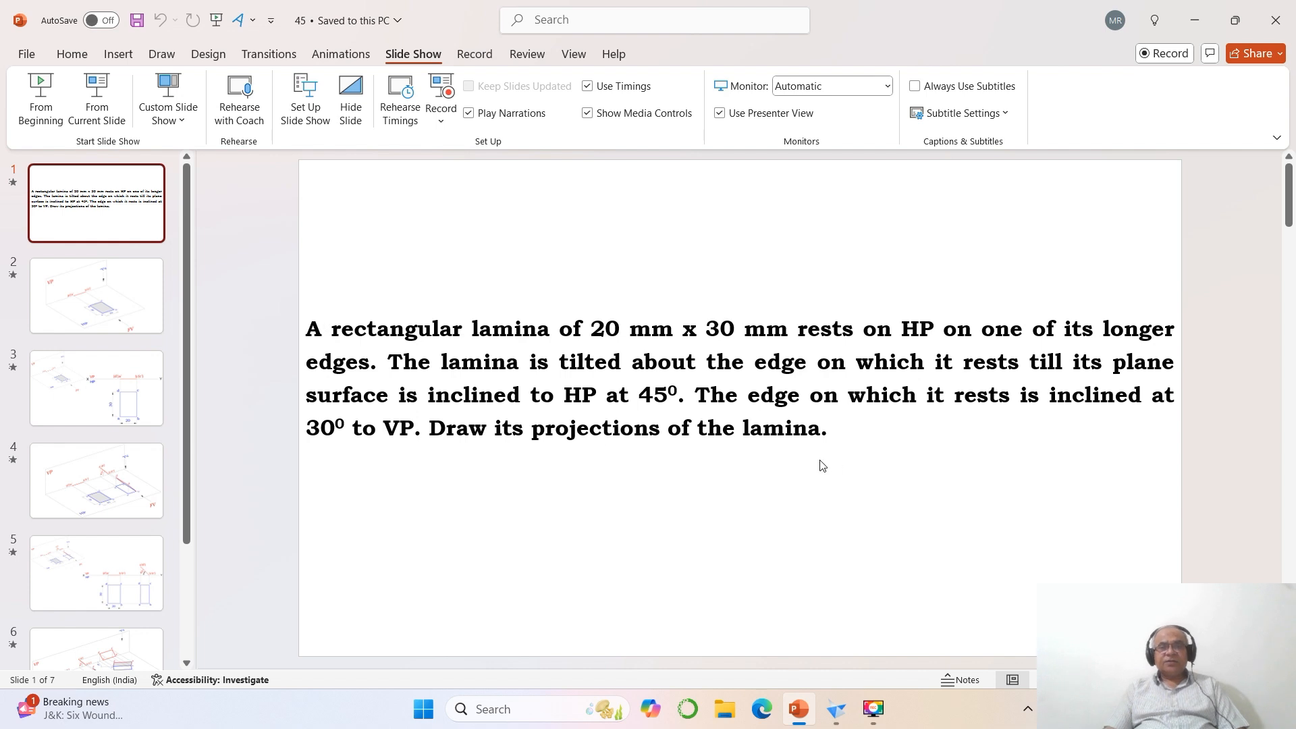
{"action": "left_click", "coordinate": [835, 708]}
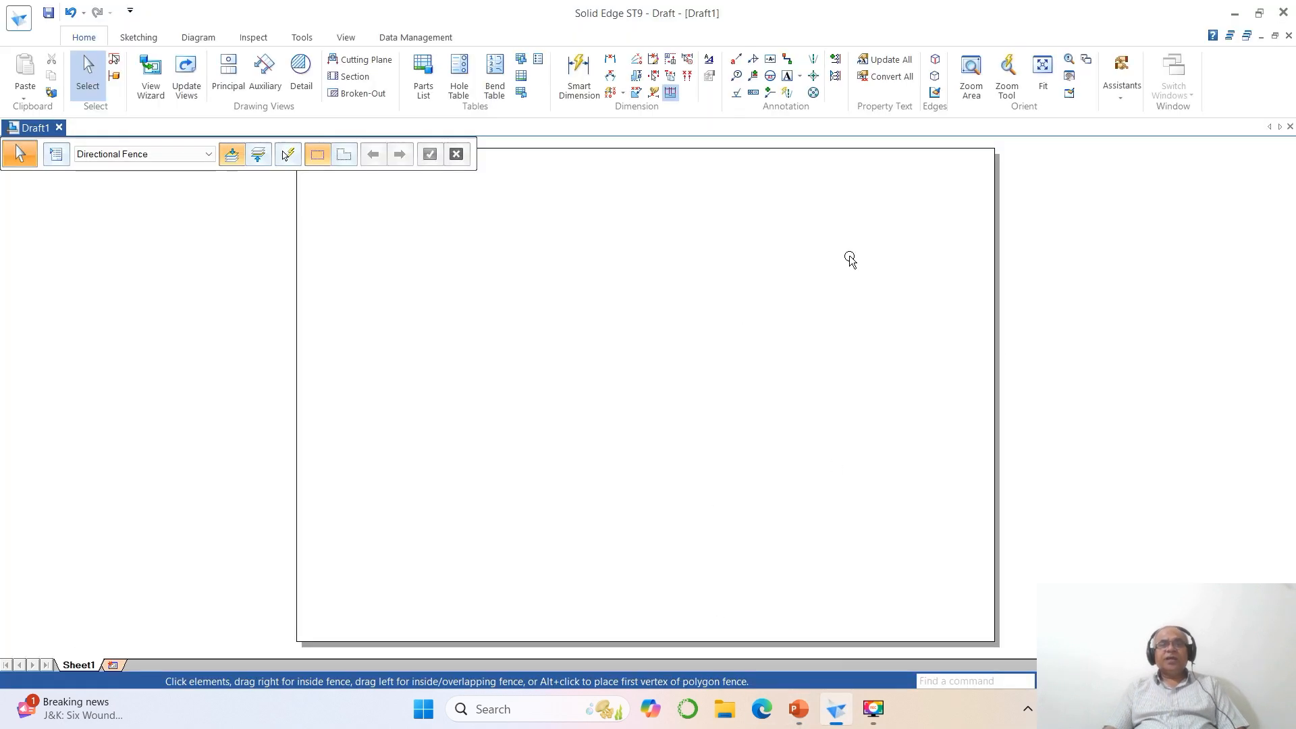
{"action": "left_click", "coordinate": [787, 76]}
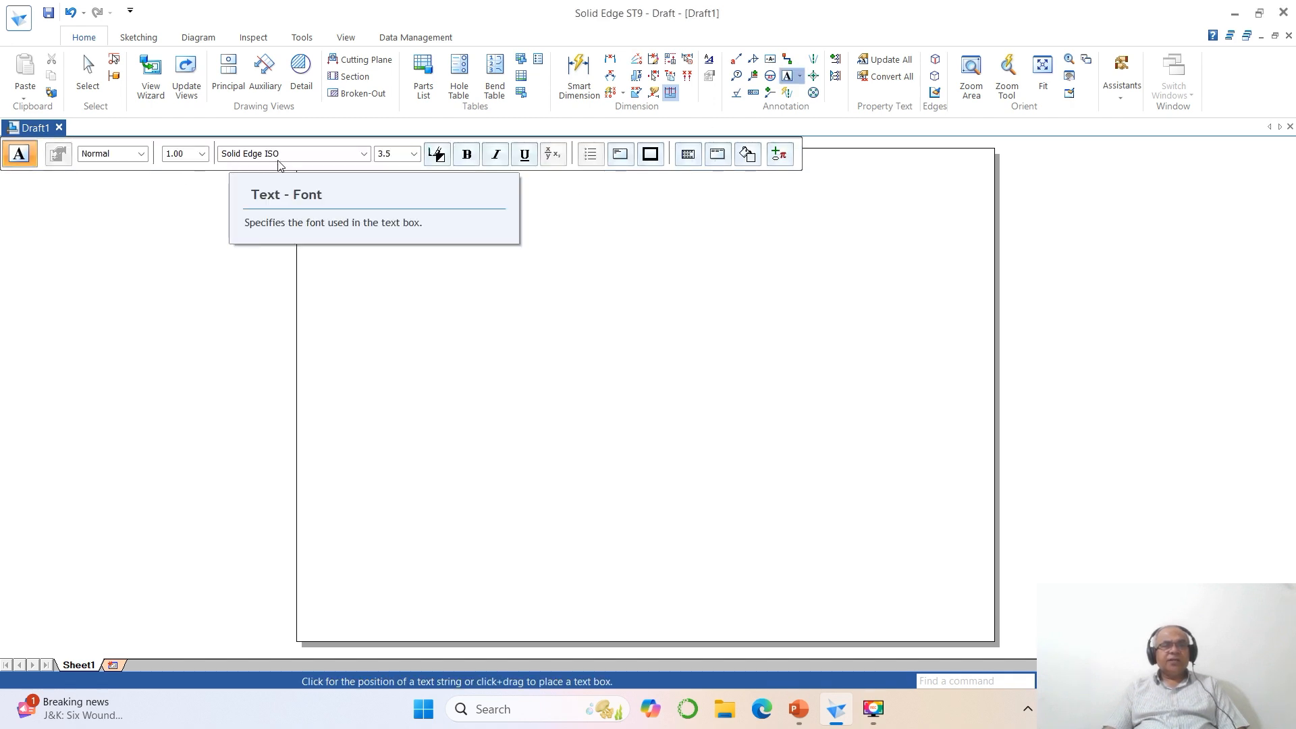
{"action": "left_click", "coordinate": [364, 154]}
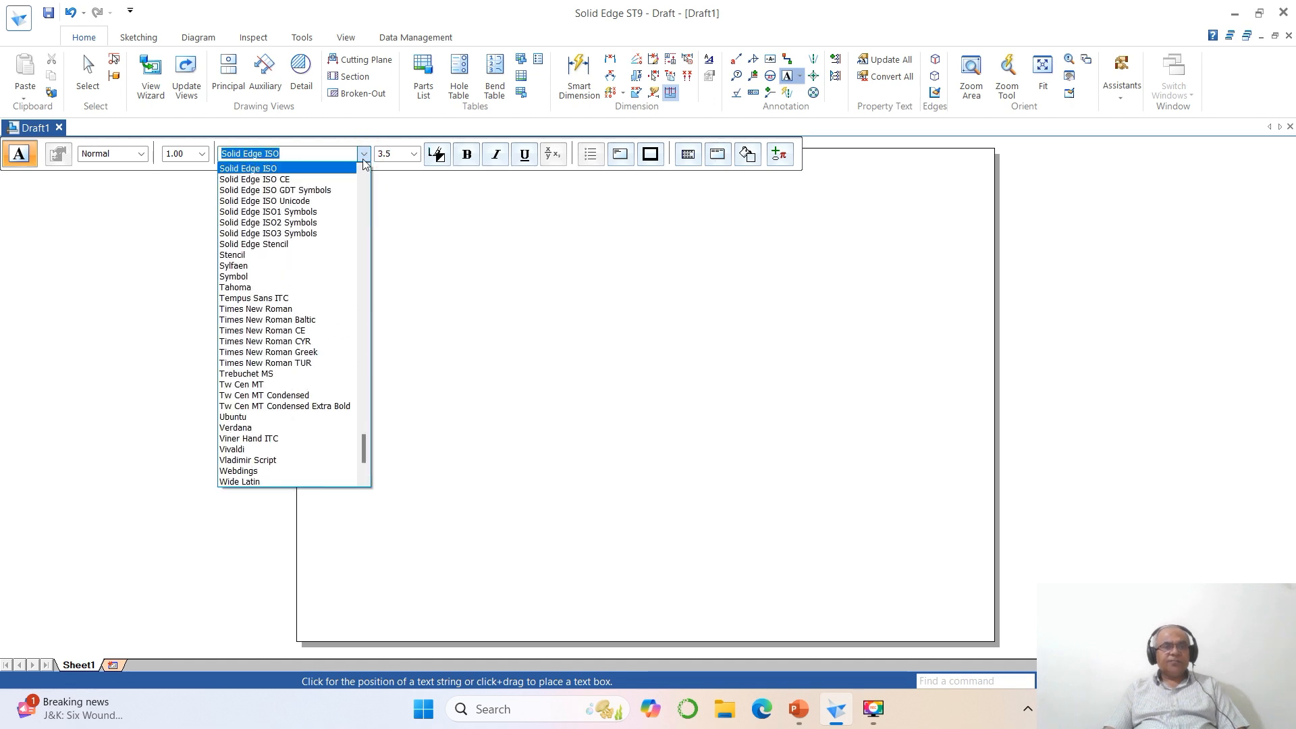
{"action": "left_click", "coordinate": [295, 309]}
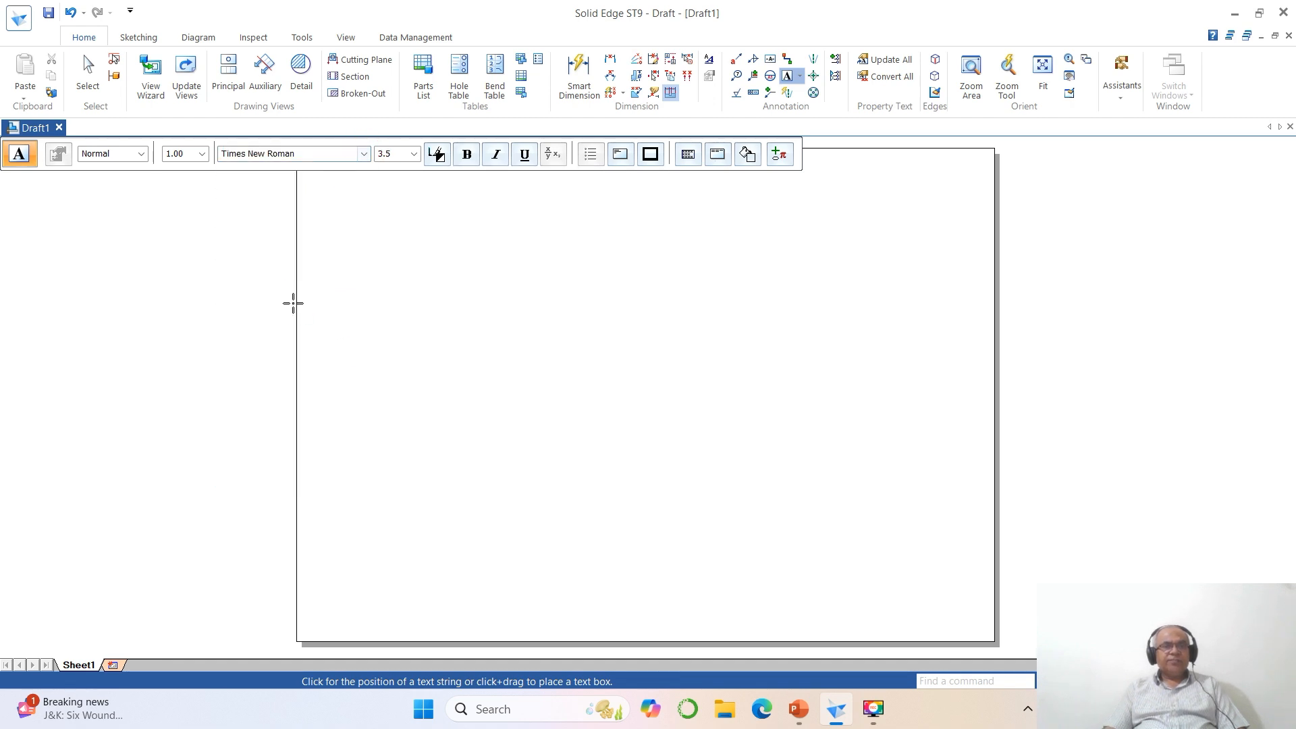
{"action": "left_click", "coordinate": [398, 160]}
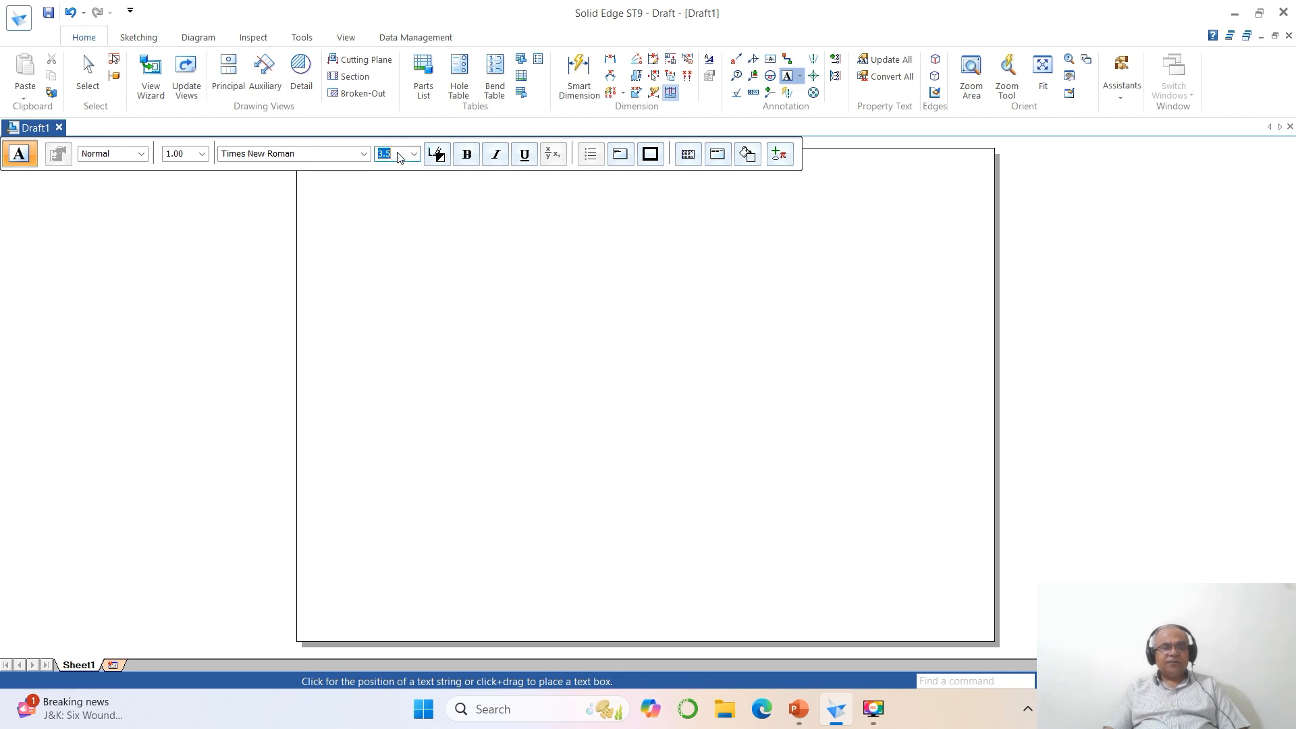
{"action": "type", "text": "4"}
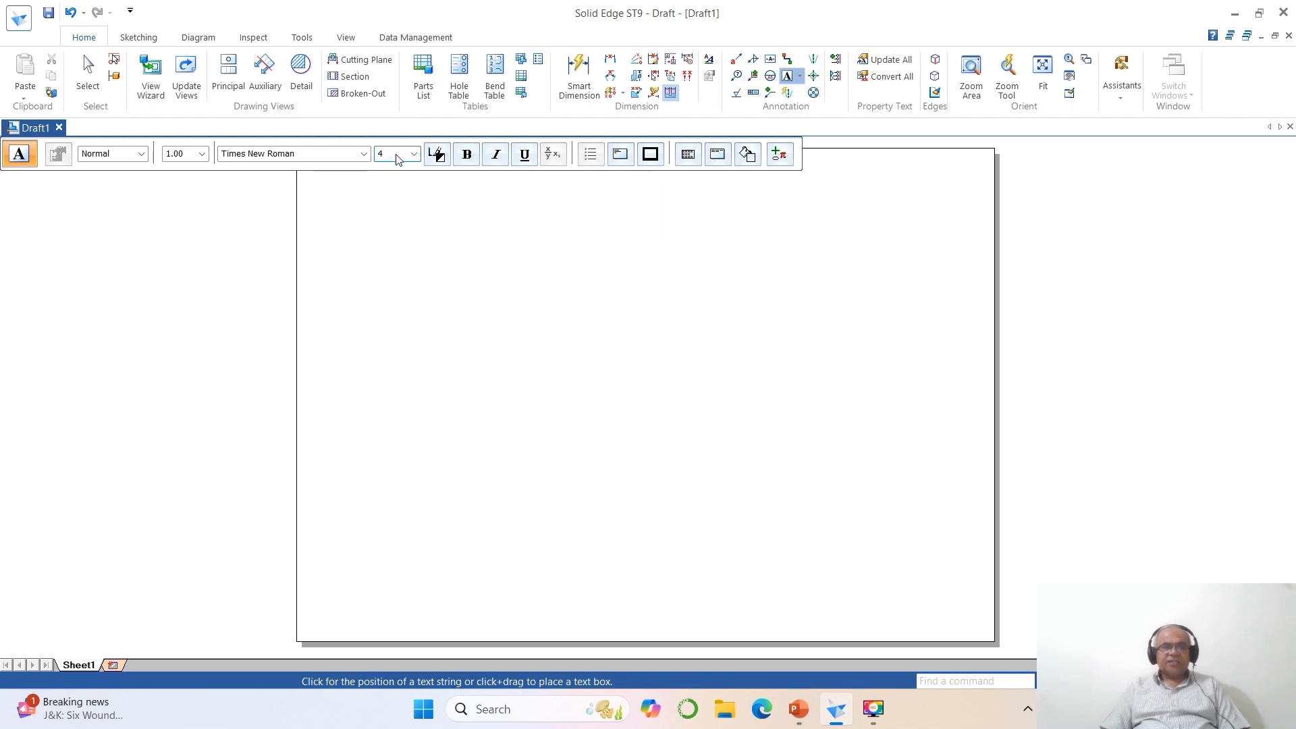
{"action": "key", "text": "Return"}
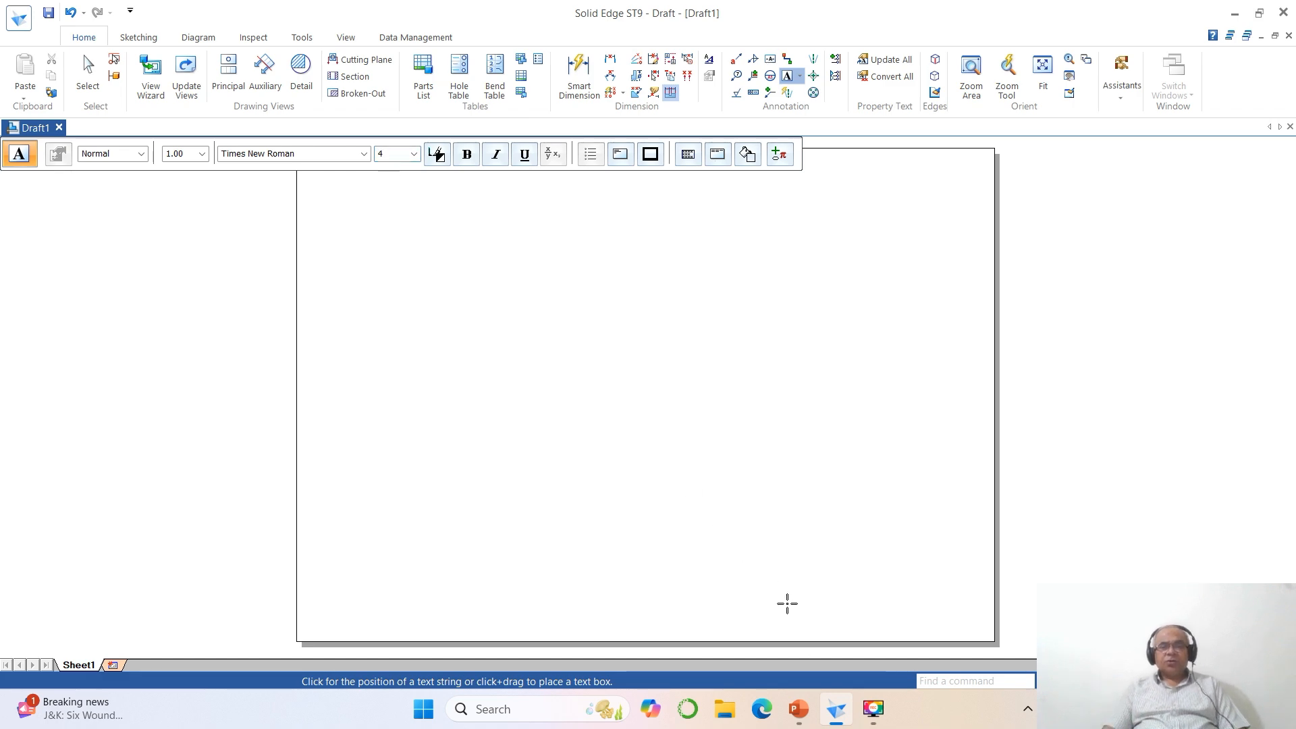
- Place a text near the sheet's upper-left corner reading "A rectangular lamina of 20 mm x 30 mm", consulting the PowerPoint problem statement
{"action": "left_click", "coordinate": [801, 709]}
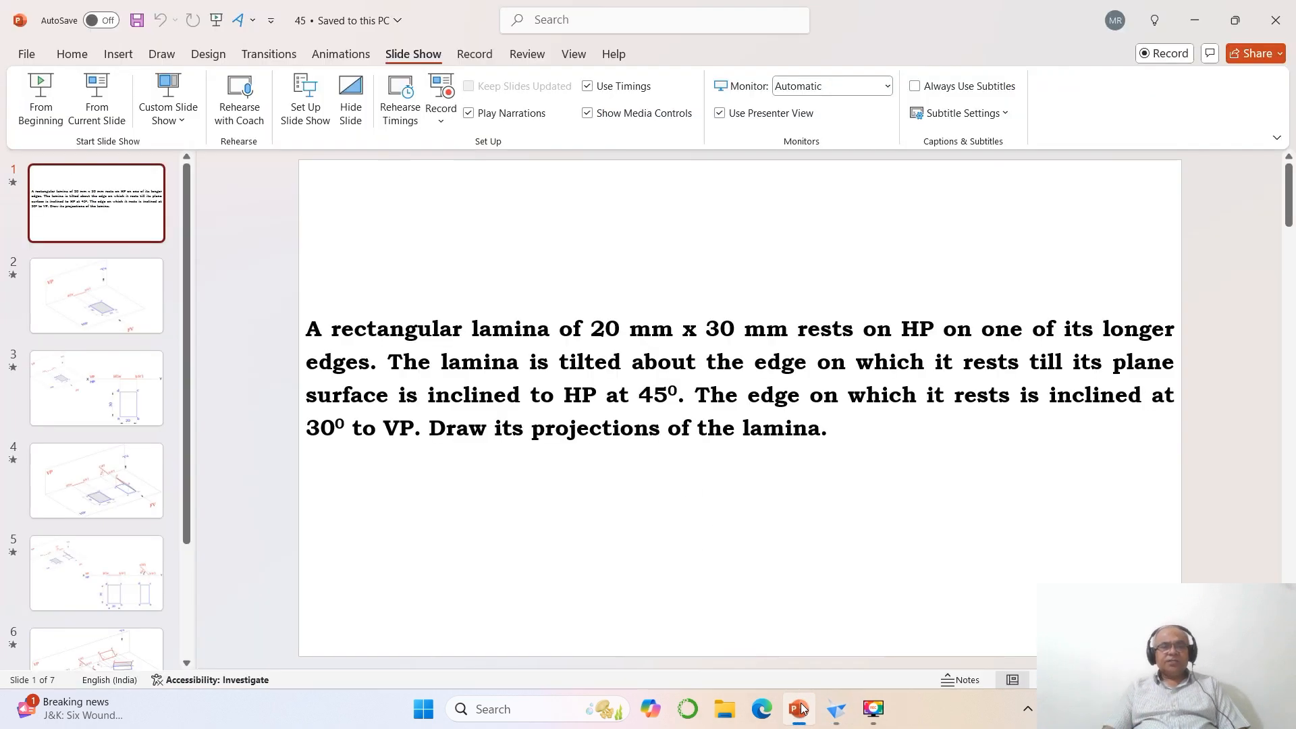
{"action": "left_click", "coordinate": [798, 706]}
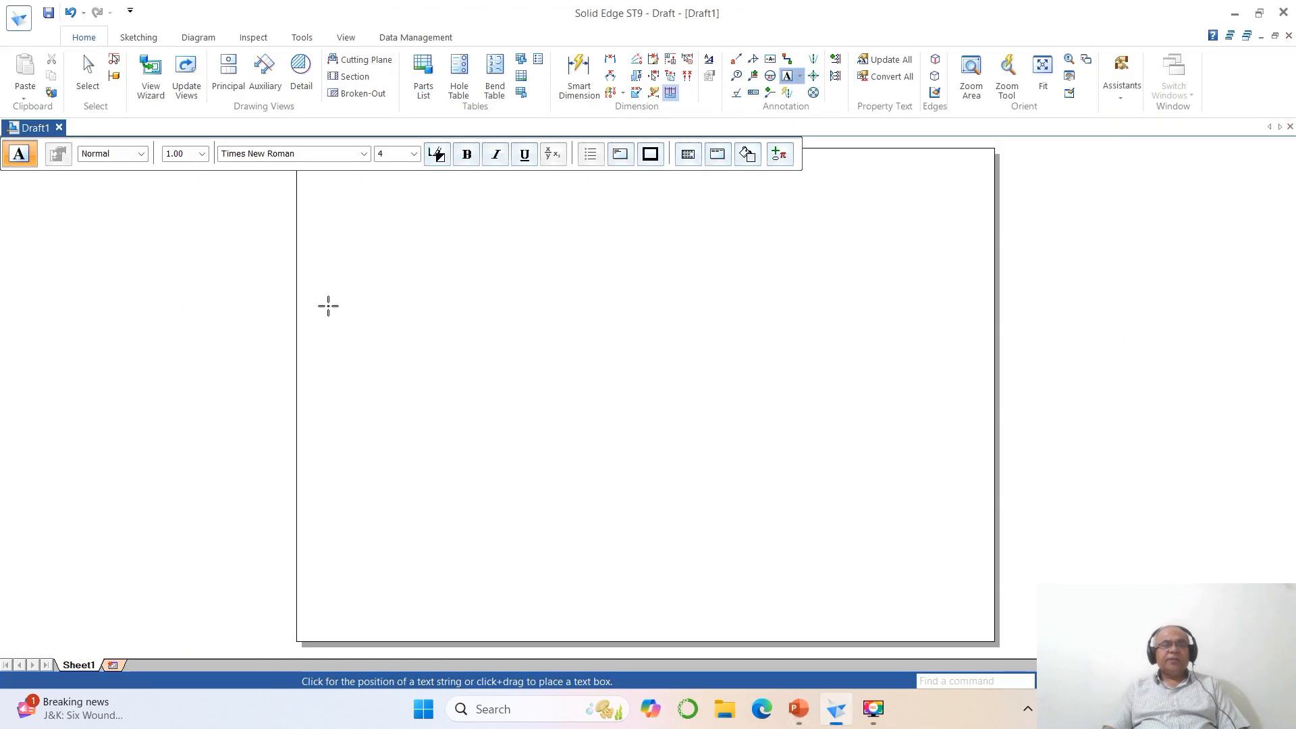
{"action": "left_click", "coordinate": [311, 210]}
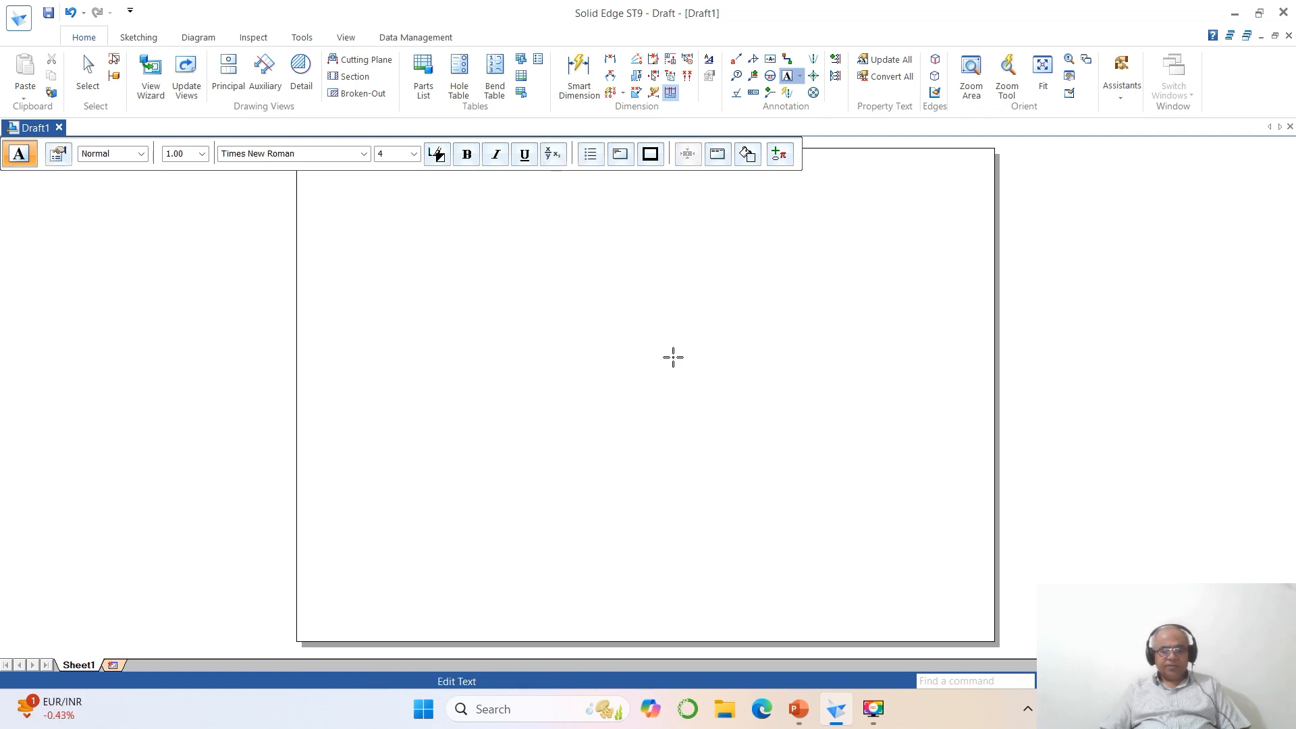
{"action": "type", "text": "A"}
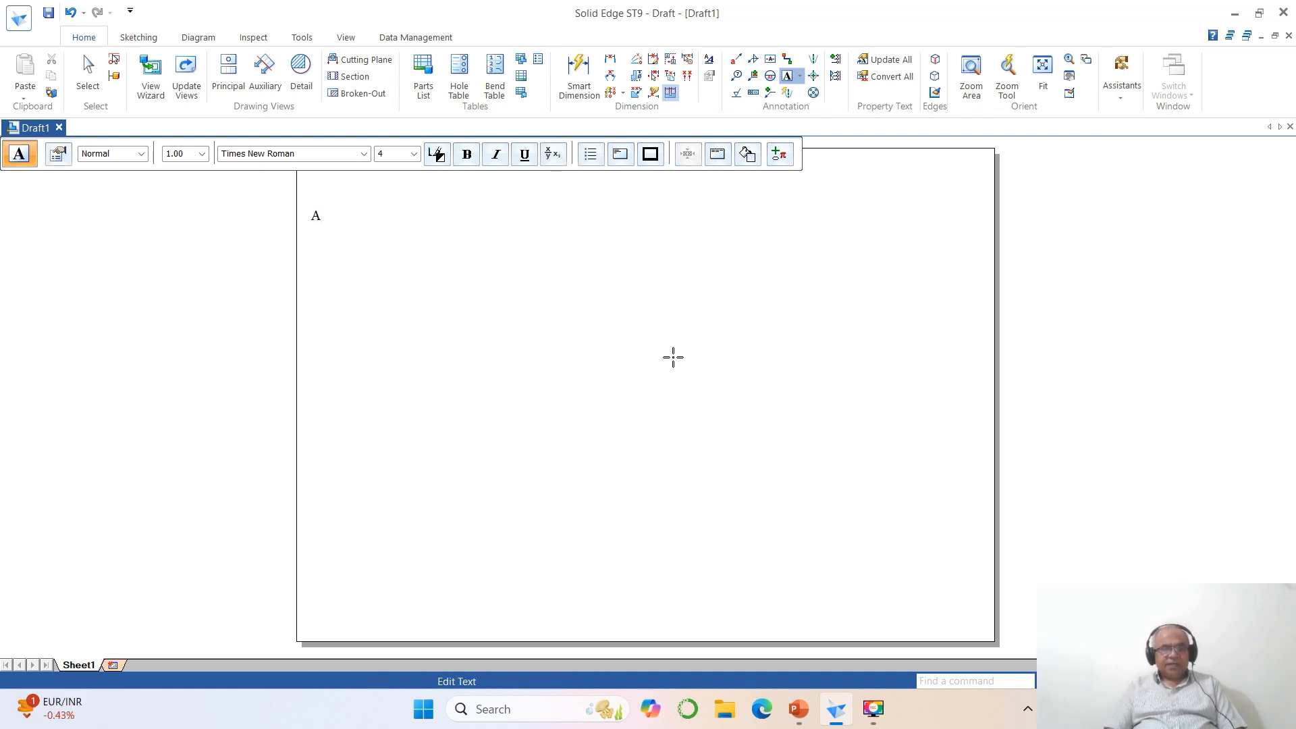
{"action": "type", "text": " rectangular"}
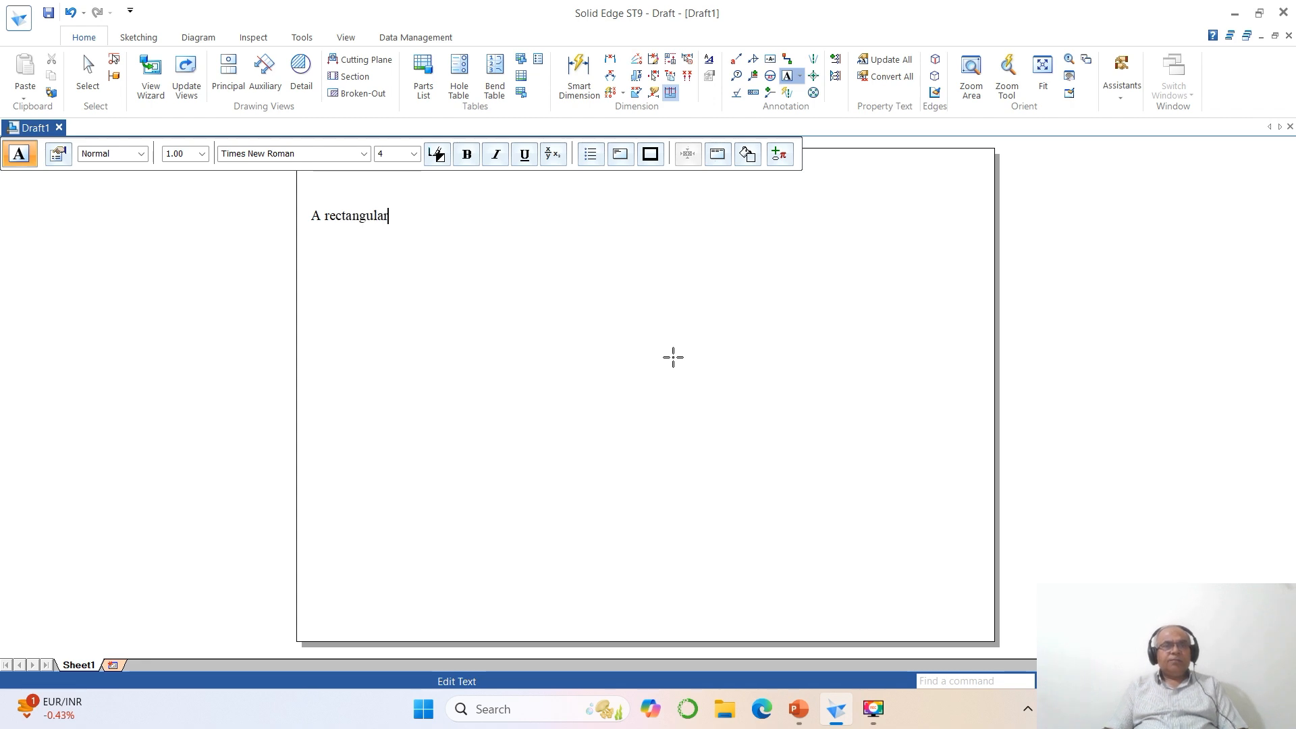
{"action": "type", "text": " lamina of"}
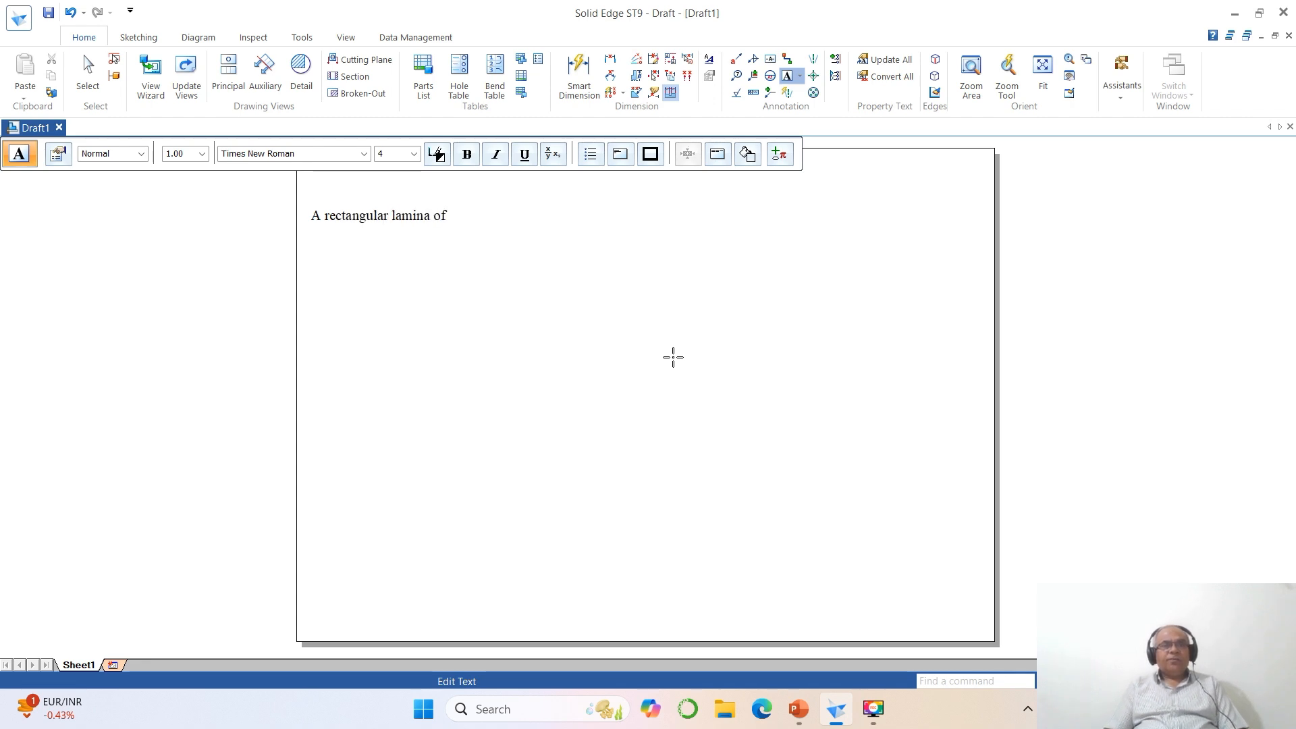
{"action": "left_click", "coordinate": [799, 715]}
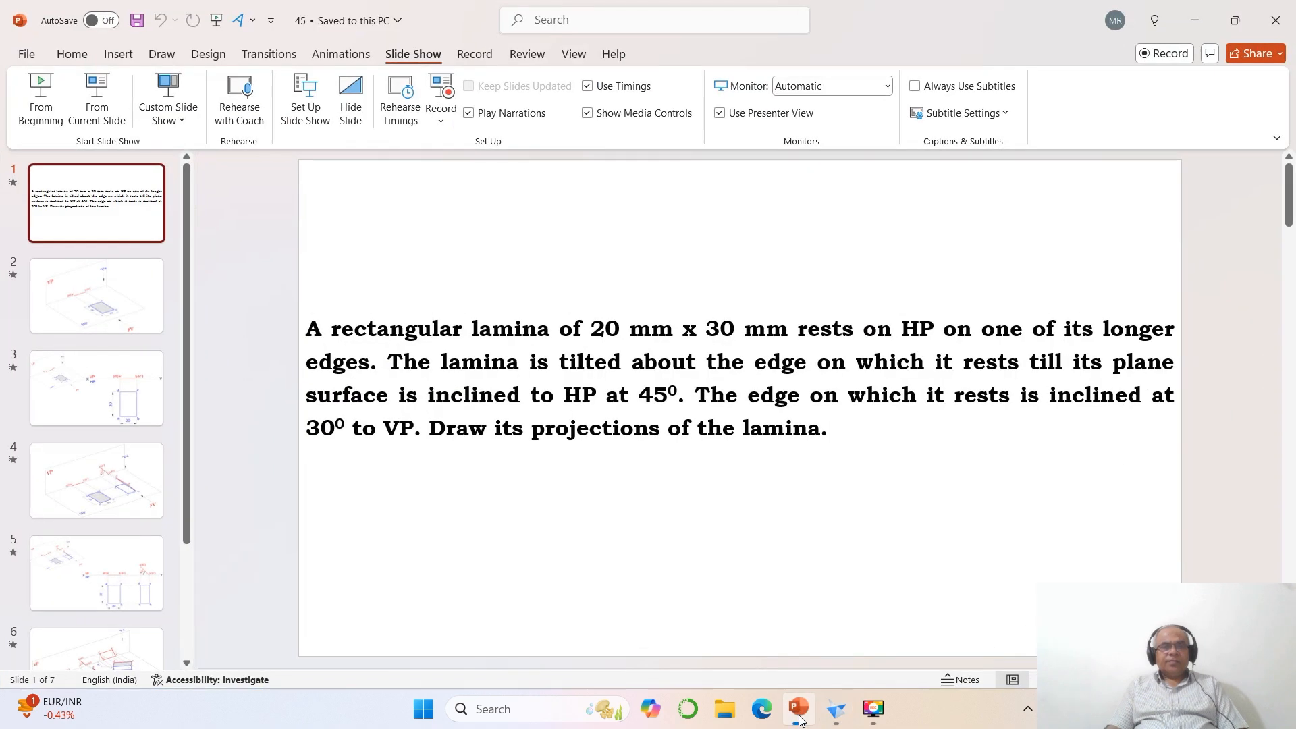
{"action": "left_click", "coordinate": [799, 715]}
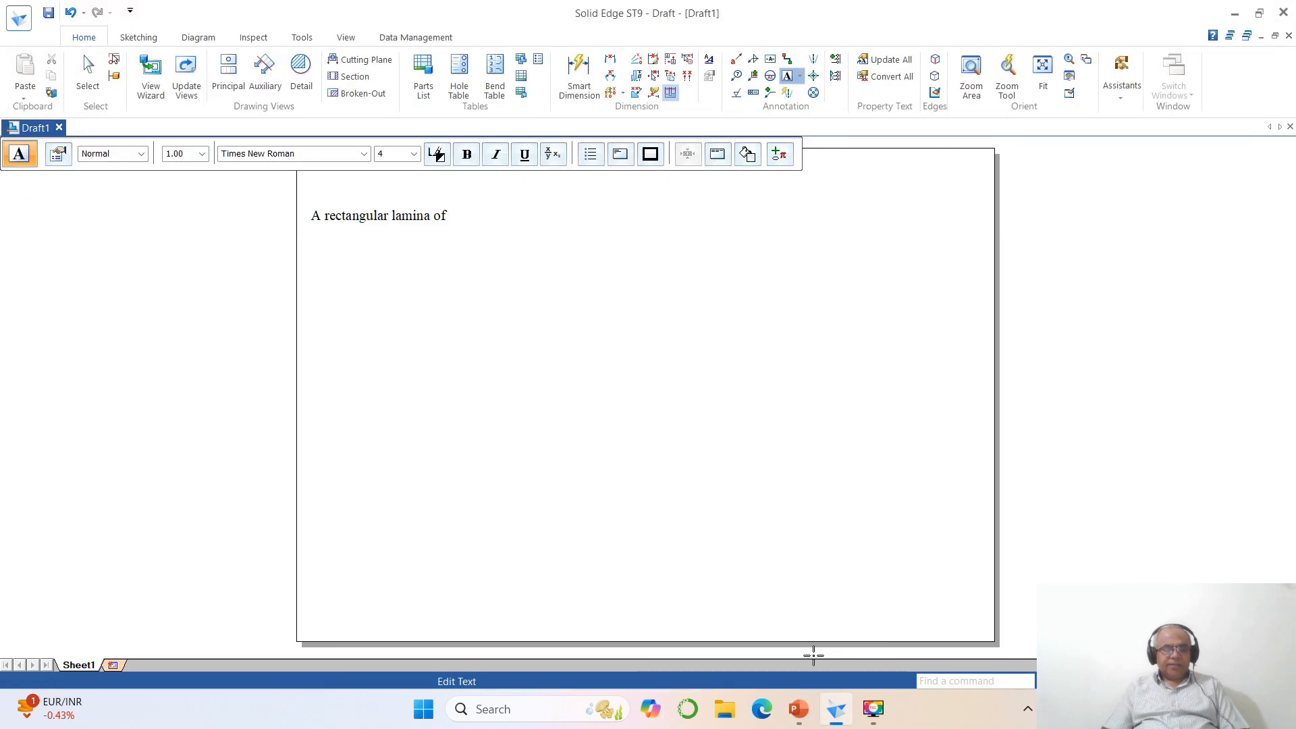
{"action": "type", "text": "20 mm "}
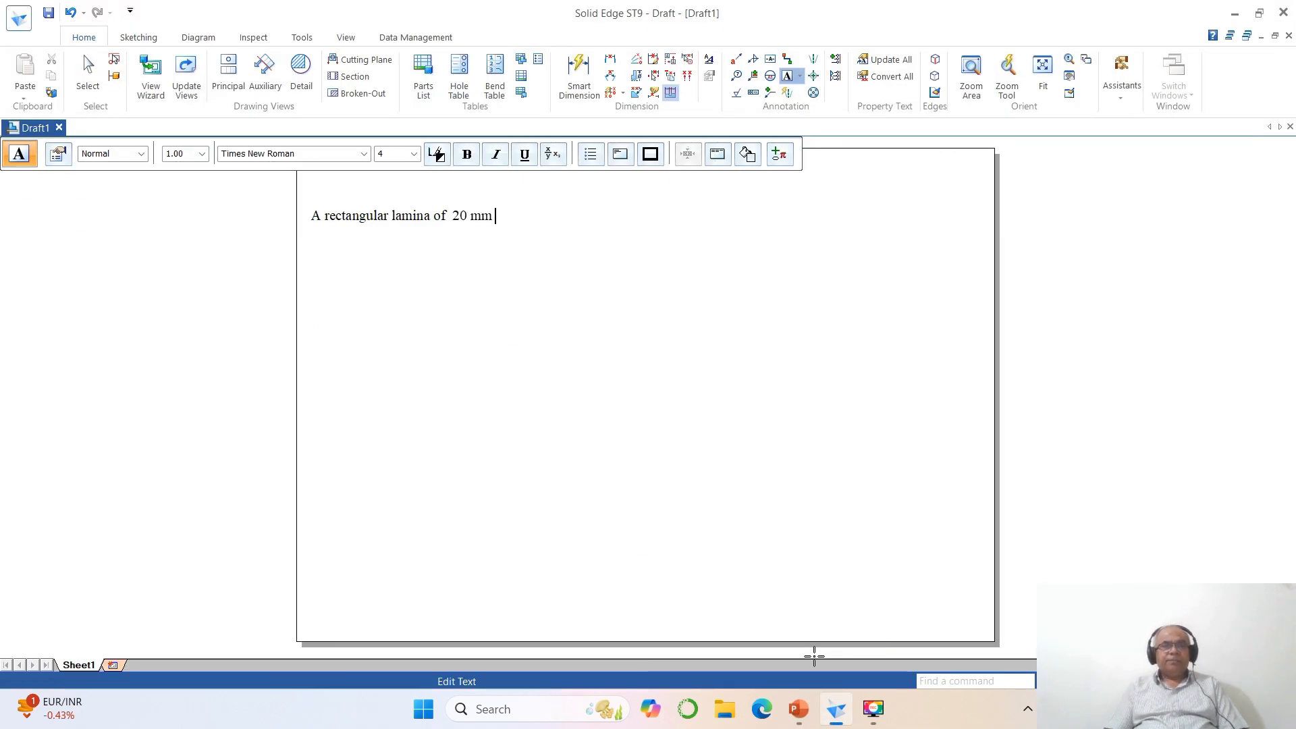
{"action": "type", "text": "x 30 mm"}
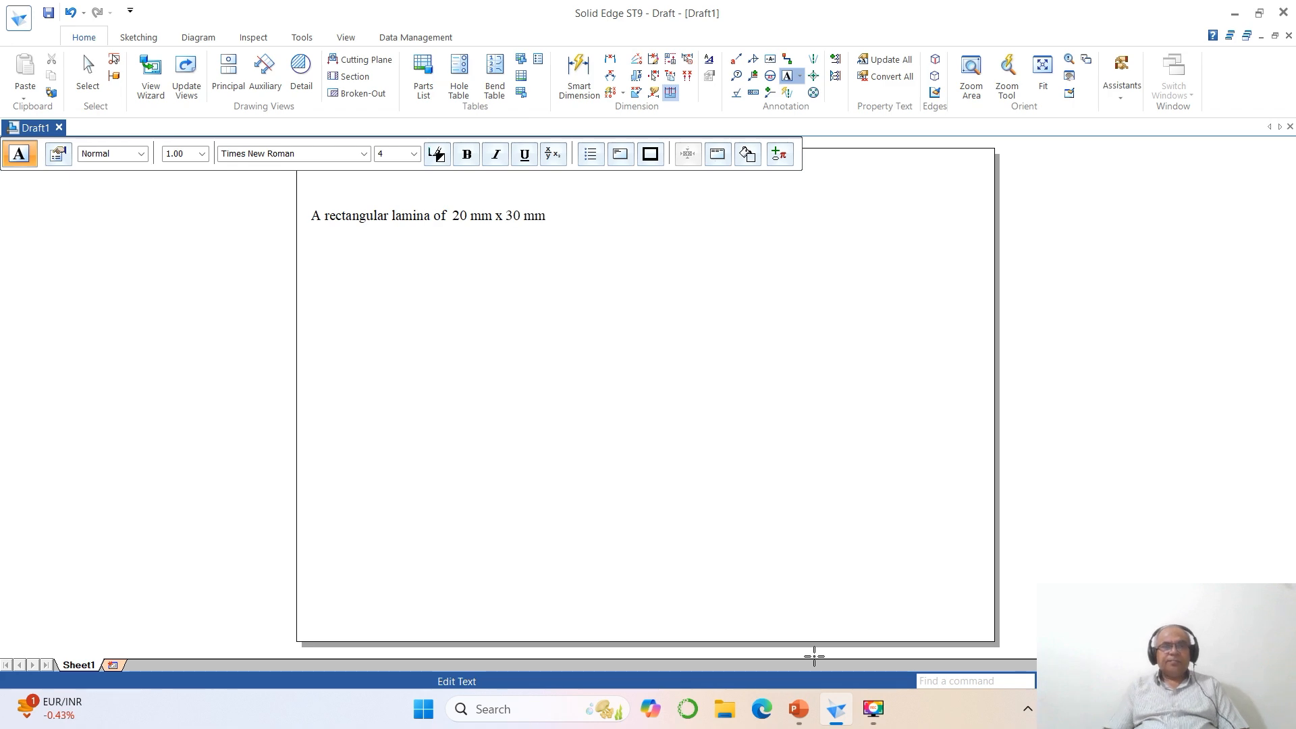
- Continue the text with "rests on HP on one of its longer edges.", rechecking the wording in the PowerPoint slide
{"action": "left_click", "coordinate": [802, 710]}
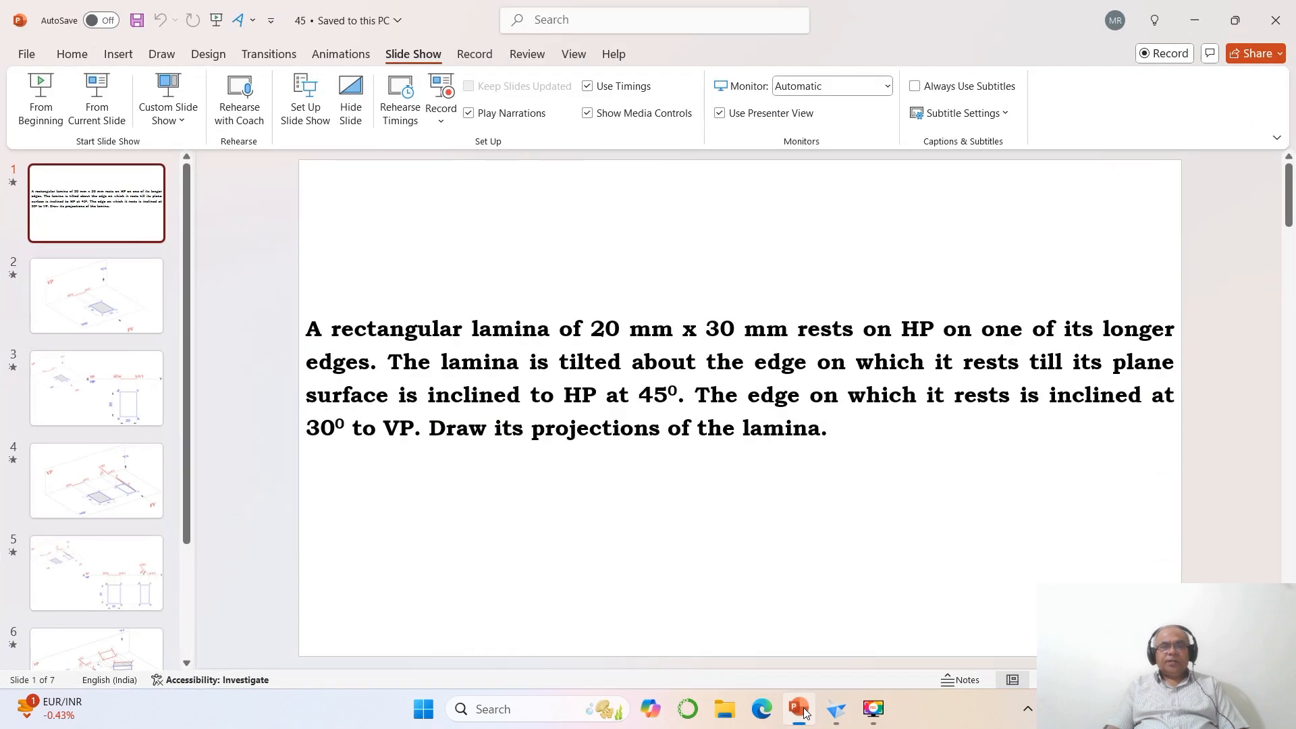
{"action": "left_click", "coordinate": [803, 710]}
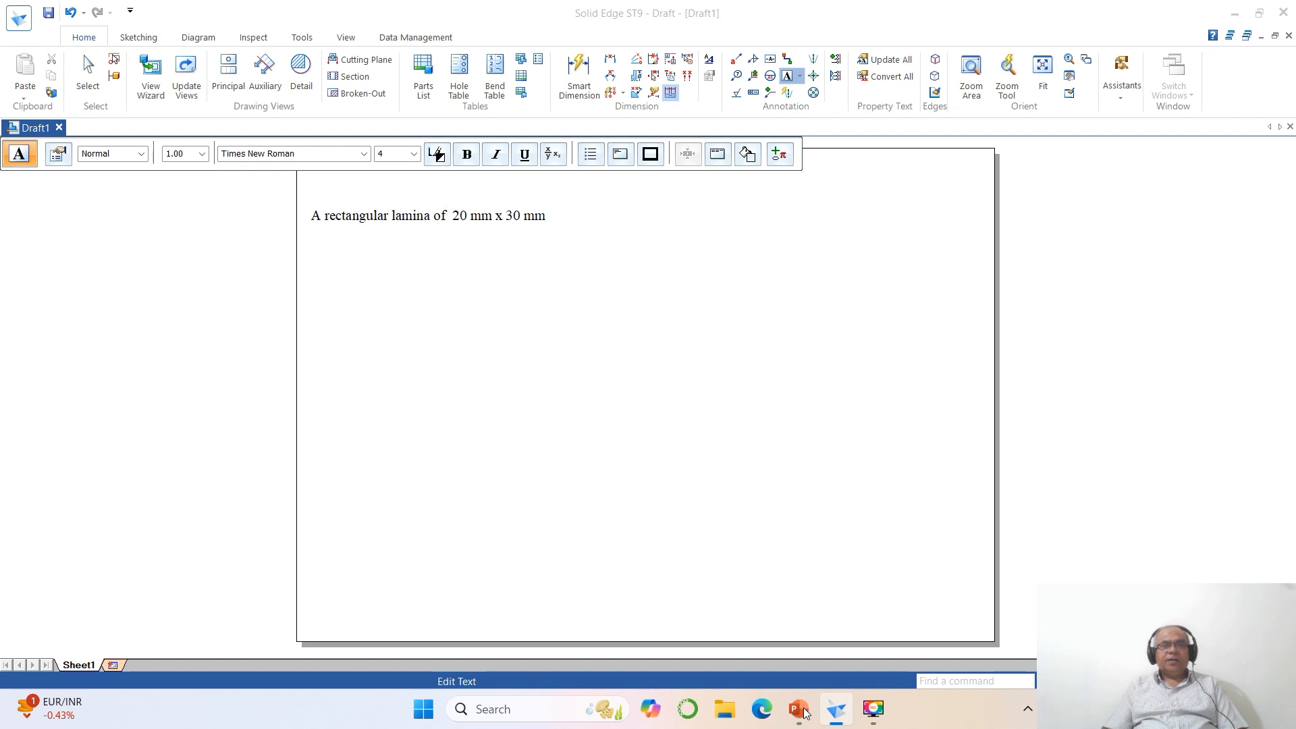
{"action": "type", "text": "rests on"}
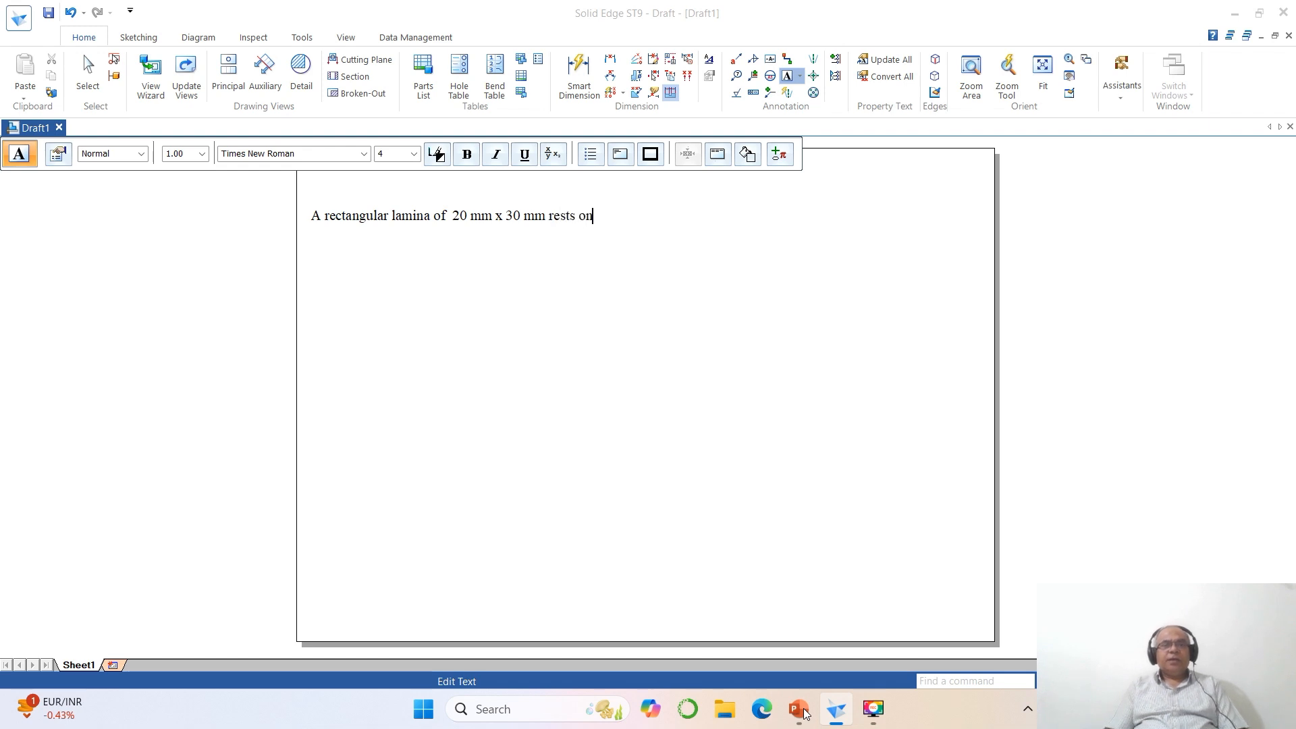
{"action": "type", "text": " h"}
{"action": "key", "text": "BackSpace"}
{"action": "type", "text": "HP"}
{"action": "left_click", "coordinate": [804, 716]}
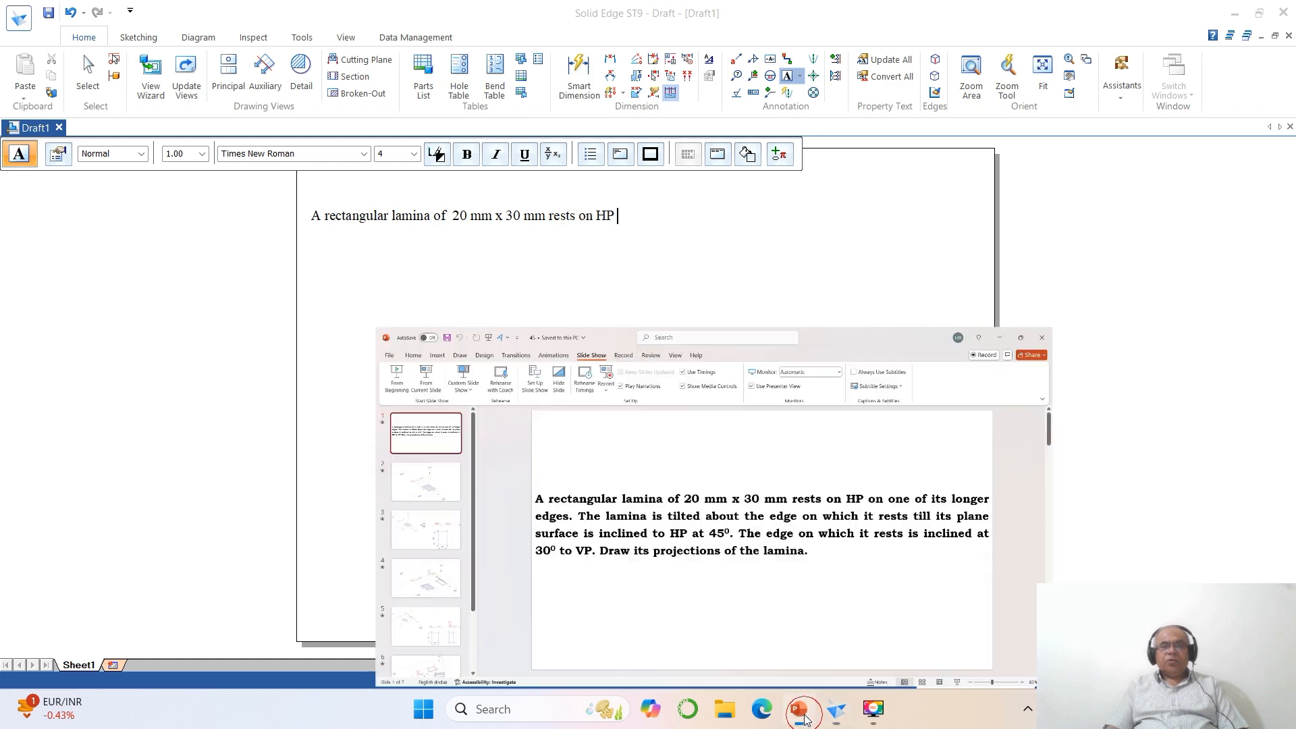
{"action": "left_click", "coordinate": [799, 709]}
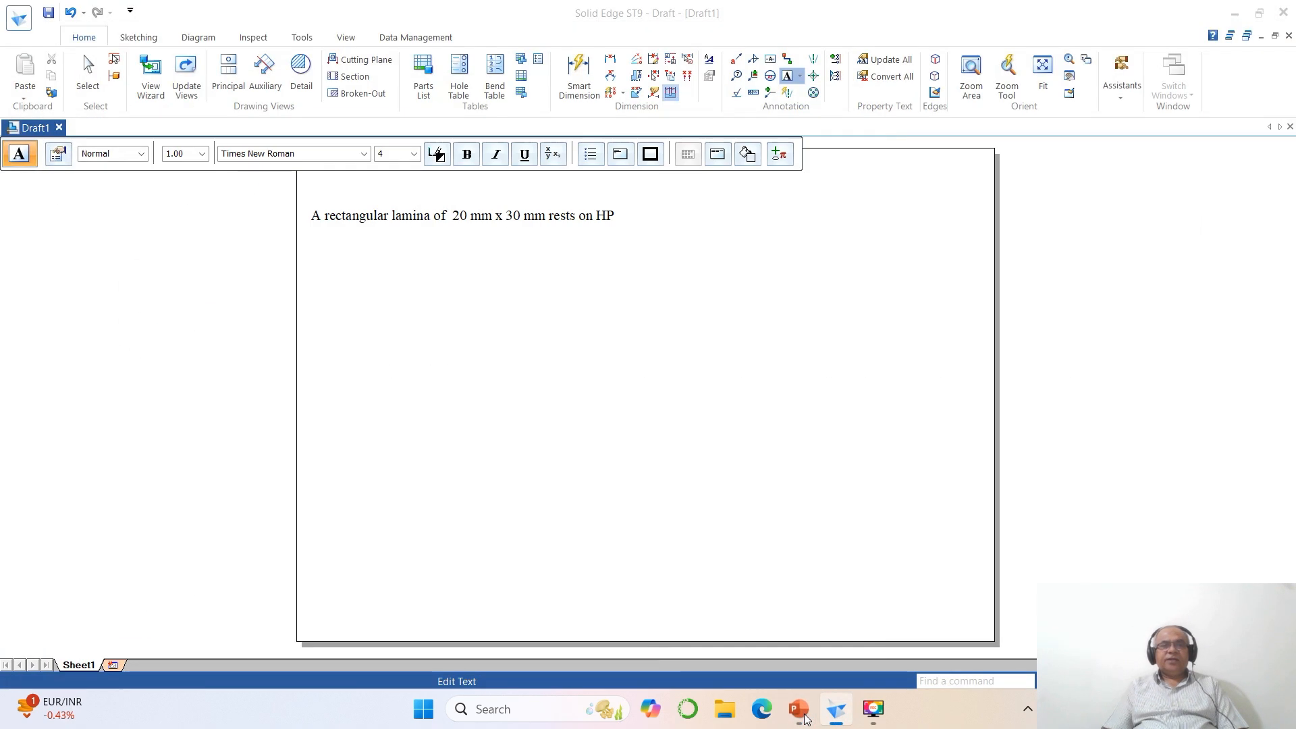
{"action": "type", "text": "on one of its longer edges."}
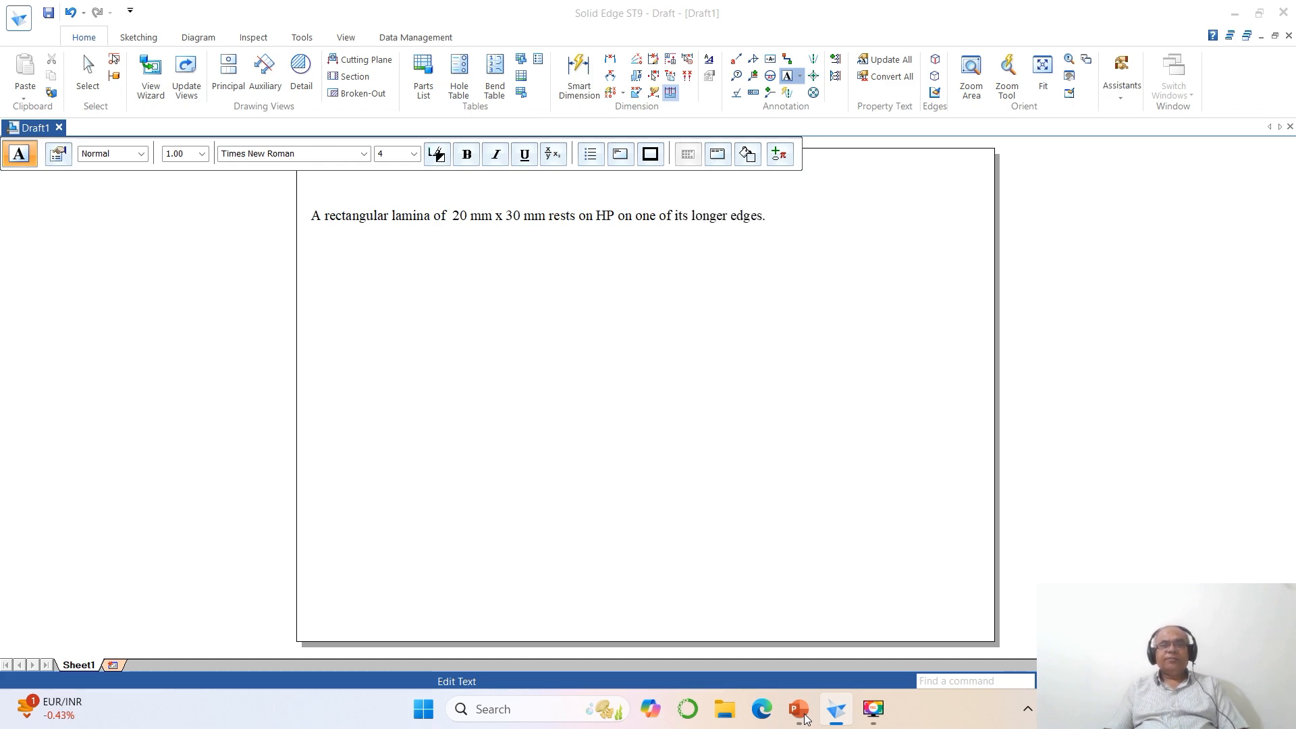
- Continue the problem statement in Solid Edge with "The lamina is tilted about the edge" and a line break, checking the wording in the PowerPoint slide
{"action": "left_click", "coordinate": [800, 710]}
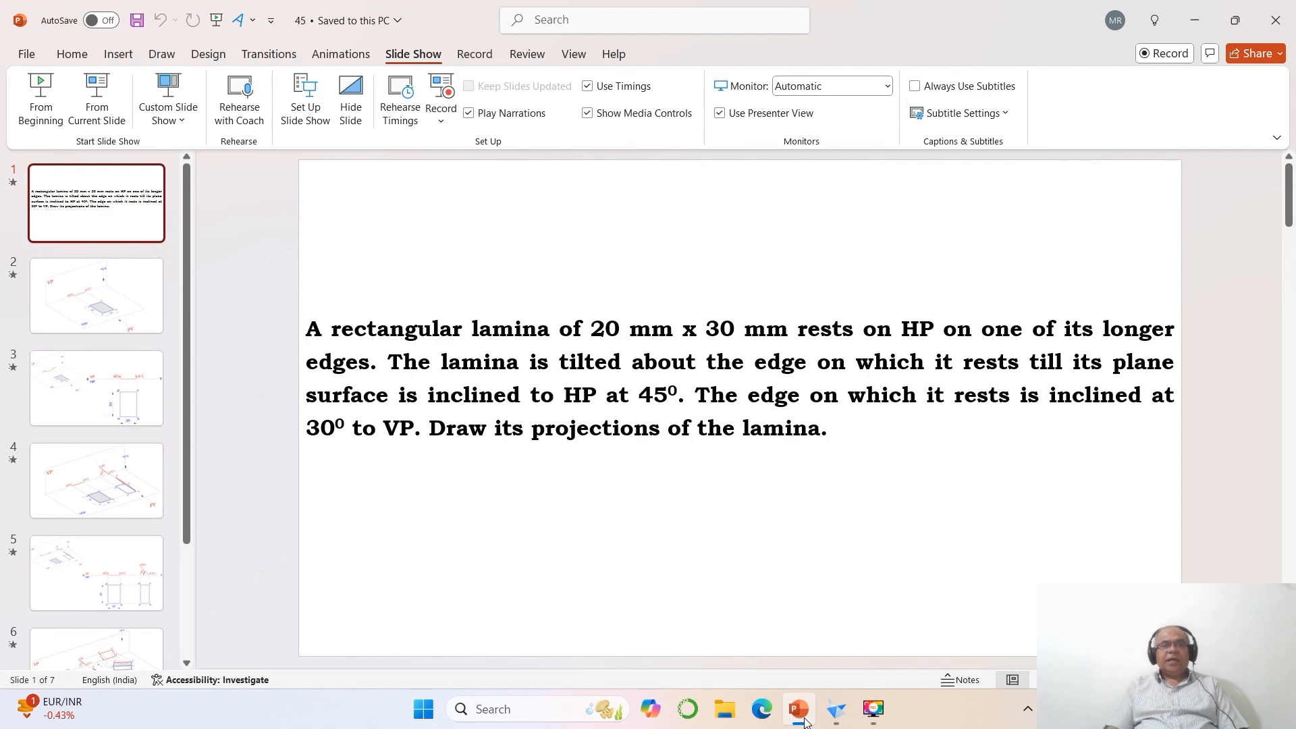
{"action": "left_click", "coordinate": [806, 723]}
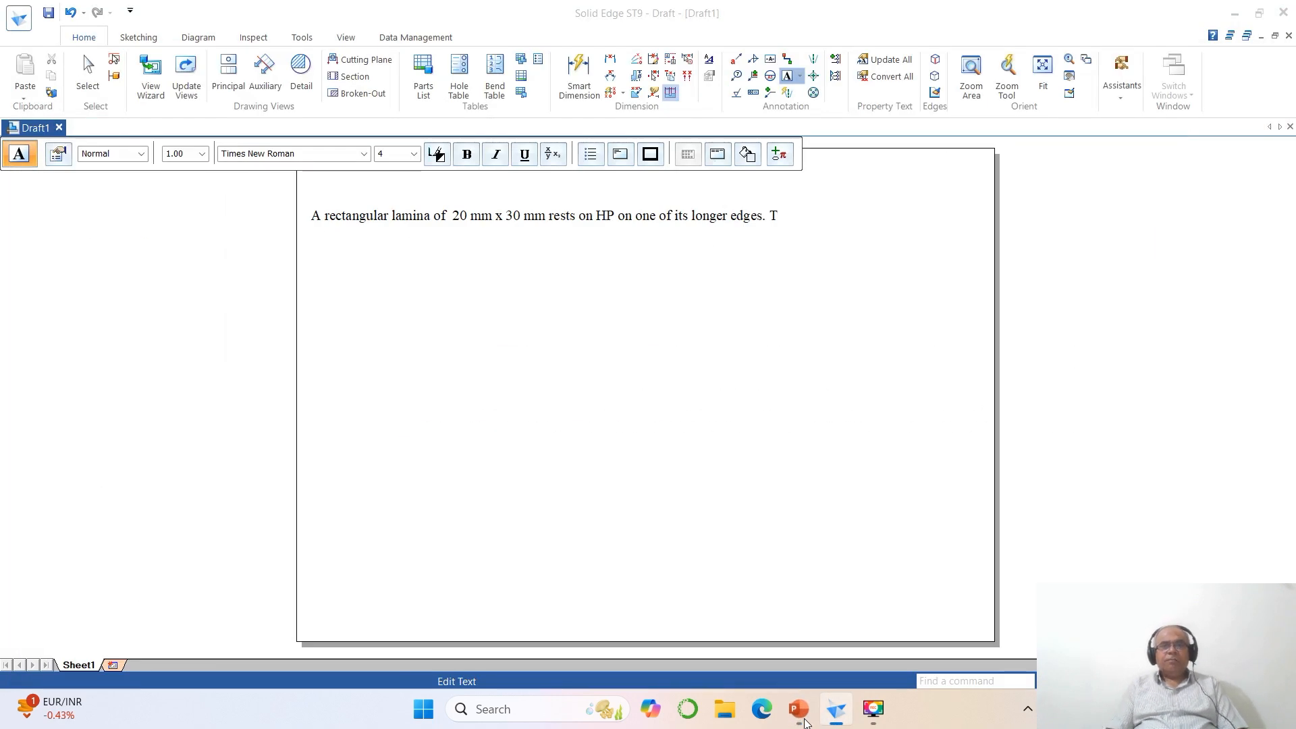
{"action": "type", "text": "lamina"}
{"action": "type", "text": " is tilted ab"}
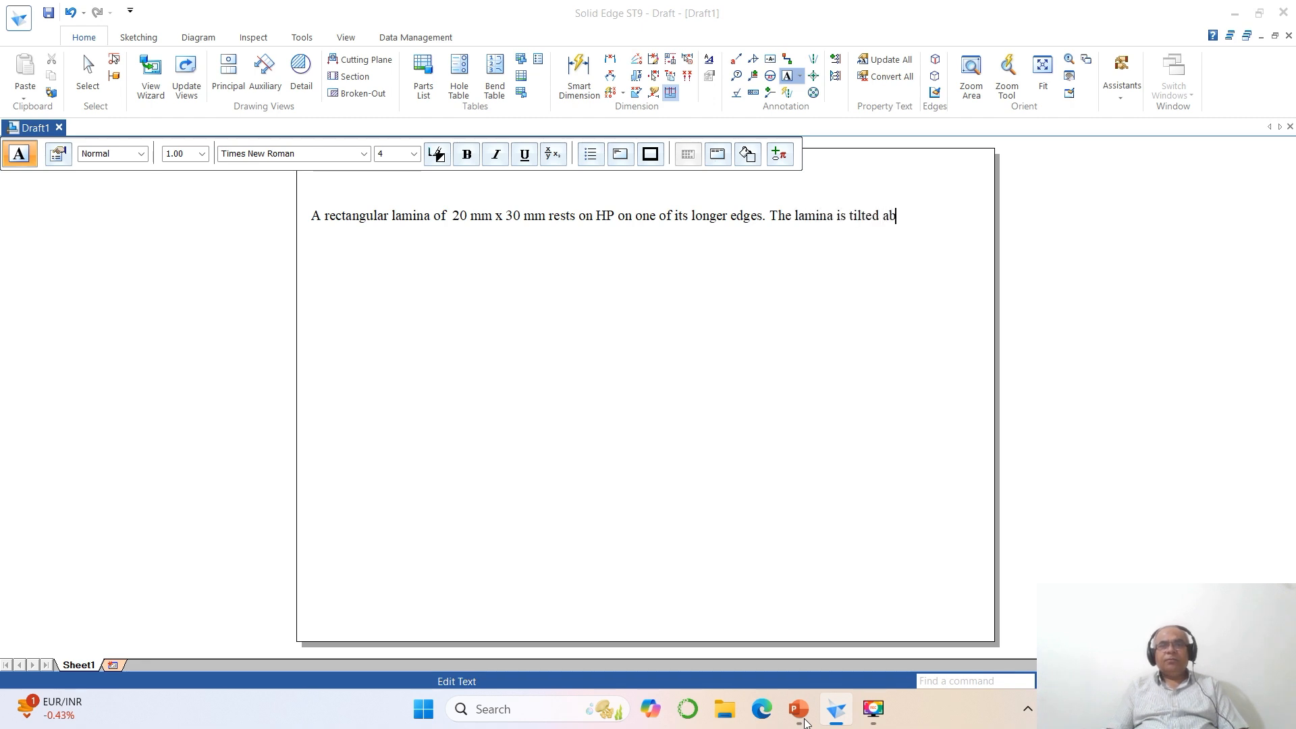
{"action": "type", "text": "out the edge"}
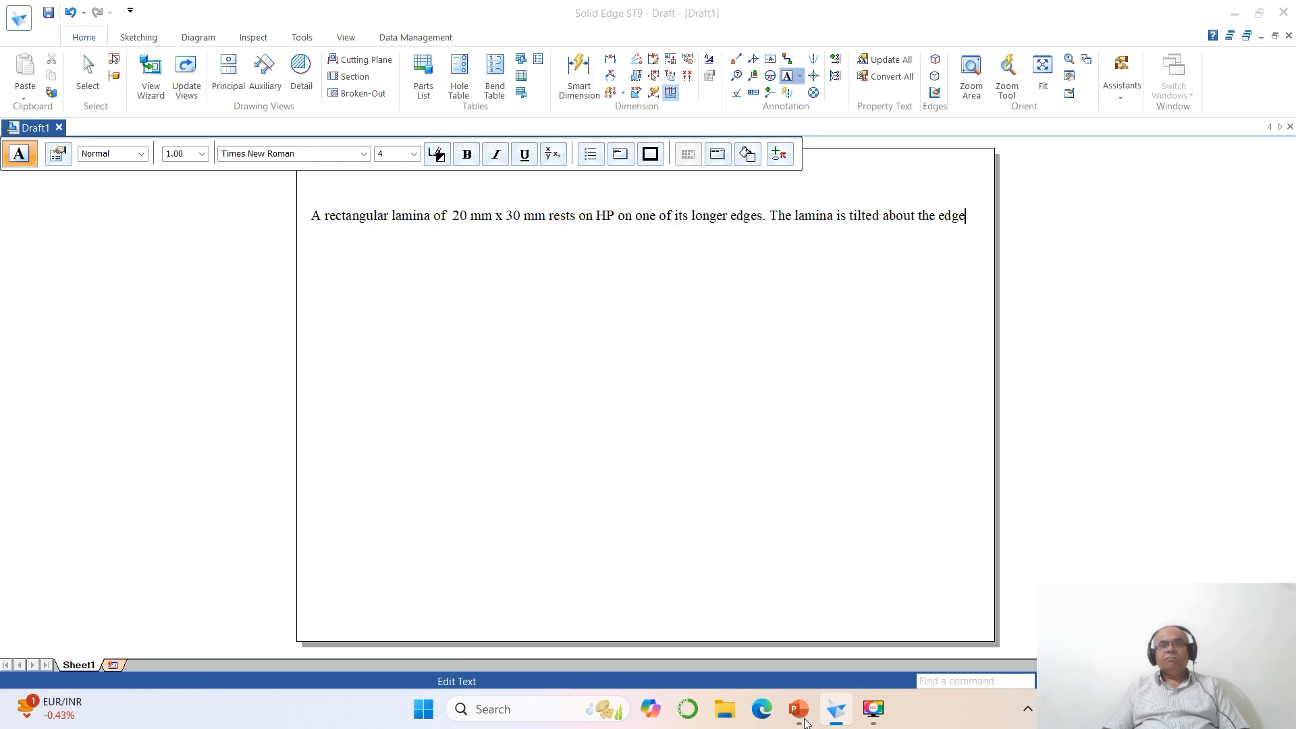
{"action": "key", "text": "Return"}
- Continue the second line of the text with "on which it rests till its plane surface", consulting the PowerPoint problem statement
{"action": "left_click", "coordinate": [804, 723]}
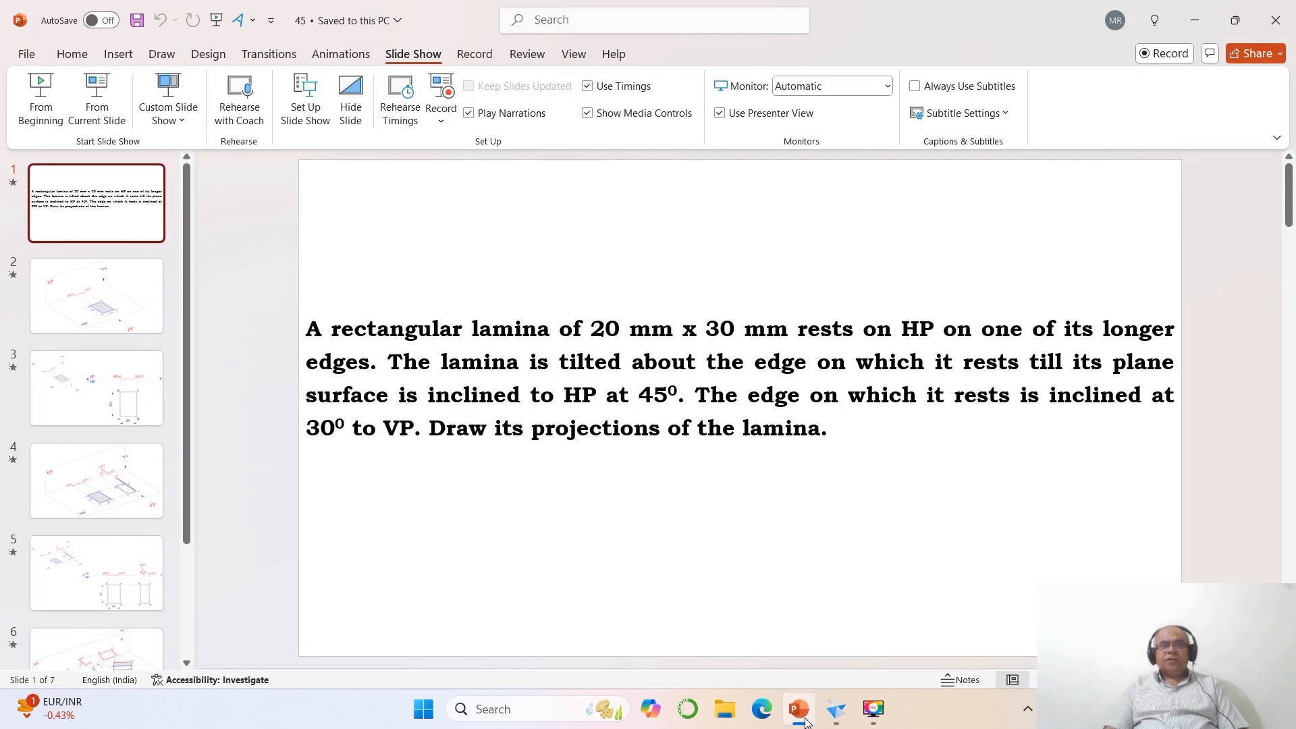
{"action": "left_click", "coordinate": [804, 723]}
{"action": "type", "text": "on"}
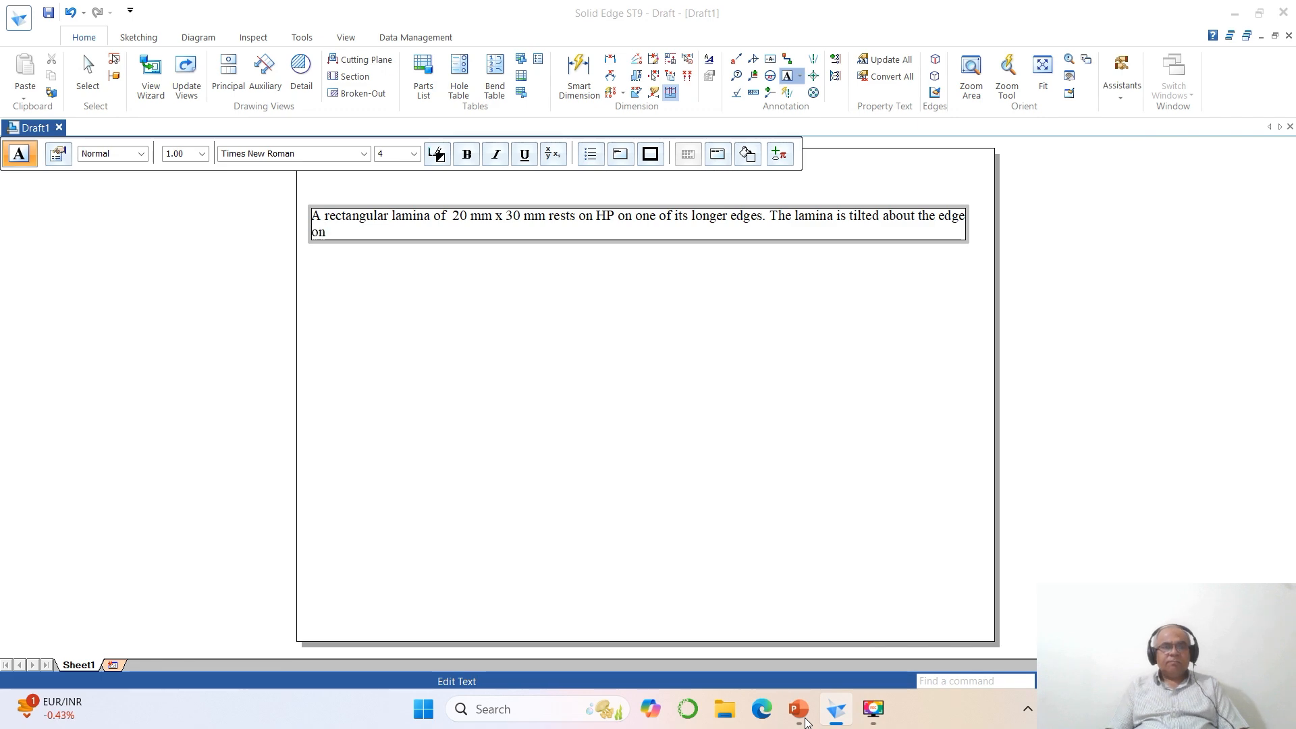
{"action": "type", "text": " which it rests"}
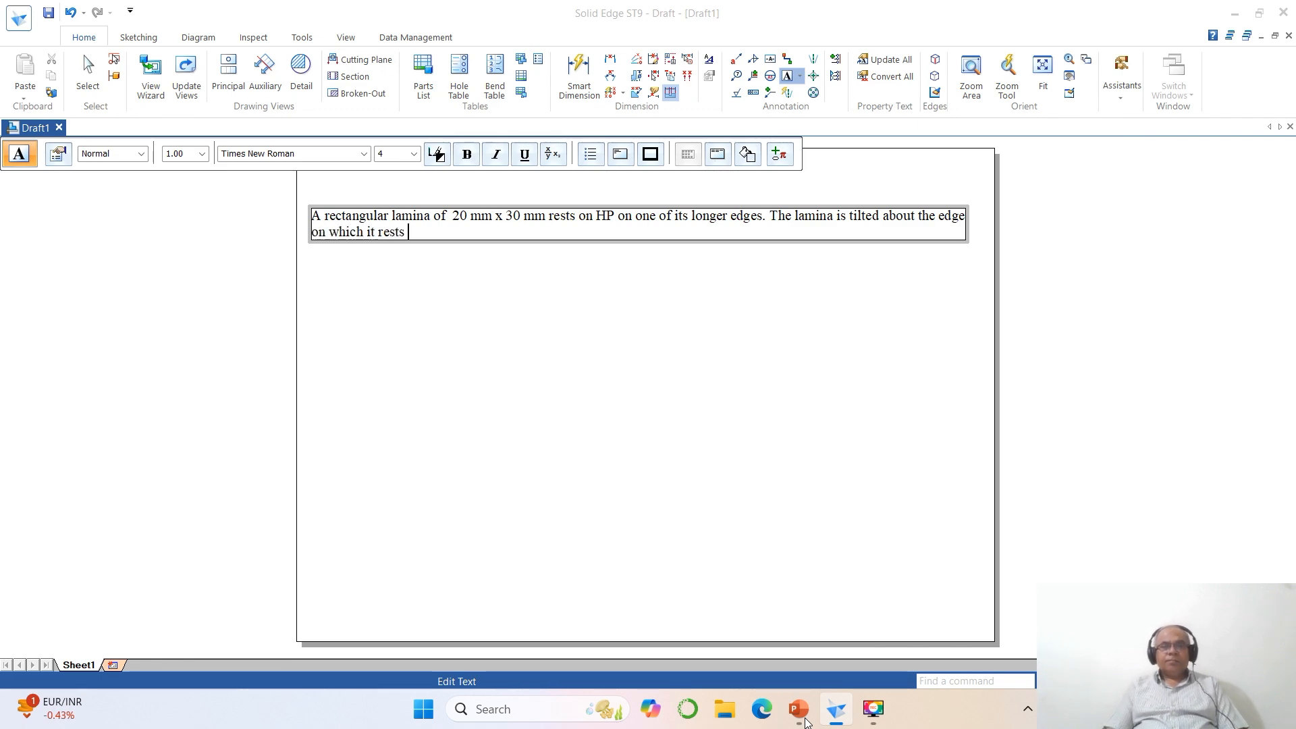
{"action": "left_click", "coordinate": [799, 708]}
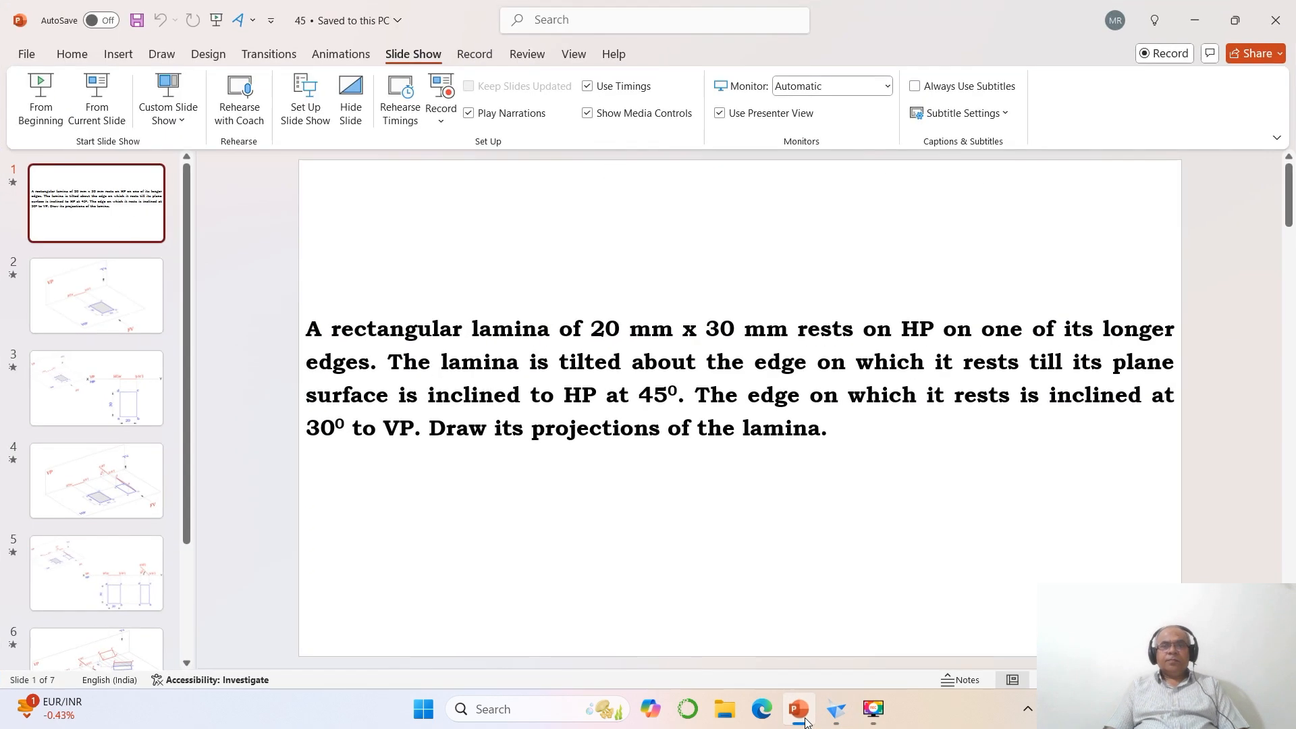
{"action": "left_click", "coordinate": [805, 722]}
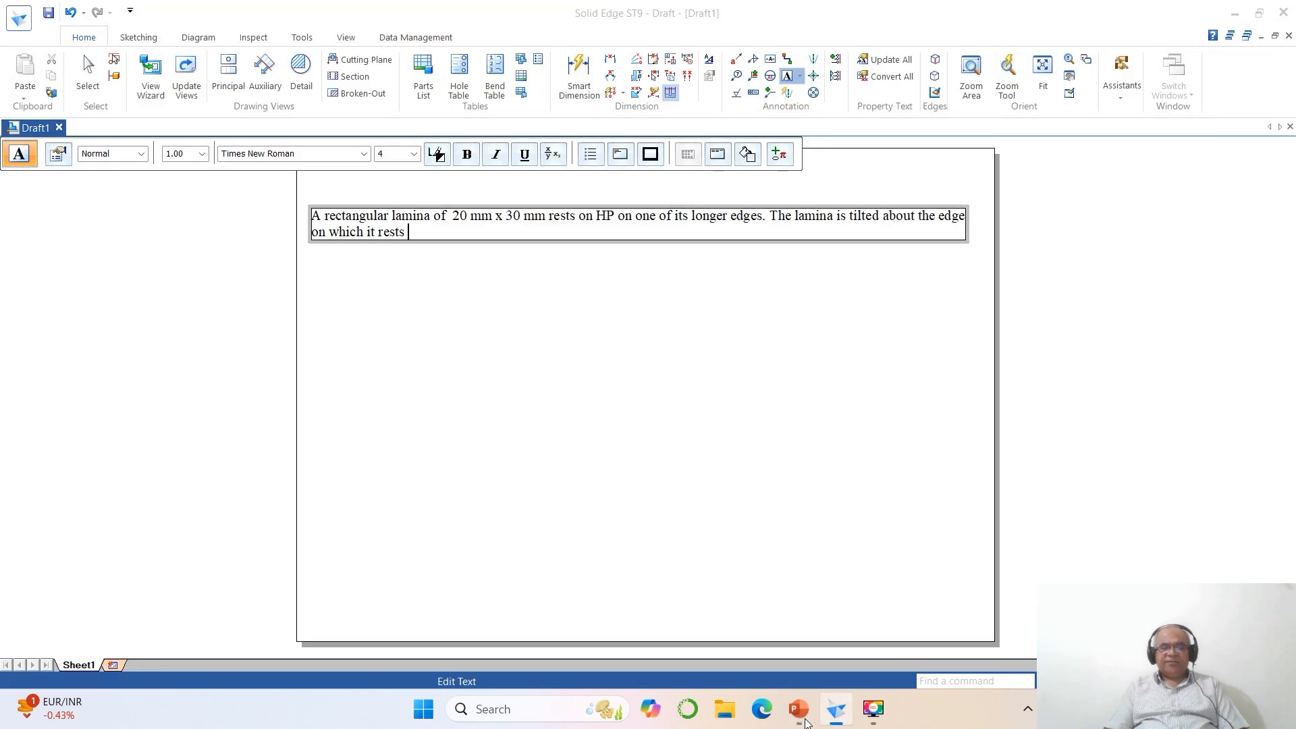
{"action": "type", "text": "s till its p"}
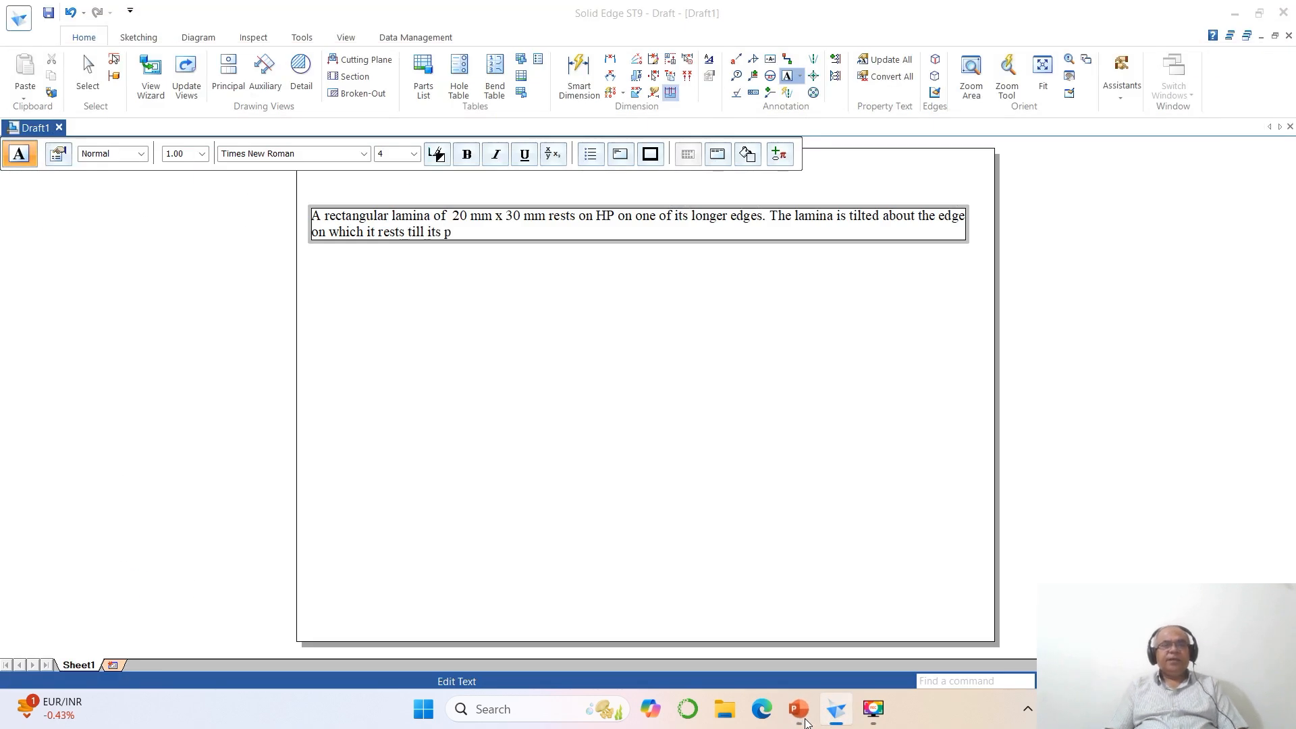
{"action": "type", "text": "lane surface"}
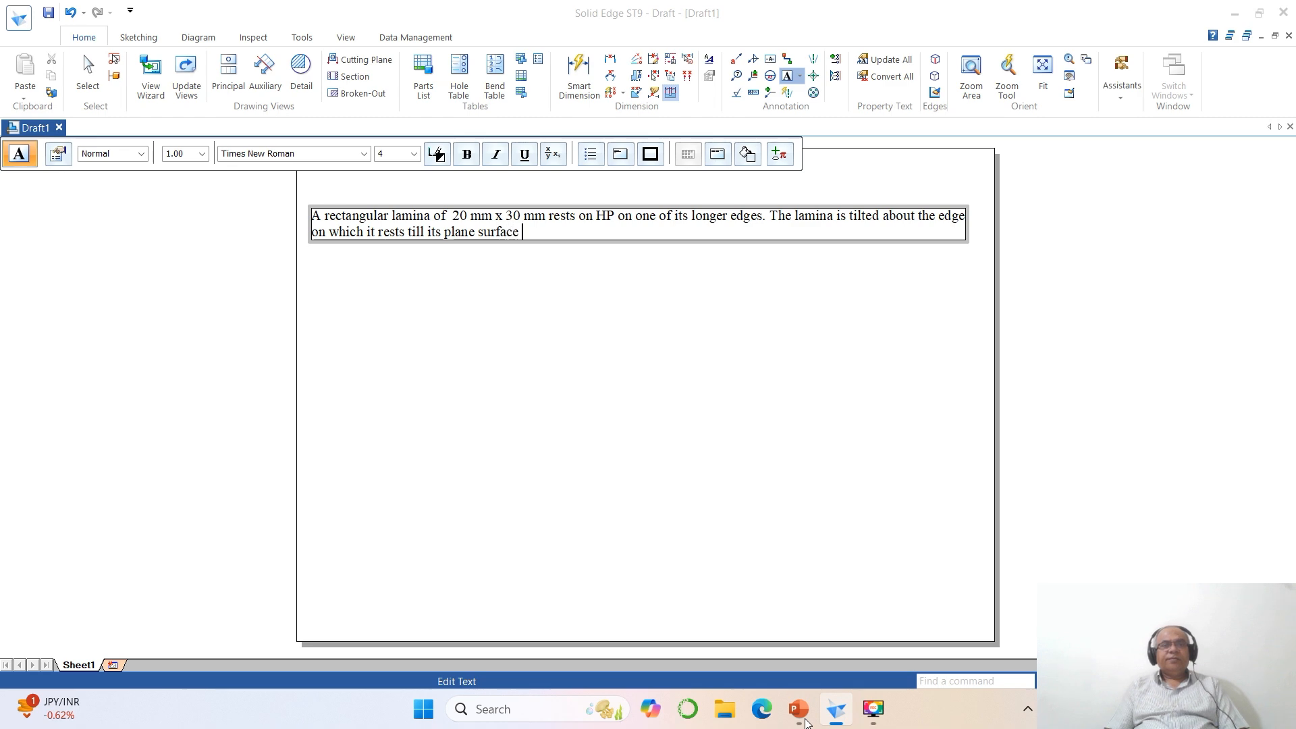
- Extend the sentence with "is inclined to HP at 45°", rechecking the wording in the PowerPoint slide
{"action": "left_click", "coordinate": [803, 720]}
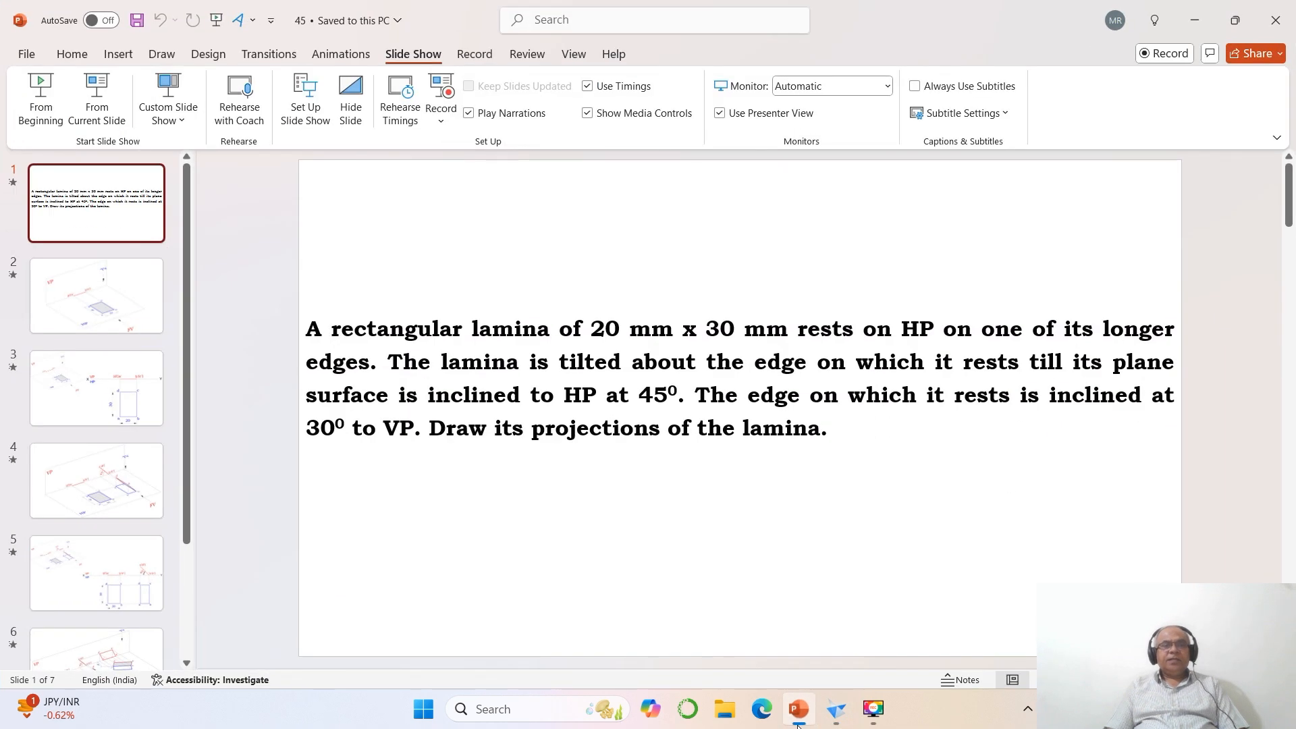
{"action": "left_click", "coordinate": [798, 721]}
{"action": "type", "text": "is i"}
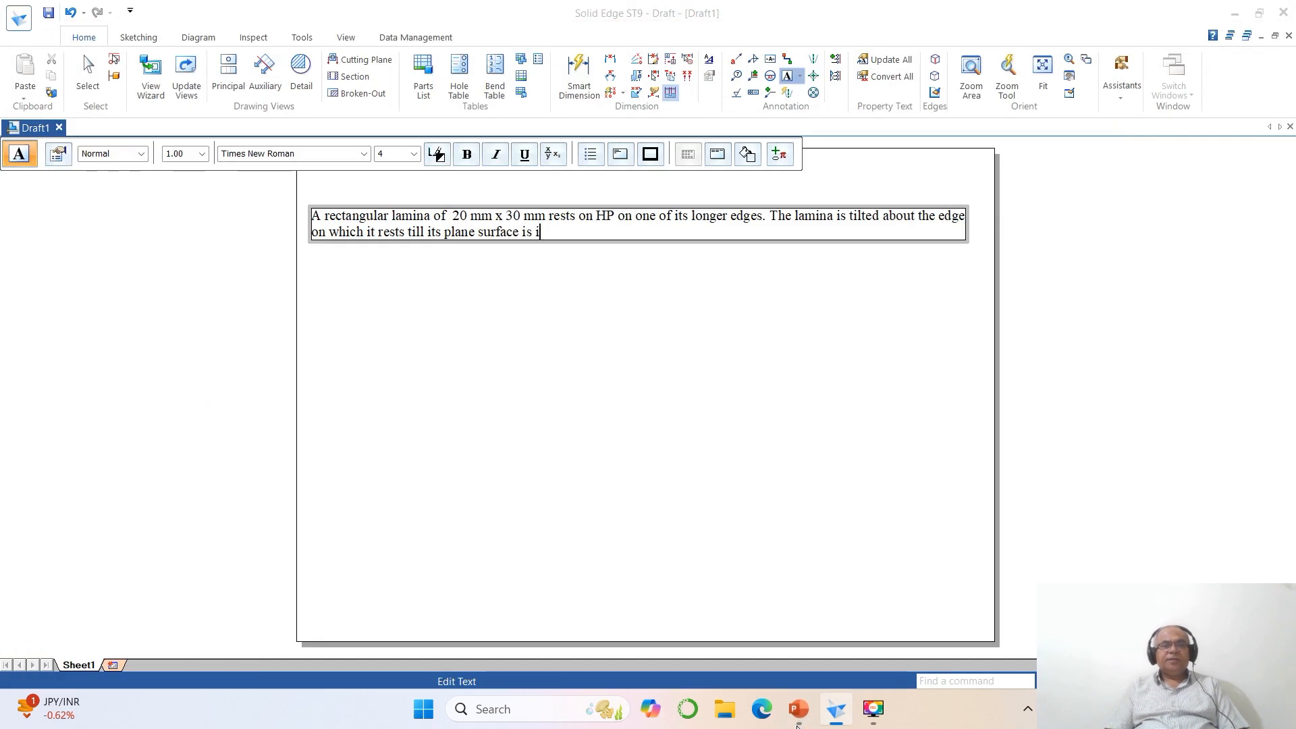
{"action": "type", "text": "nclined to "}
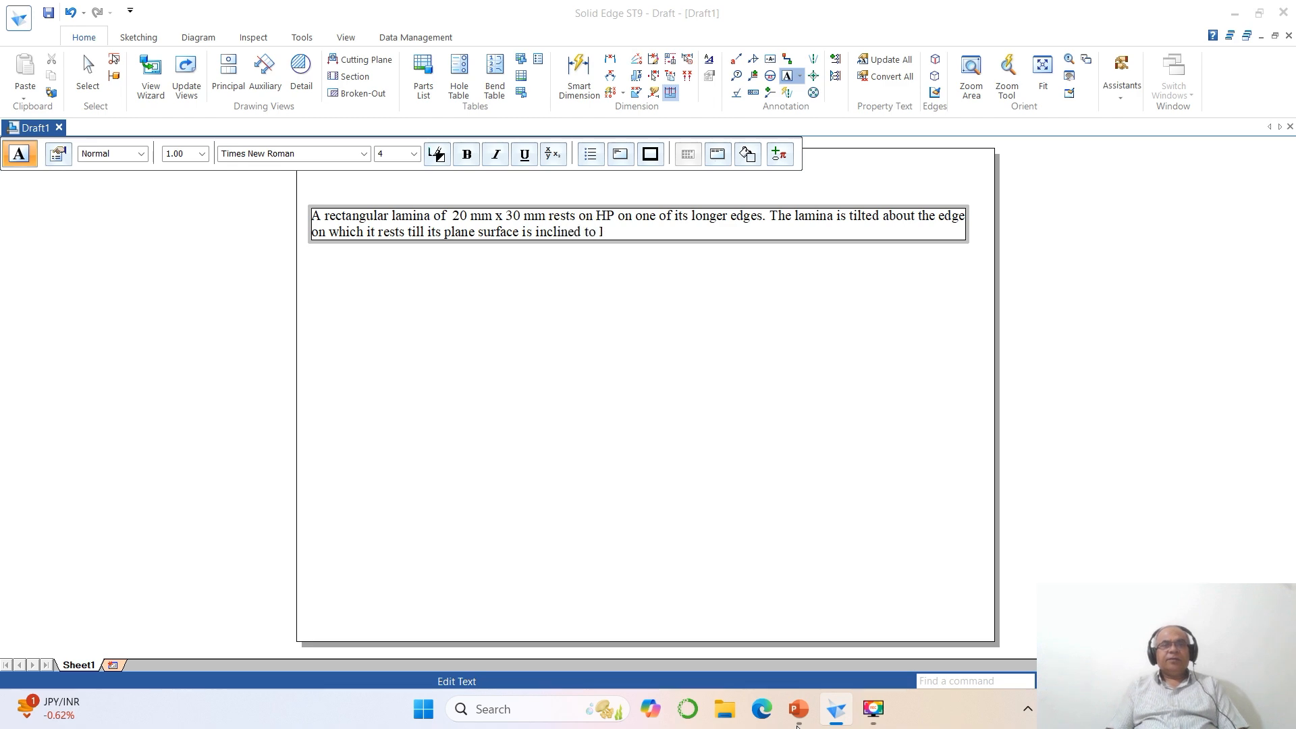
{"action": "type", "text": "HP "}
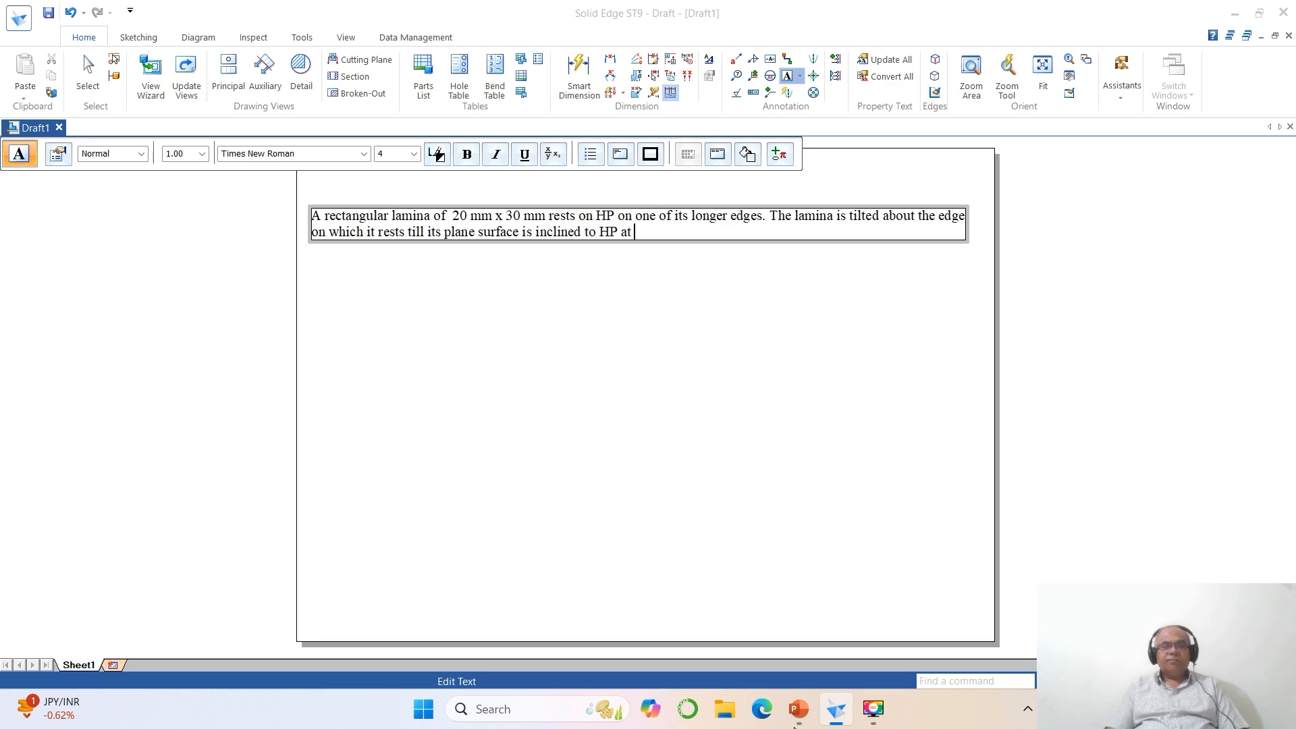
{"action": "type", "text": "at"}
{"action": "left_click", "coordinate": [807, 719]}
{"action": "left_click", "coordinate": [808, 719]}
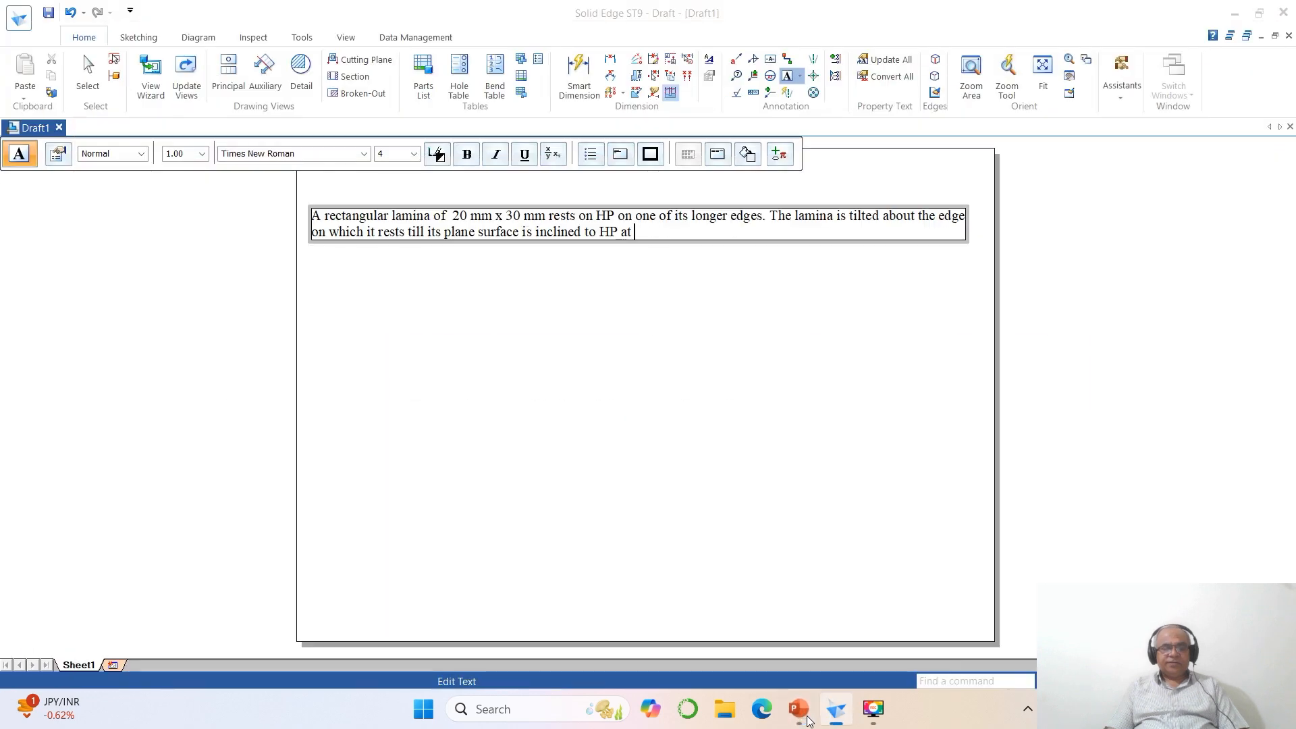
{"action": "type", "text": "45°"}
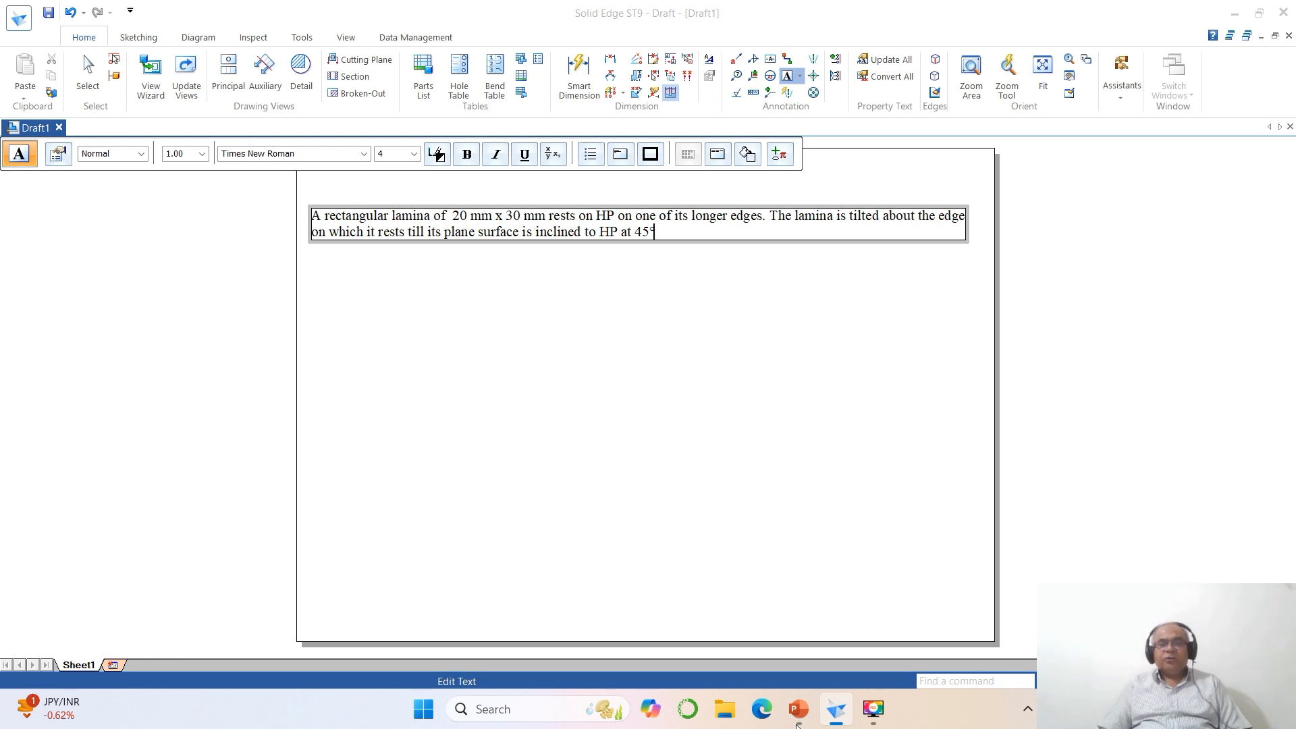
- Add the sentence "The edge on which it rests is inclined at 30° to VP." to the text, comparing it with the PowerPoint slide
{"action": "left_click", "coordinate": [799, 714]}
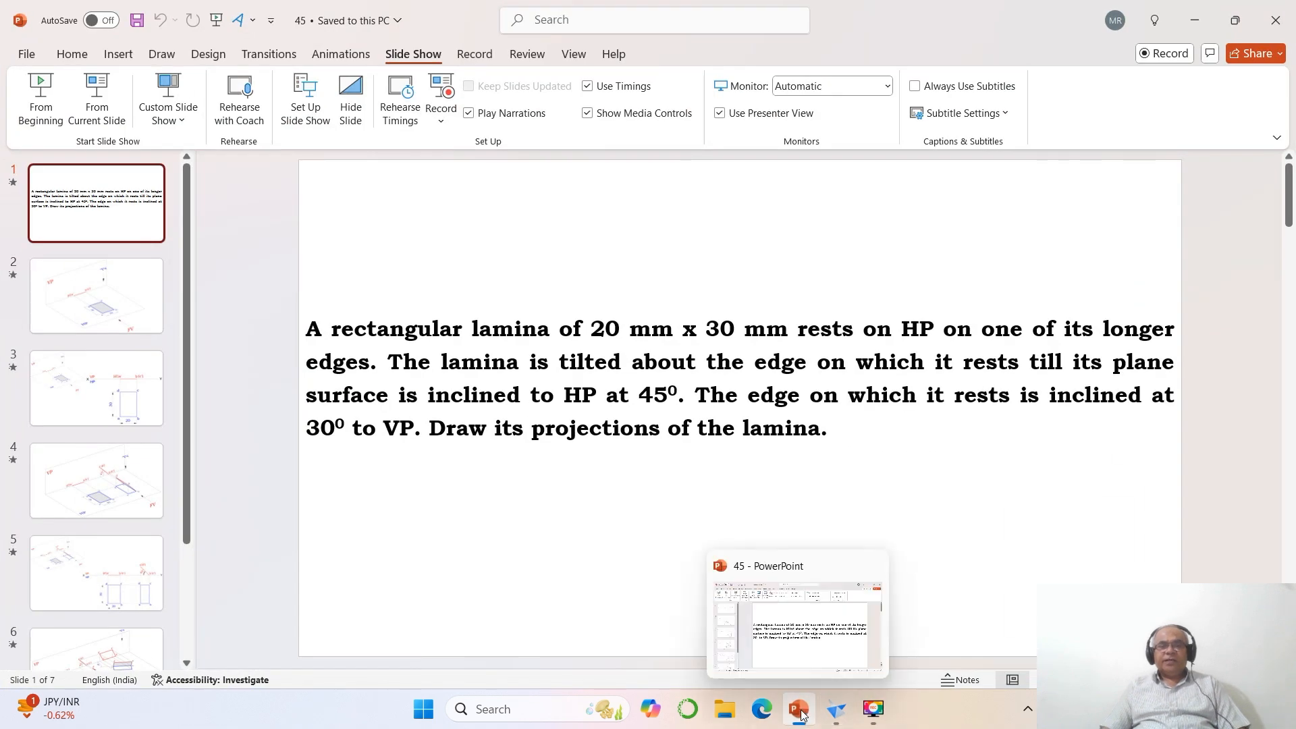
{"action": "left_click", "coordinate": [801, 715]}
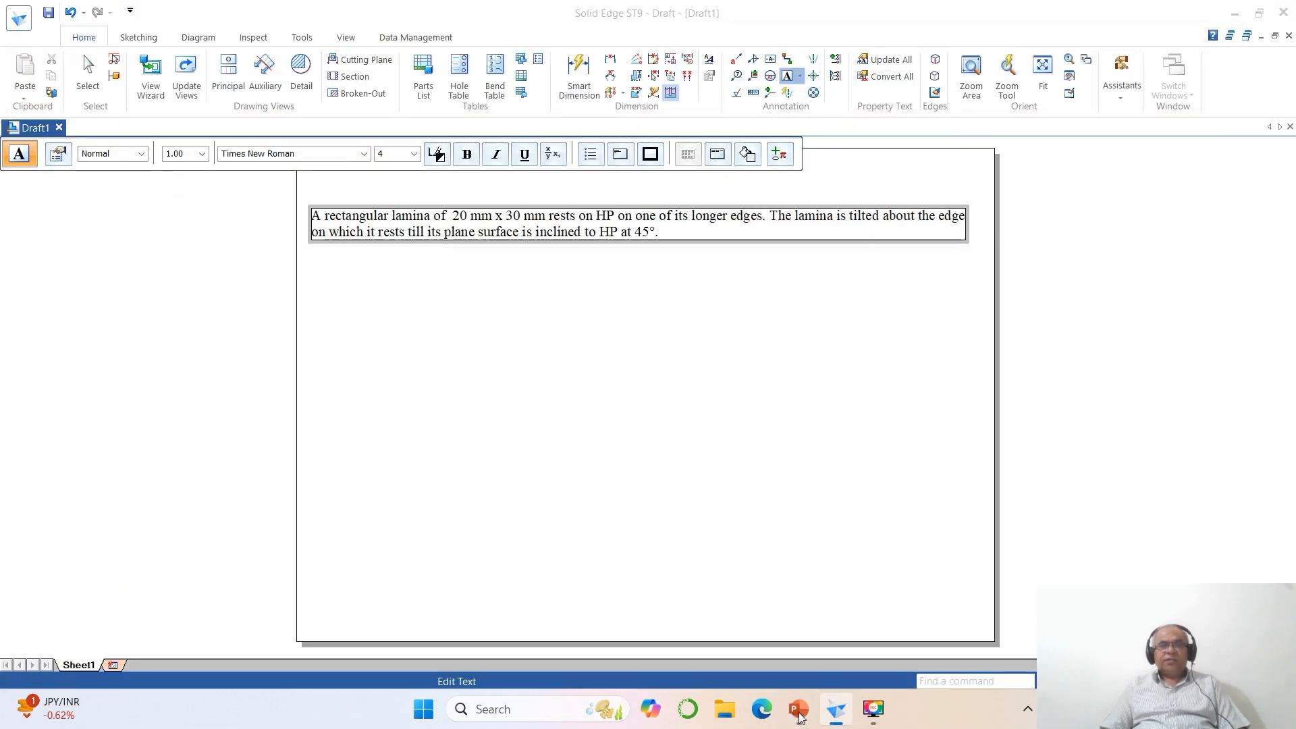
{"action": "type", "text": ". The edge o"}
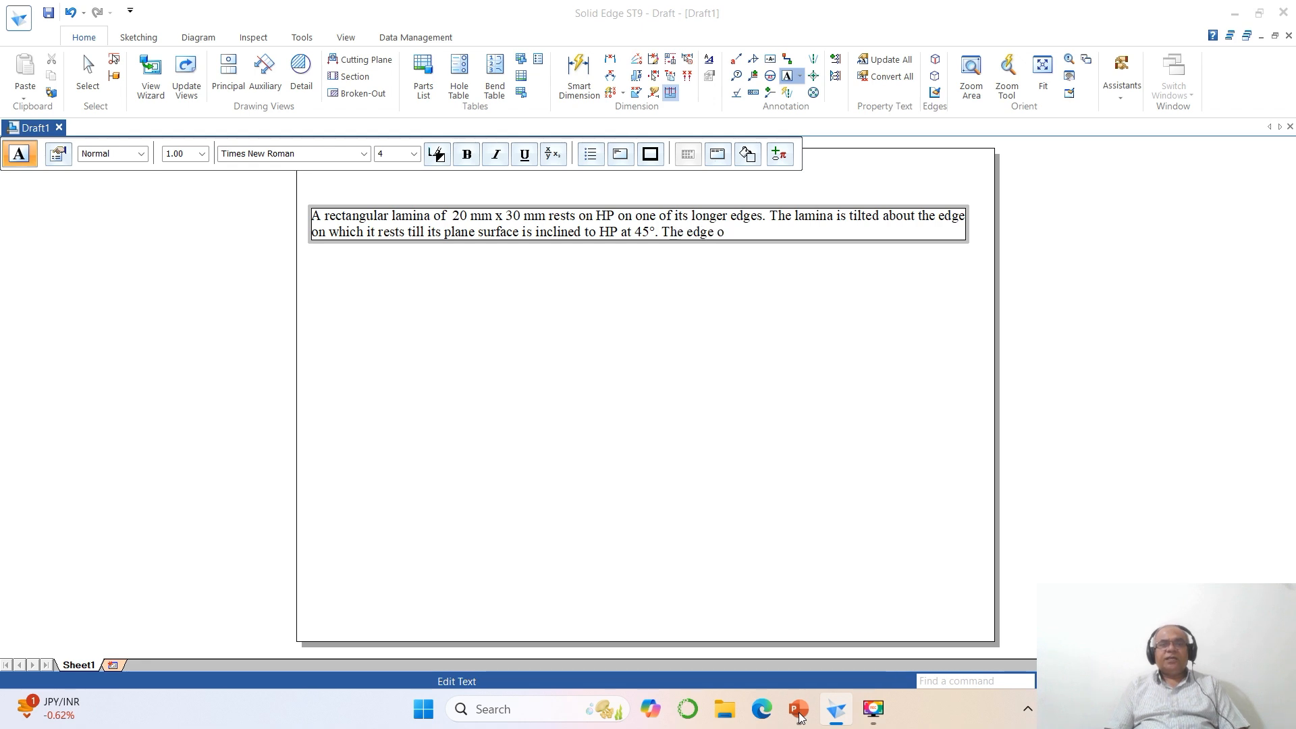
{"action": "type", "text": "n which it rests"}
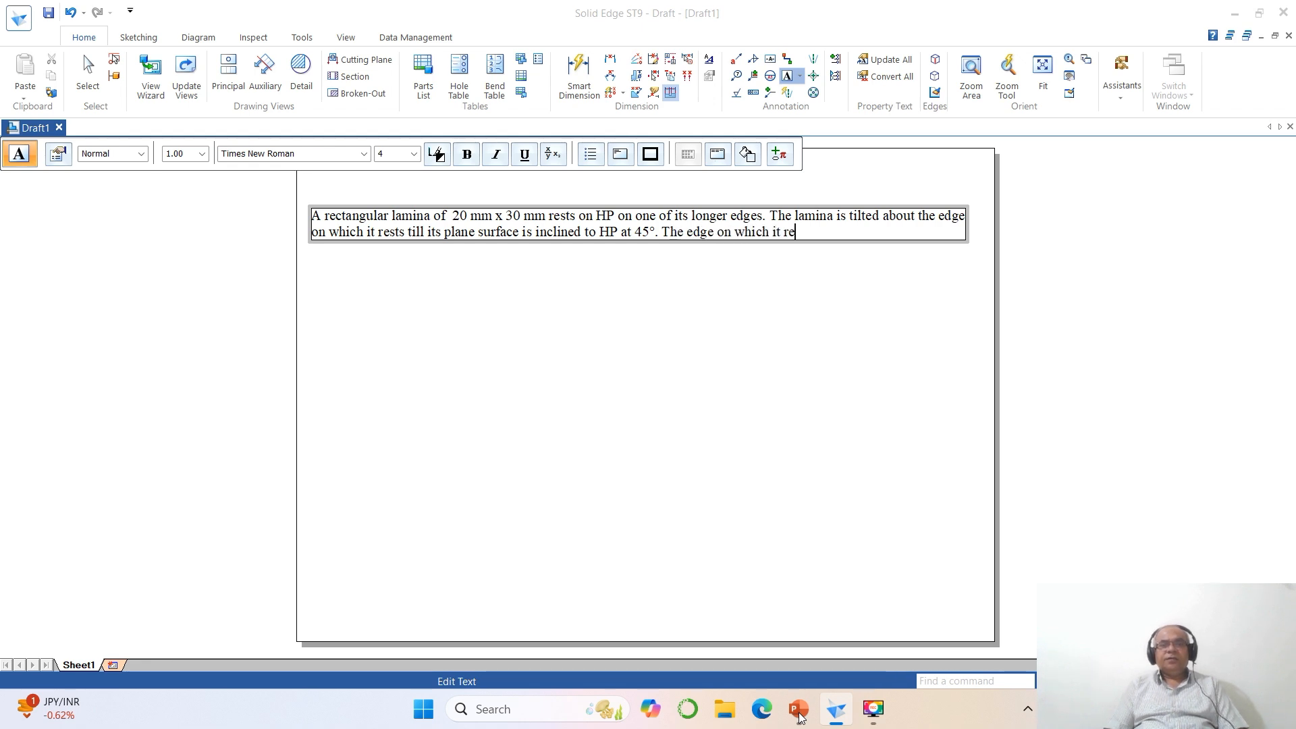
{"action": "left_click", "coordinate": [799, 714]}
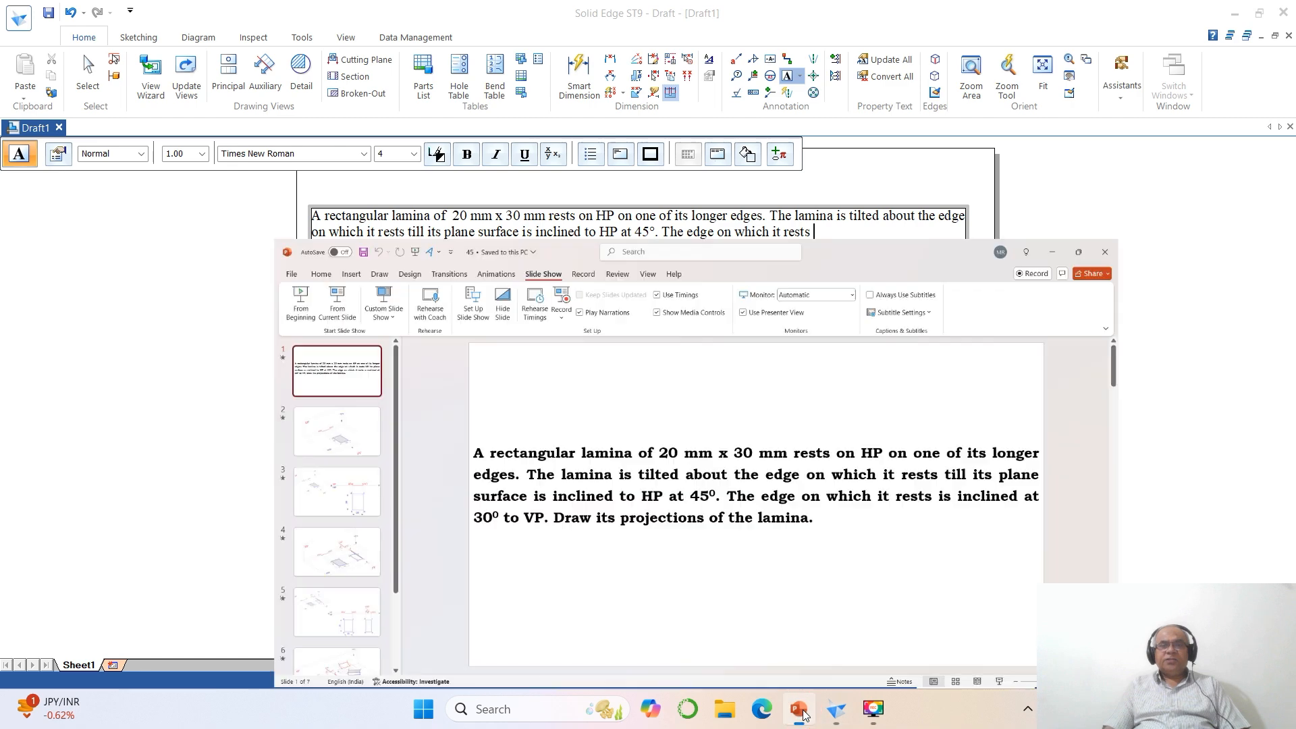
{"action": "left_click", "coordinate": [803, 712]}
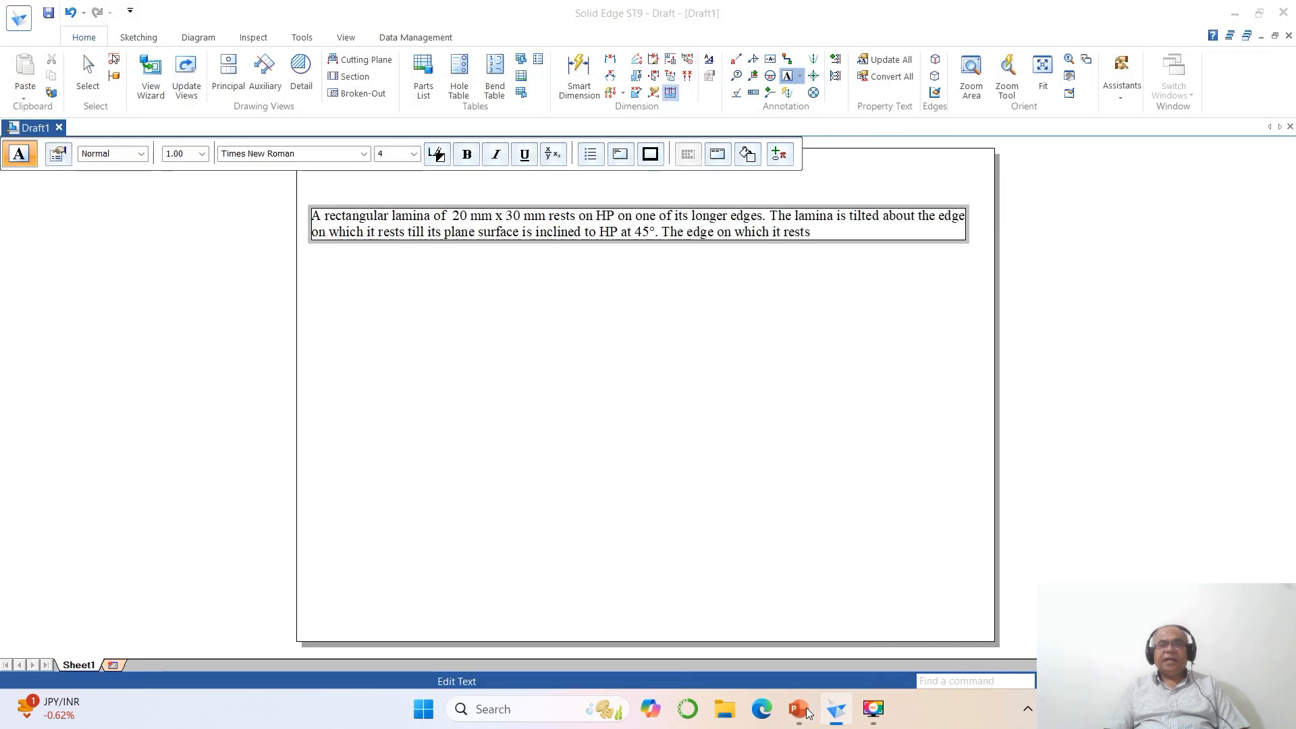
{"action": "type", "text": "is inclined at"}
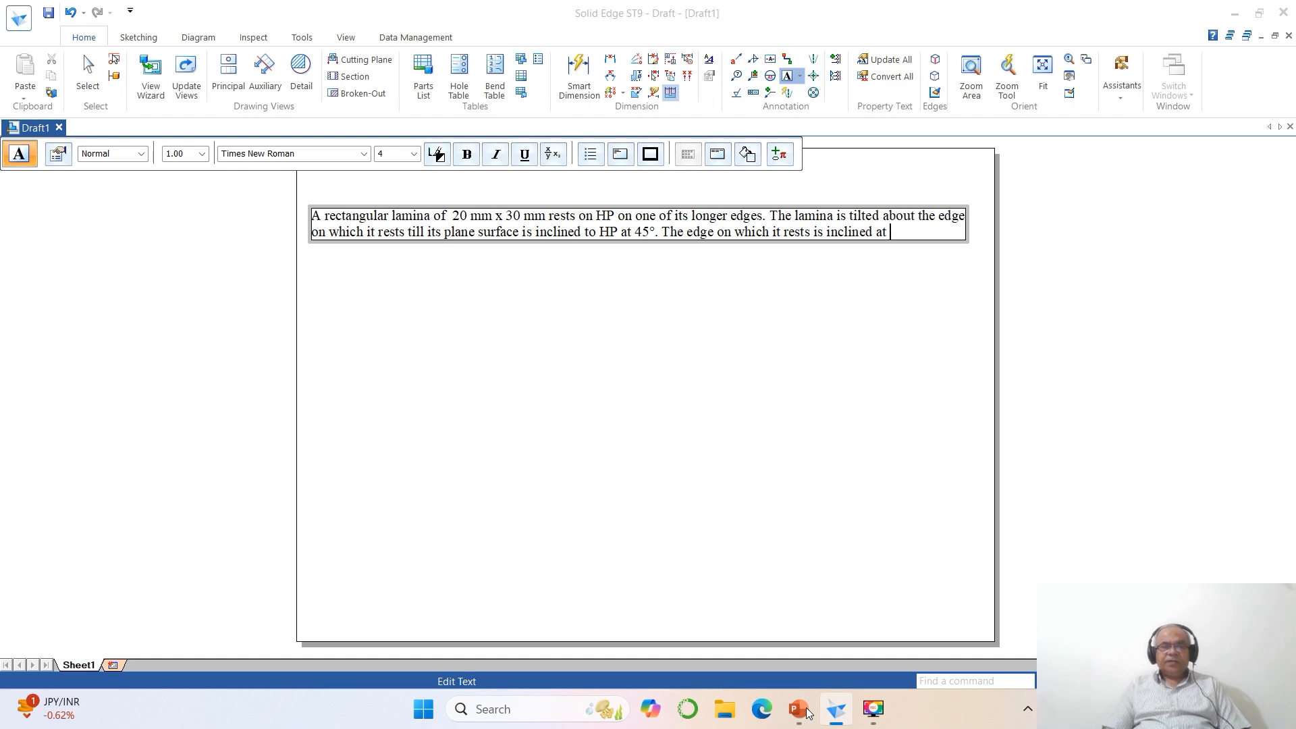
{"action": "left_click", "coordinate": [799, 710]}
{"action": "left_click", "coordinate": [799, 710]}
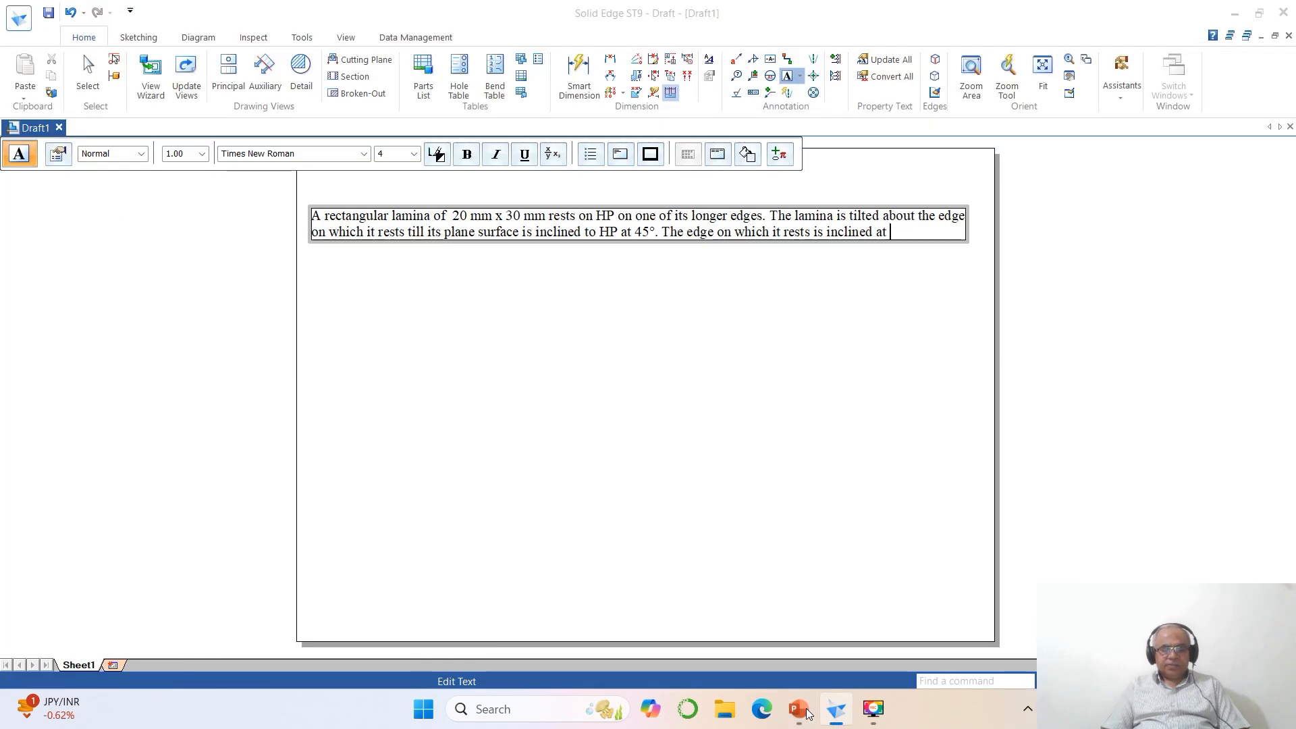
{"action": "type", "text": "30°"}
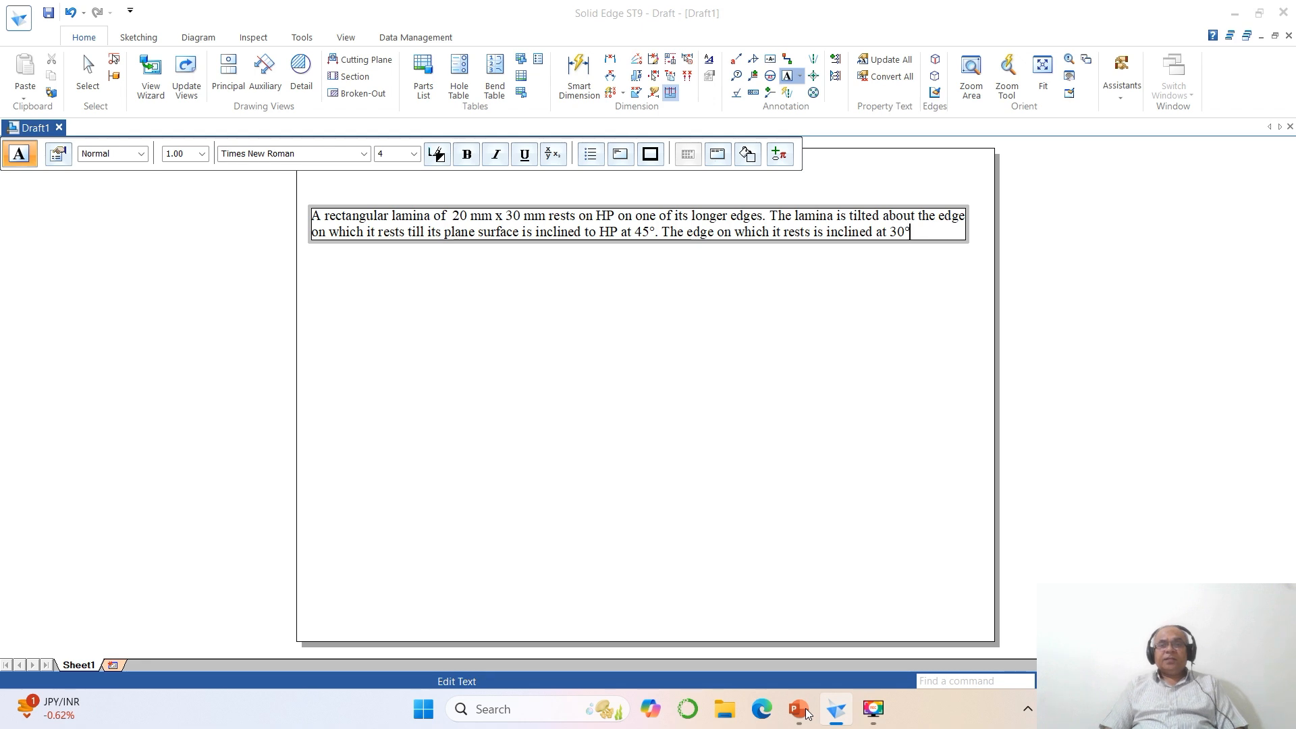
{"action": "type", "text": "to VP."}
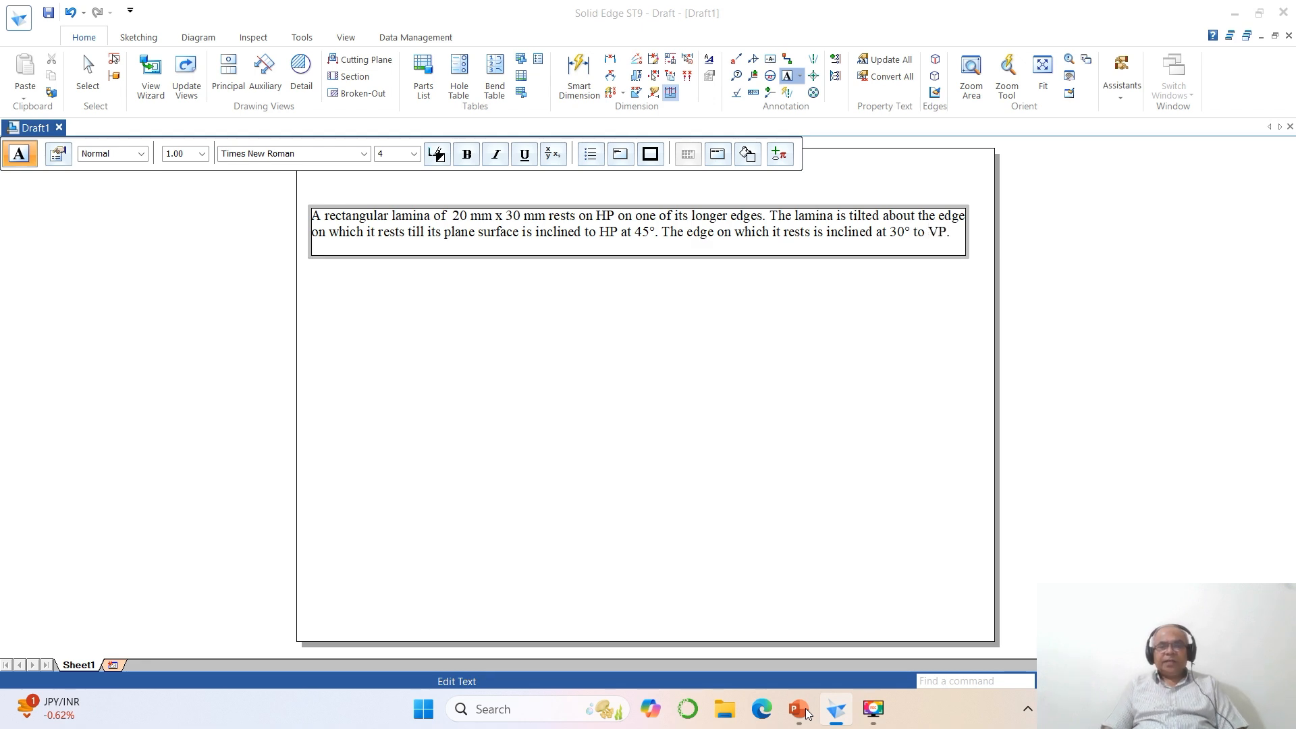
- Complete the text with "Draw its projections of the lamina." after checking the PowerPoint slide, finish the text box and bring up the sketching commands
{"action": "left_click", "coordinate": [799, 711]}
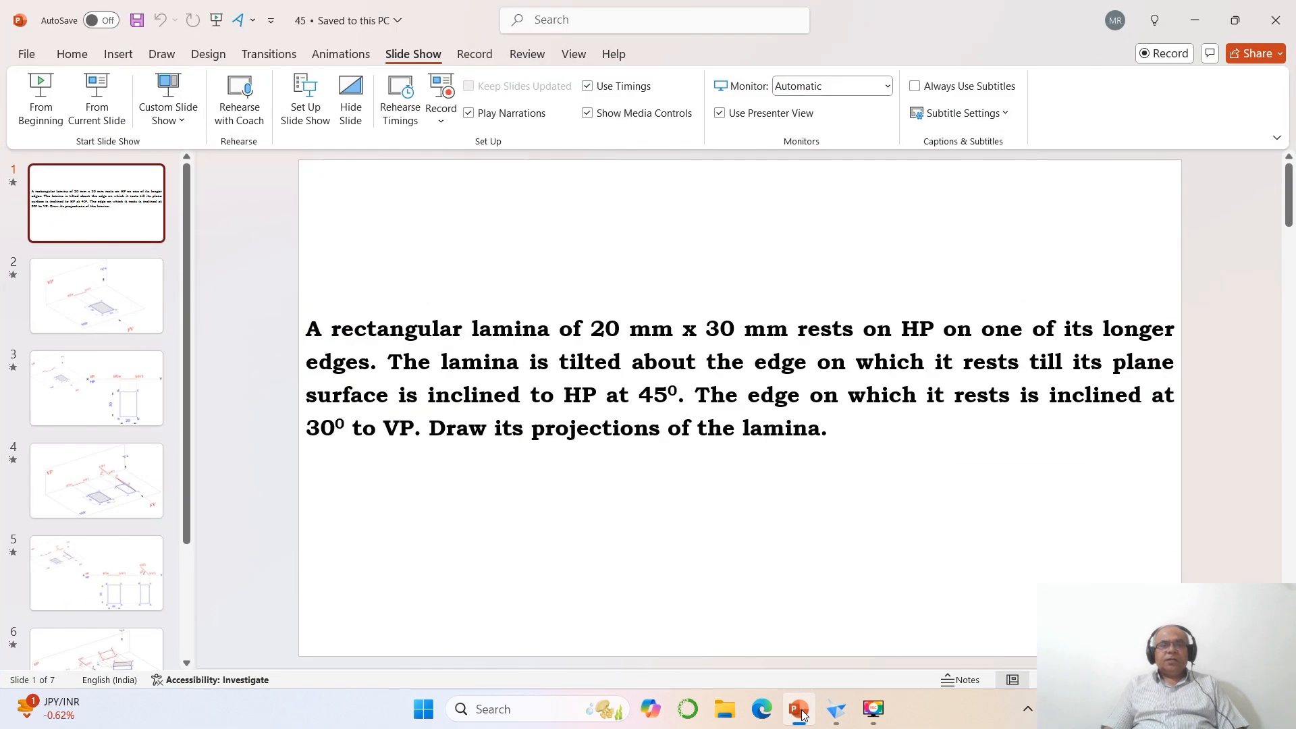
{"action": "left_click", "coordinate": [799, 712]}
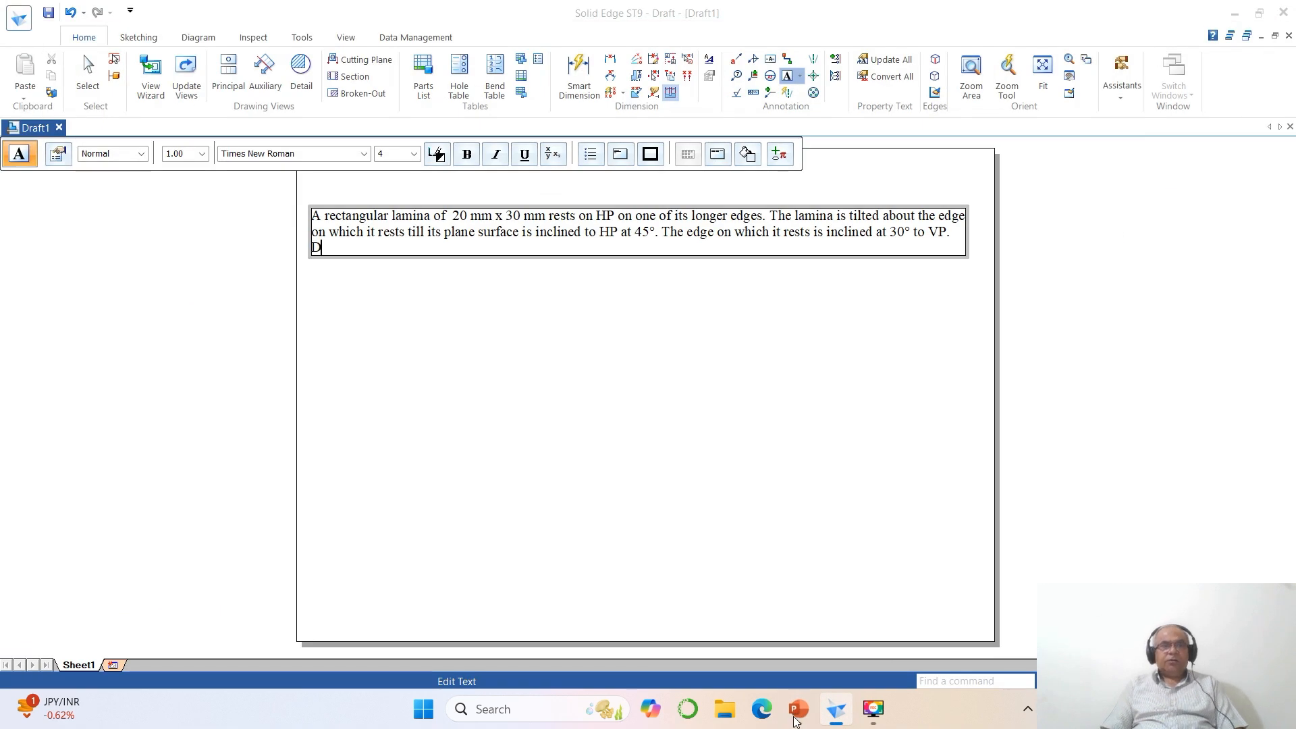
{"action": "key", "text": "BackSpace"}
{"action": "key", "text": "BackSpace"}
{"action": "key", "text": "BackSpace"}
{"action": "type", "text": "r"}
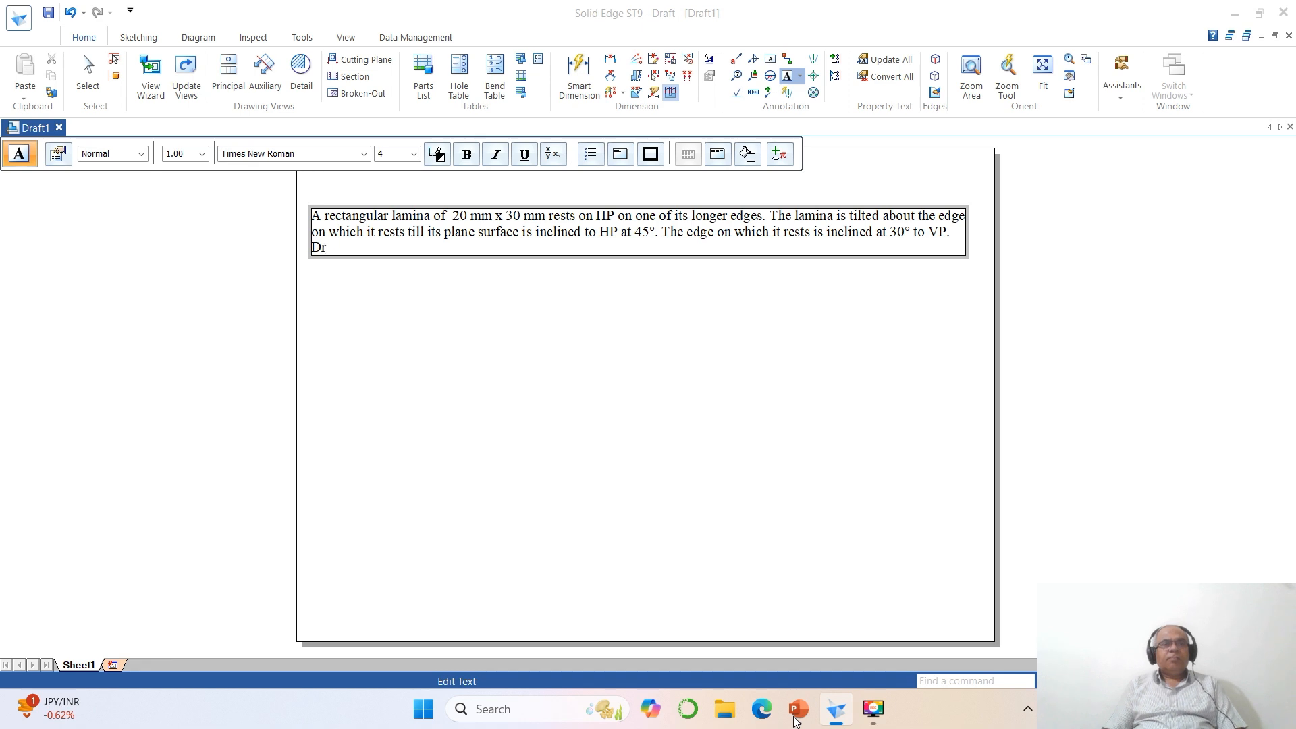
{"action": "type", "text": "aw its p"}
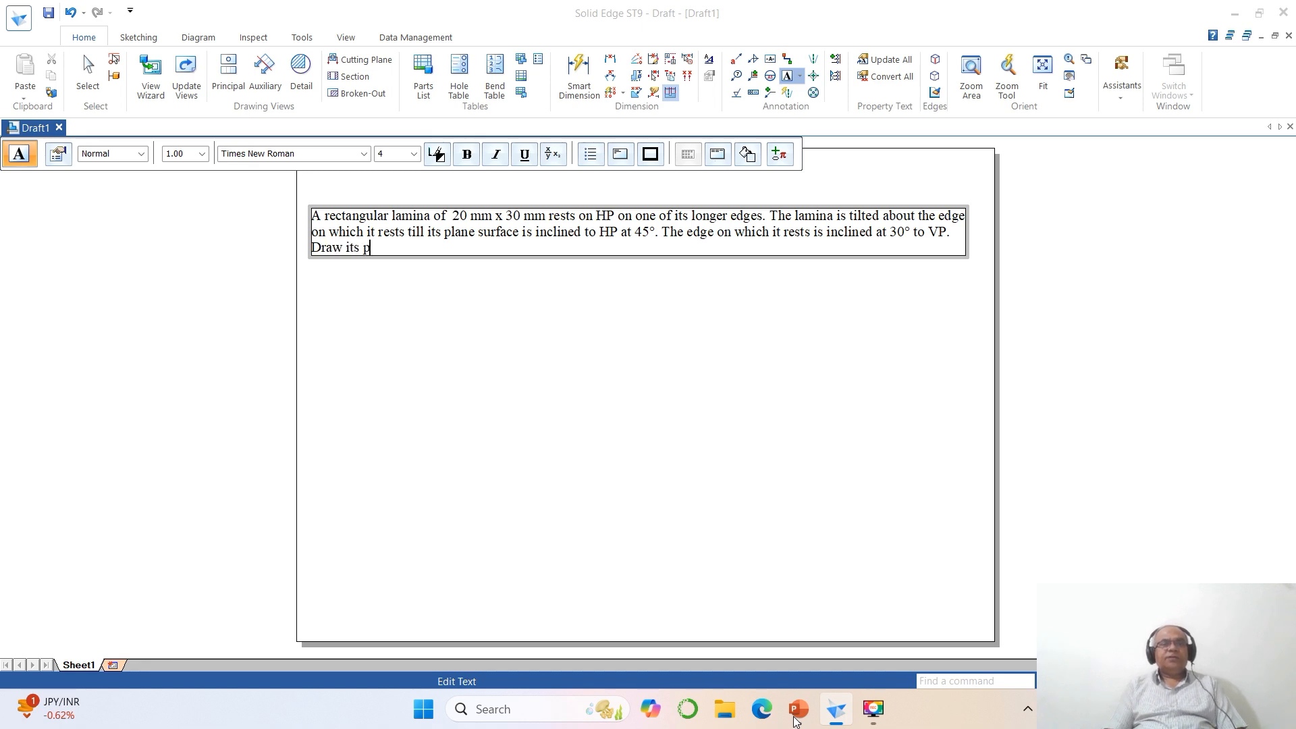
{"action": "type", "text": "rojections of"}
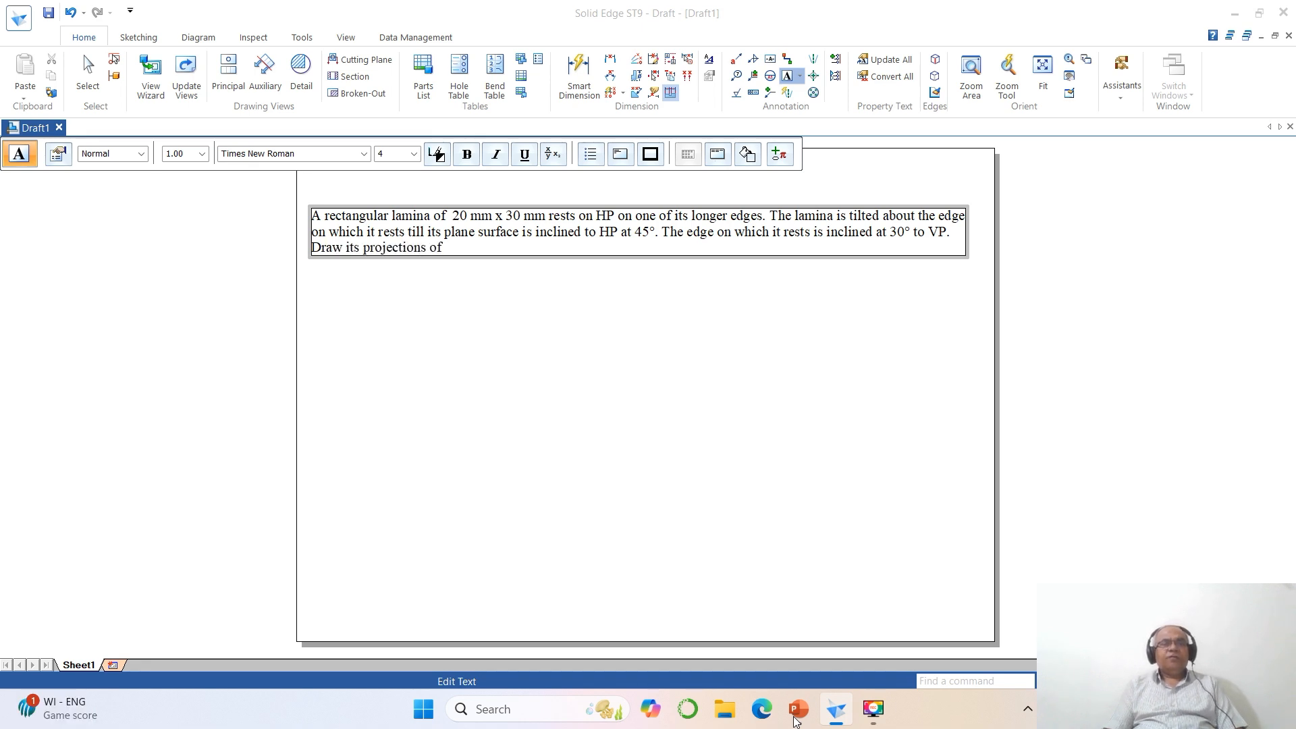
{"action": "type", "text": " the lamina."}
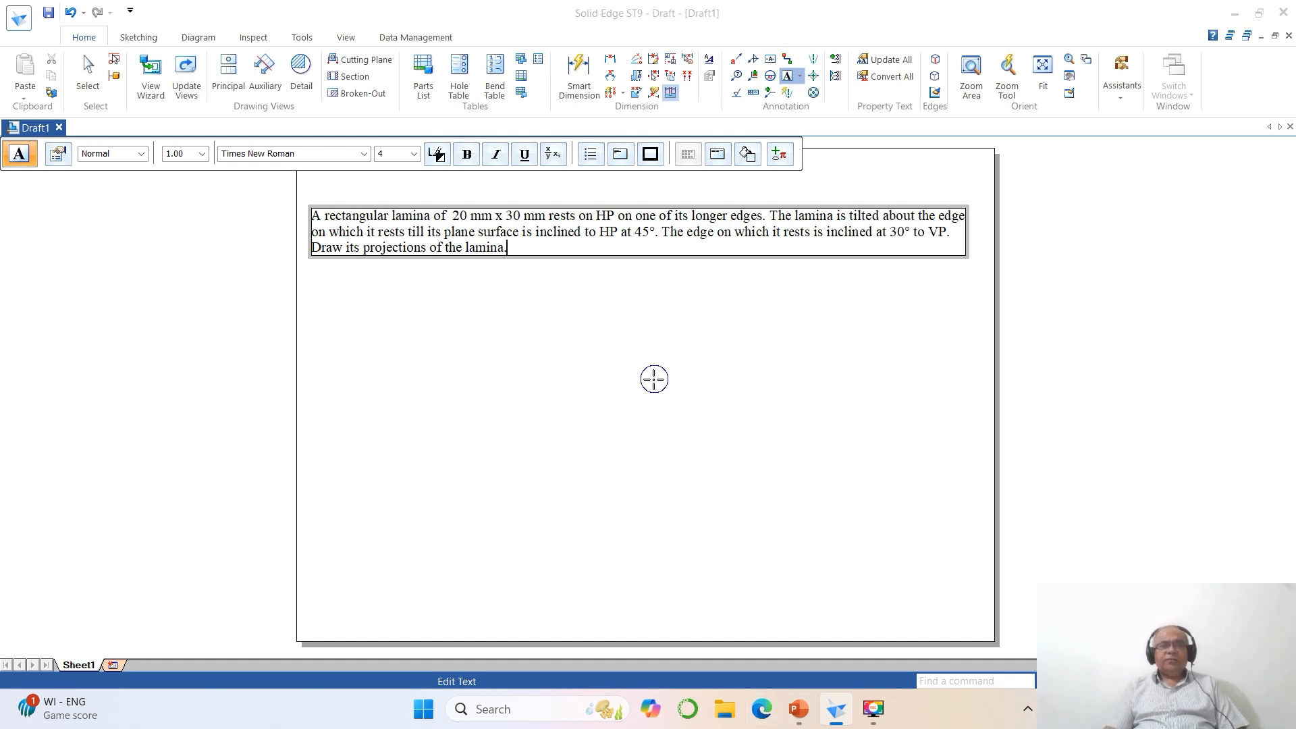
{"action": "left_click", "coordinate": [658, 378]}
{"action": "scroll", "coordinate": [729, 432], "scroll_direction": "down", "scroll_amount": 1}
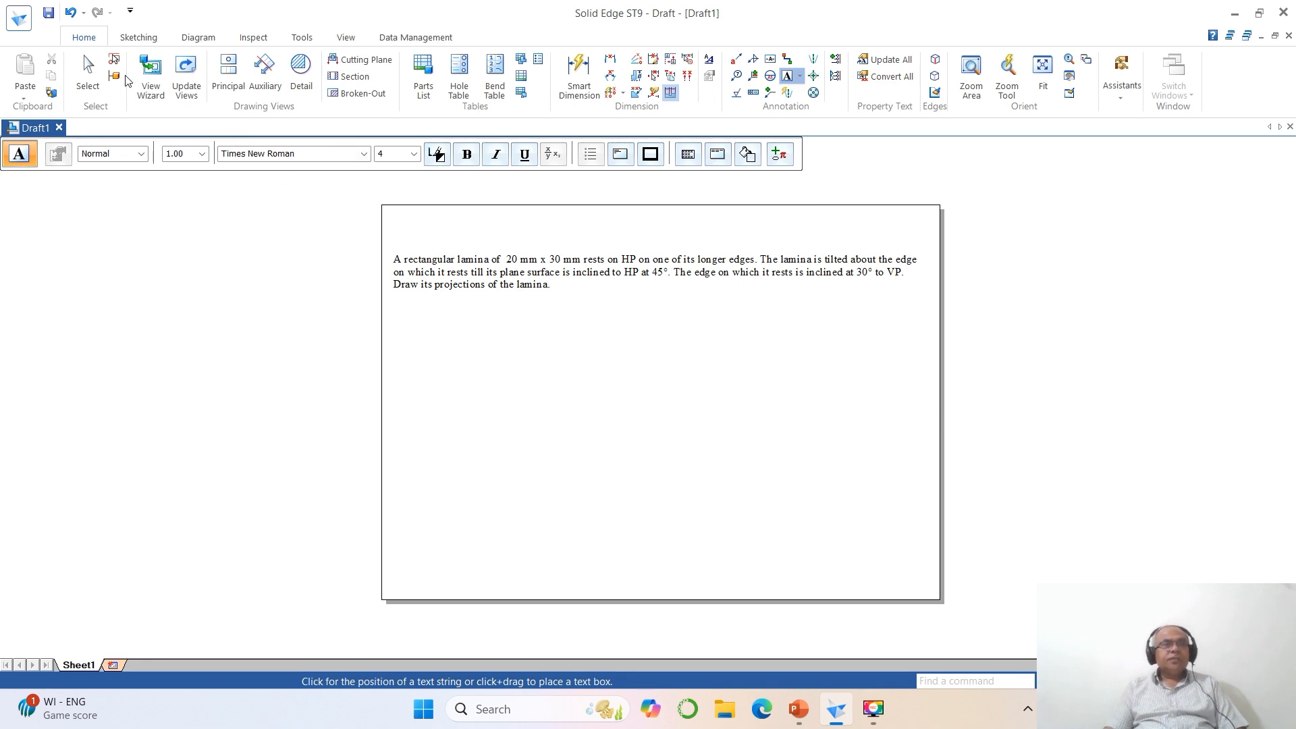
{"action": "left_click", "coordinate": [139, 37]}
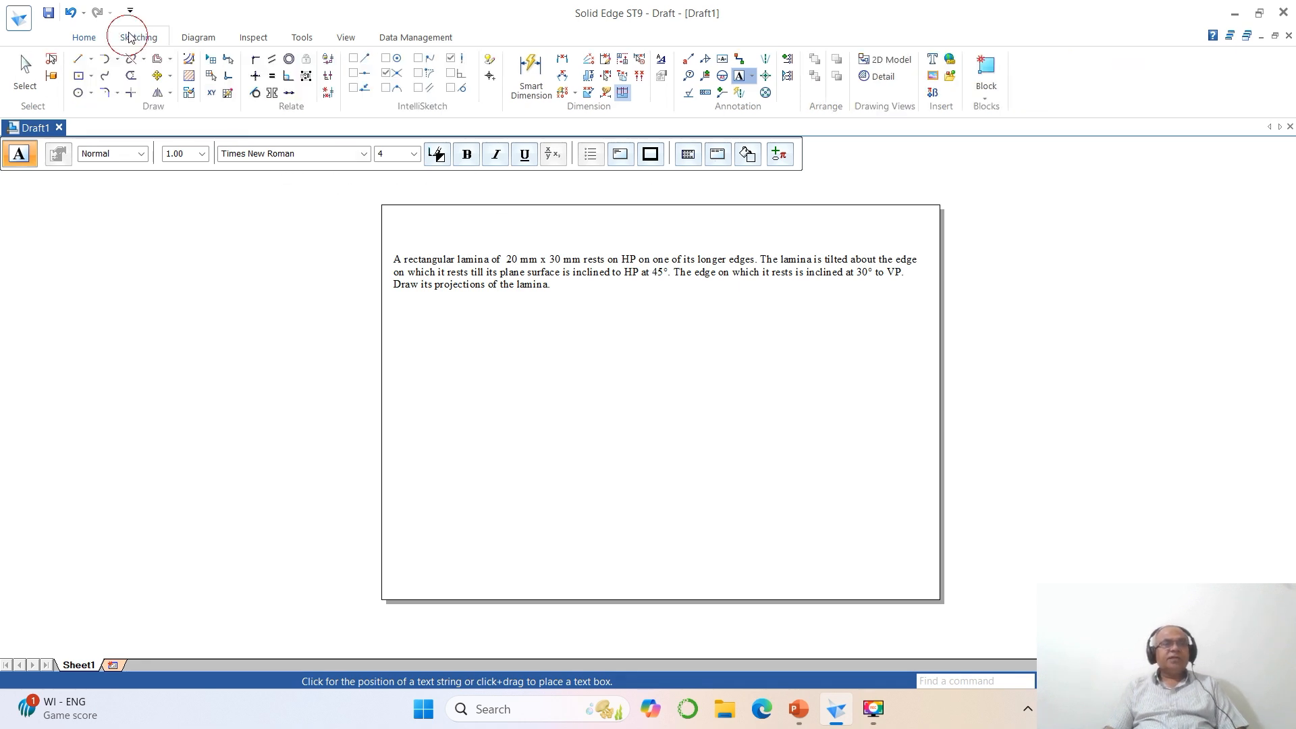
- Move the problem statement text up and slightly left, close to the sheet's upper-left corner
{"action": "left_click", "coordinate": [155, 77]}
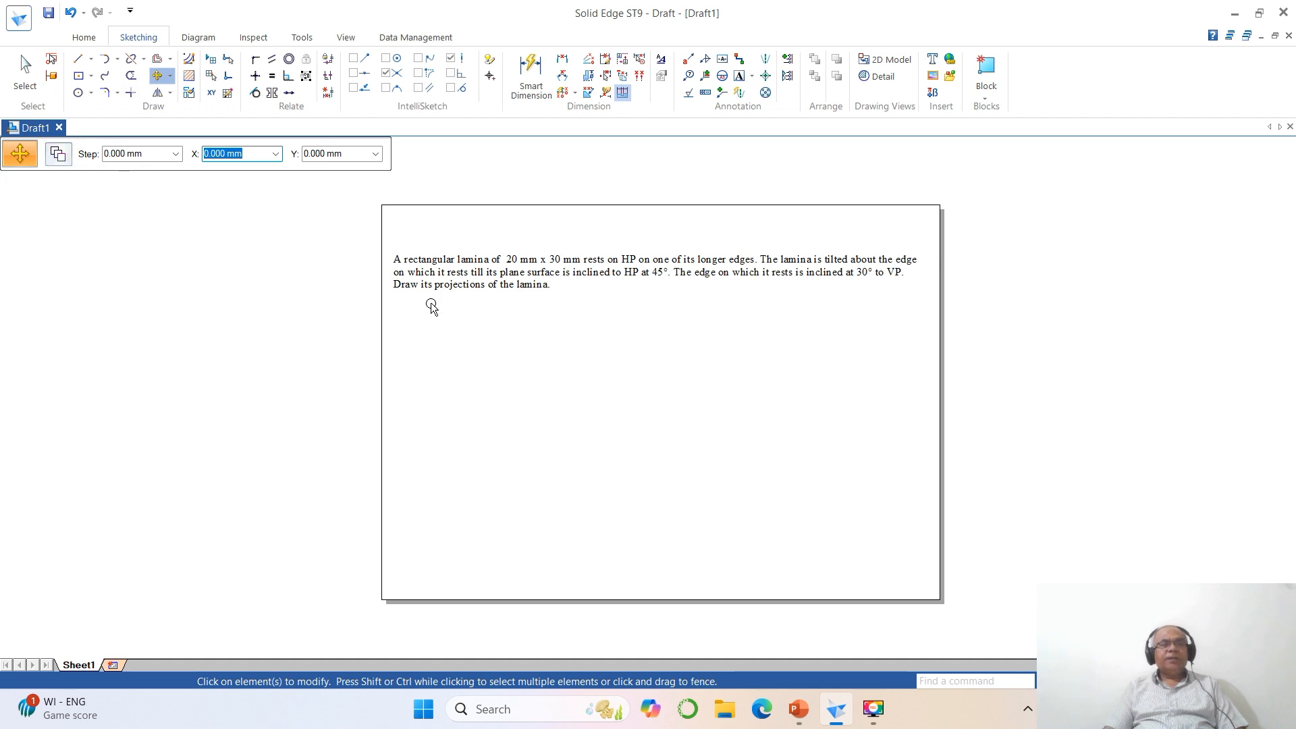
{"action": "left_click", "coordinate": [450, 300]}
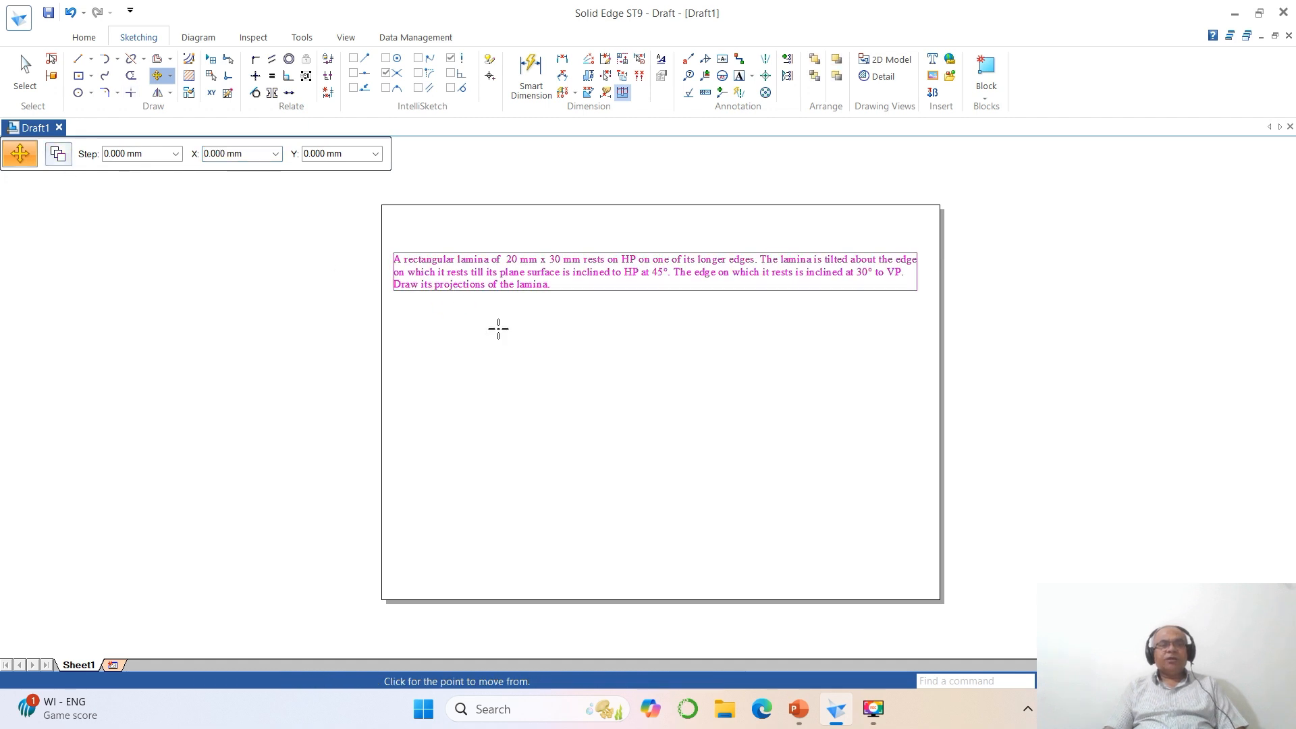
{"action": "left_click", "coordinate": [541, 383]}
{"action": "left_click", "coordinate": [535, 344]}
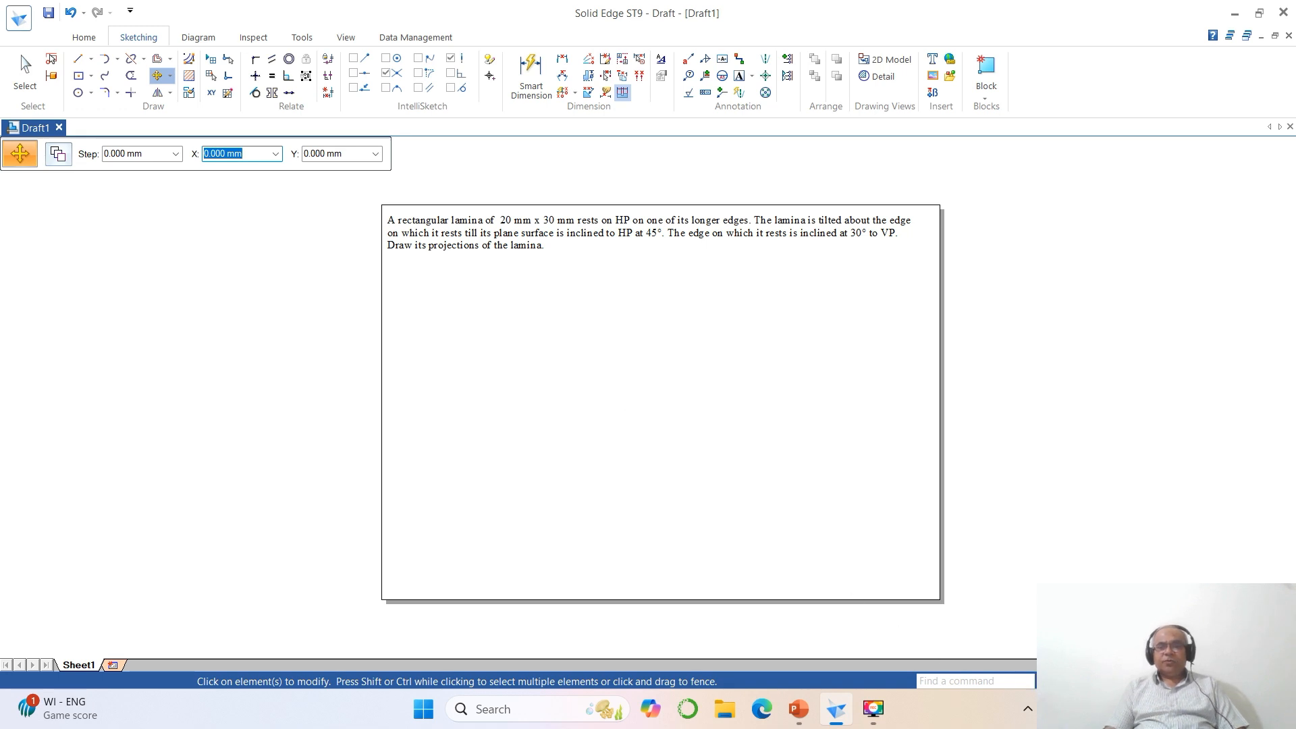
- Draw a horizontal line in the left half of the sheet and a longer vertical line up from its right end, 0.05 mm wide
{"action": "left_click", "coordinate": [1100, 681]}
{"action": "left_click", "coordinate": [350, 186]}
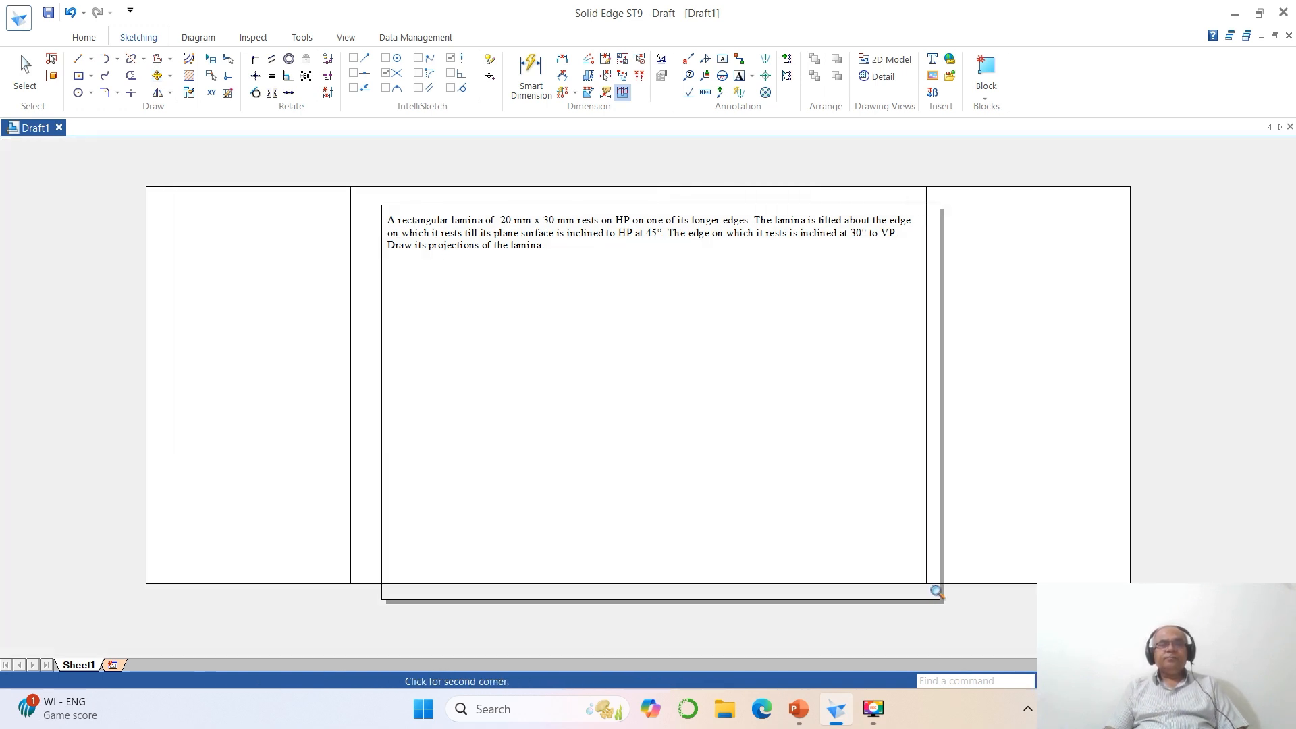
{"action": "left_click", "coordinate": [948, 602]}
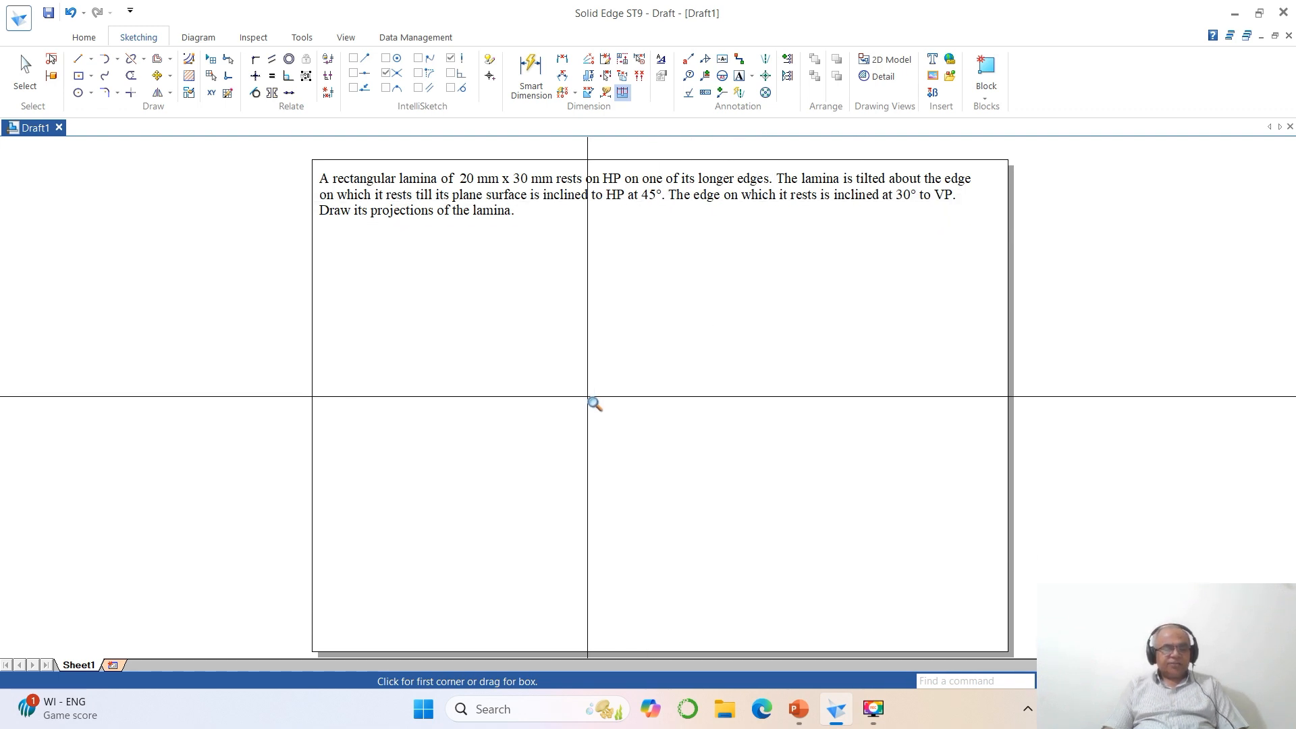
{"action": "key", "text": "Escape"}
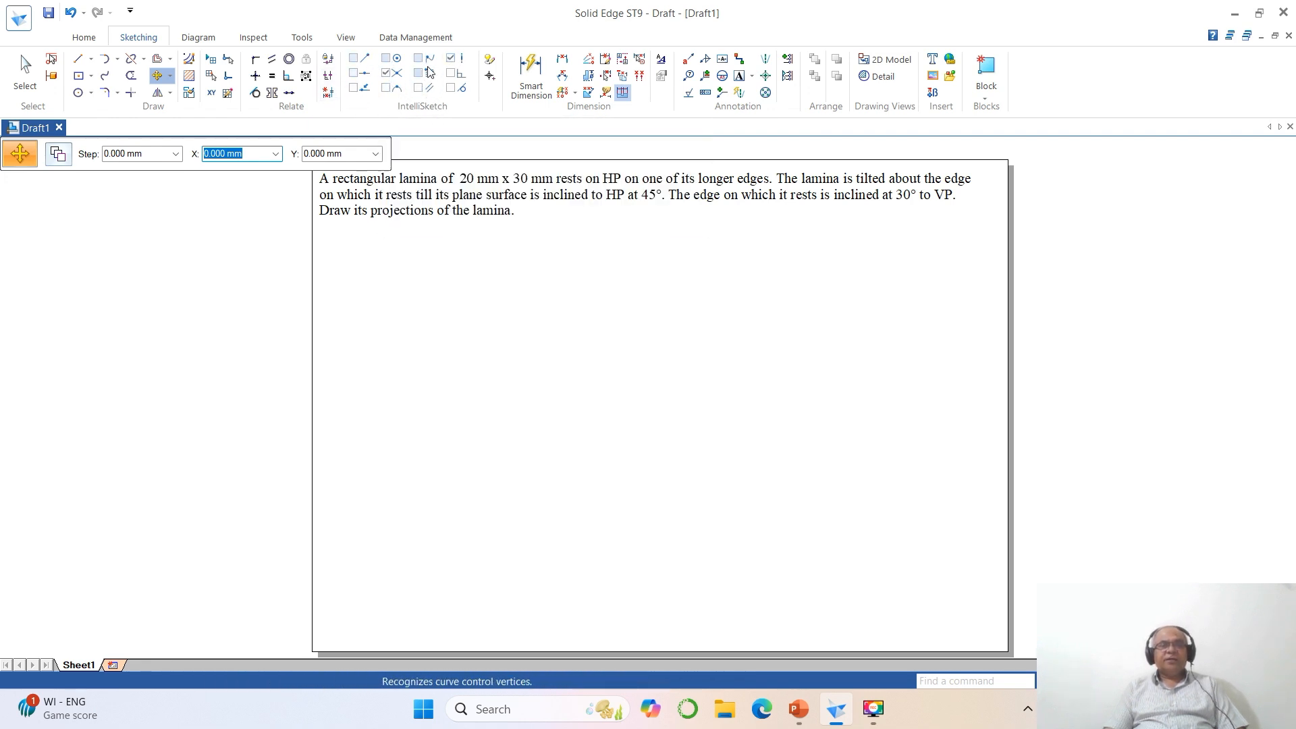
{"action": "left_click", "coordinate": [76, 64]}
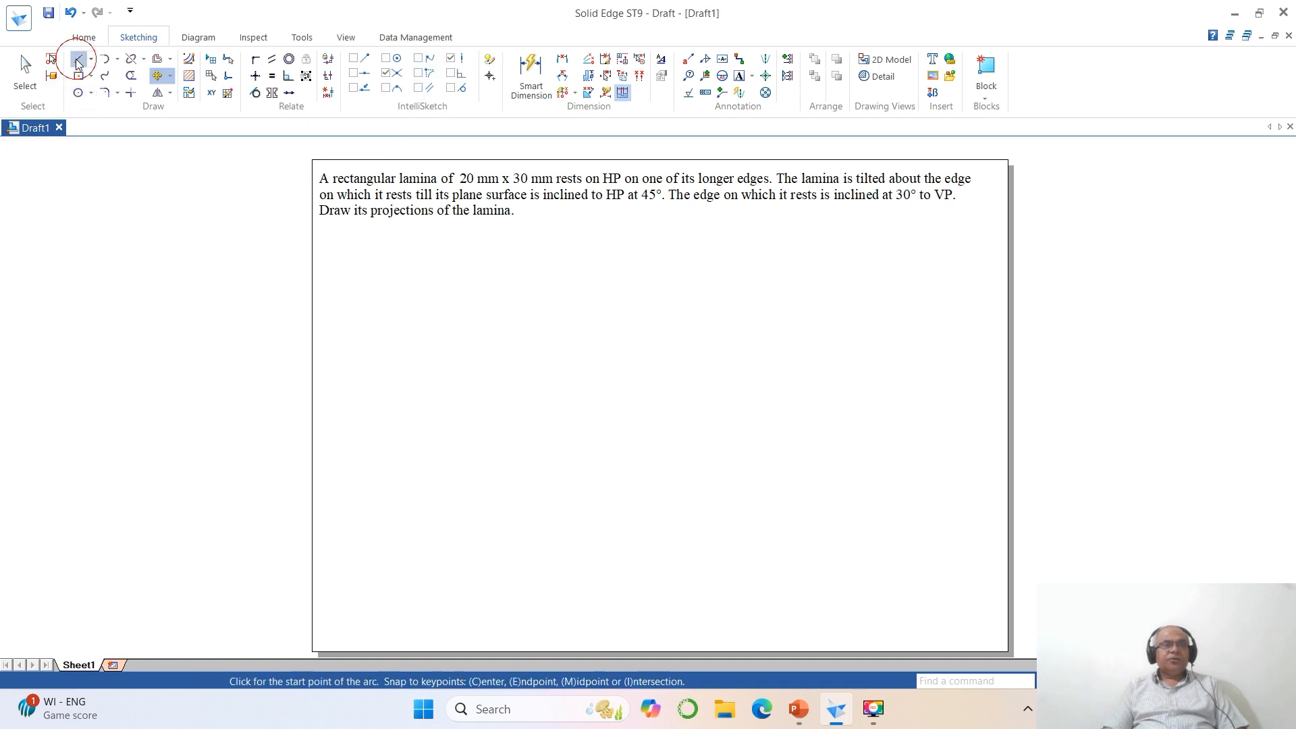
{"action": "left_click", "coordinate": [212, 156]}
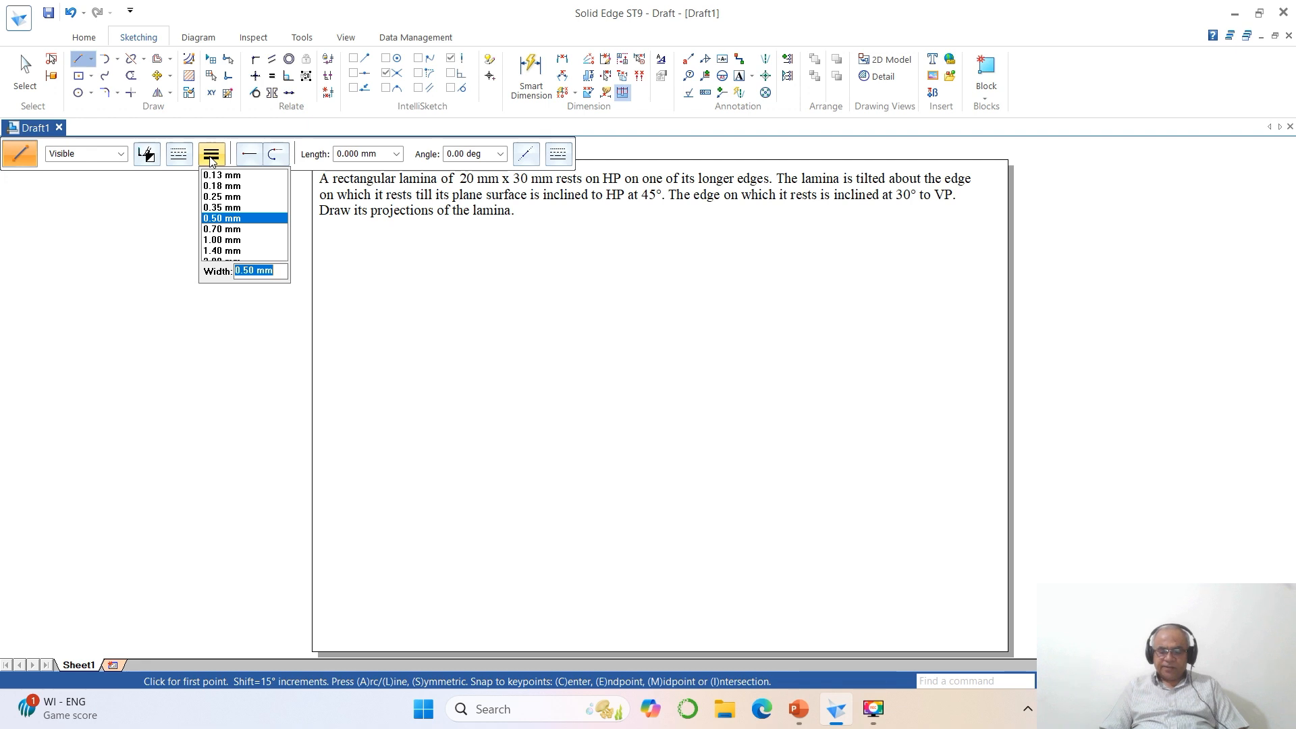
{"action": "type", "text": ".05"}
{"action": "key", "text": "Return"}
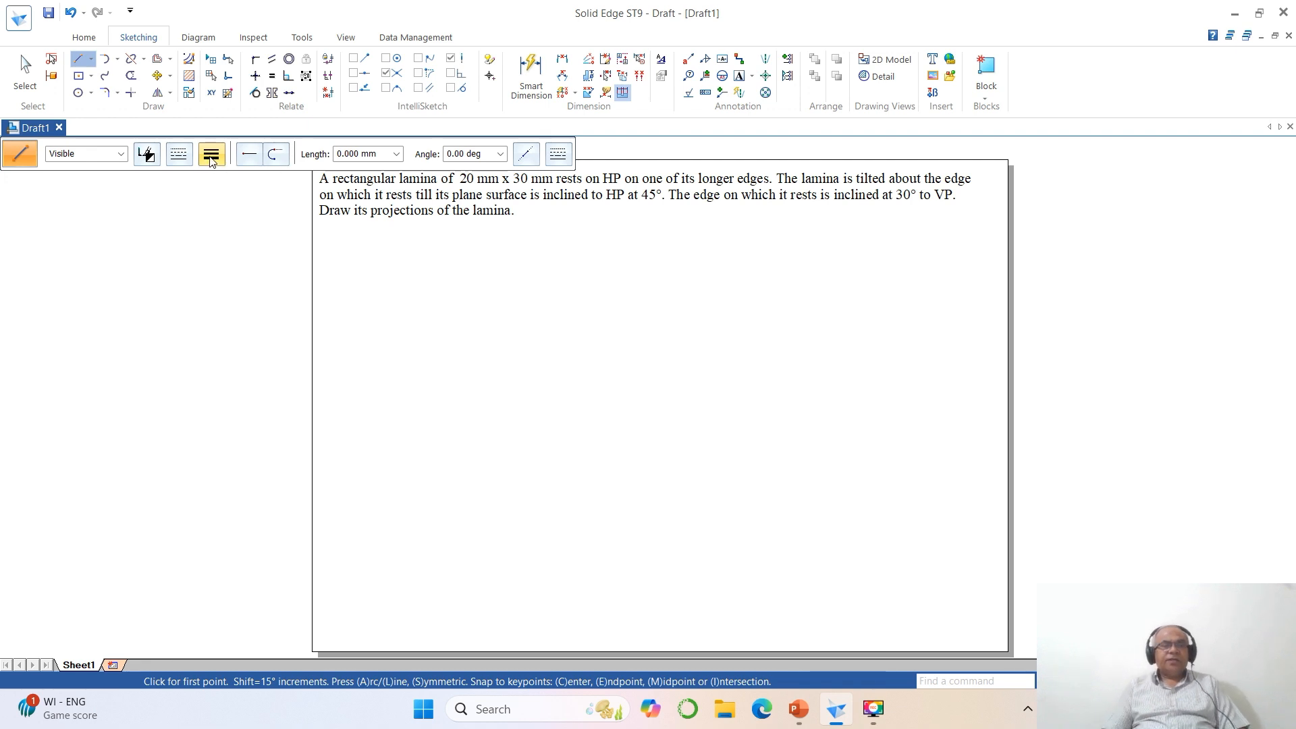
{"action": "left_click", "coordinate": [407, 465]}
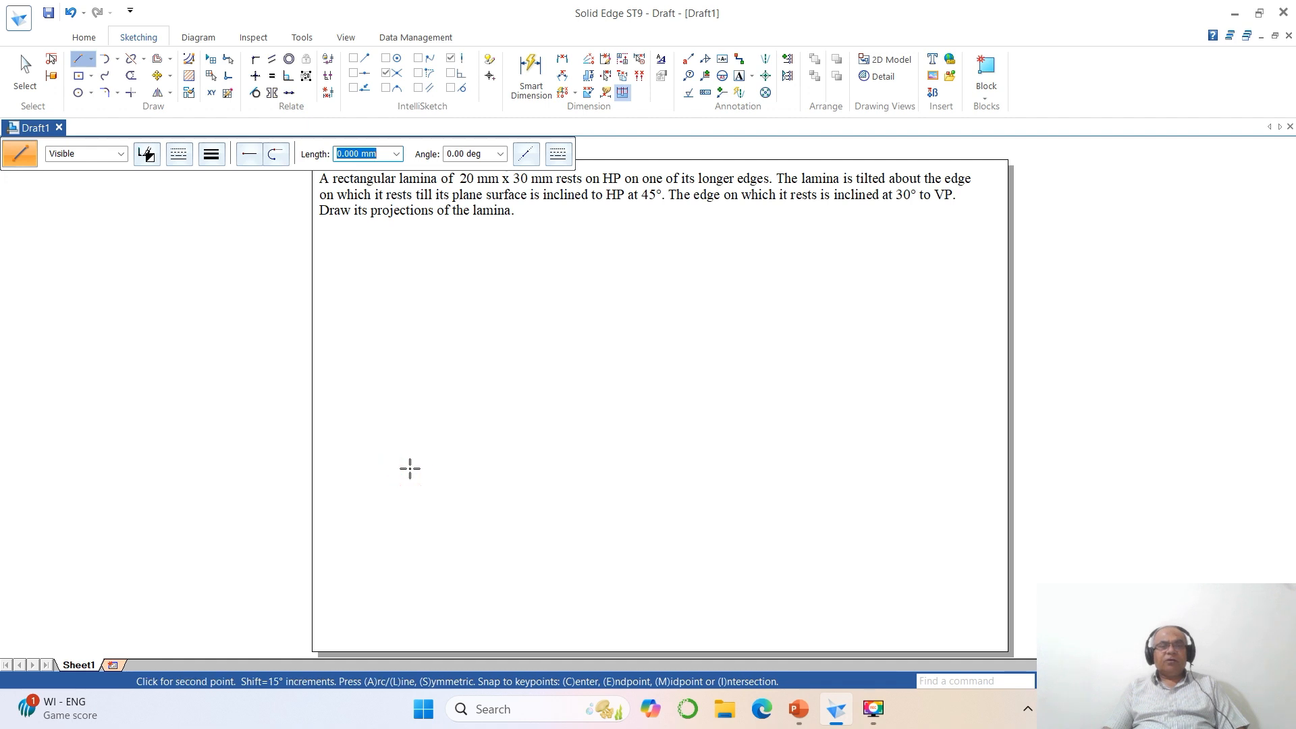
{"action": "left_click", "coordinate": [502, 466]}
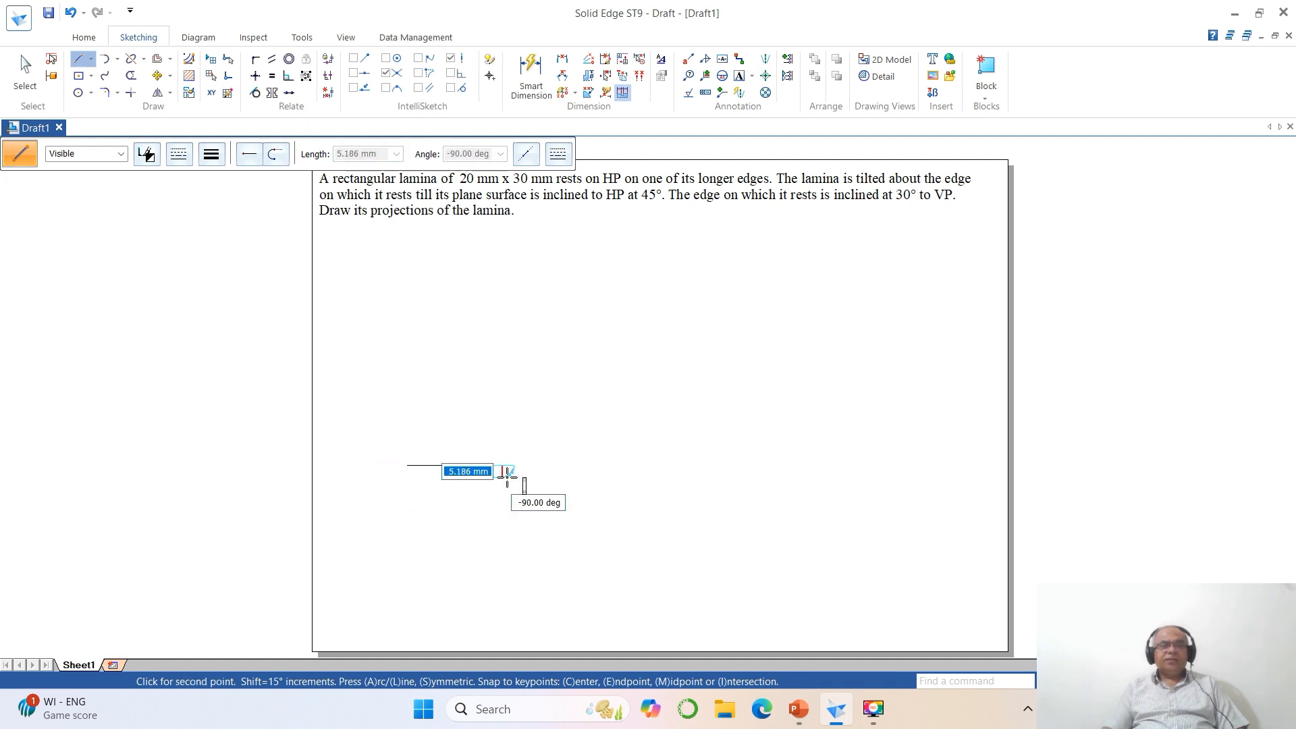
{"action": "left_click", "coordinate": [502, 332]}
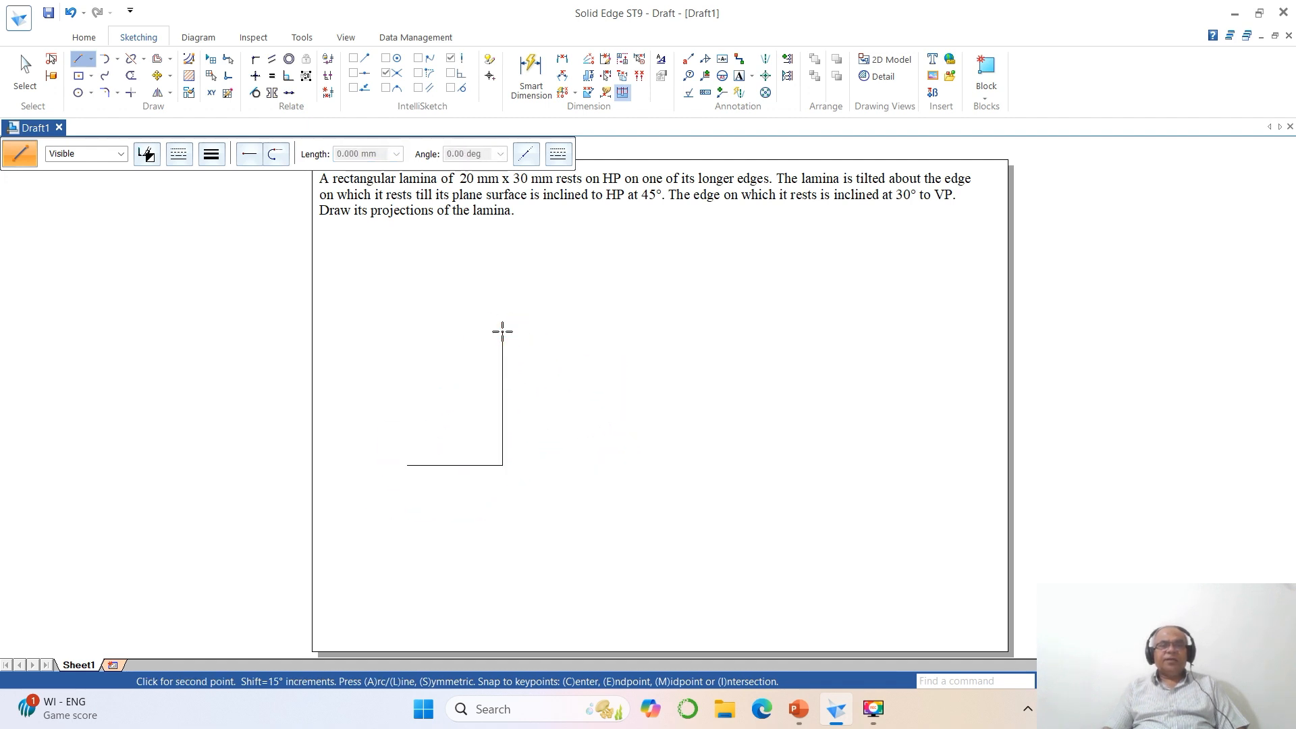
{"action": "right_click", "coordinate": [502, 332]}
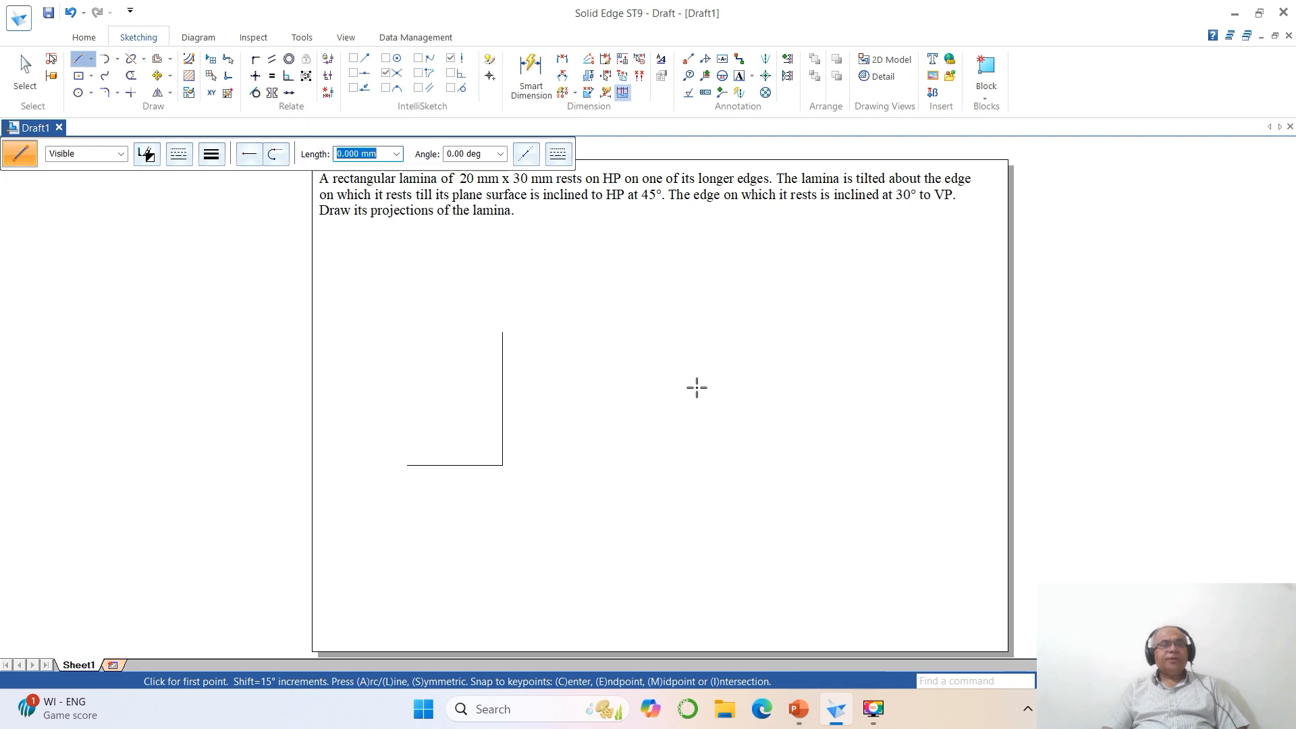
- Offset the horizontal line upward by 30 mm
{"action": "left_click", "coordinate": [157, 59]}
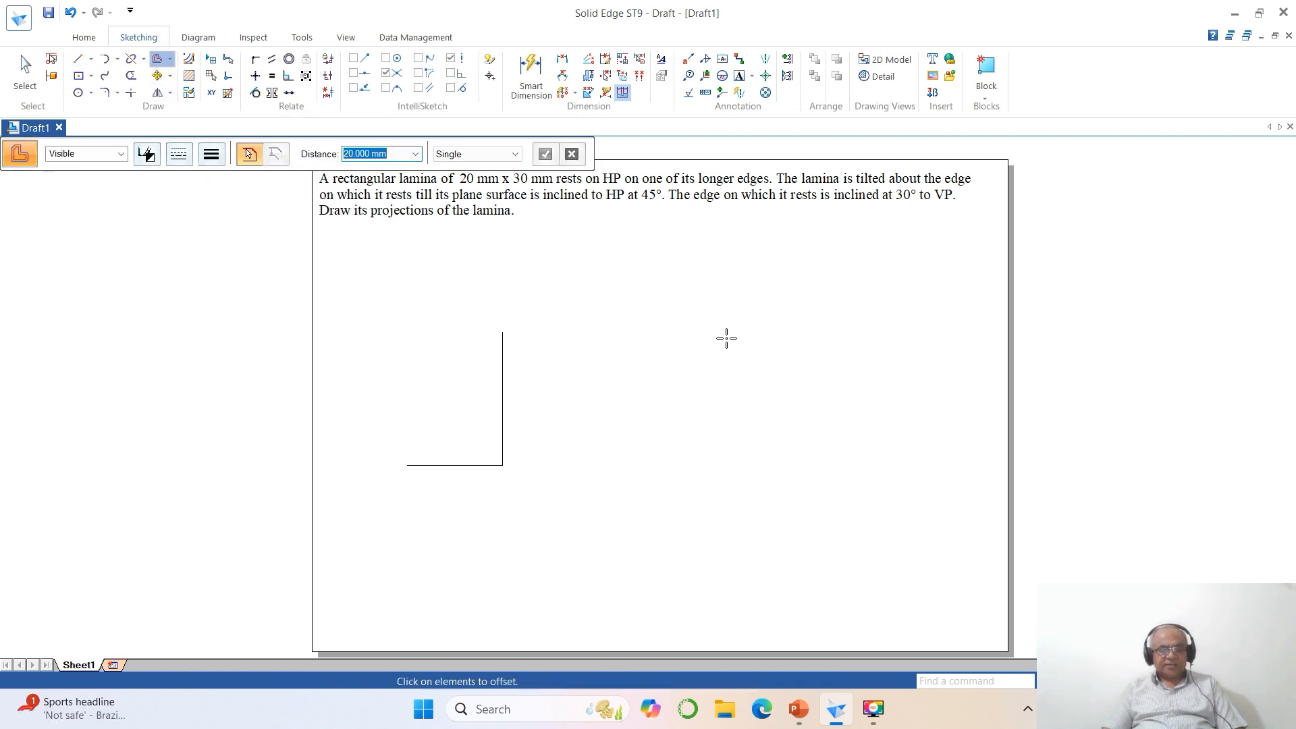
{"action": "type", "text": "30"}
{"action": "key", "text": "Return"}
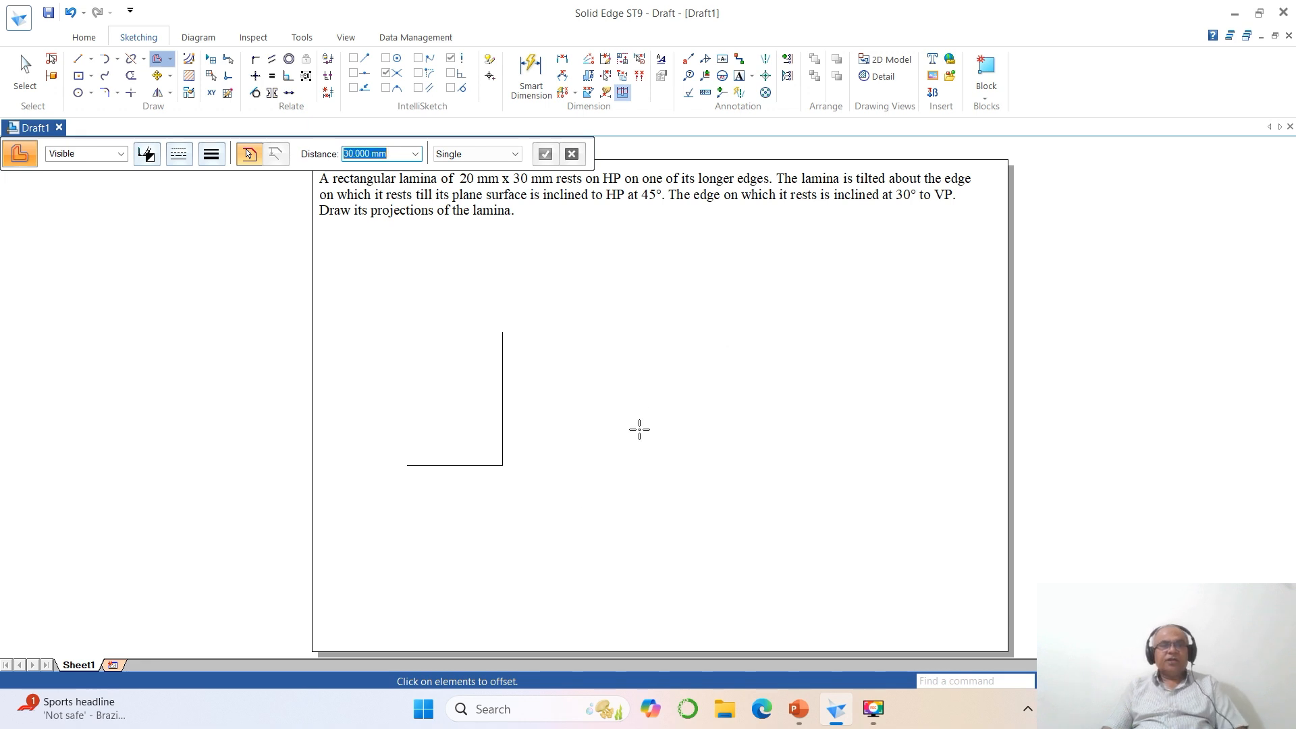
{"action": "left_click", "coordinate": [465, 465]}
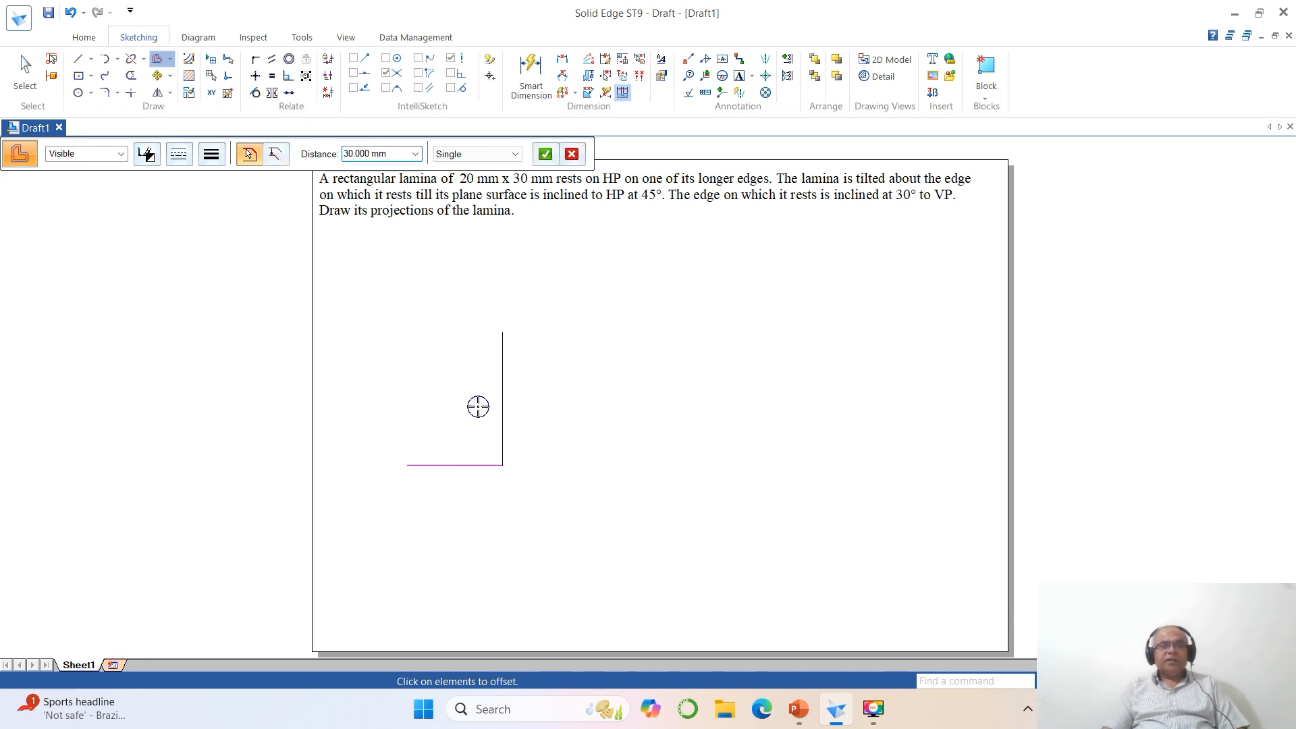
{"action": "left_click", "coordinate": [478, 407]}
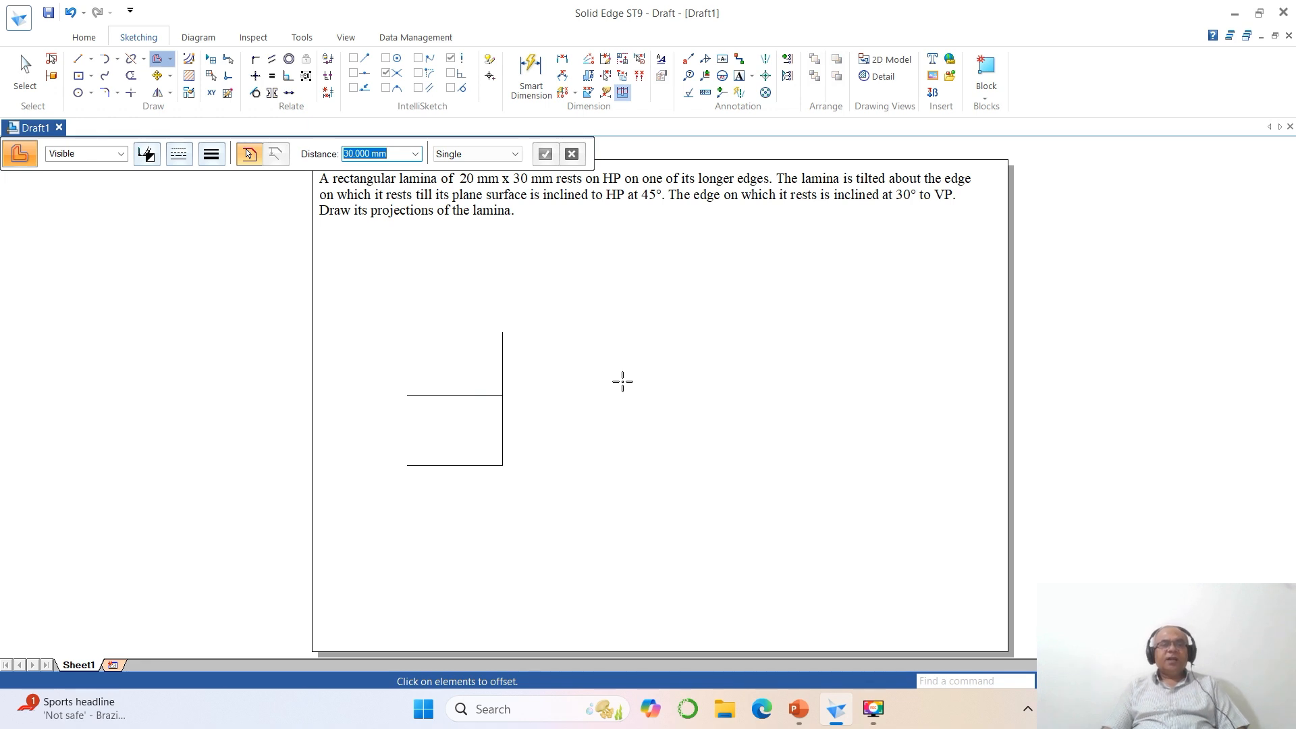
- Offset the vertical line 20 mm to the left
{"action": "type", "text": "20"}
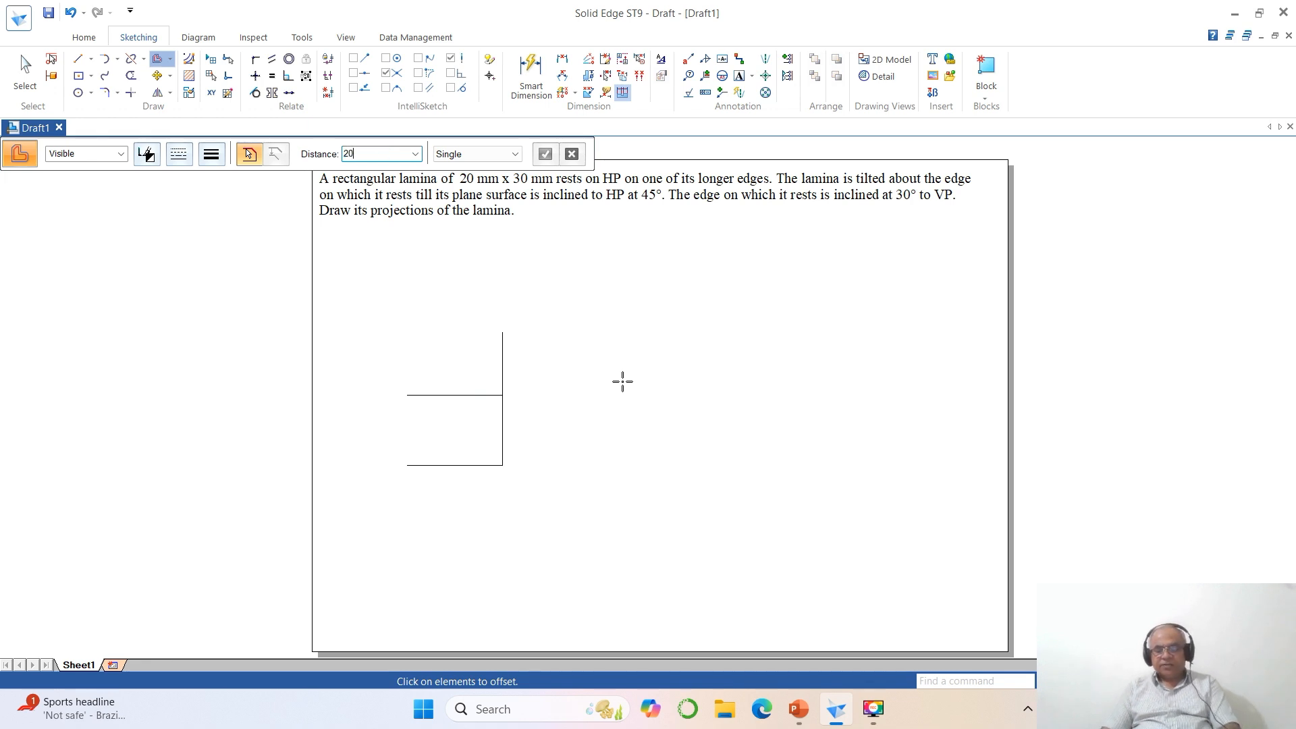
{"action": "key", "text": "Return"}
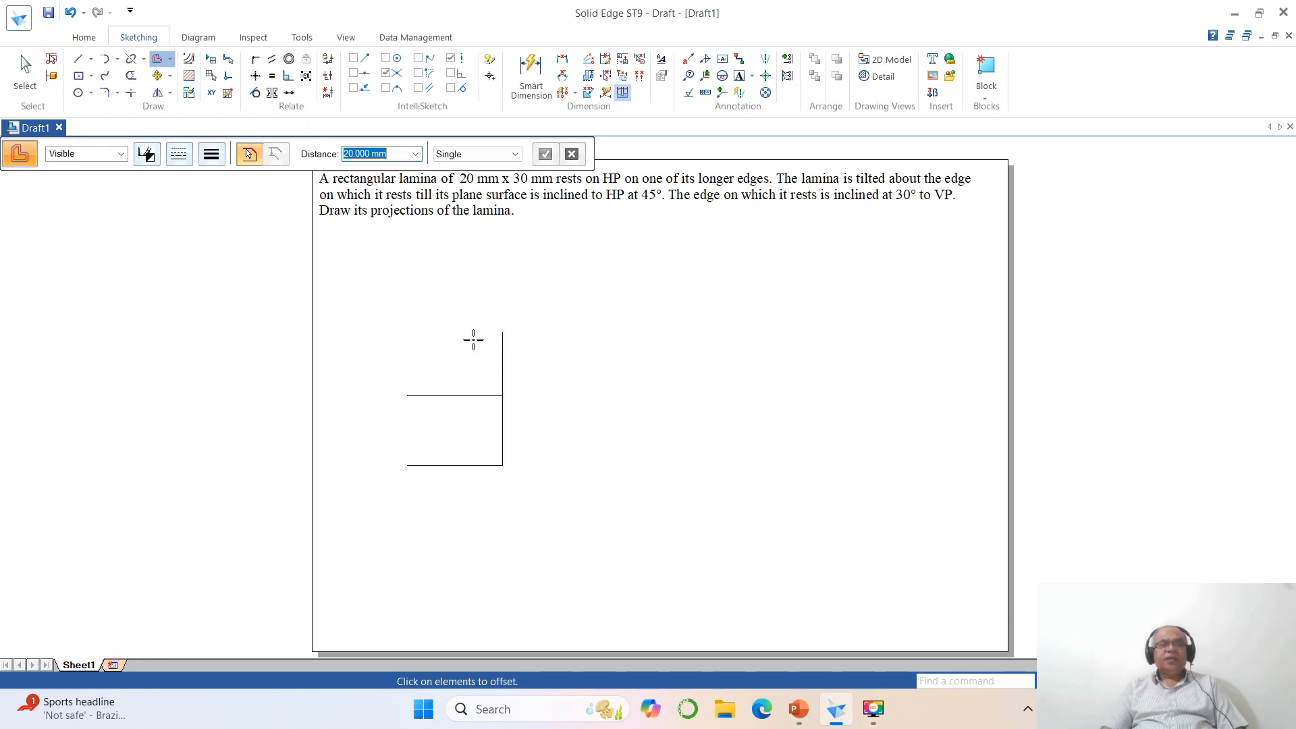
{"action": "left_click", "coordinate": [502, 347]}
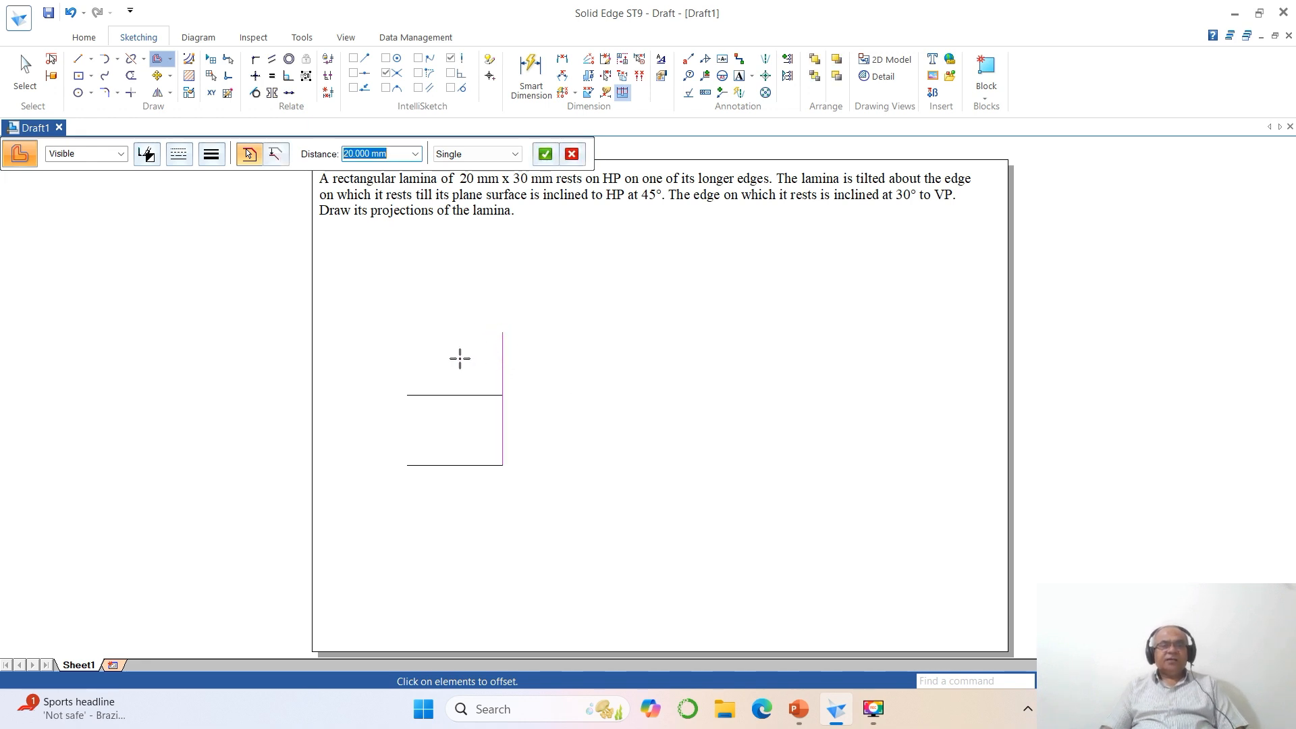
{"action": "right_click", "coordinate": [461, 354]}
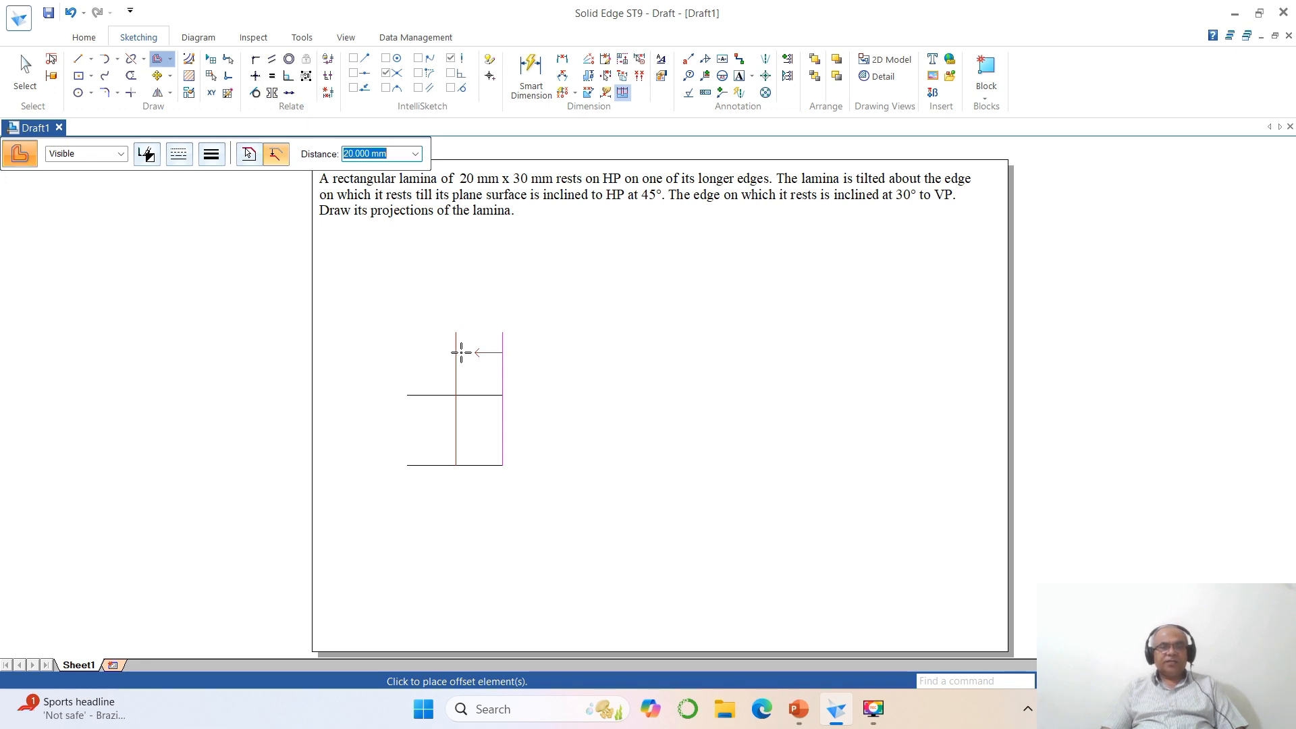
{"action": "left_click", "coordinate": [461, 353]}
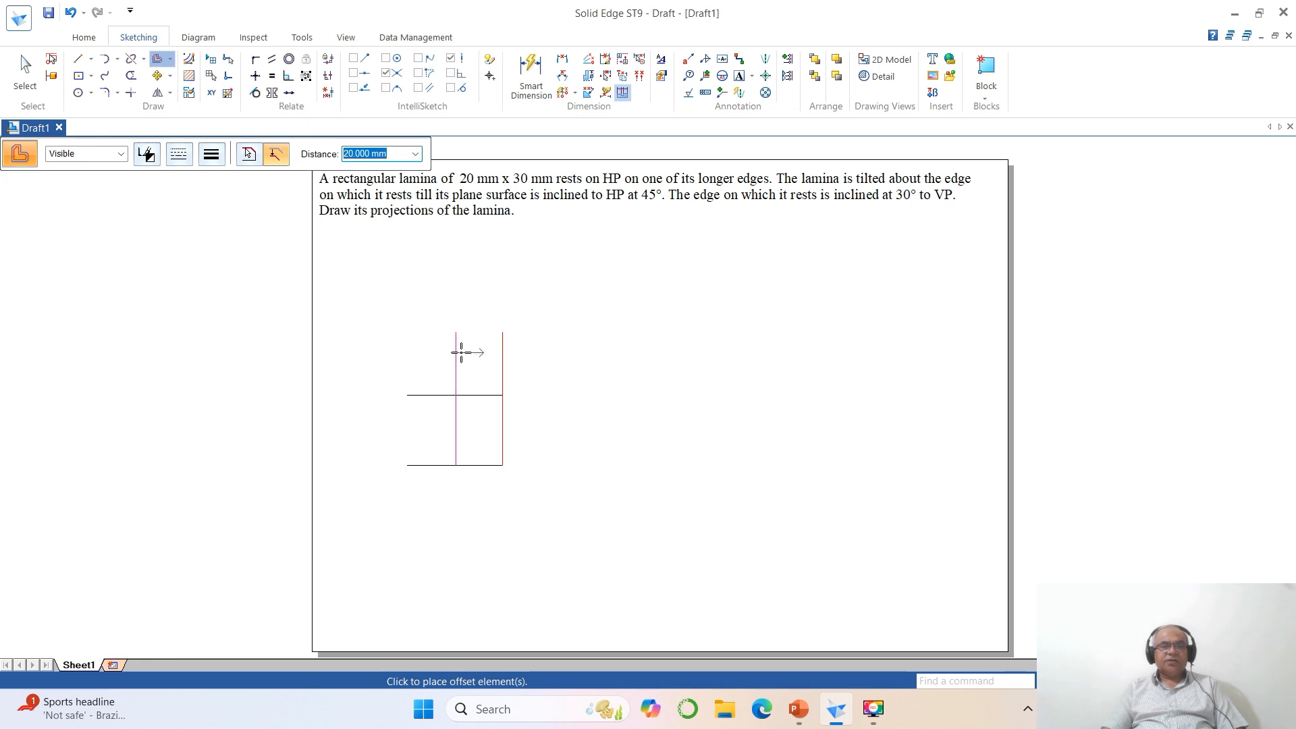
{"action": "right_click", "coordinate": [421, 356]}
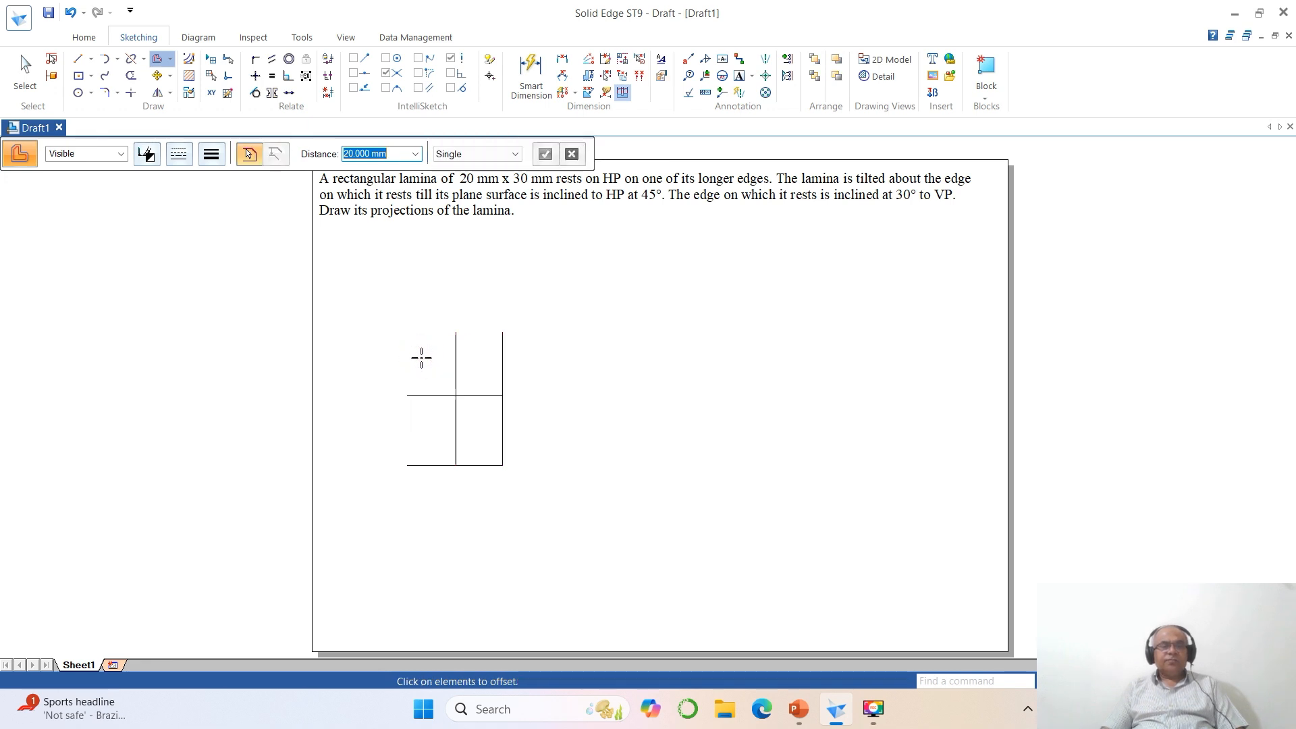
- Trim the crossing lines to their corners to form a closed 20 mm x 30 mm rectangle
{"action": "left_click", "coordinate": [133, 94]}
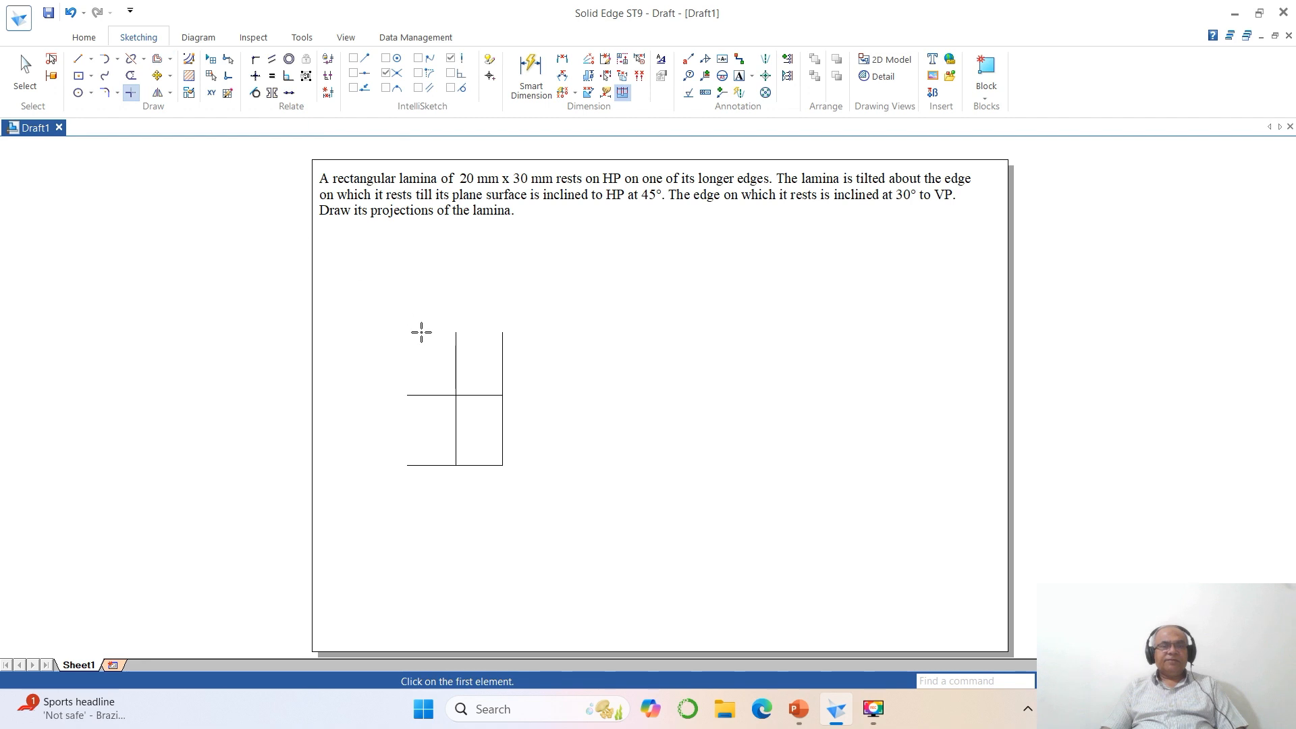
{"action": "left_click", "coordinate": [472, 395]}
{"action": "left_click", "coordinate": [454, 418]}
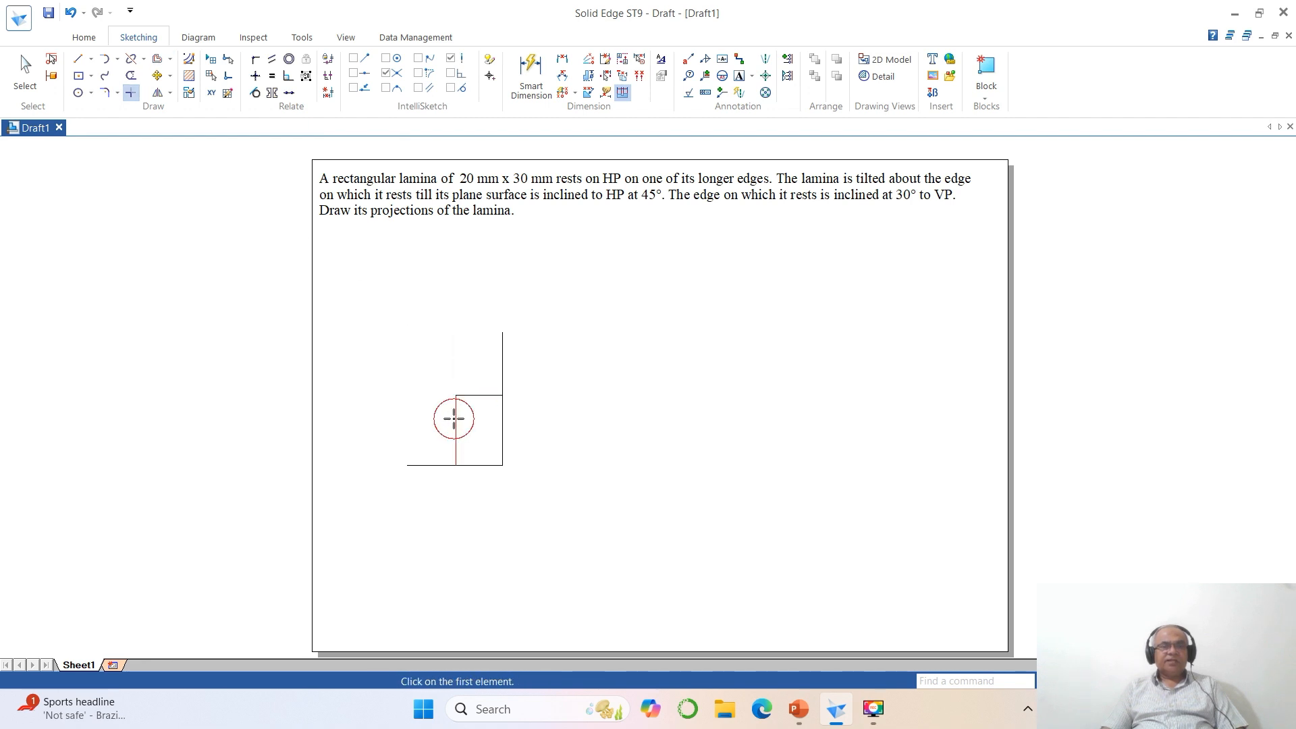
{"action": "left_click", "coordinate": [483, 395]}
{"action": "left_click", "coordinate": [502, 418]}
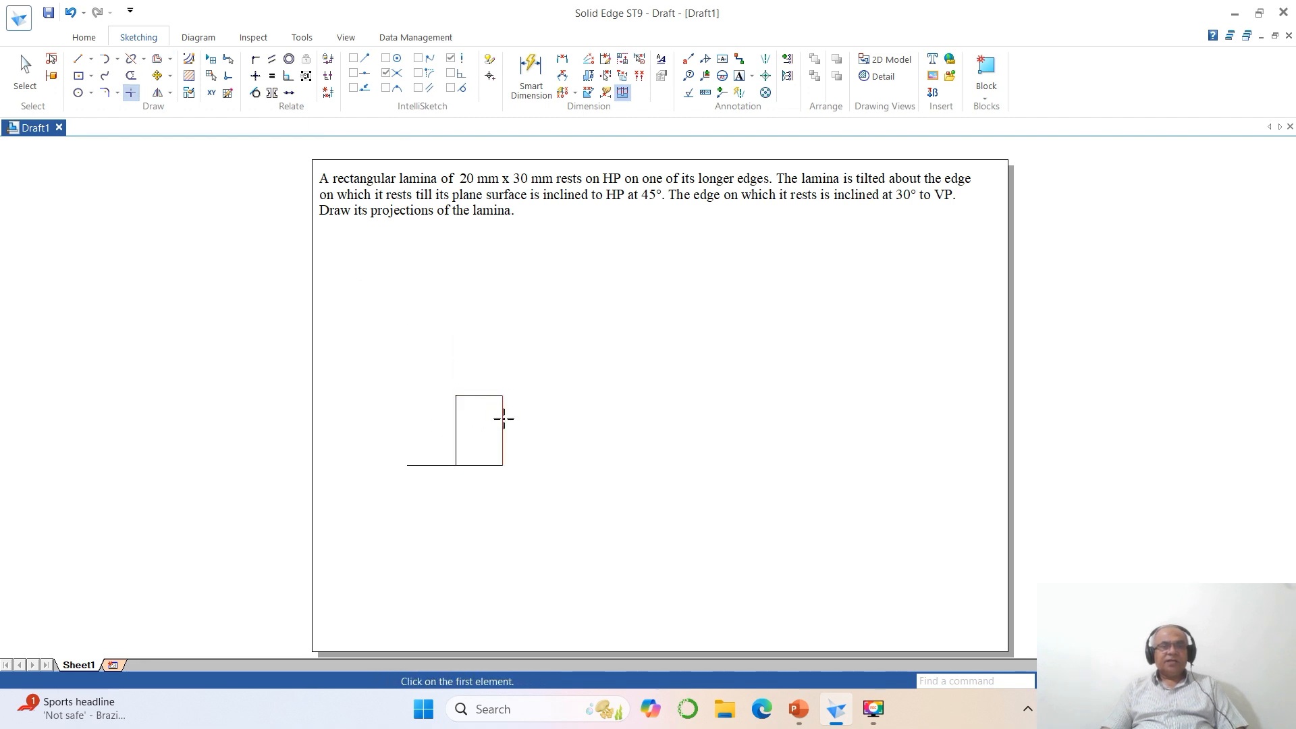
{"action": "left_click", "coordinate": [455, 440]}
{"action": "left_click", "coordinate": [477, 465]}
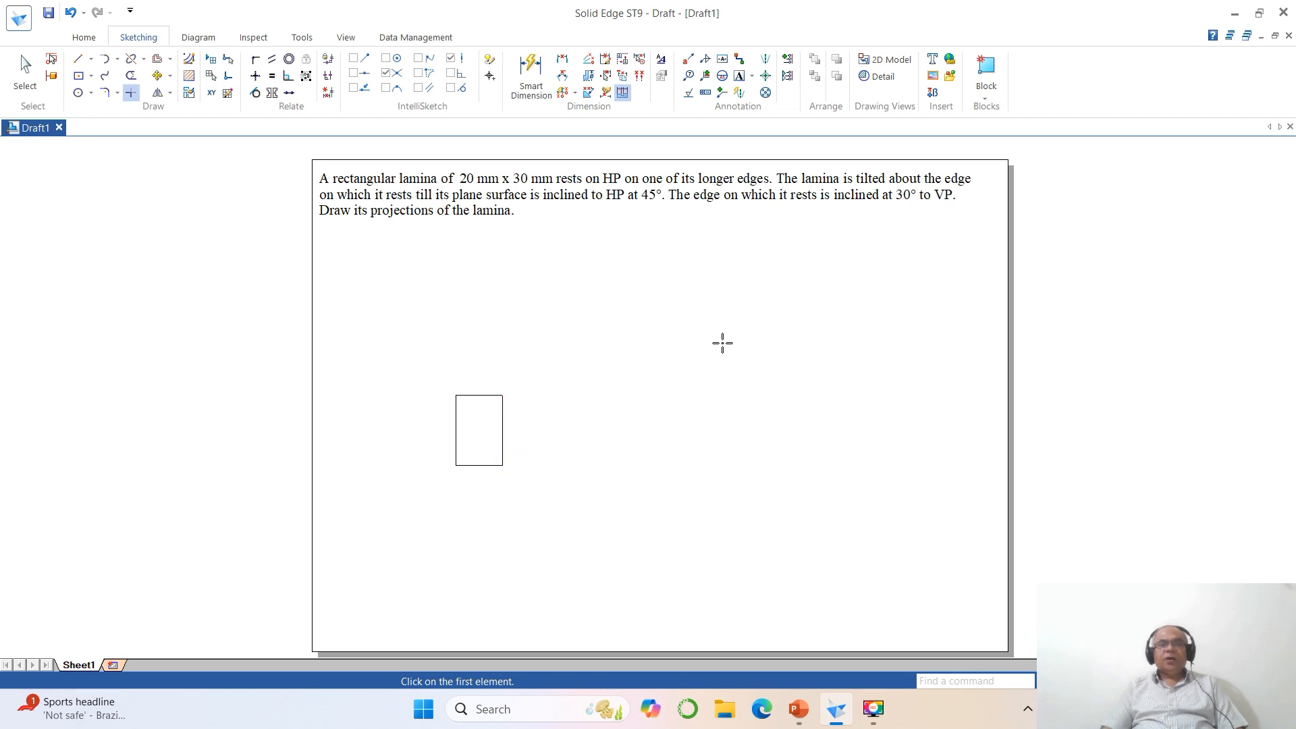
- Group the four lines of the rectangle without giving the group a name
{"action": "left_click", "coordinate": [984, 98]}
{"action": "left_click", "coordinate": [1009, 182]}
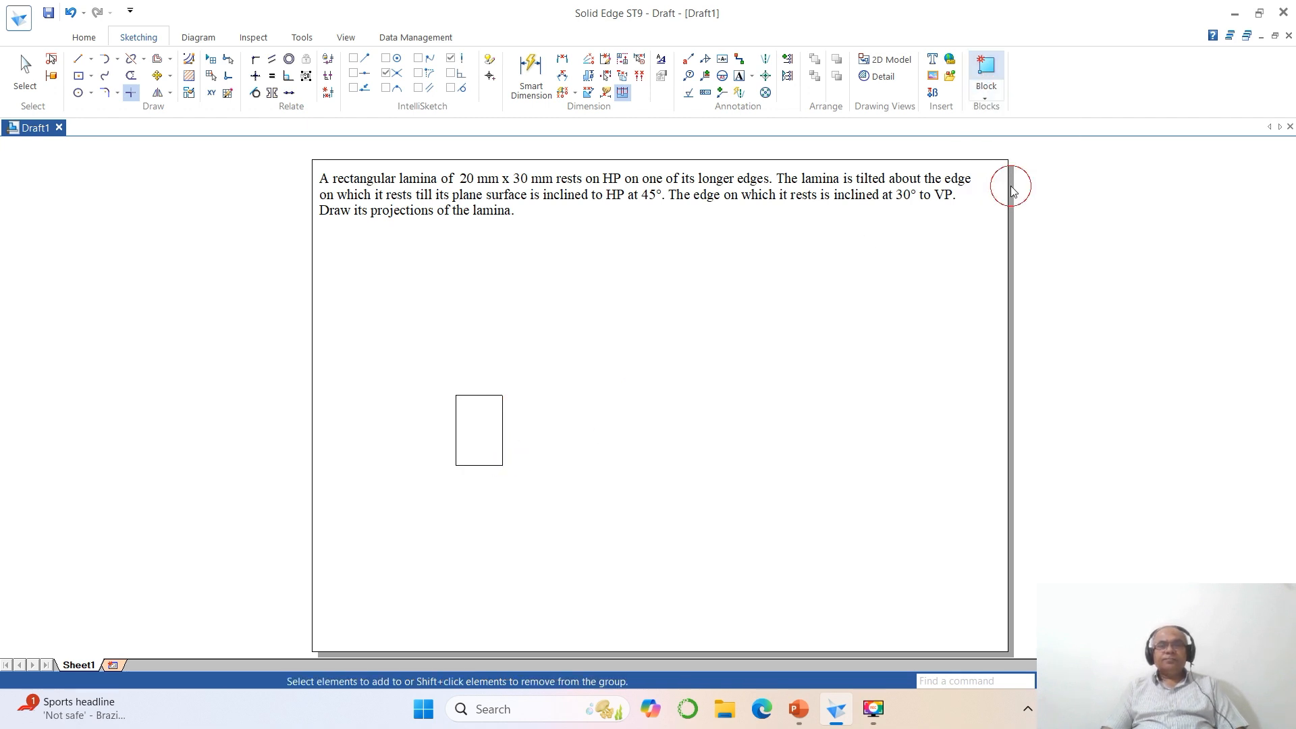
{"action": "left_click_drag", "start_coordinate": [430, 374], "coordinate": [570, 491]}
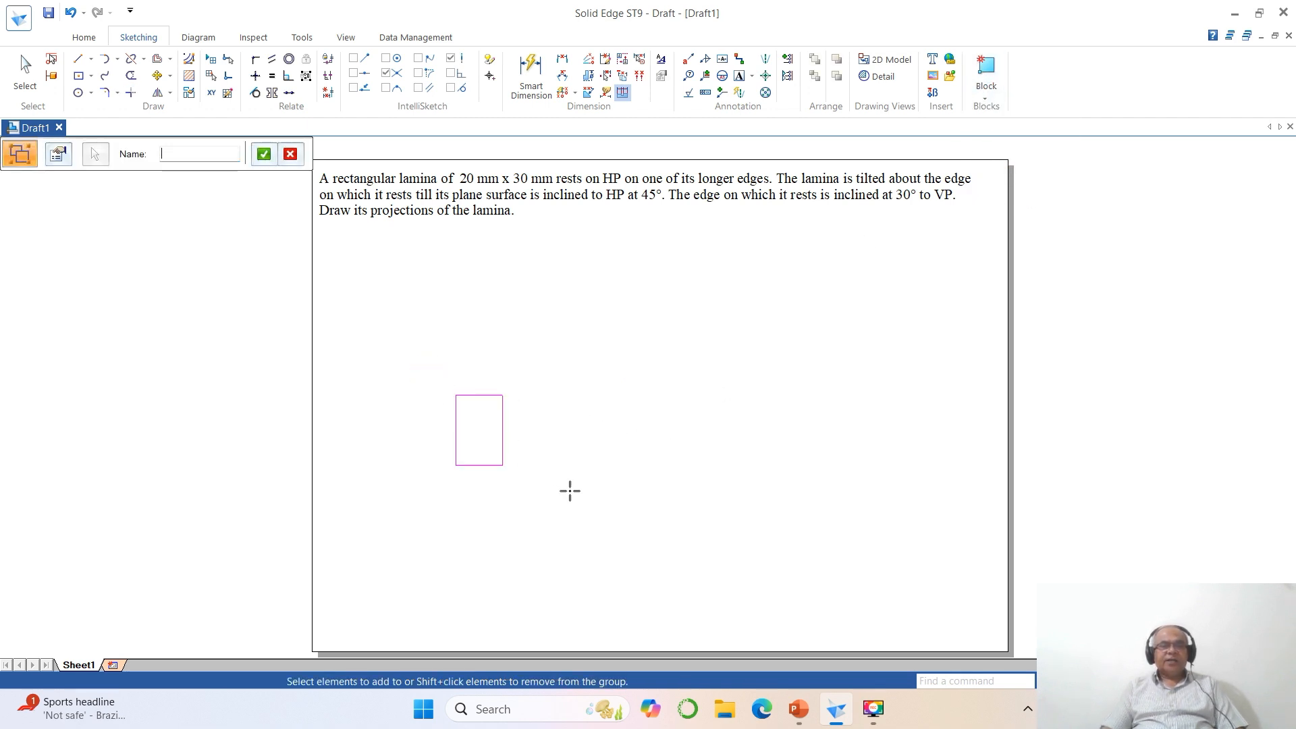
{"action": "left_click", "coordinate": [570, 491]}
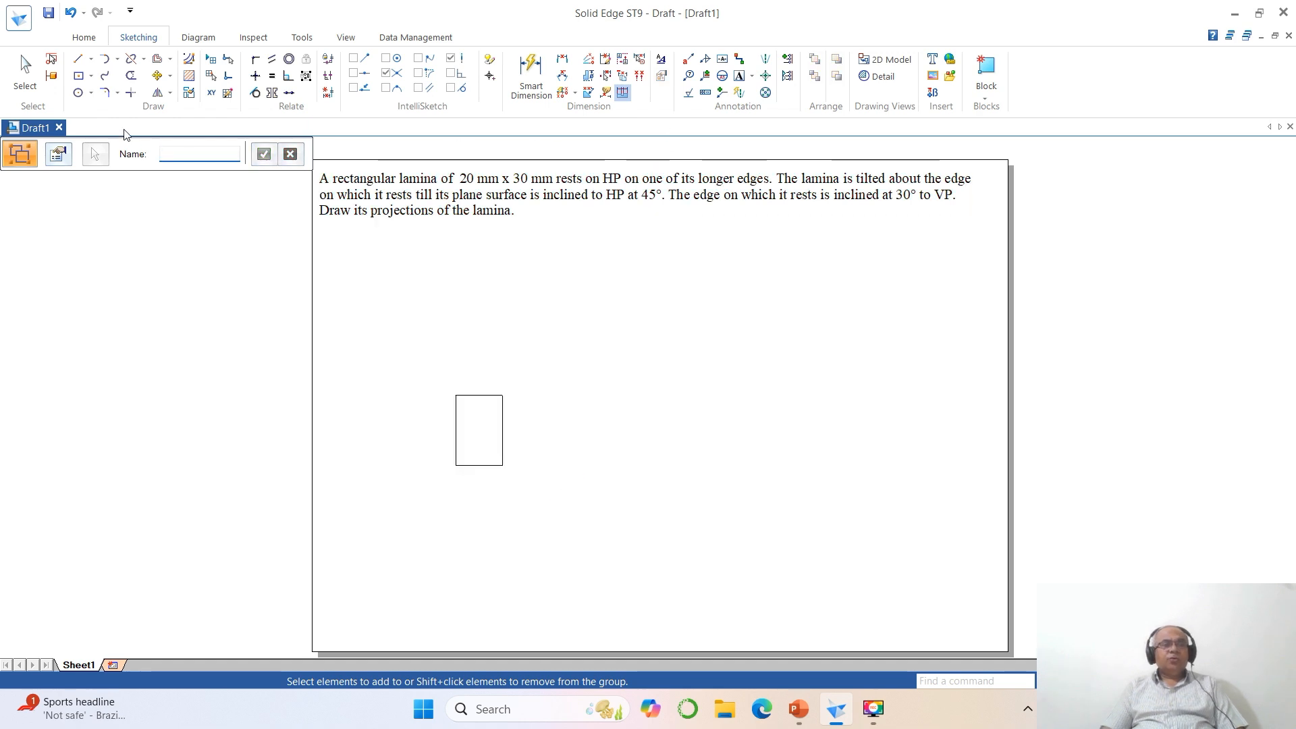
- Set the line width of the grouped rectangle to 0.50 mm
{"action": "left_click", "coordinate": [25, 73]}
{"action": "left_click", "coordinate": [465, 402]}
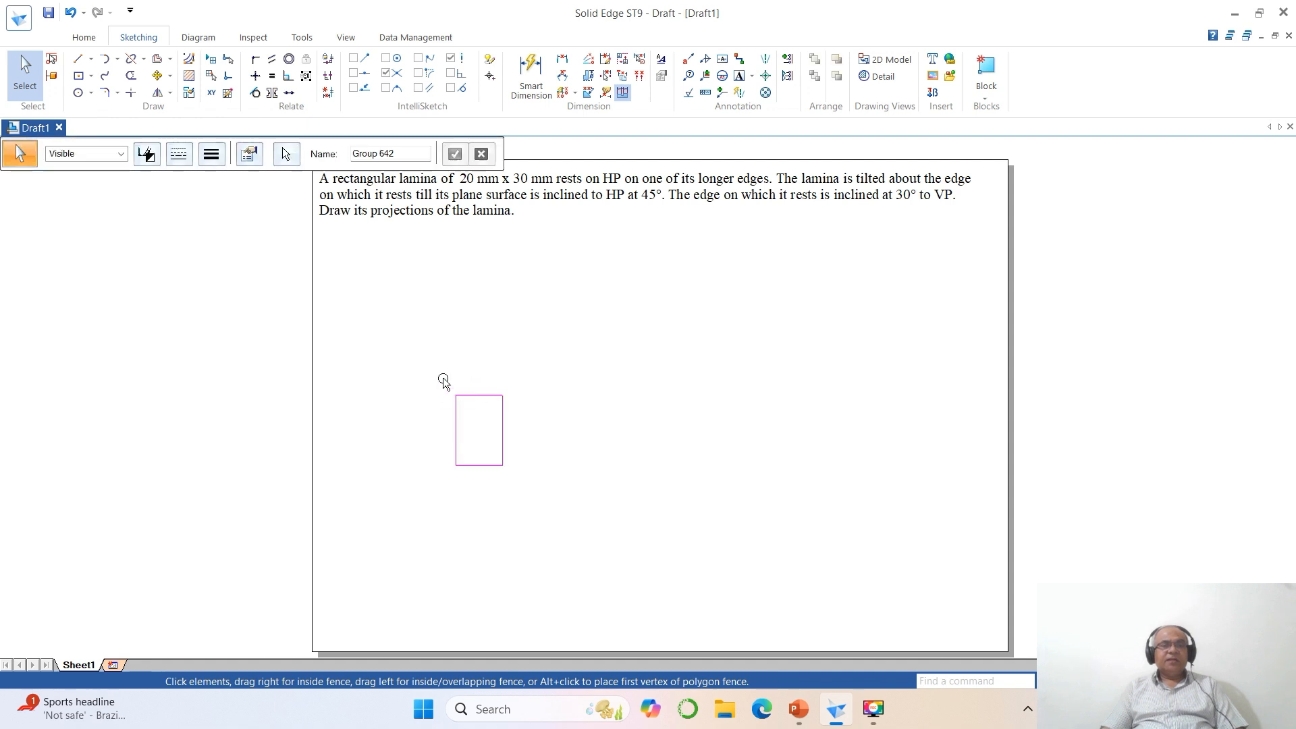
{"action": "left_click", "coordinate": [212, 155]}
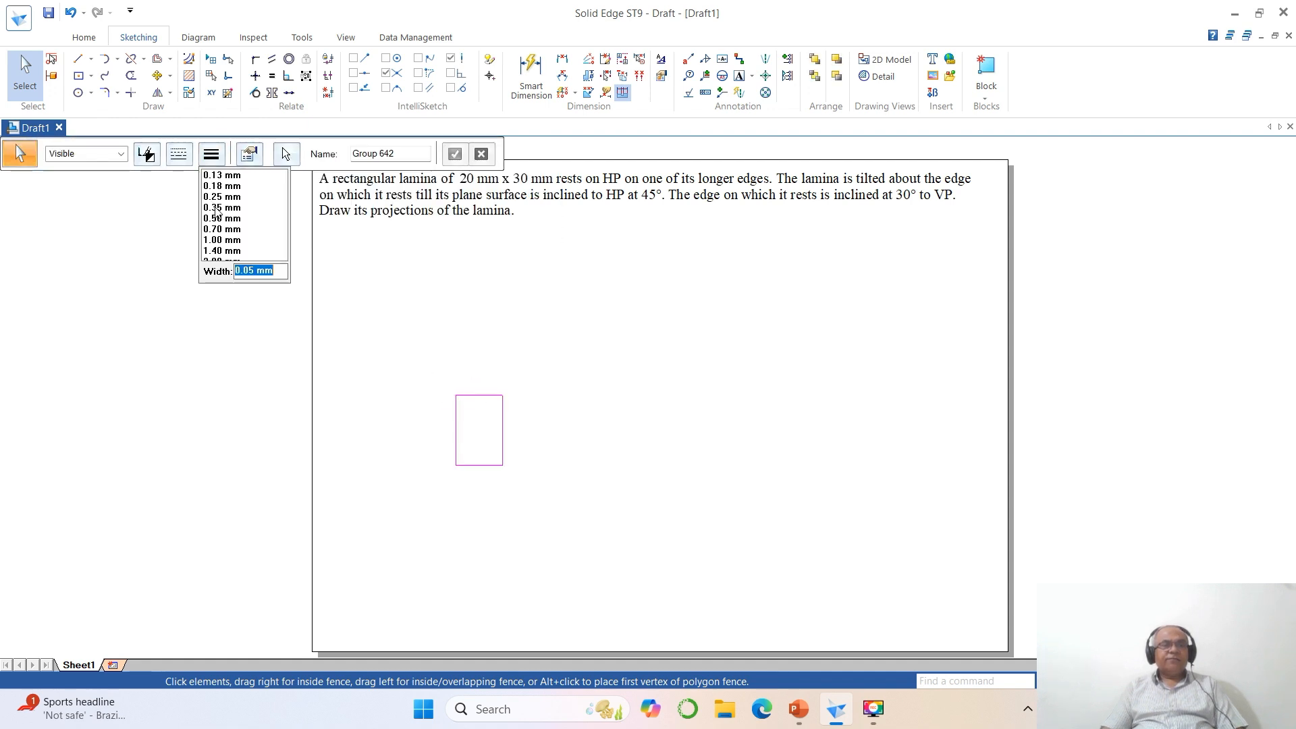
{"action": "left_click", "coordinate": [224, 219]}
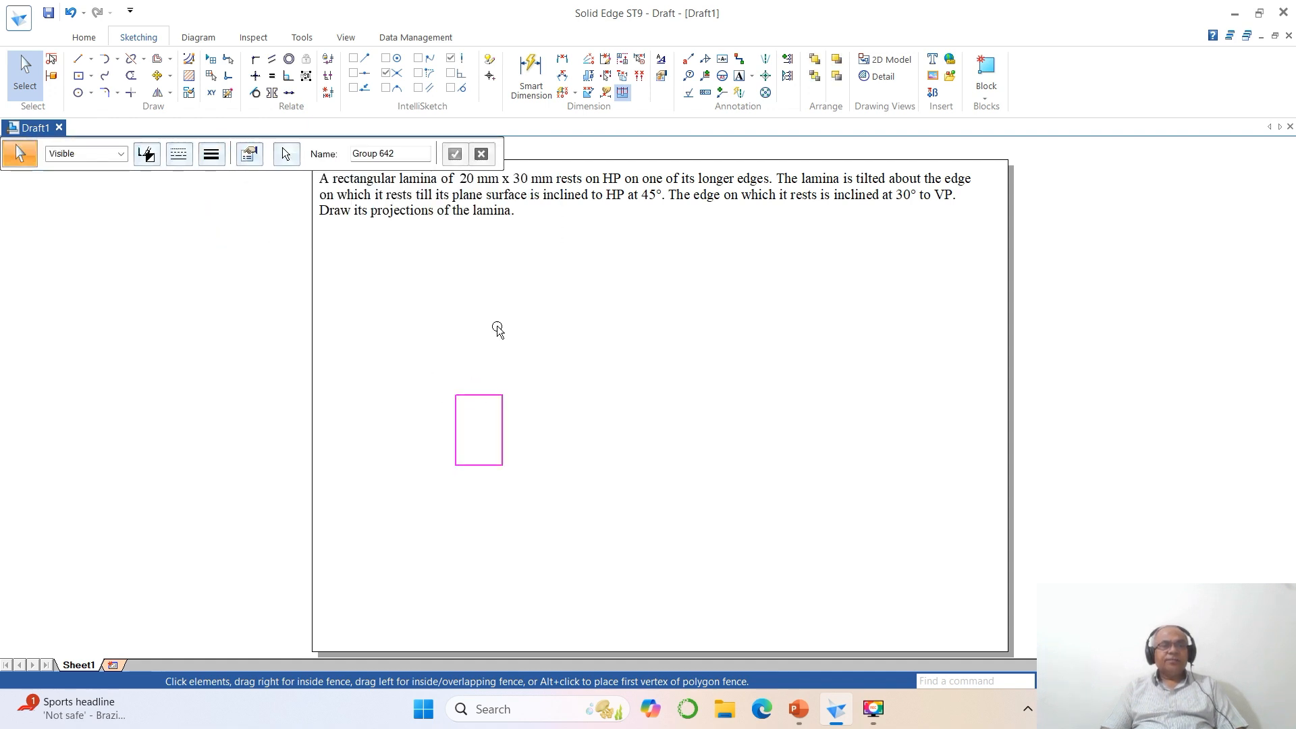
{"action": "left_click", "coordinate": [655, 368]}
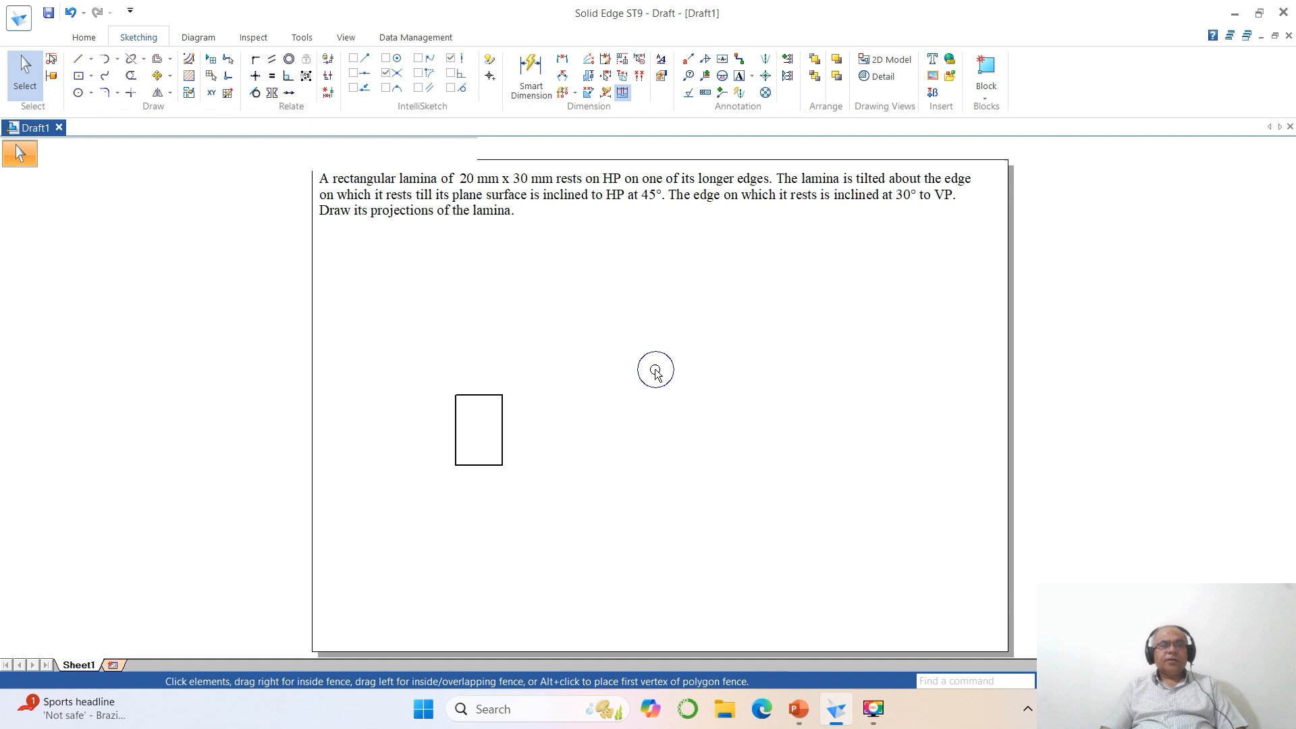
- Draw a horizontal reference line above the rectangle, extending past both of its sides
{"action": "left_click", "coordinate": [78, 59]}
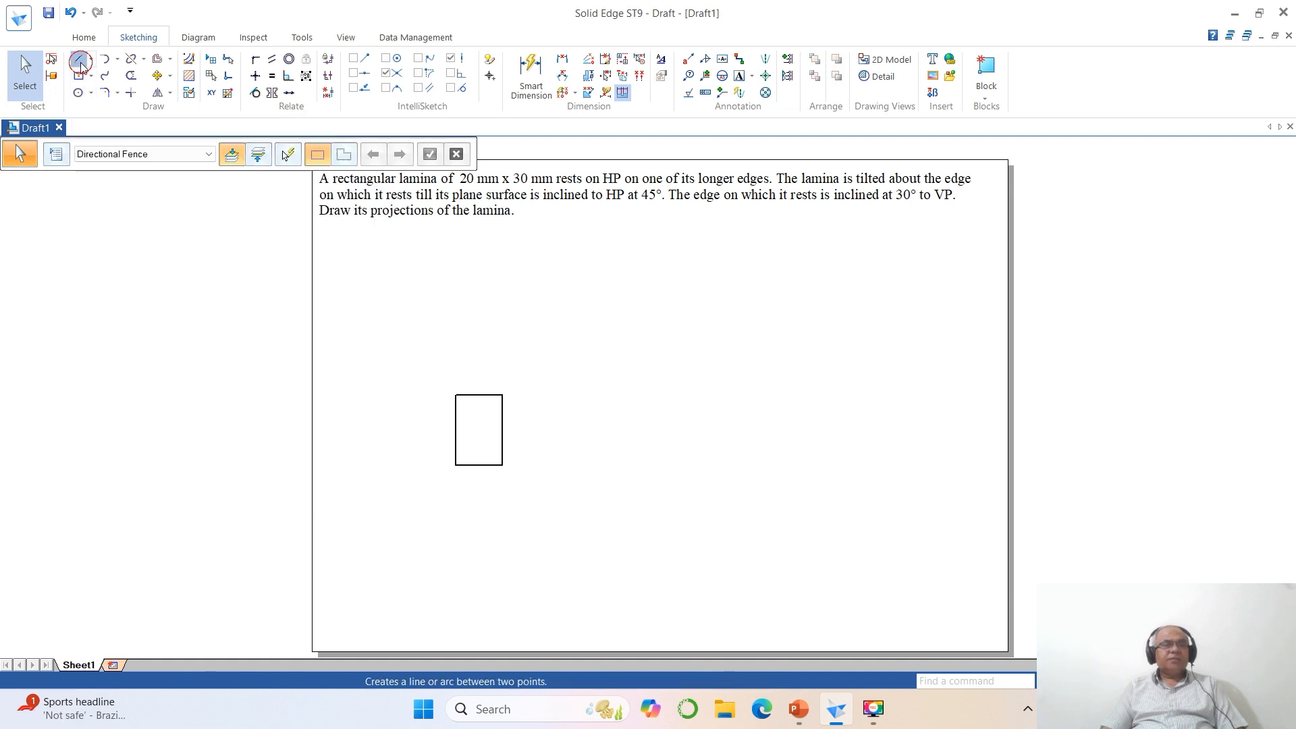
{"action": "left_click", "coordinate": [418, 347]}
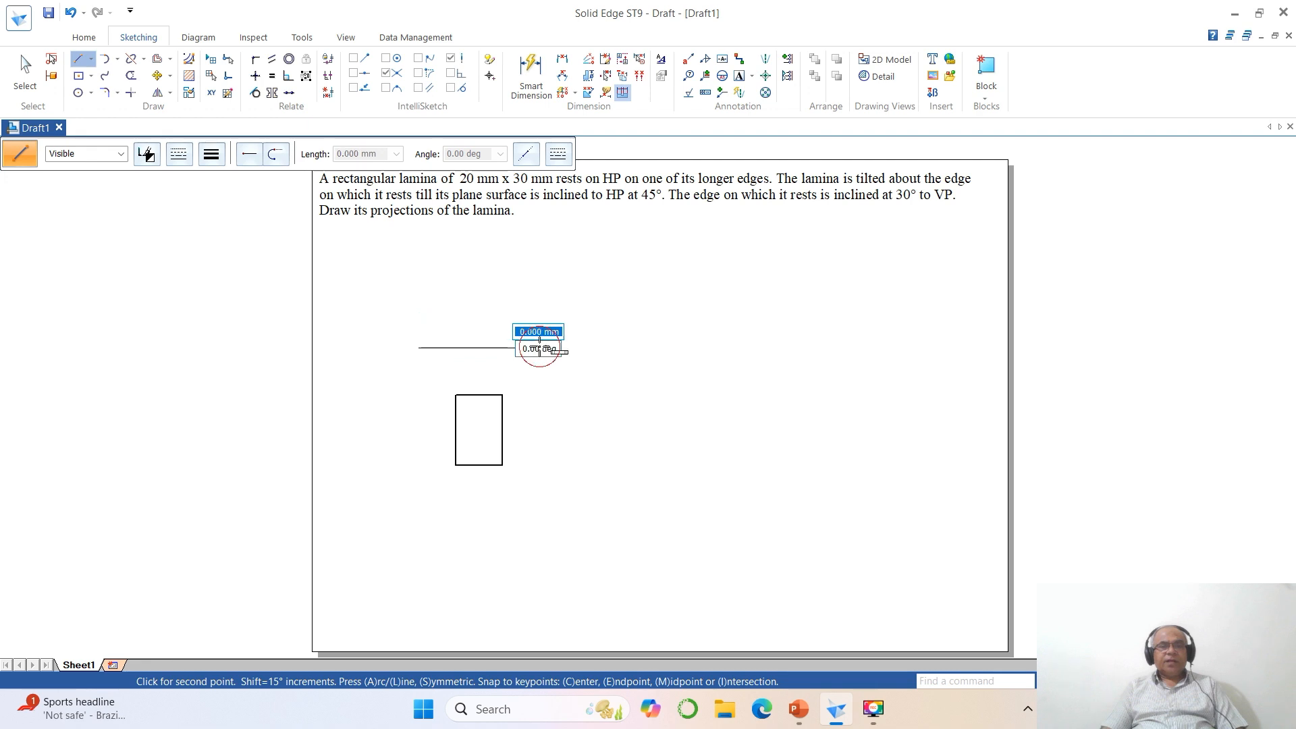
{"action": "left_click", "coordinate": [539, 347]}
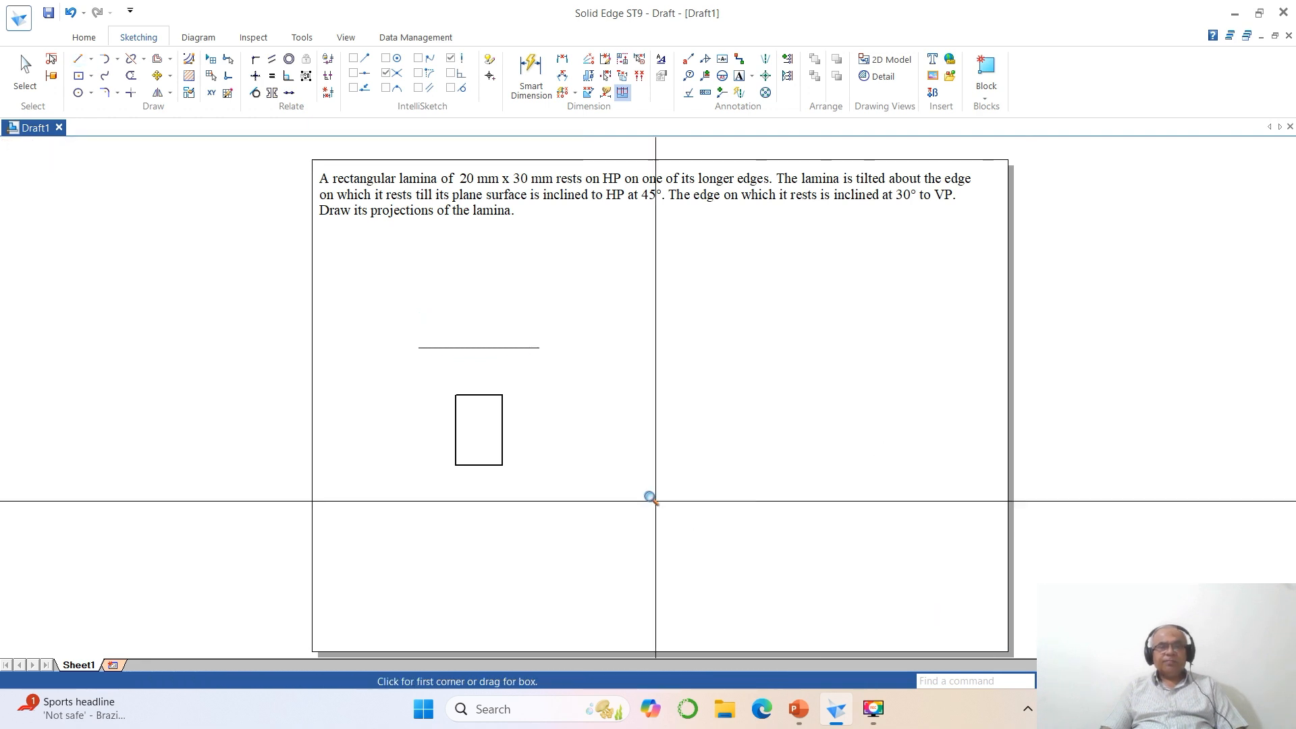
- Label the rectangle's lower corners a and b from left to right with text of size 3
{"action": "left_click", "coordinate": [394, 322]}
{"action": "left_click", "coordinate": [659, 515]}
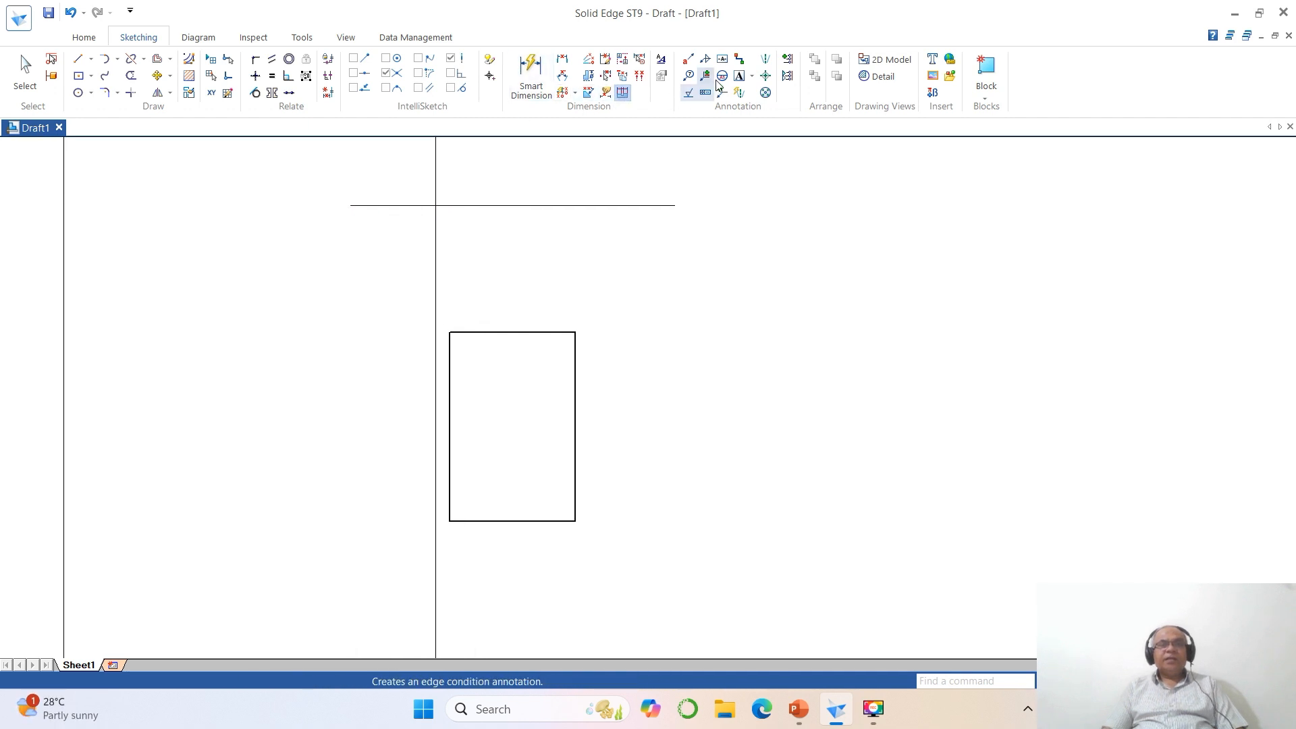
{"action": "left_click", "coordinate": [739, 75]}
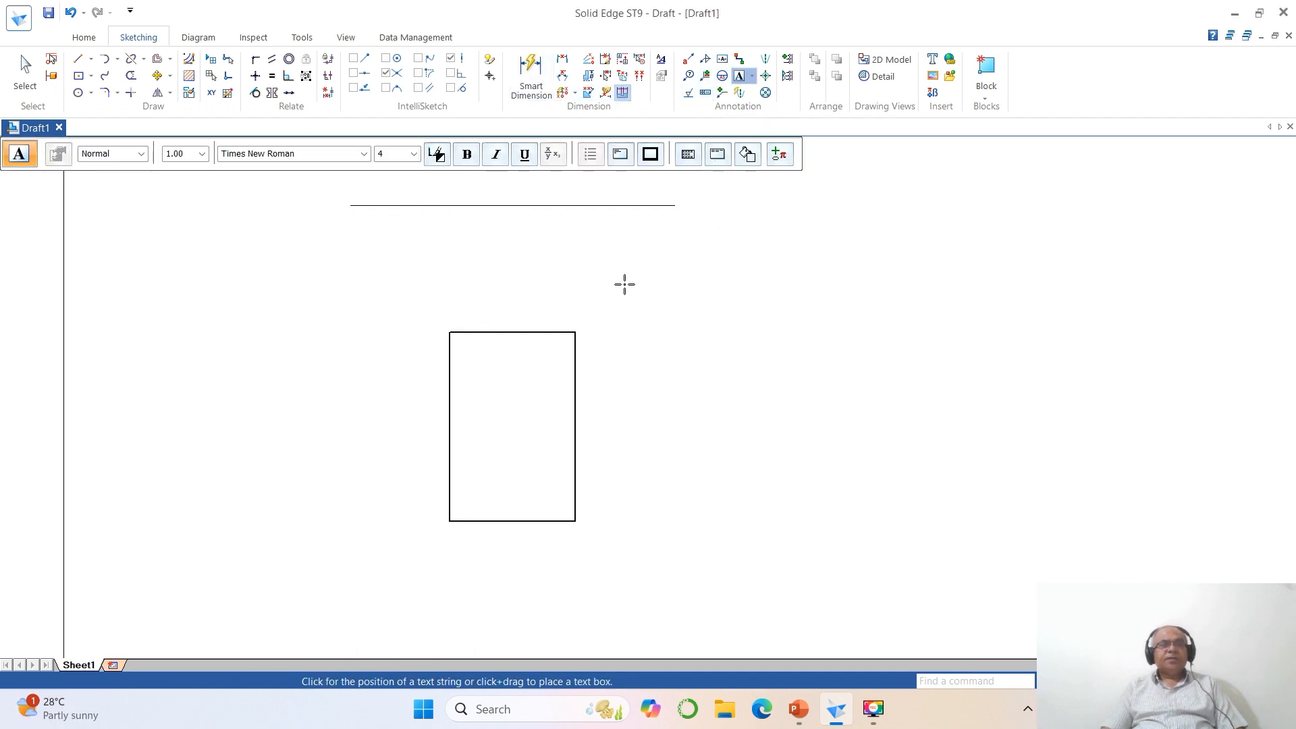
{"action": "left_click", "coordinate": [398, 153]}
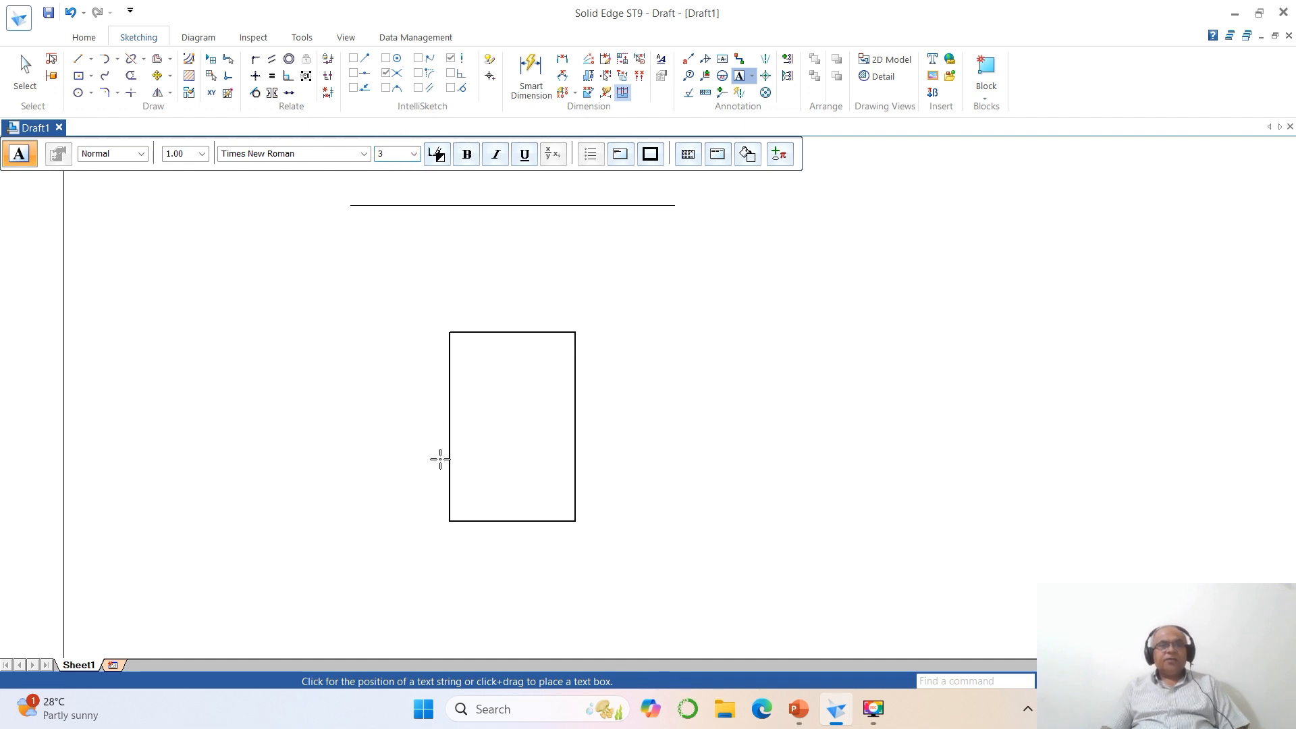
{"action": "left_click", "coordinate": [435, 538]}
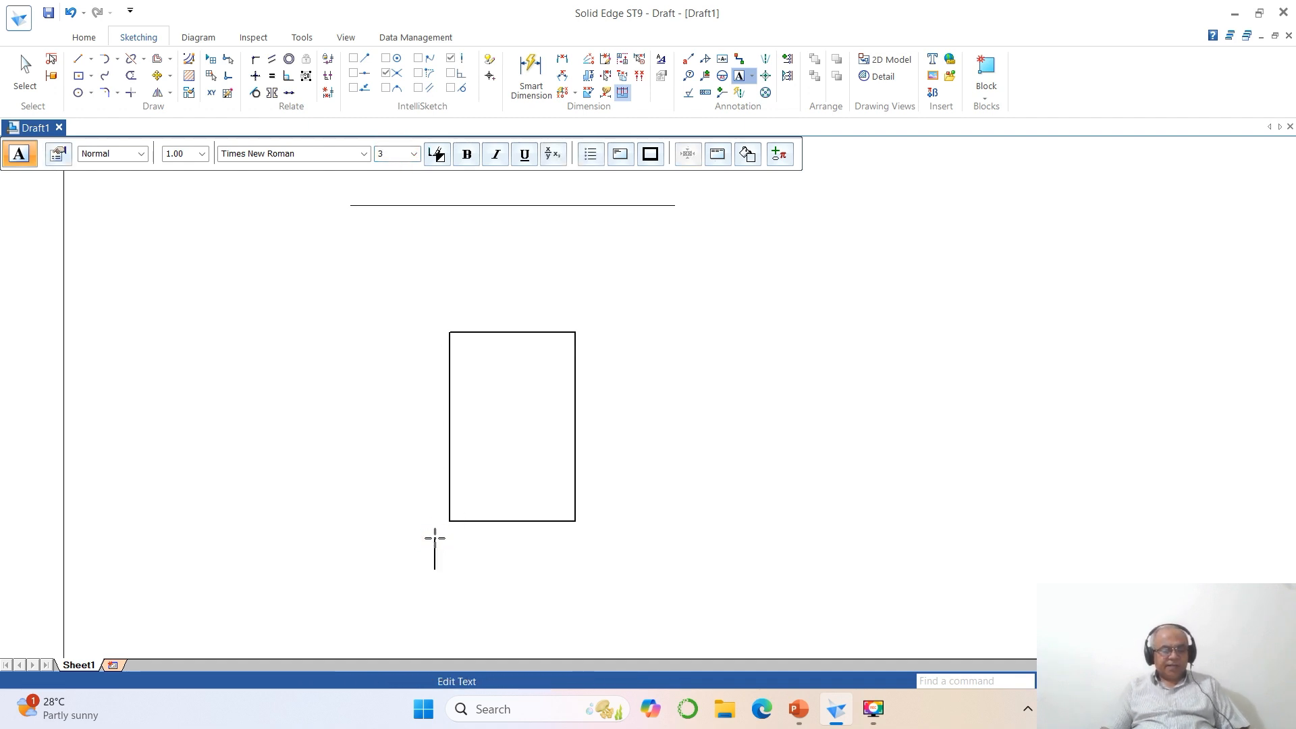
{"action": "type", "text": "a"}
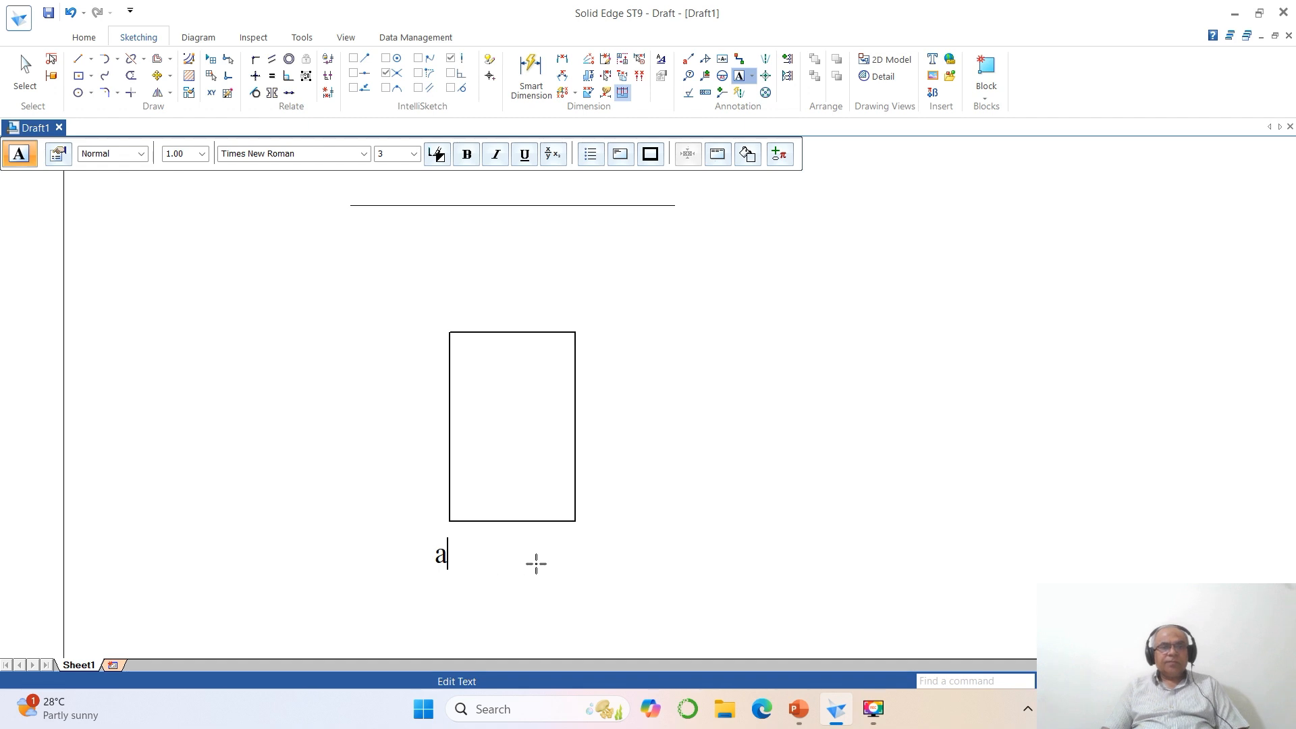
{"action": "left_click", "coordinate": [575, 552]}
{"action": "type", "text": "b"}
- Label the rectangle's upper right corner c and its upper left corner d
{"action": "left_click", "coordinate": [592, 334]}
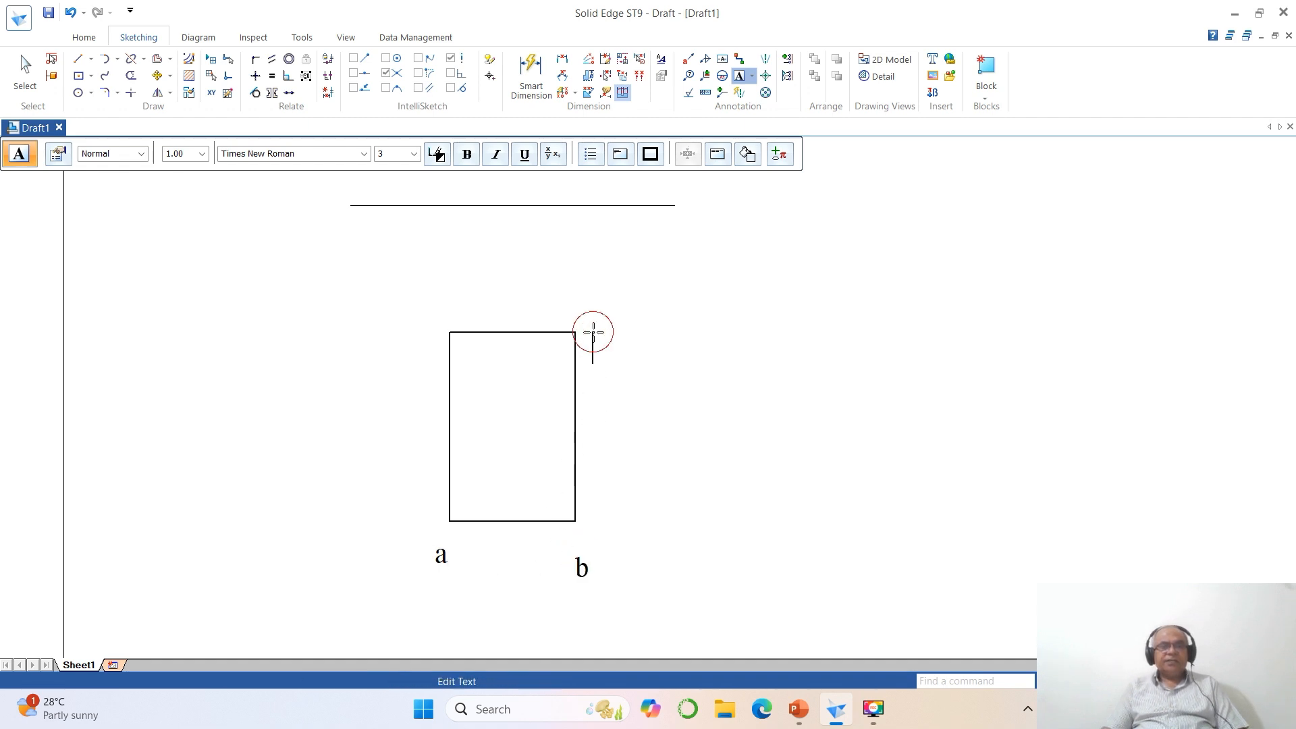
{"action": "type", "text": "c"}
{"action": "left_click", "coordinate": [425, 326]}
{"action": "type", "text": "d"}
{"action": "left_click", "coordinate": [533, 448]}
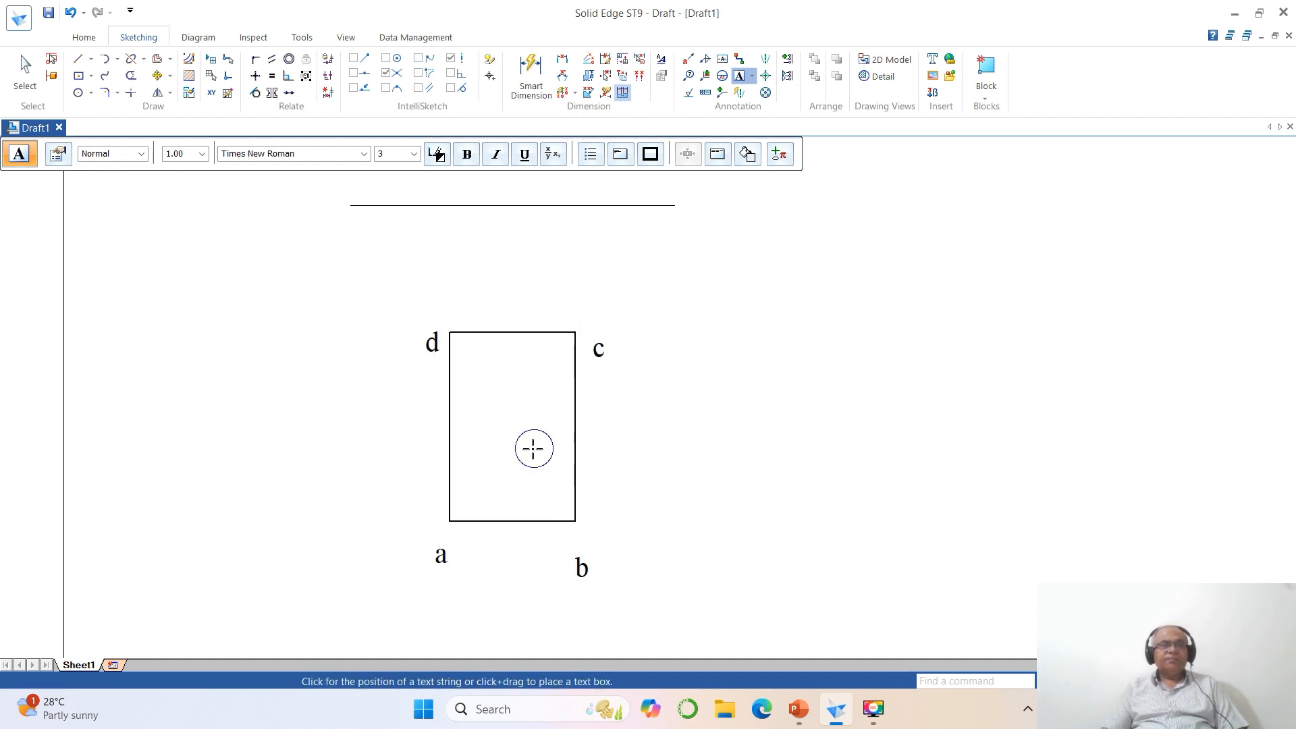
- Move labels a and b up close to the rectangle's lower corners
{"action": "left_click", "coordinate": [155, 71]}
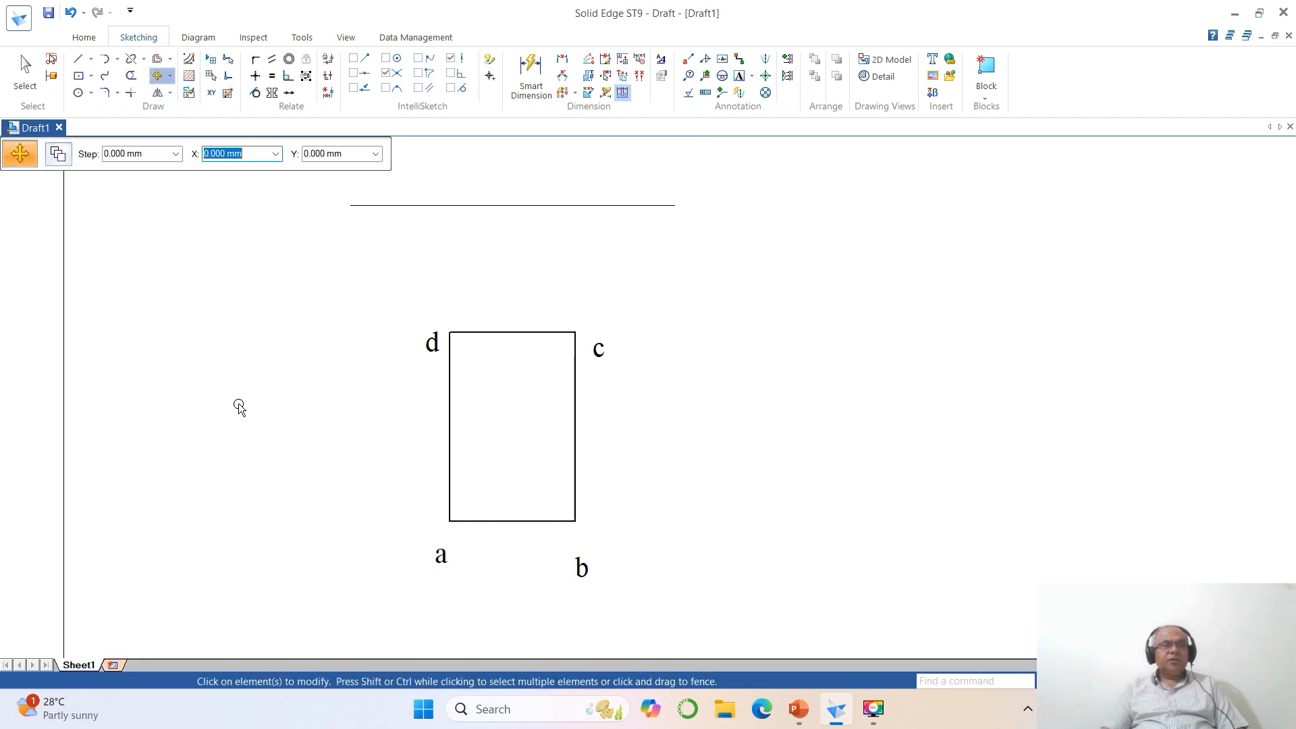
{"action": "left_click", "coordinate": [439, 556]}
{"action": "left_click", "coordinate": [487, 587]}
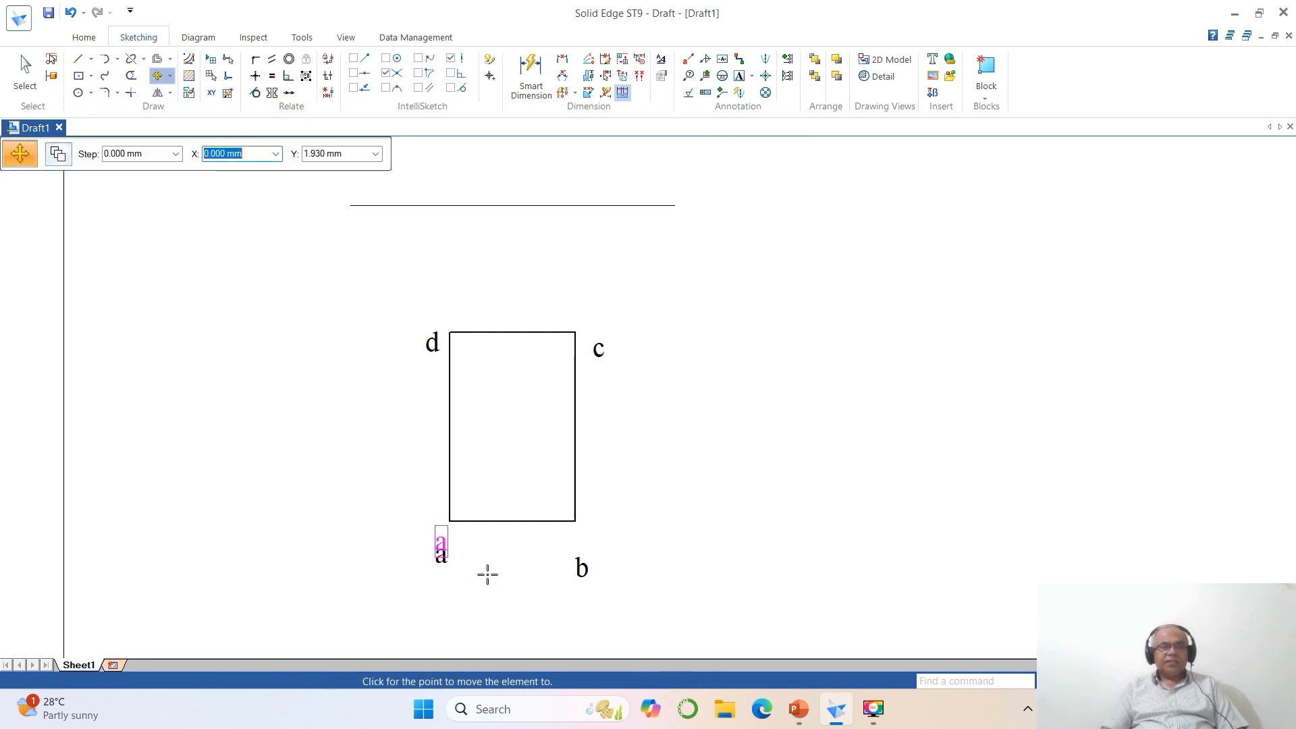
{"action": "left_click", "coordinate": [486, 566]}
{"action": "left_click", "coordinate": [584, 591]}
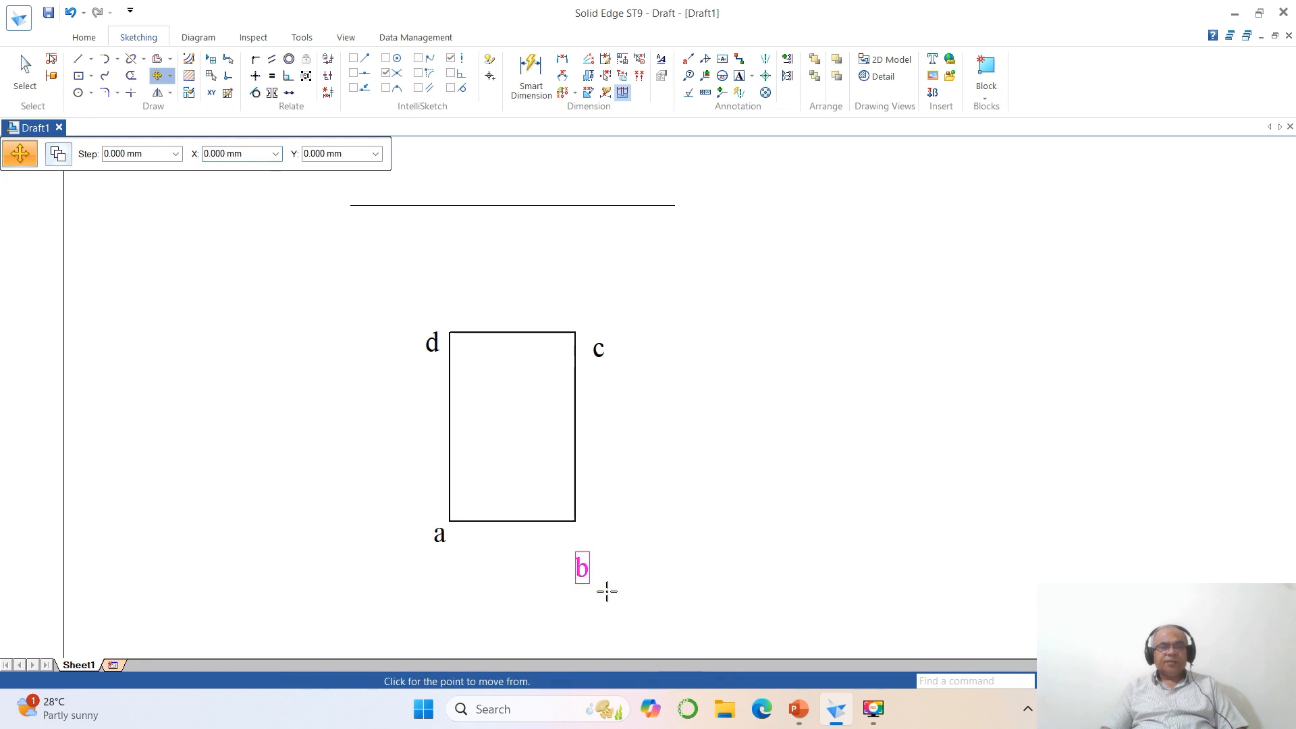
{"action": "left_click", "coordinate": [608, 591]}
{"action": "left_click", "coordinate": [611, 560]}
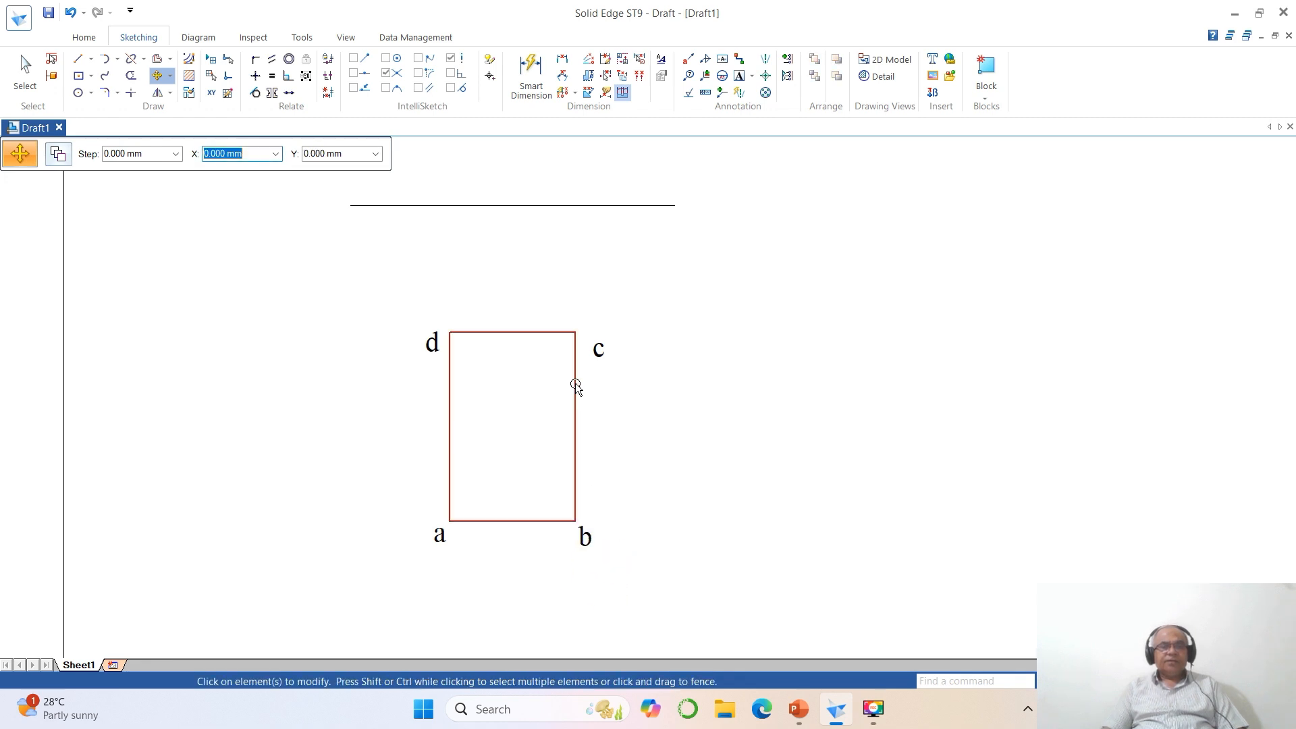
- Move labels c and d up so they sit just outside the rectangle's upper corners
{"action": "left_click", "coordinate": [595, 348]}
{"action": "left_click", "coordinate": [652, 405]}
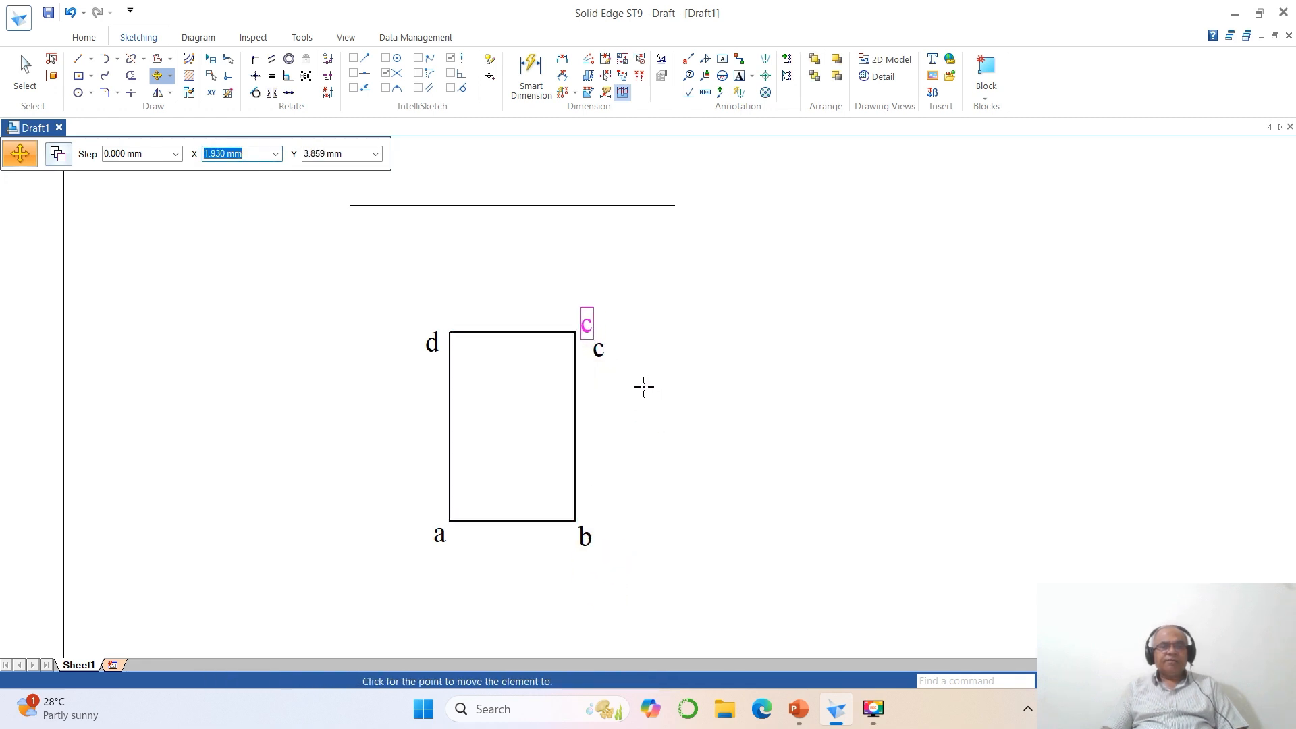
{"action": "left_click", "coordinate": [642, 384]}
{"action": "left_click", "coordinate": [437, 367]}
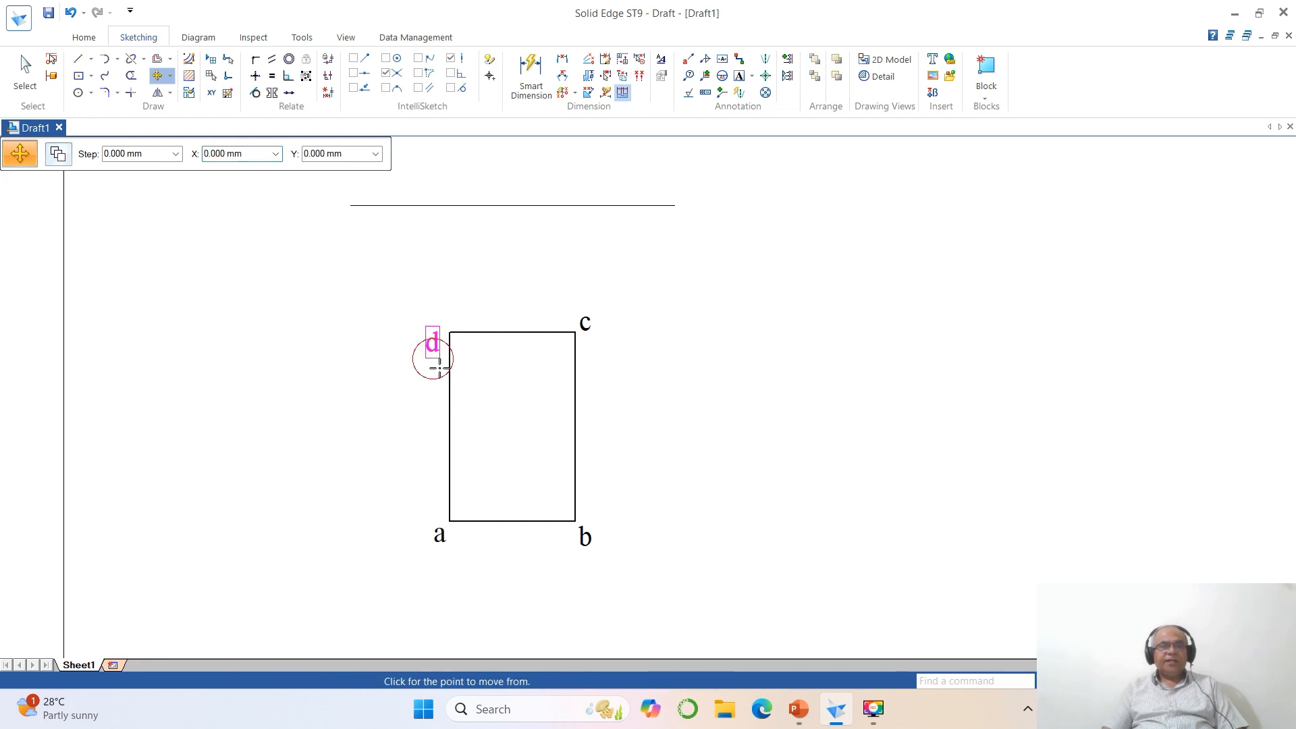
{"action": "left_click", "coordinate": [439, 368]}
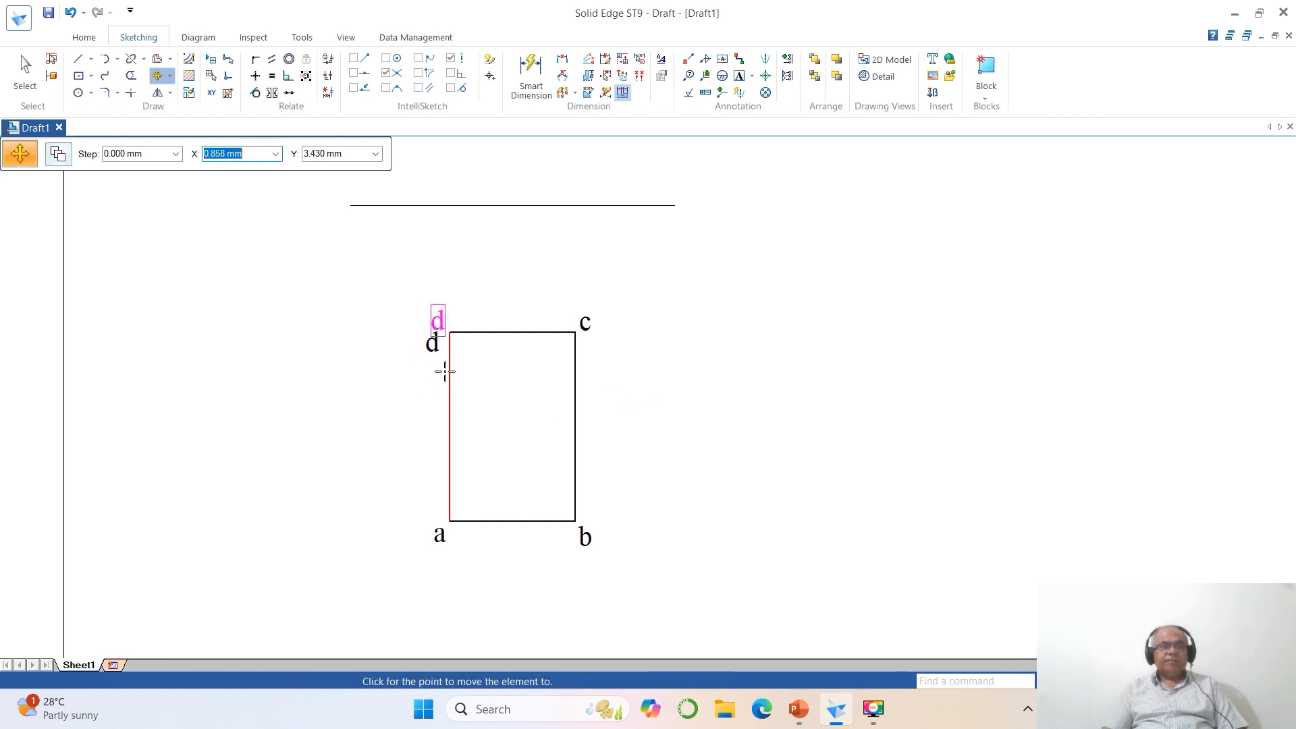
{"action": "left_click", "coordinate": [444, 371]}
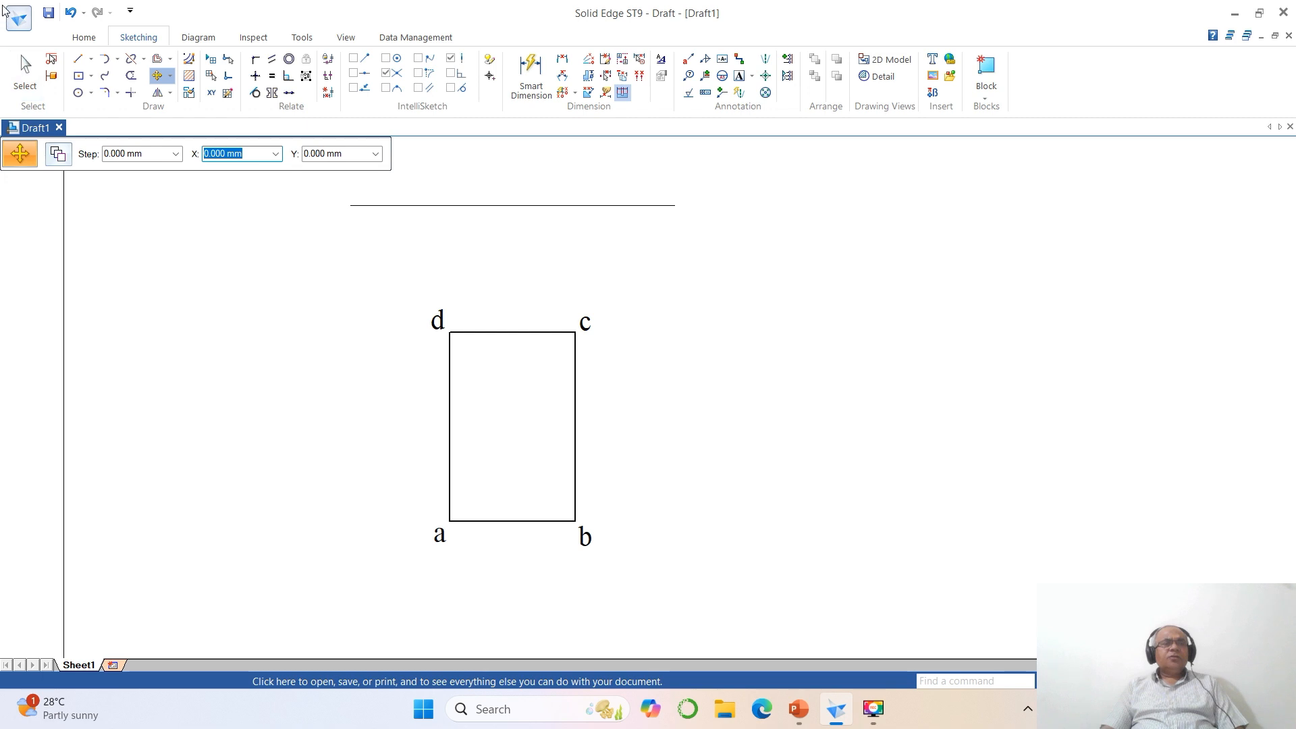
- Draw vertical projector lines about 24 mm long from corners d and c up past the horizontal reference line
{"action": "left_click", "coordinate": [79, 59]}
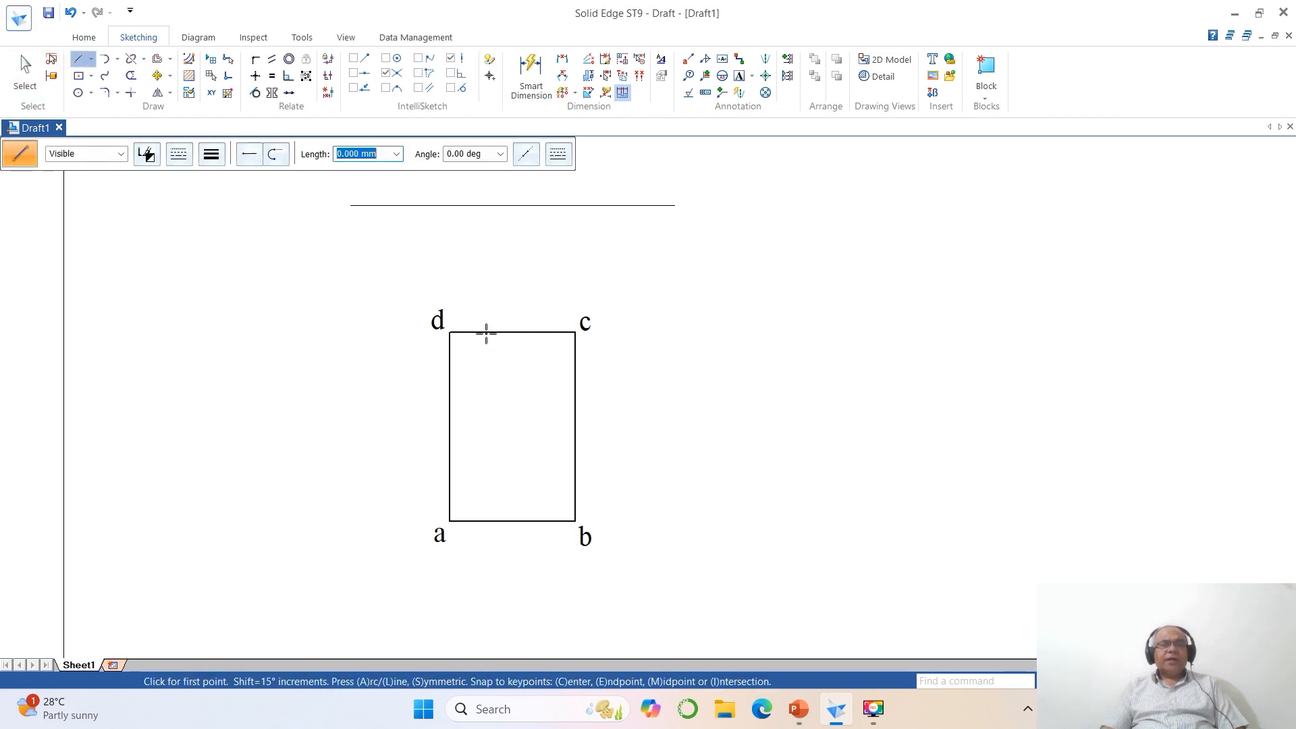
{"action": "left_click", "coordinate": [451, 331]}
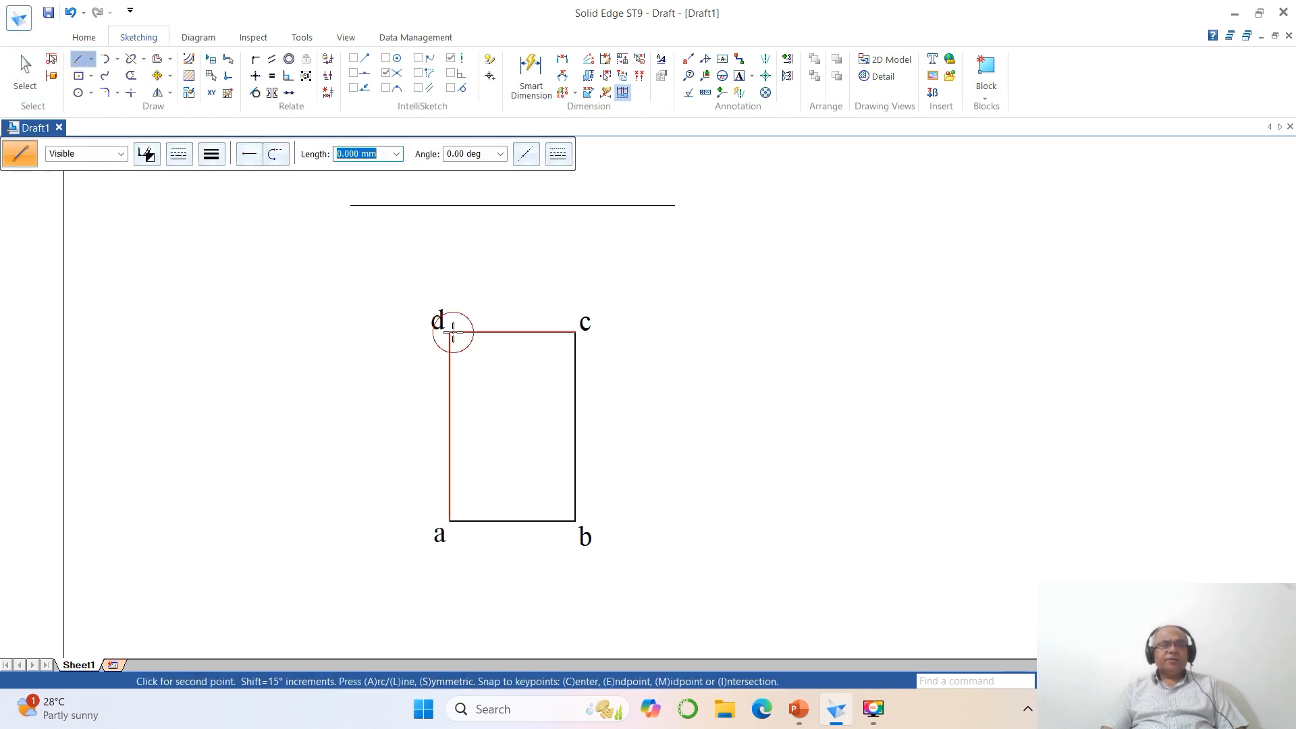
{"action": "left_click", "coordinate": [451, 182]}
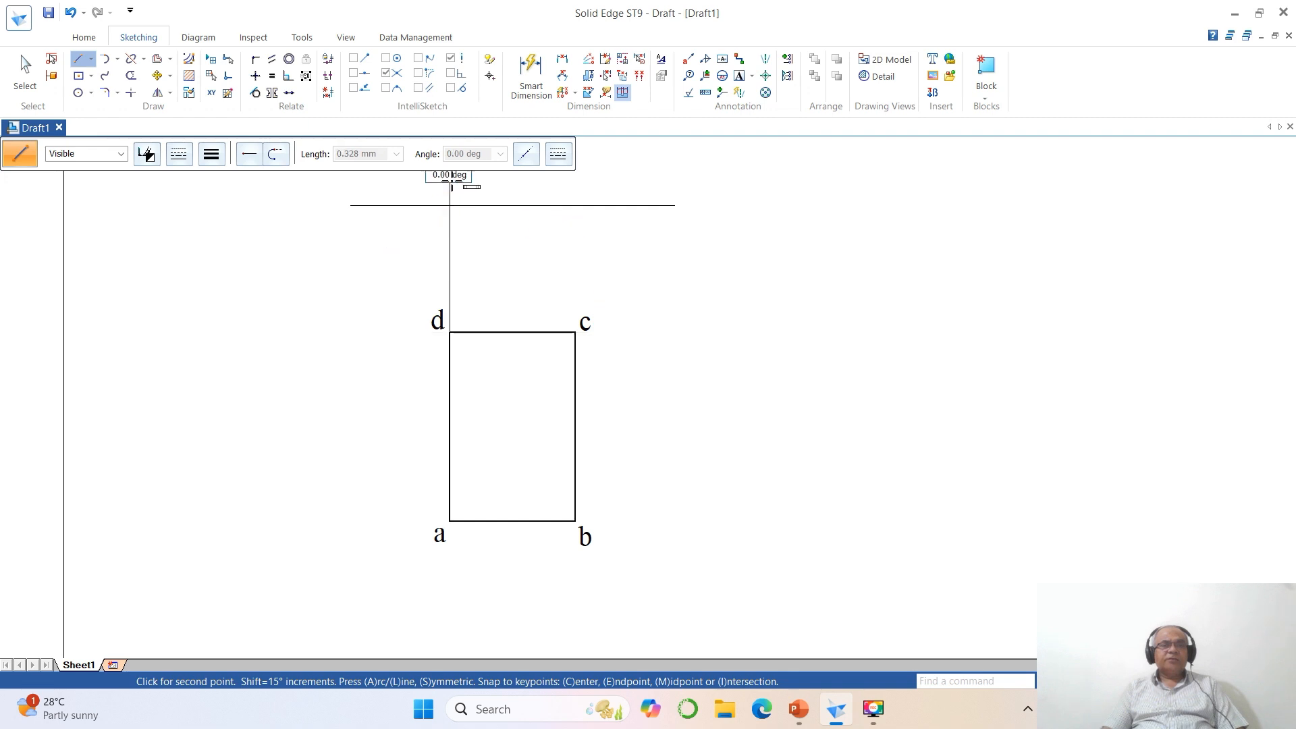
{"action": "right_click", "coordinate": [665, 266]}
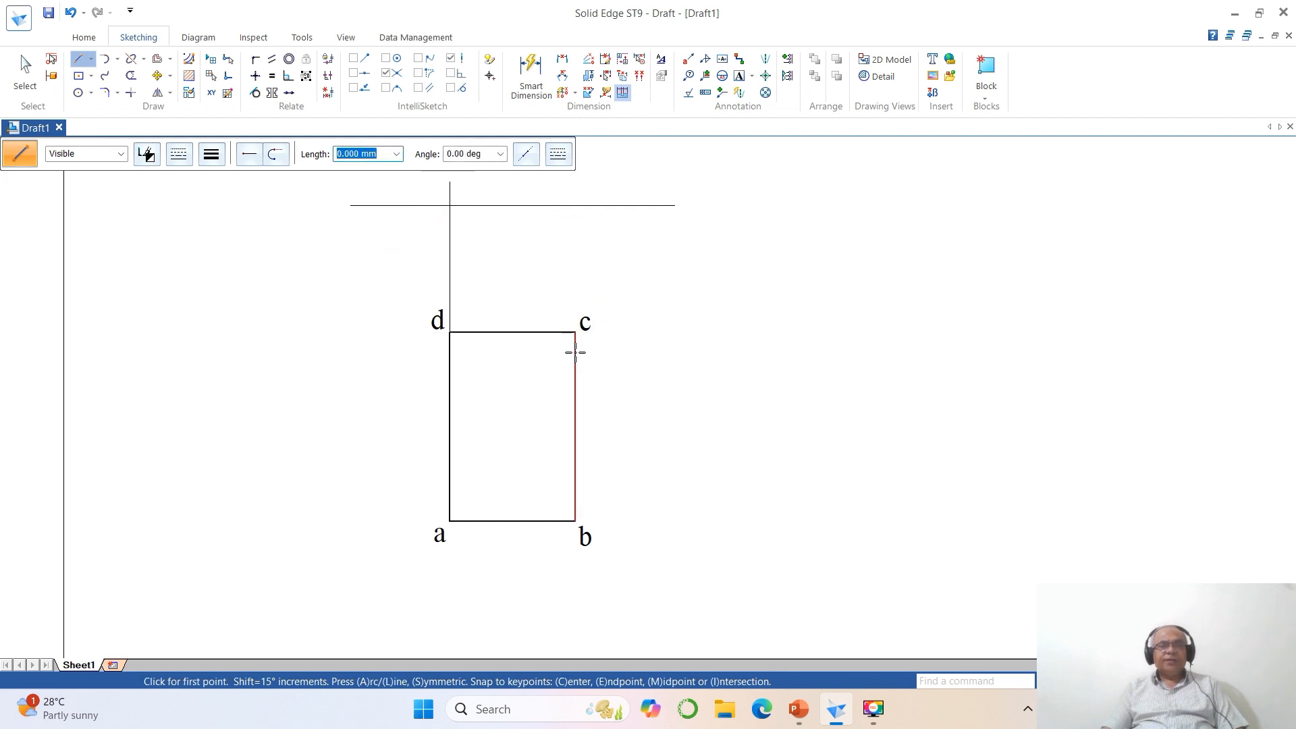
{"action": "left_click", "coordinate": [575, 332]}
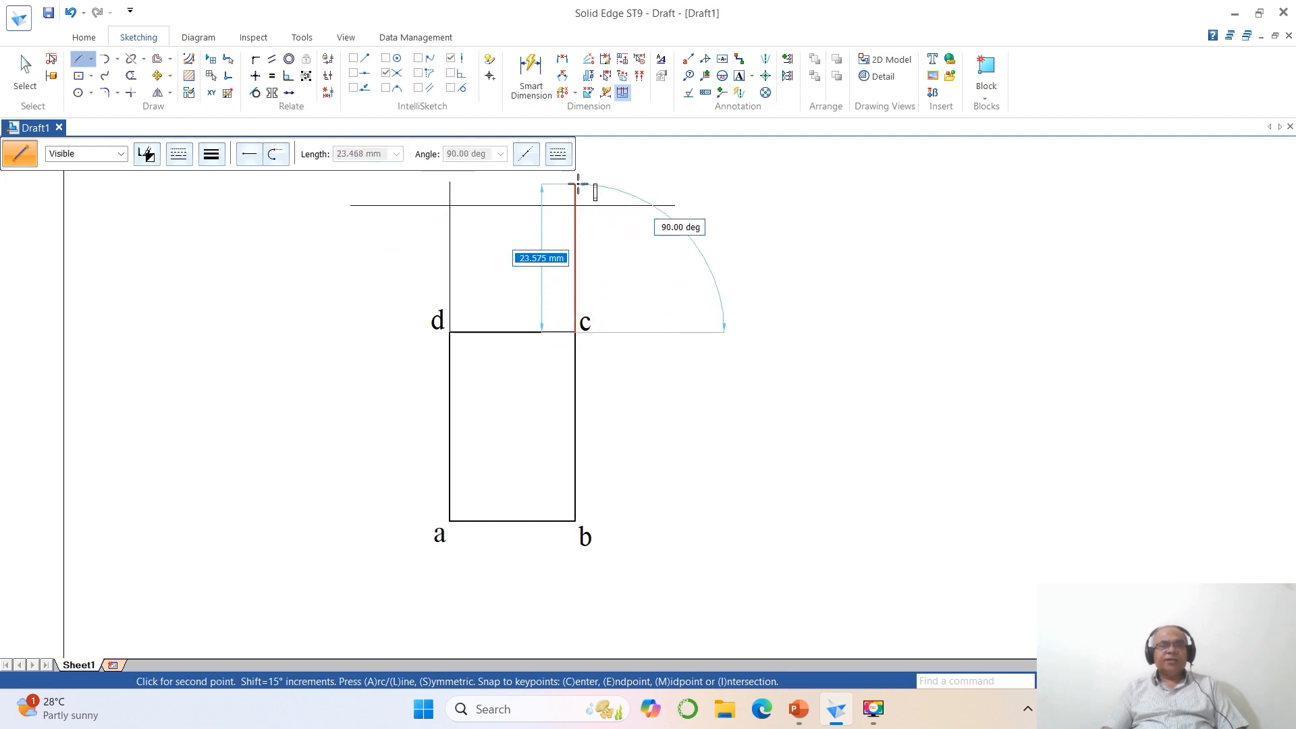
{"action": "left_click", "coordinate": [576, 180]}
{"action": "right_click", "coordinate": [575, 197]}
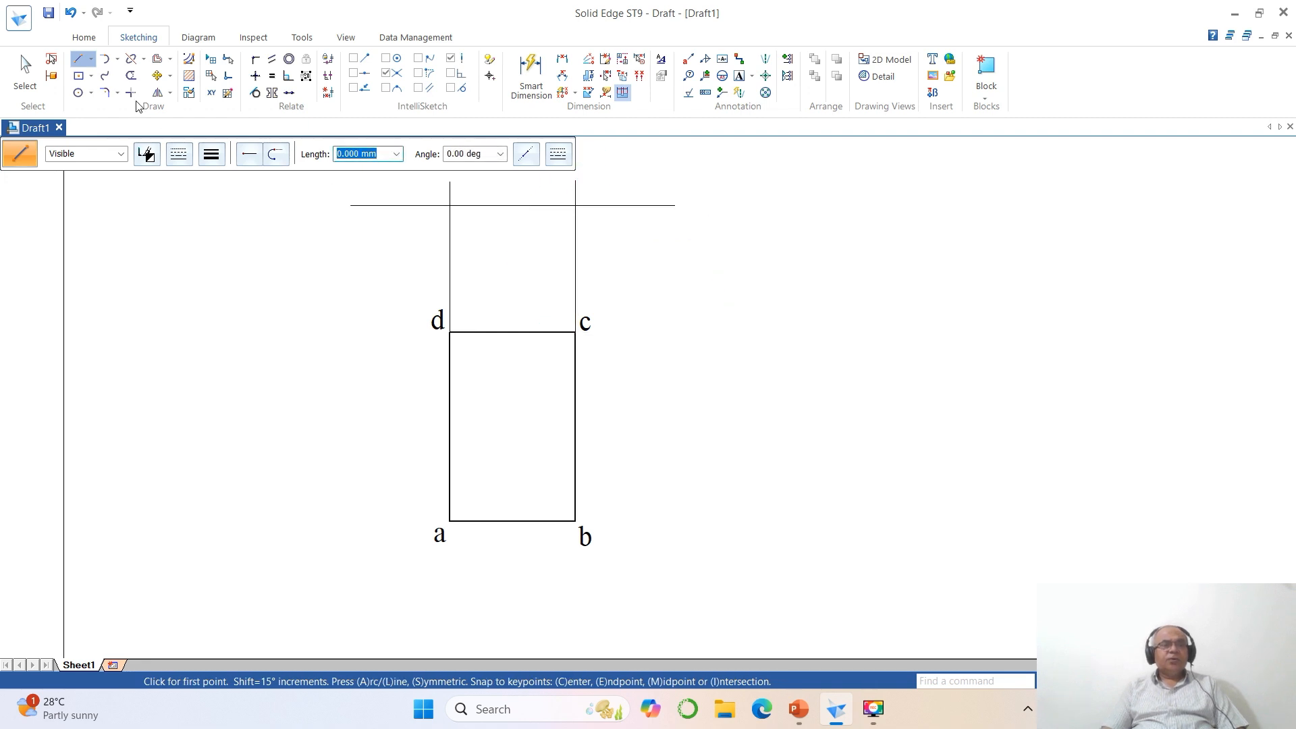
- Trim the projectors above the horizontal line and the horizontal line's ends outside the two projectors
{"action": "left_click", "coordinate": [131, 75]}
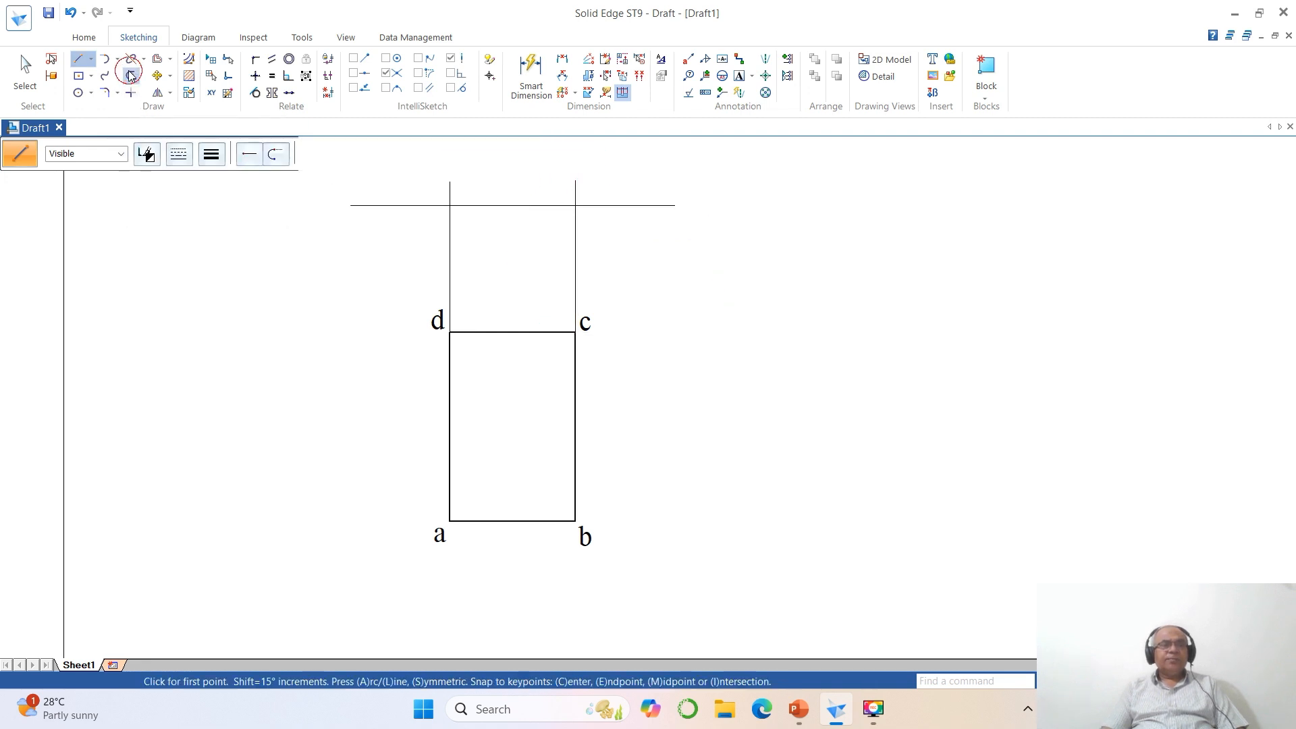
{"action": "left_click", "coordinate": [449, 188]}
{"action": "left_click", "coordinate": [575, 186]}
{"action": "left_click", "coordinate": [635, 205]}
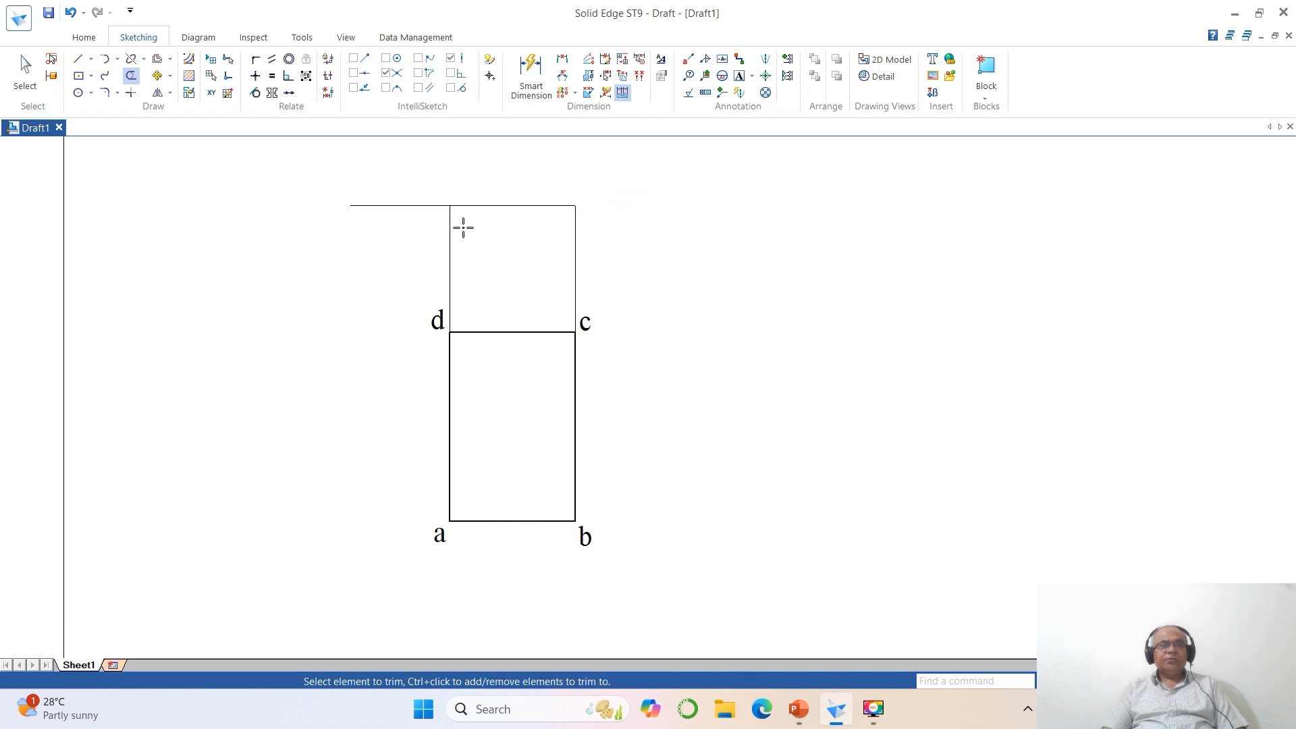
{"action": "left_click", "coordinate": [409, 206]}
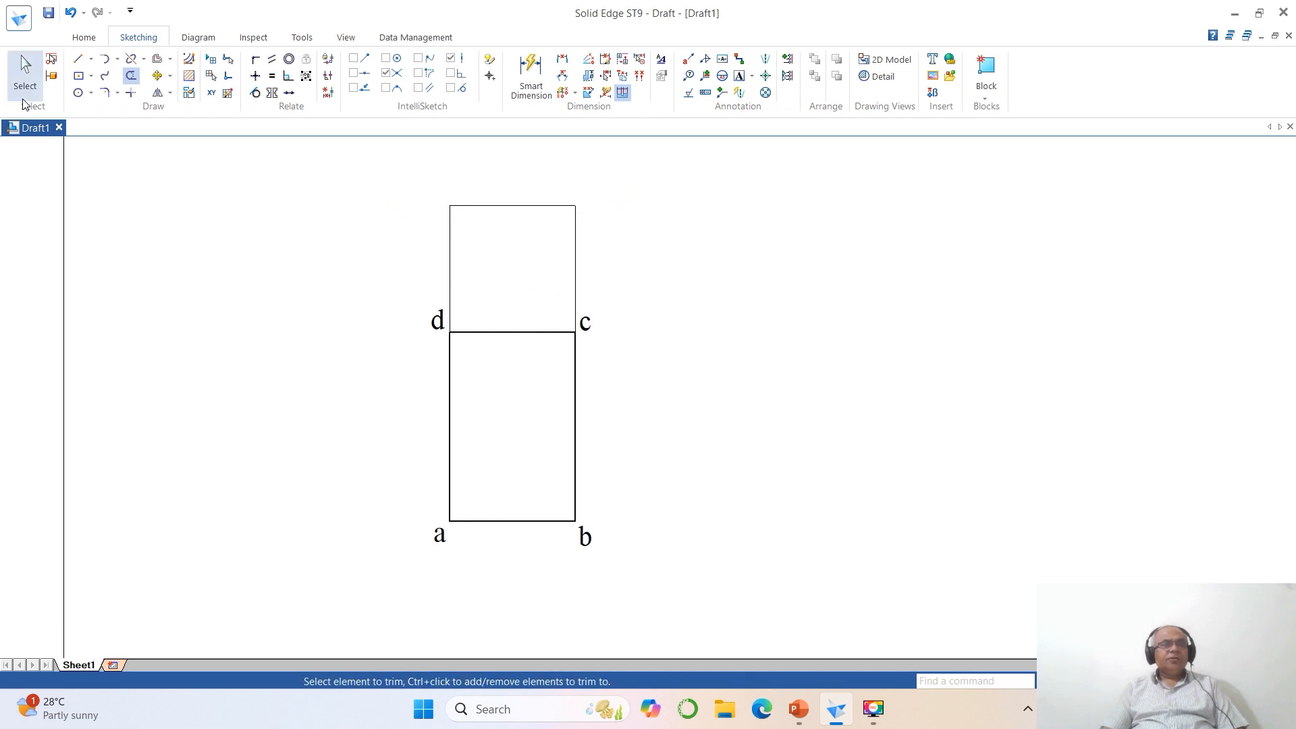
- Set the line width of the horizontal line between the two projectors to 0.50 mm
{"action": "left_click", "coordinate": [26, 71]}
{"action": "left_click", "coordinate": [514, 211]}
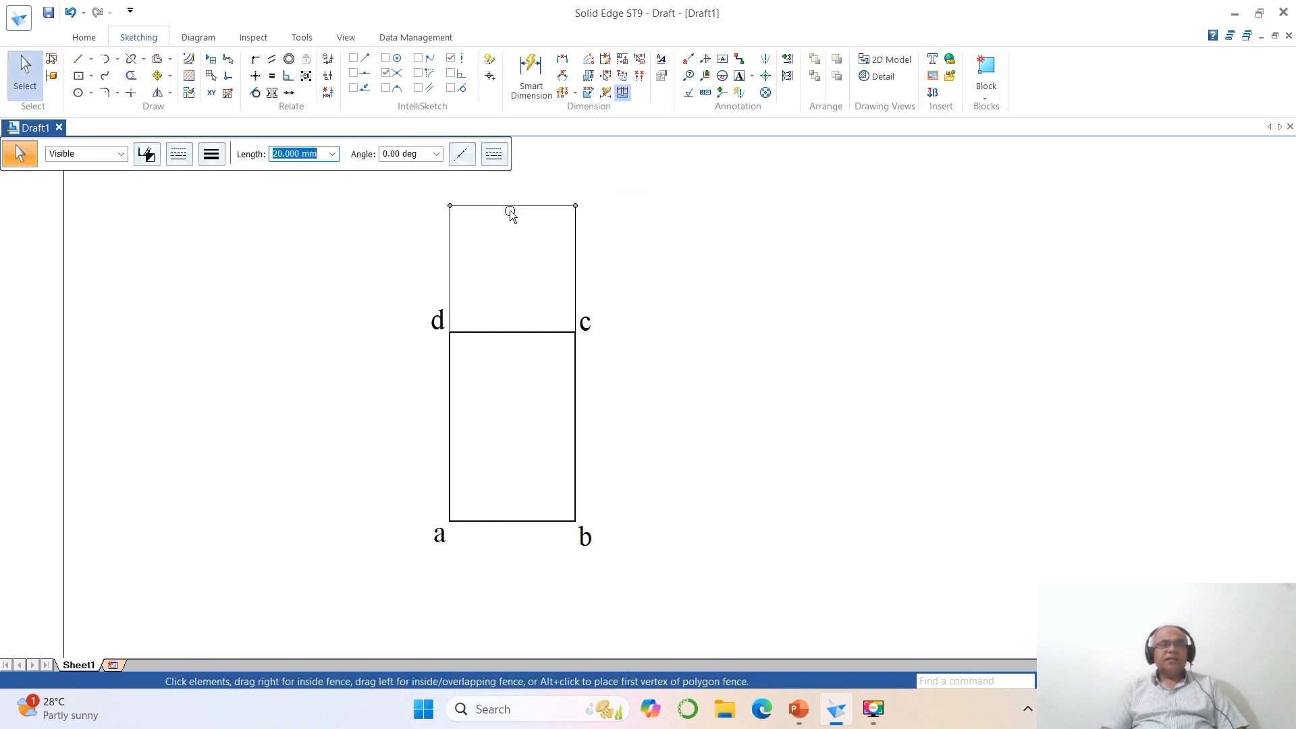
{"action": "left_click", "coordinate": [211, 154]}
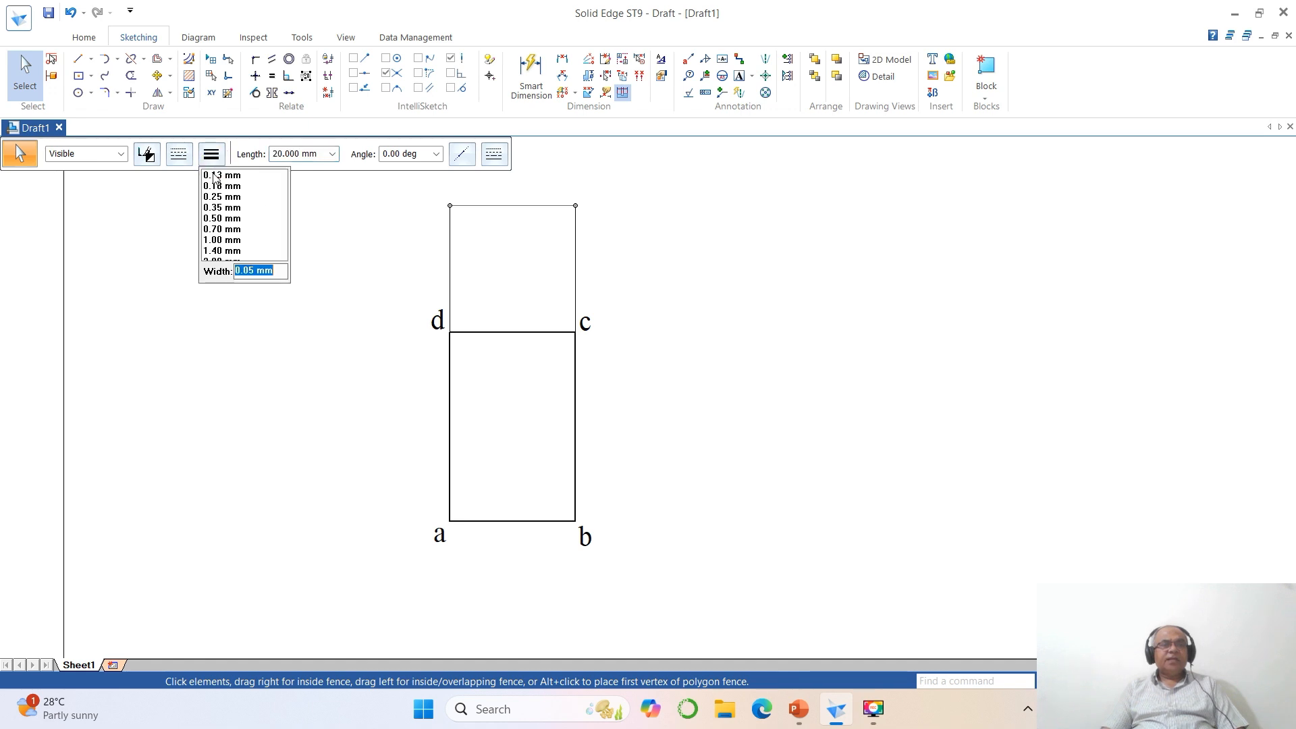
{"action": "left_click", "coordinate": [211, 218]}
{"action": "left_click", "coordinate": [726, 326]}
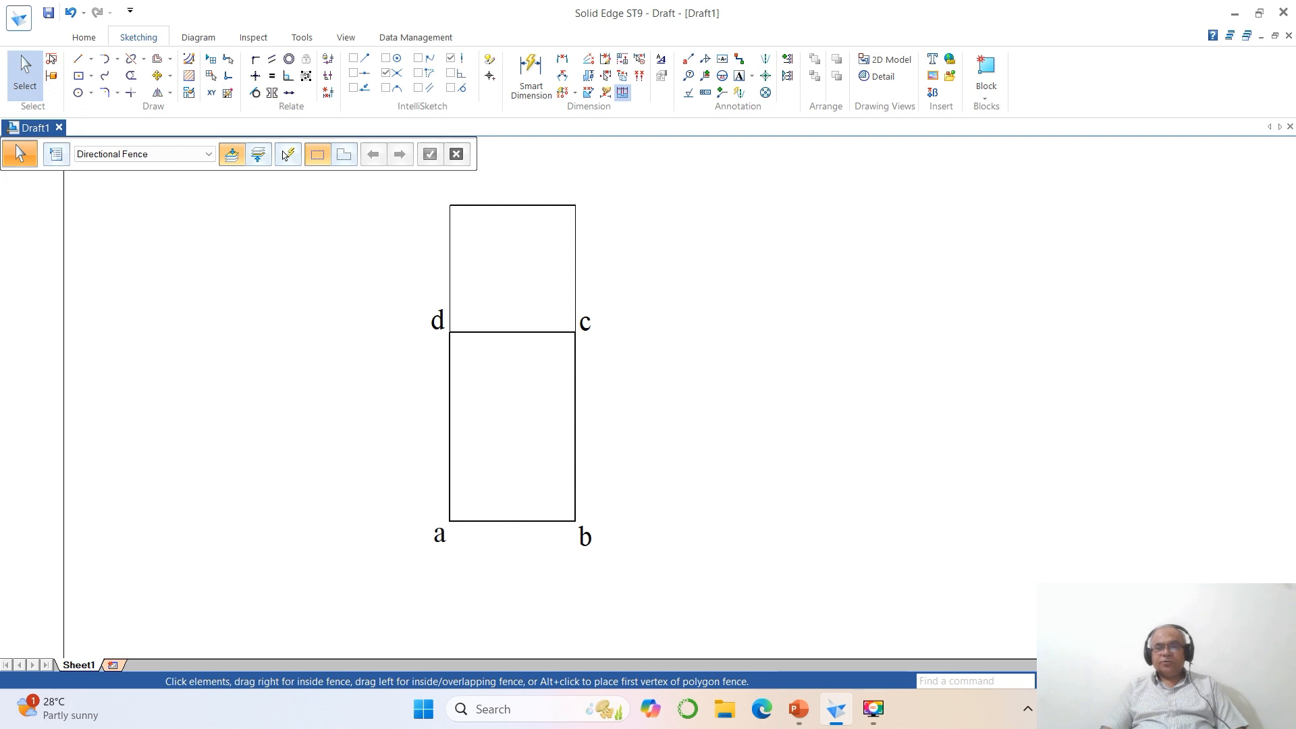
- Add the text labels a' and (d') above the left end of the upper horizontal line, and b' and (c') above its right end
{"action": "left_click", "coordinate": [1137, 681]}
{"action": "left_click", "coordinate": [1103, 680]}
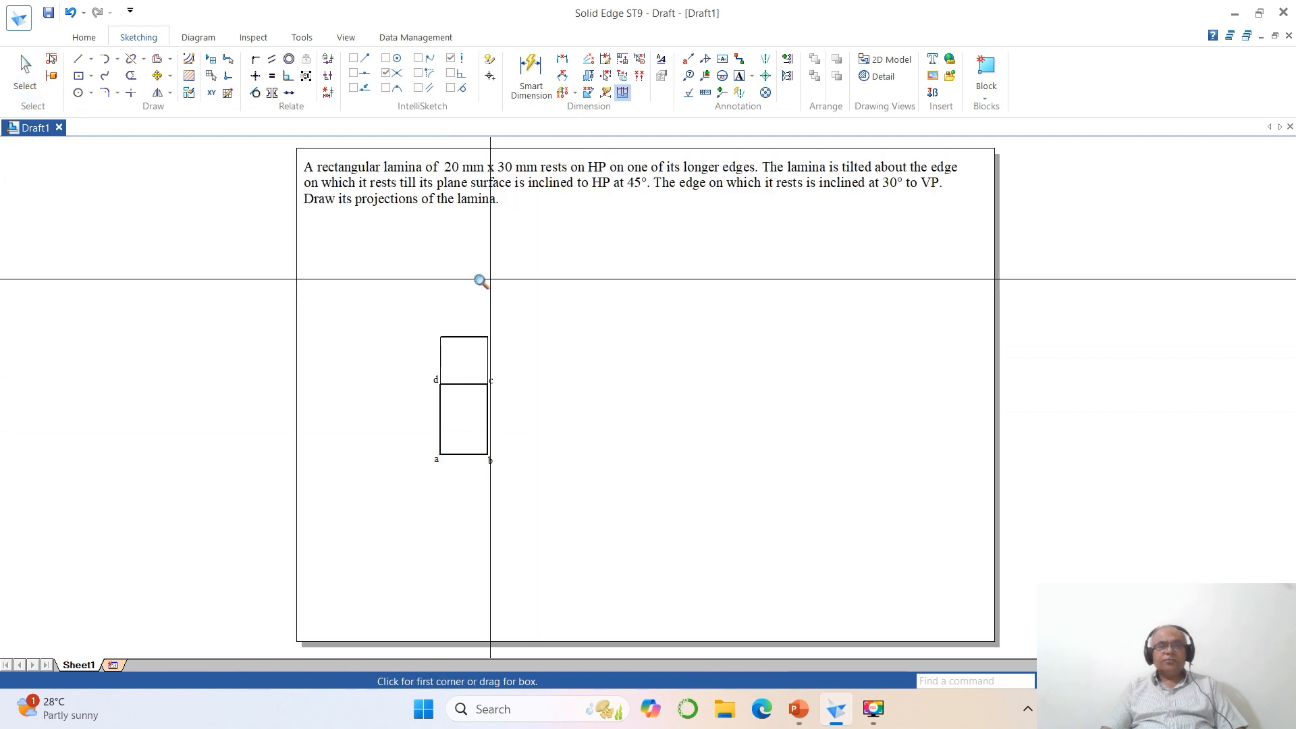
{"action": "left_click", "coordinate": [391, 252]}
{"action": "left_click", "coordinate": [706, 509]}
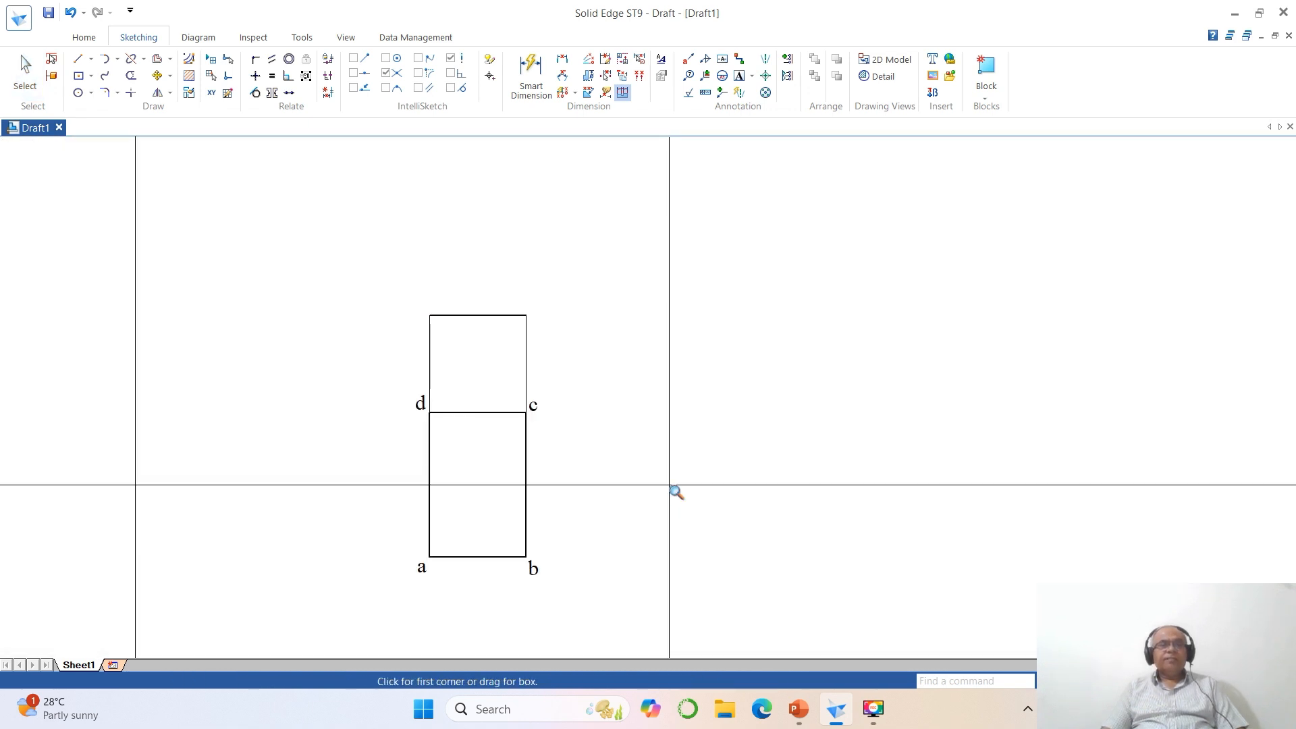
{"action": "left_click", "coordinate": [739, 77]}
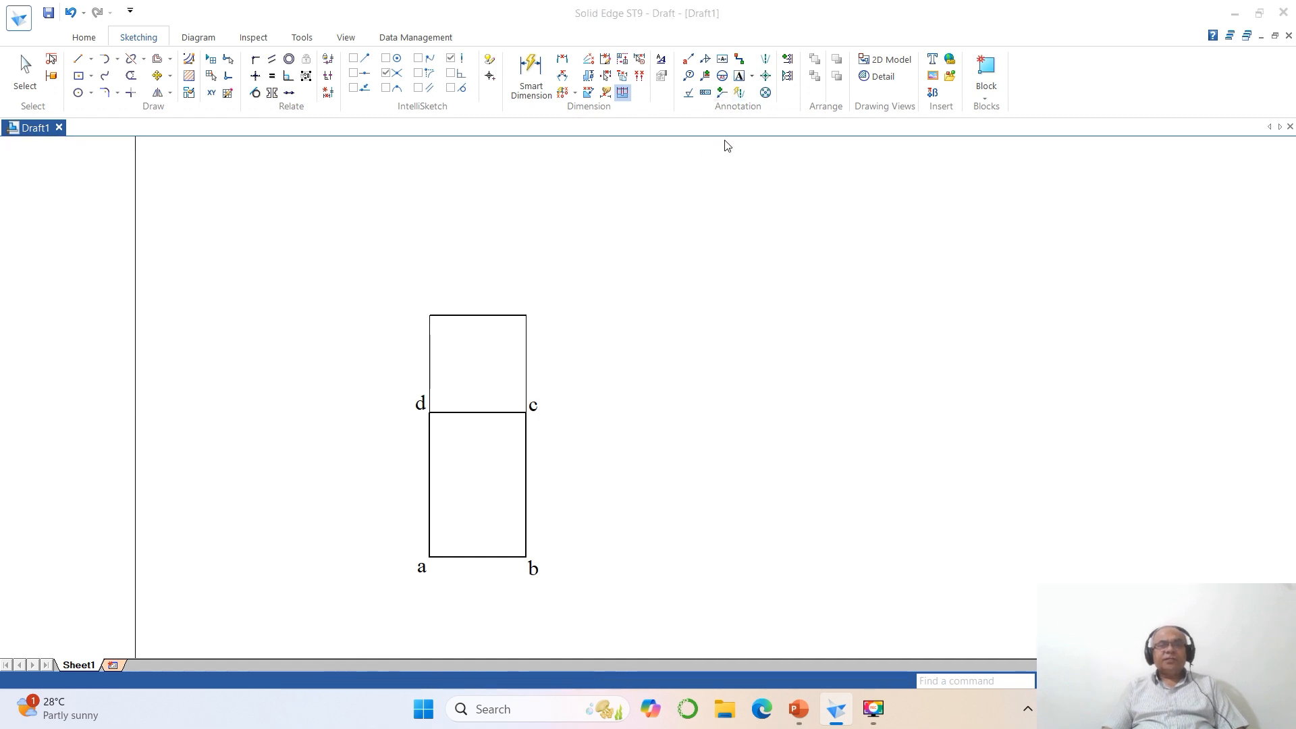
{"action": "left_click", "coordinate": [418, 295]}
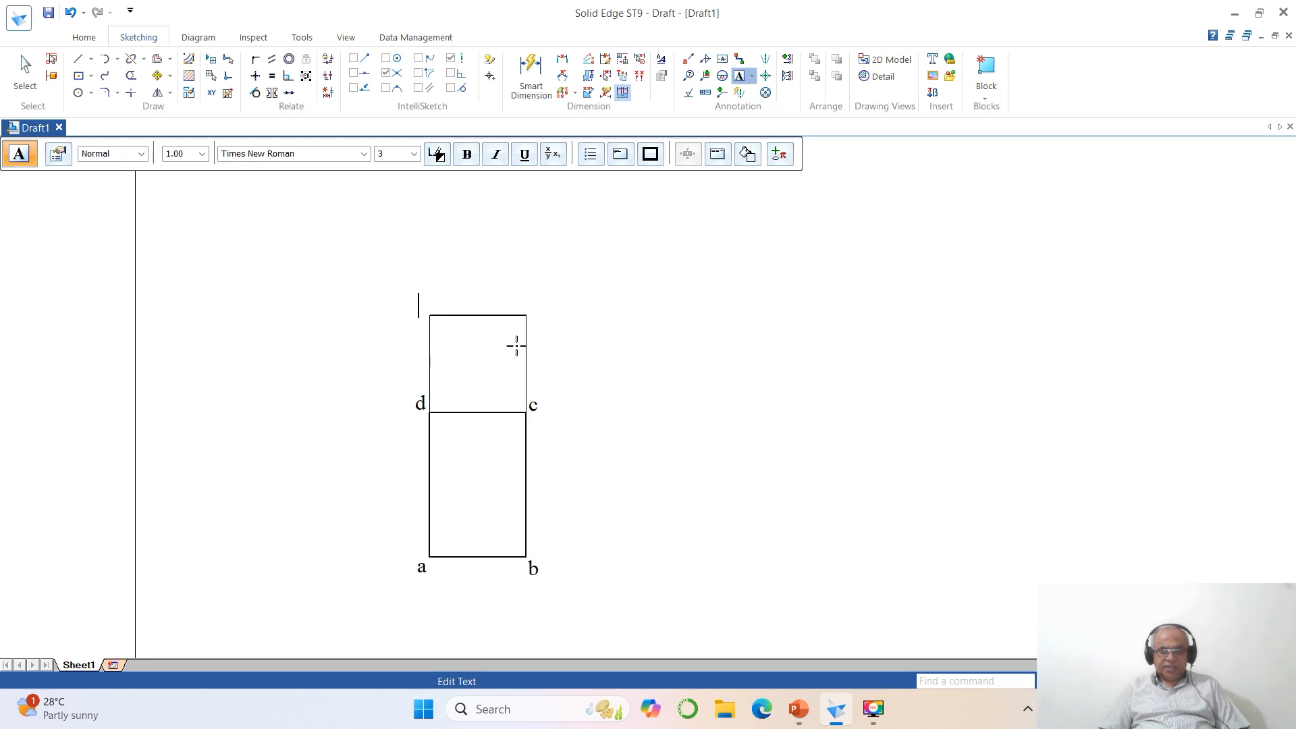
{"action": "left_click", "coordinate": [527, 301]}
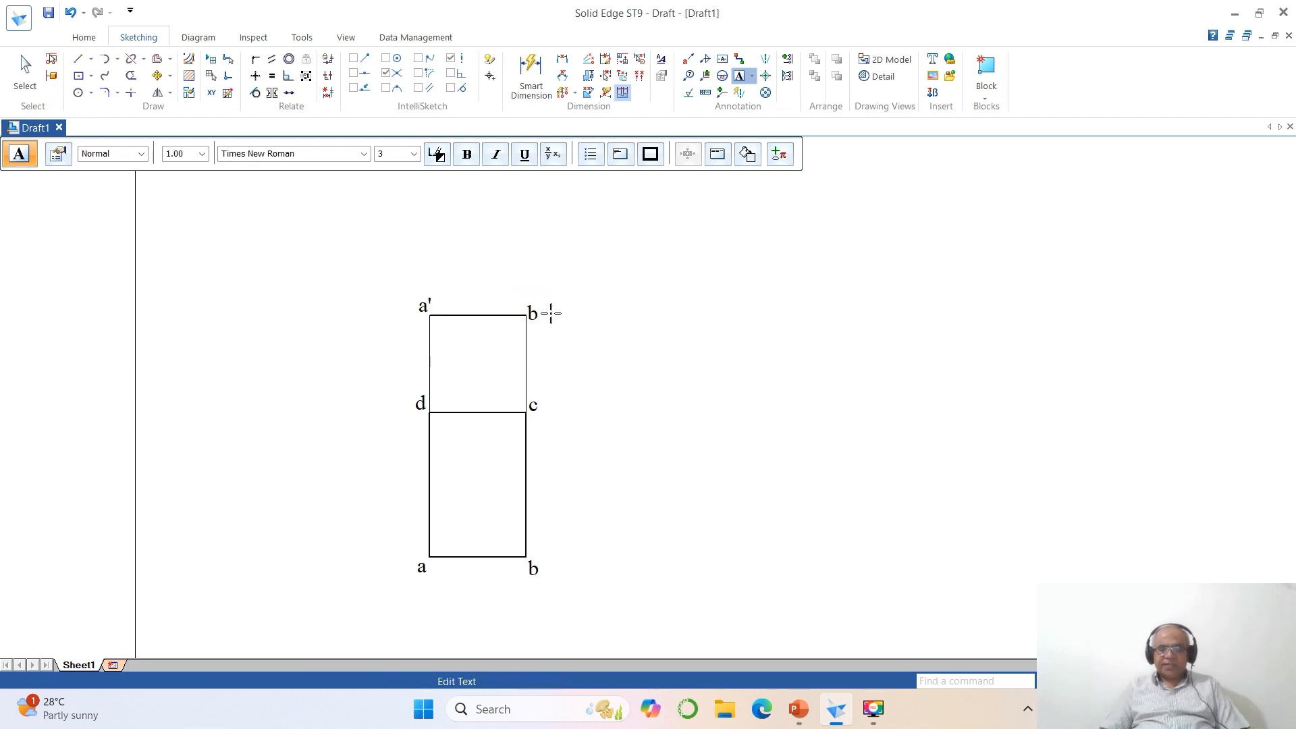
{"action": "left_click", "coordinate": [527, 279]}
{"action": "left_click", "coordinate": [529, 279]}
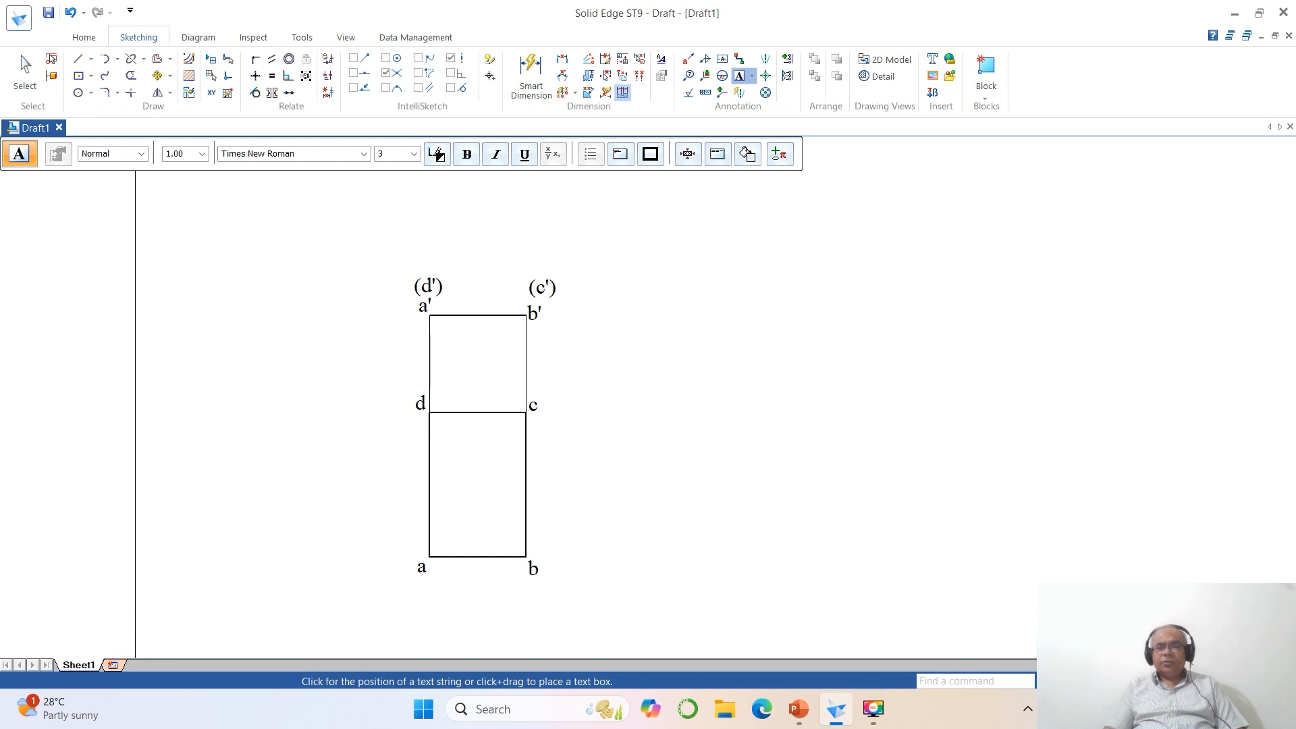
- Move label (d') up and away from a', and place label a' just above the line's left end
{"action": "left_click", "coordinate": [1108, 681]}
{"action": "left_click", "coordinate": [347, 234]}
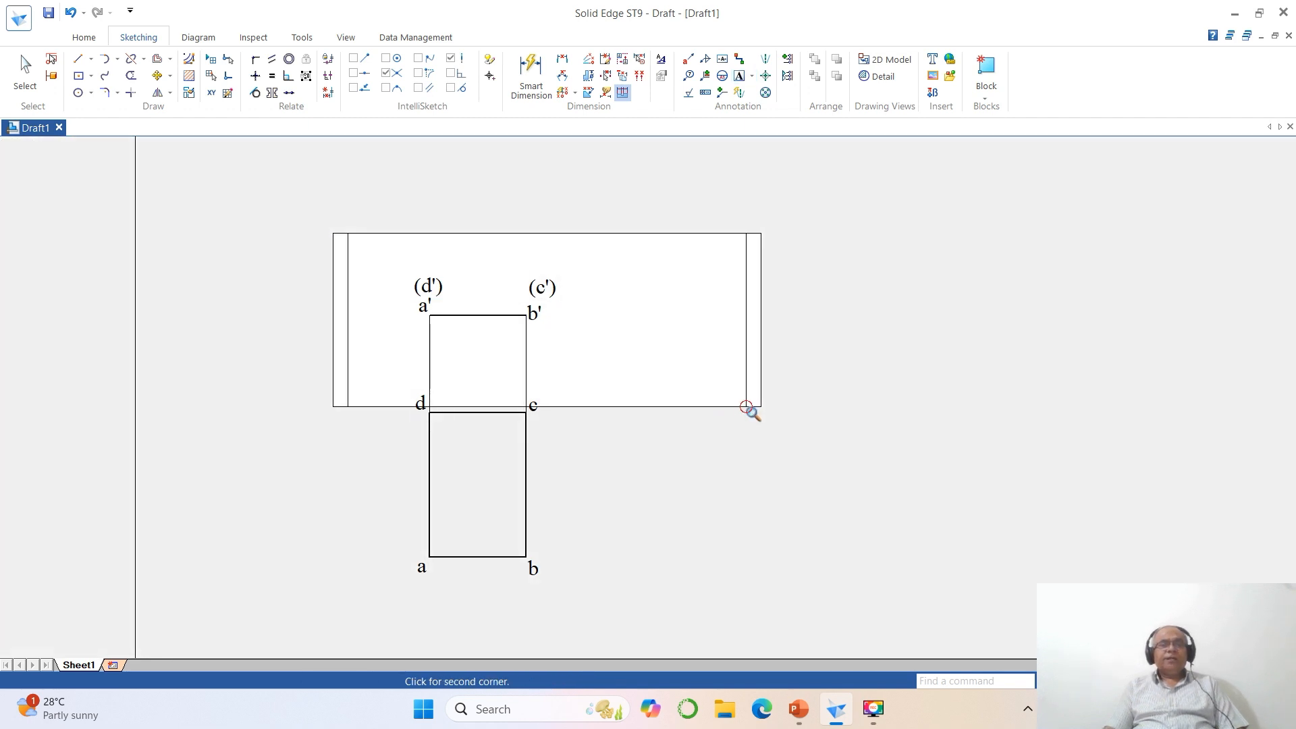
{"action": "left_click", "coordinate": [746, 407]}
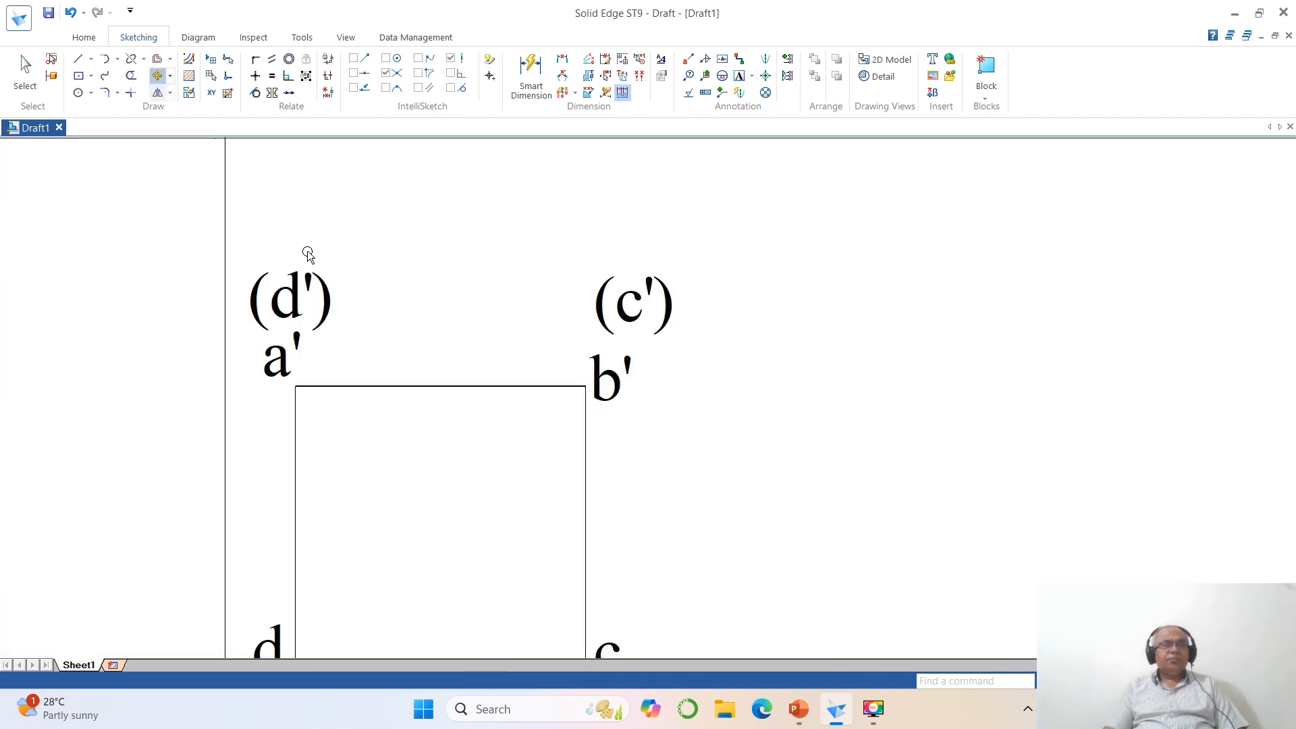
{"action": "left_click", "coordinate": [297, 297]}
{"action": "left_click", "coordinate": [420, 295]}
{"action": "left_click", "coordinate": [317, 243]}
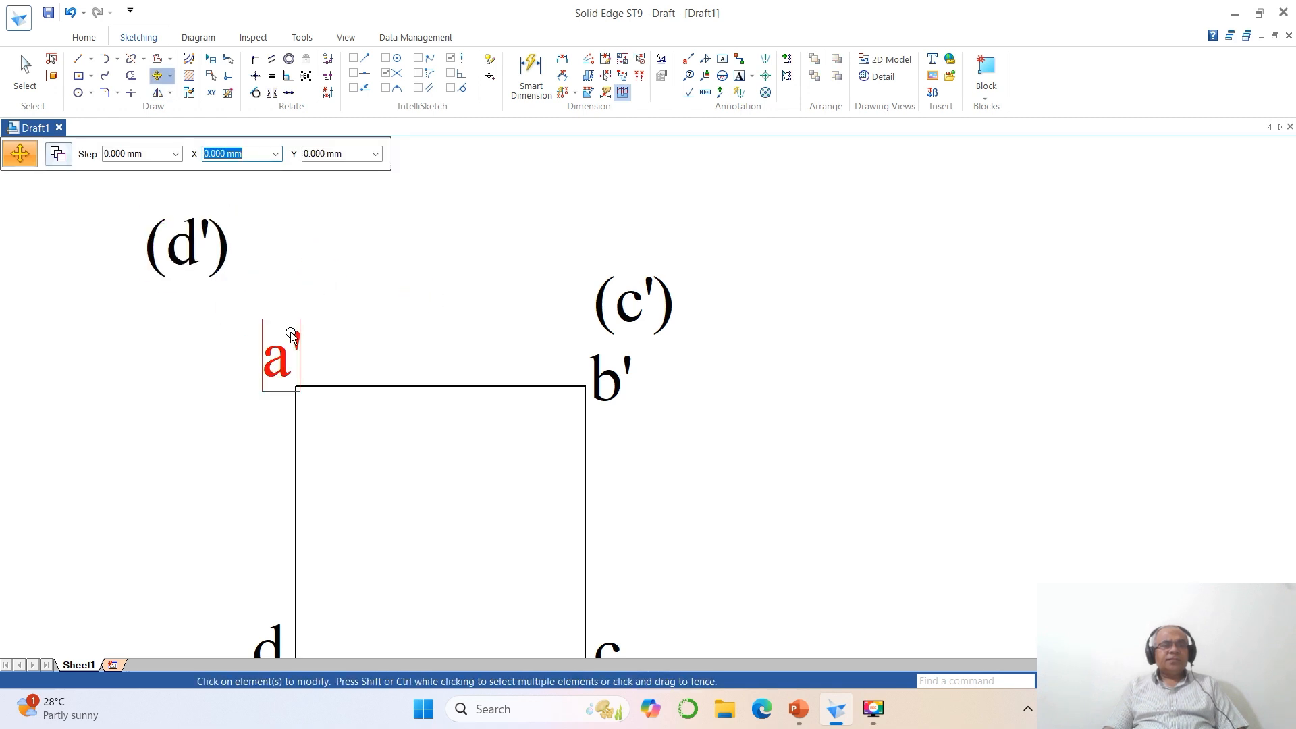
{"action": "left_click", "coordinate": [292, 332]}
{"action": "left_click", "coordinate": [362, 336]}
{"action": "left_click", "coordinate": [380, 320]}
- Move label (c') up out of the way and place label b' just above the line's right end
{"action": "left_click", "coordinate": [612, 315]}
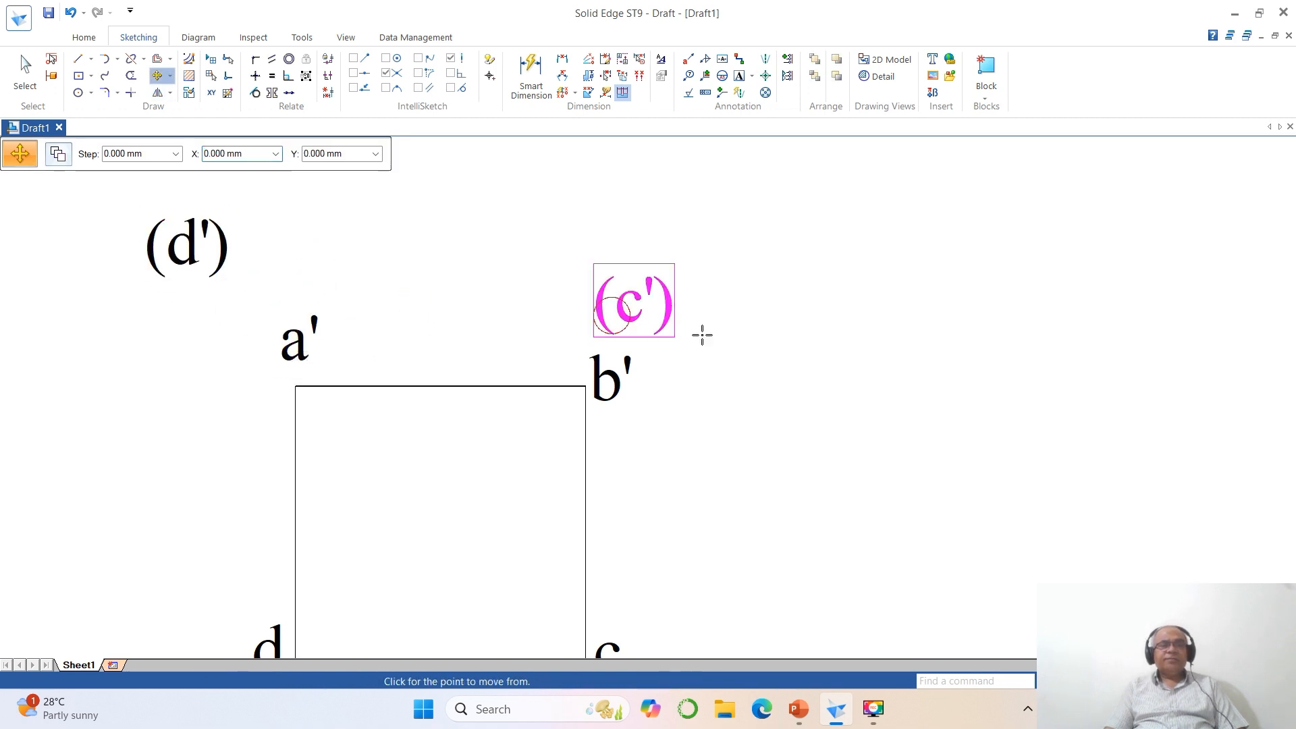
{"action": "left_click", "coordinate": [739, 343]}
{"action": "left_click", "coordinate": [683, 275]}
{"action": "left_click", "coordinate": [626, 364]}
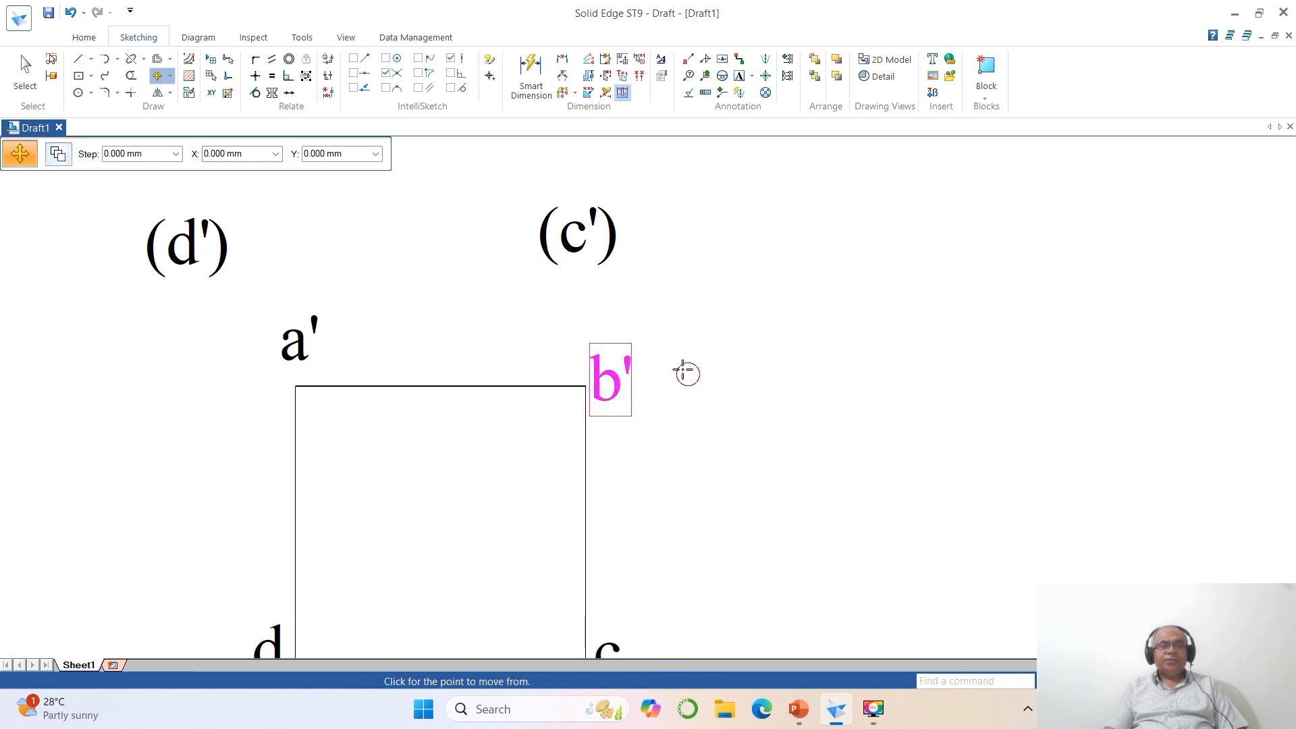
{"action": "left_click", "coordinate": [686, 373]}
{"action": "left_click", "coordinate": [663, 338]}
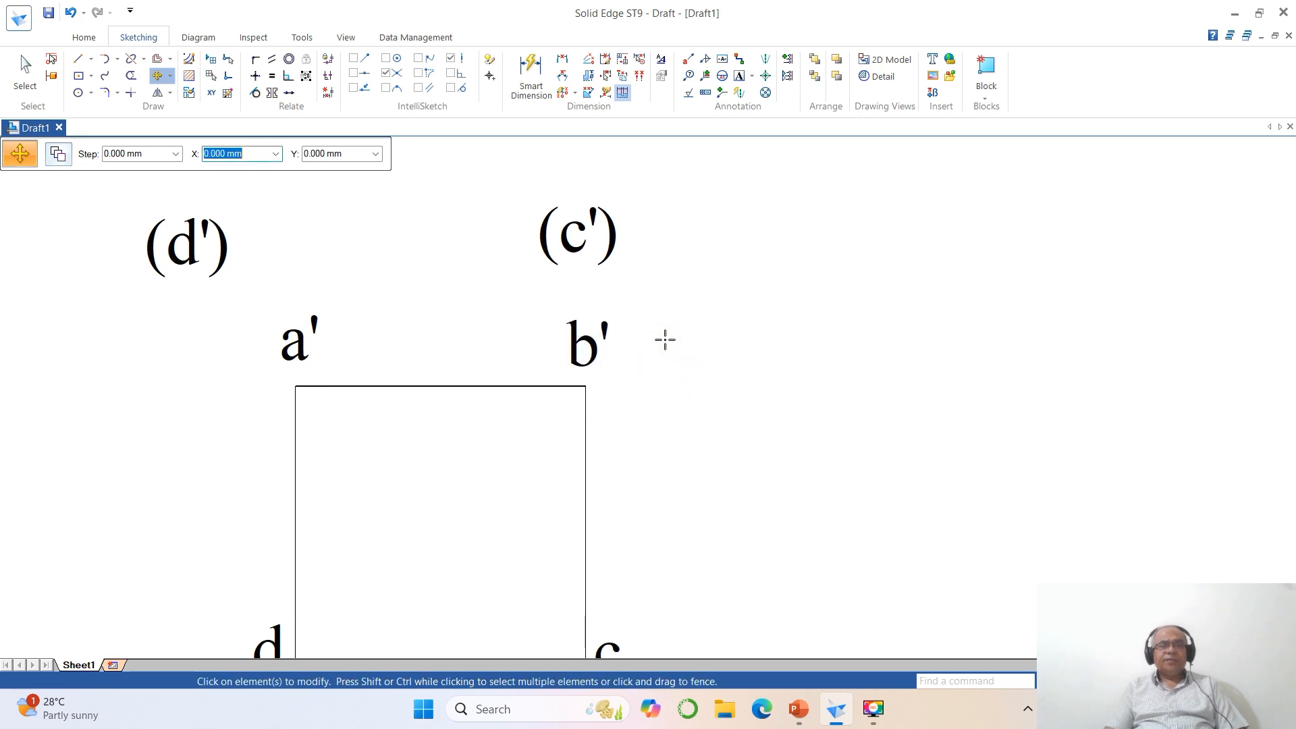
- Move labels (c') and (d') so they sit directly above b' and a' respectively
{"action": "left_click", "coordinate": [614, 262]}
{"action": "left_click", "coordinate": [651, 286]}
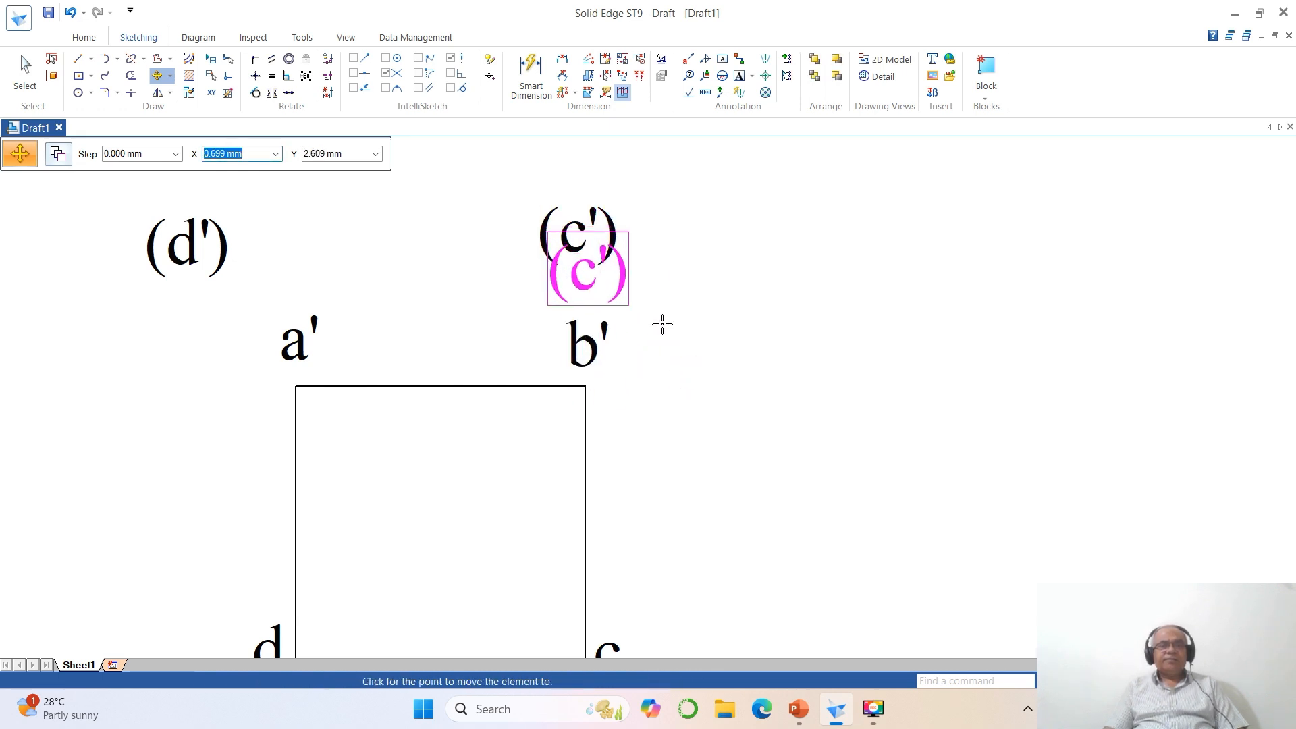
{"action": "left_click", "coordinate": [662, 325]}
{"action": "left_click", "coordinate": [188, 246]}
{"action": "left_click", "coordinate": [278, 275]}
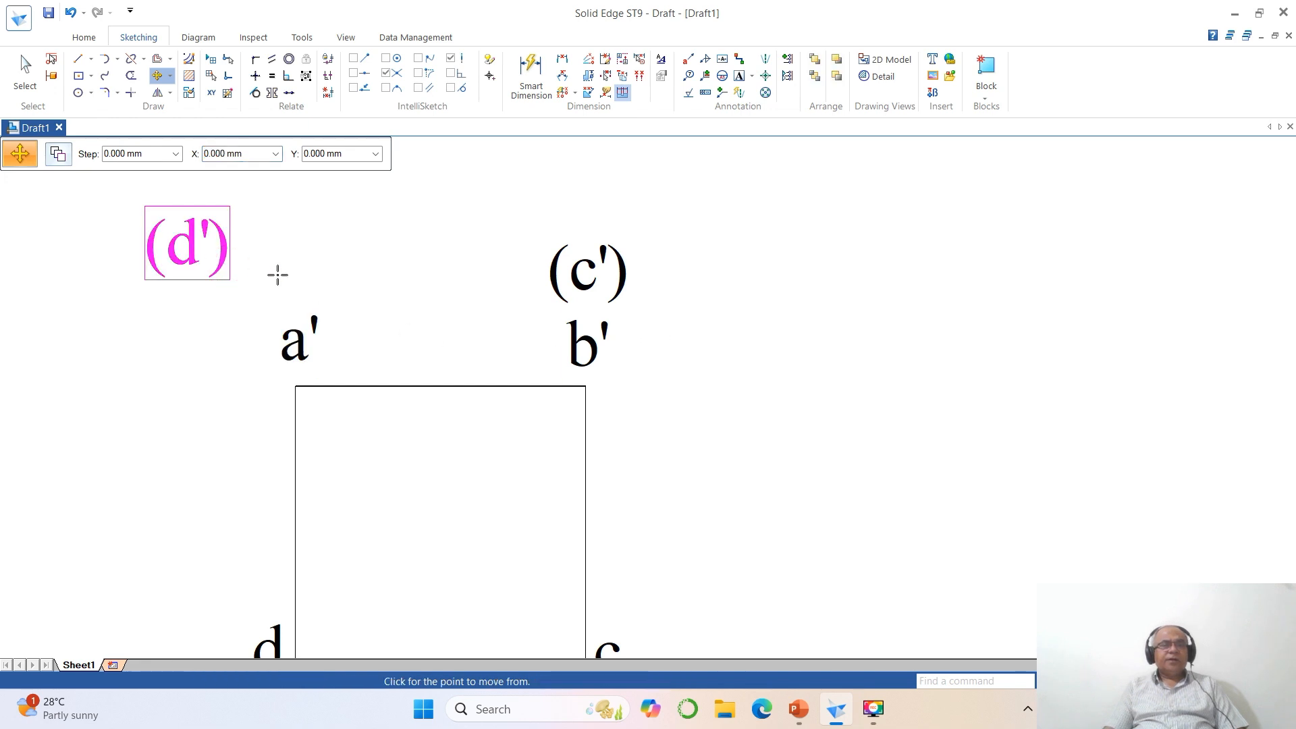
{"action": "left_click", "coordinate": [379, 304]}
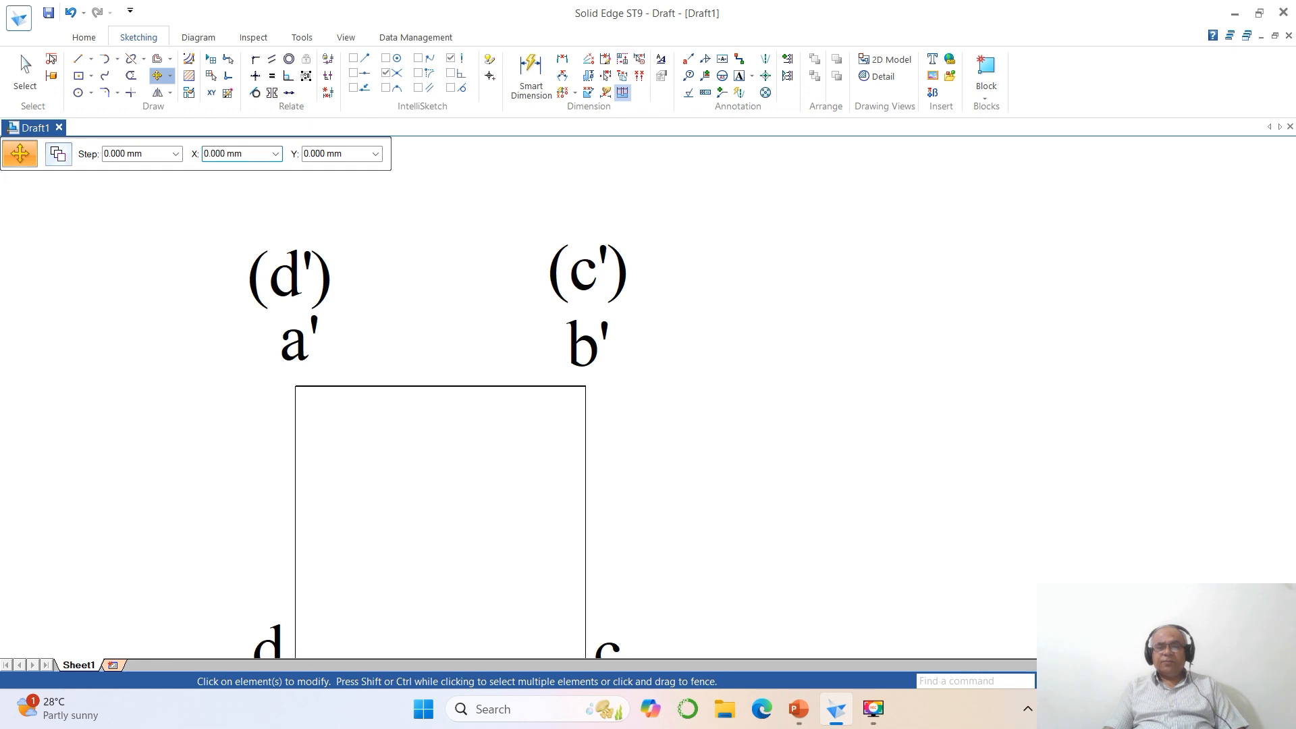
- Draw a horizontal line about 23.5 mm long extending left from point a' as part of the reference line
{"action": "key", "text": "ctrl+f"}
{"action": "left_click", "coordinate": [1107, 681]}
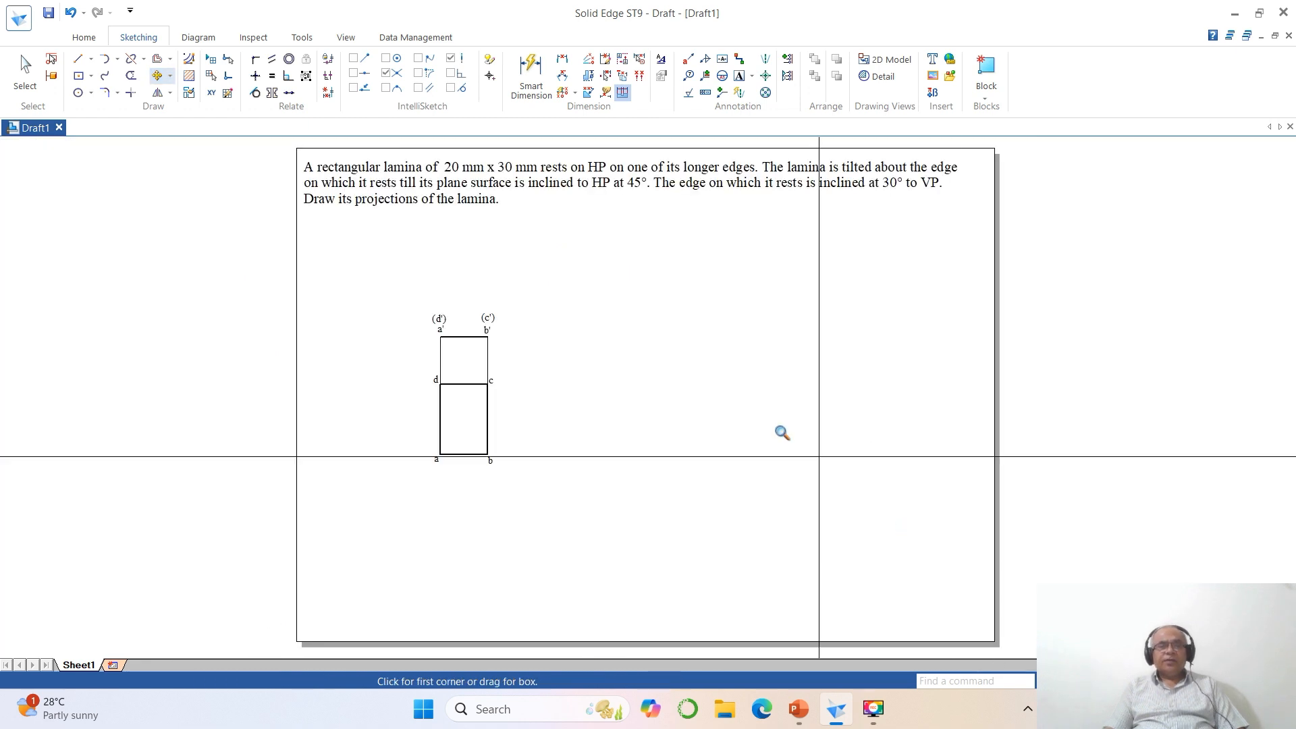
{"action": "left_click", "coordinate": [278, 242]}
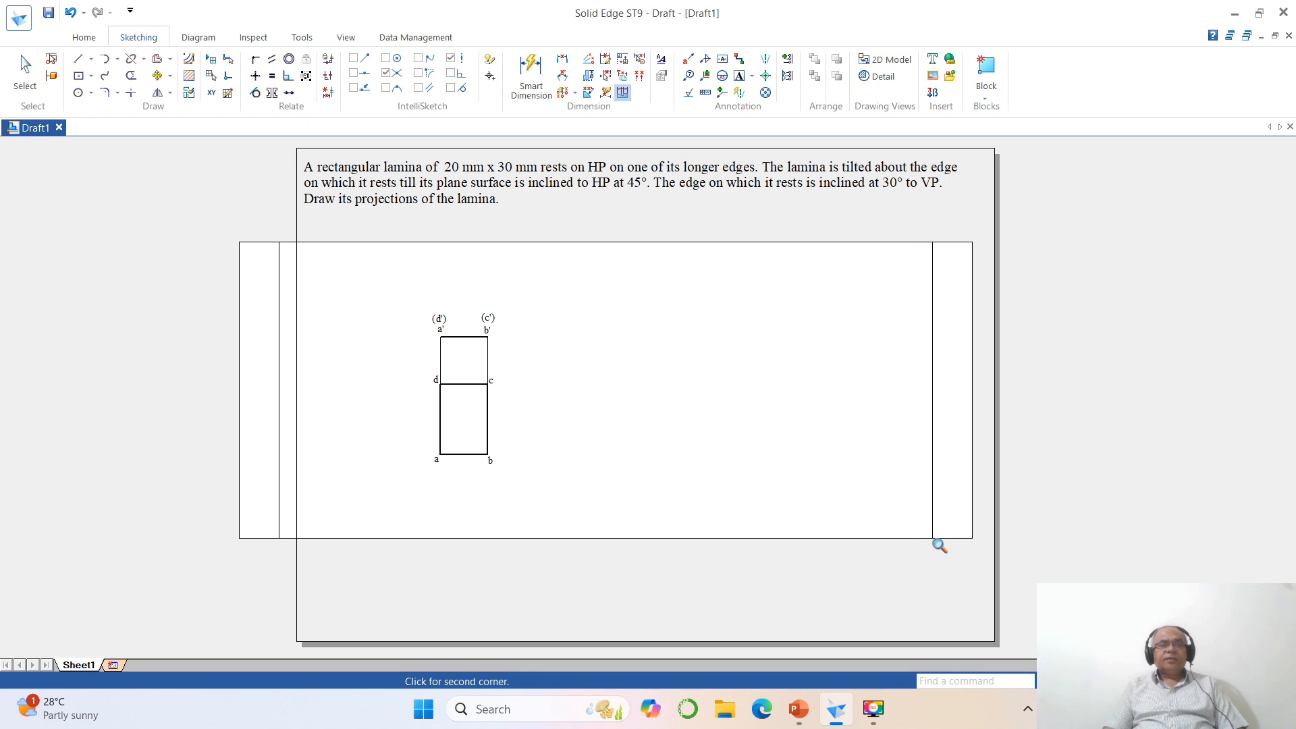
{"action": "left_click", "coordinate": [940, 545]}
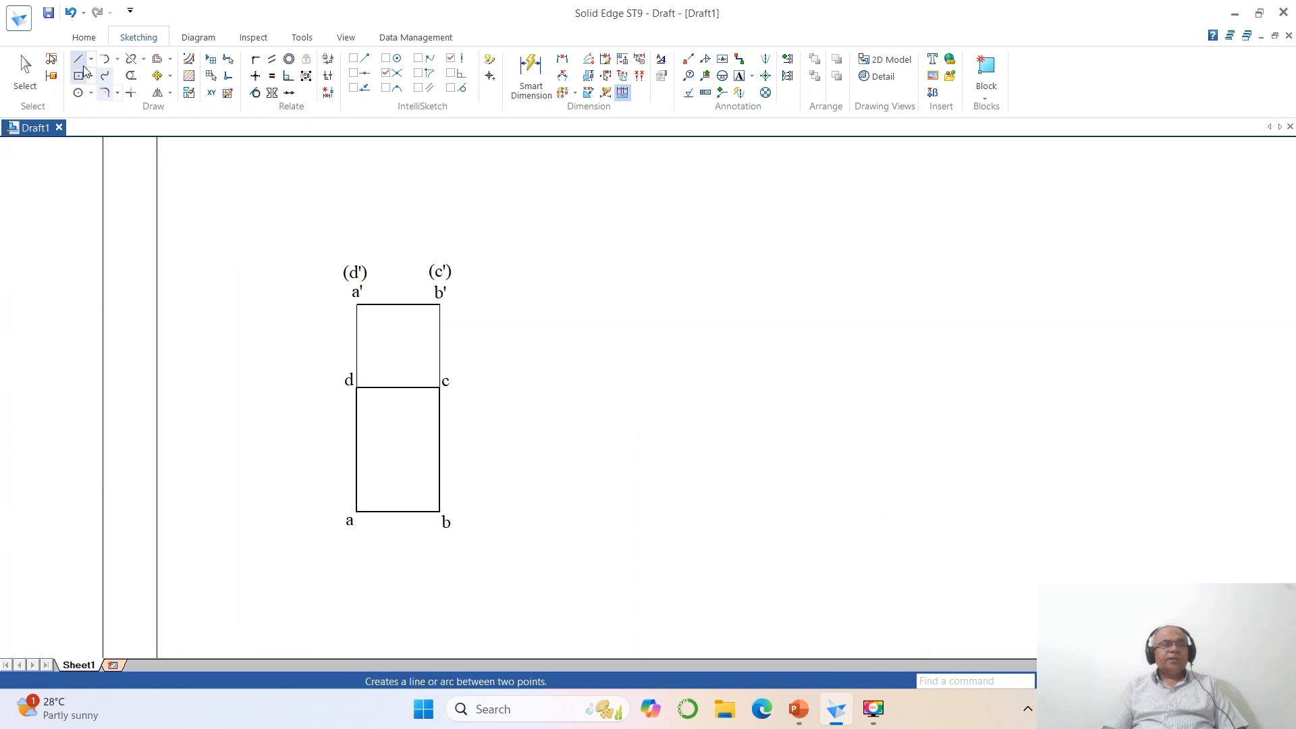
{"action": "left_click", "coordinate": [78, 61]}
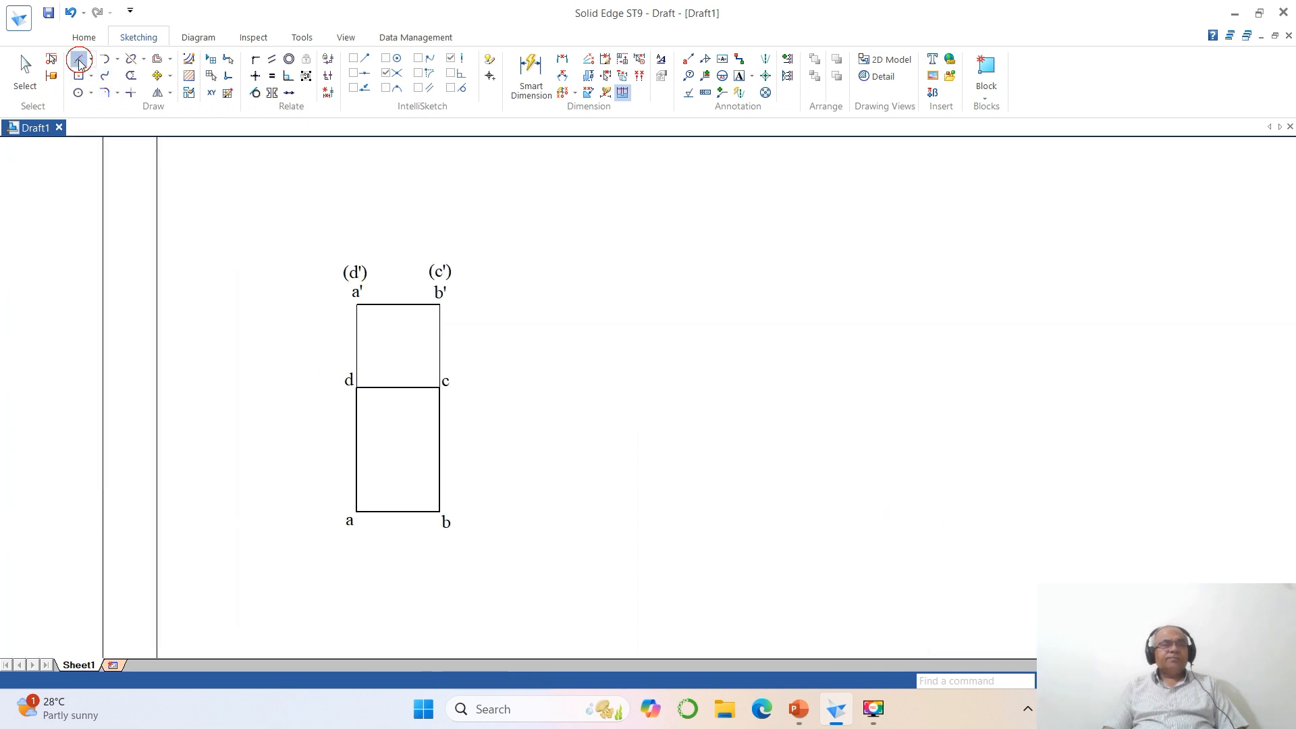
{"action": "left_click", "coordinate": [355, 305]}
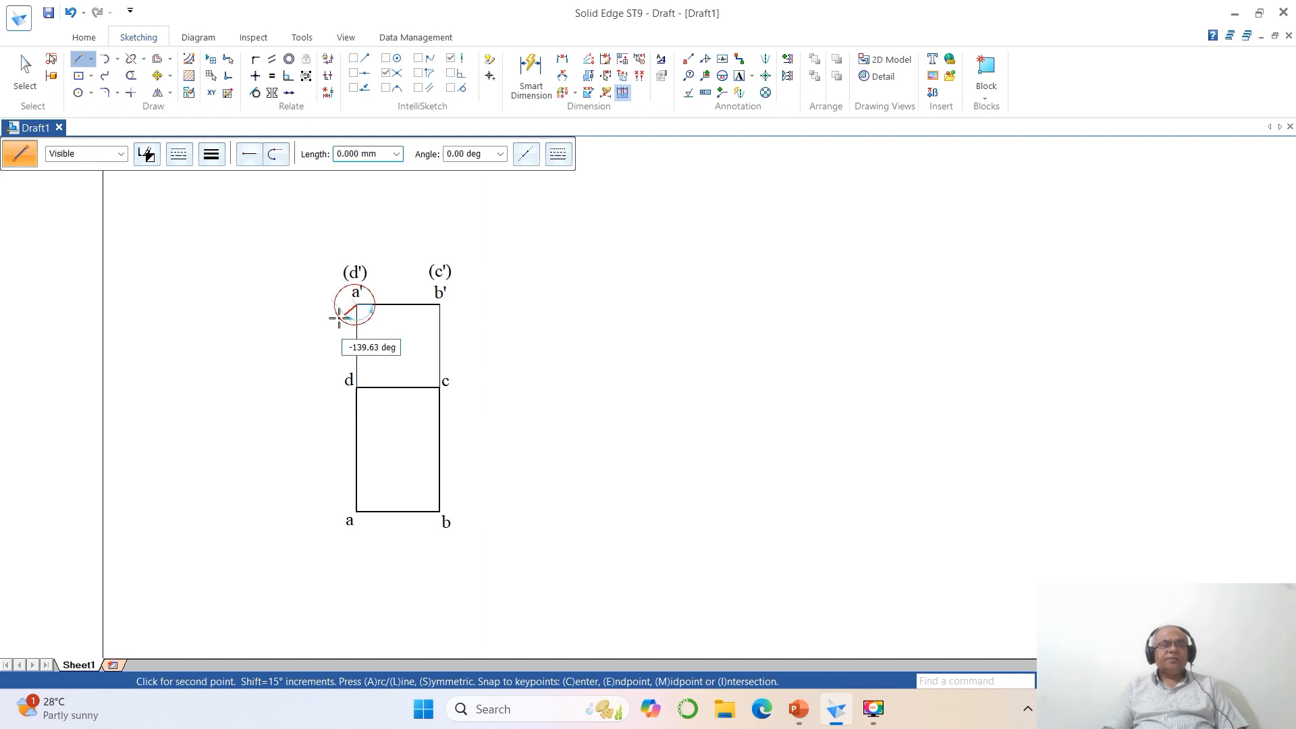
{"action": "left_click", "coordinate": [259, 305]}
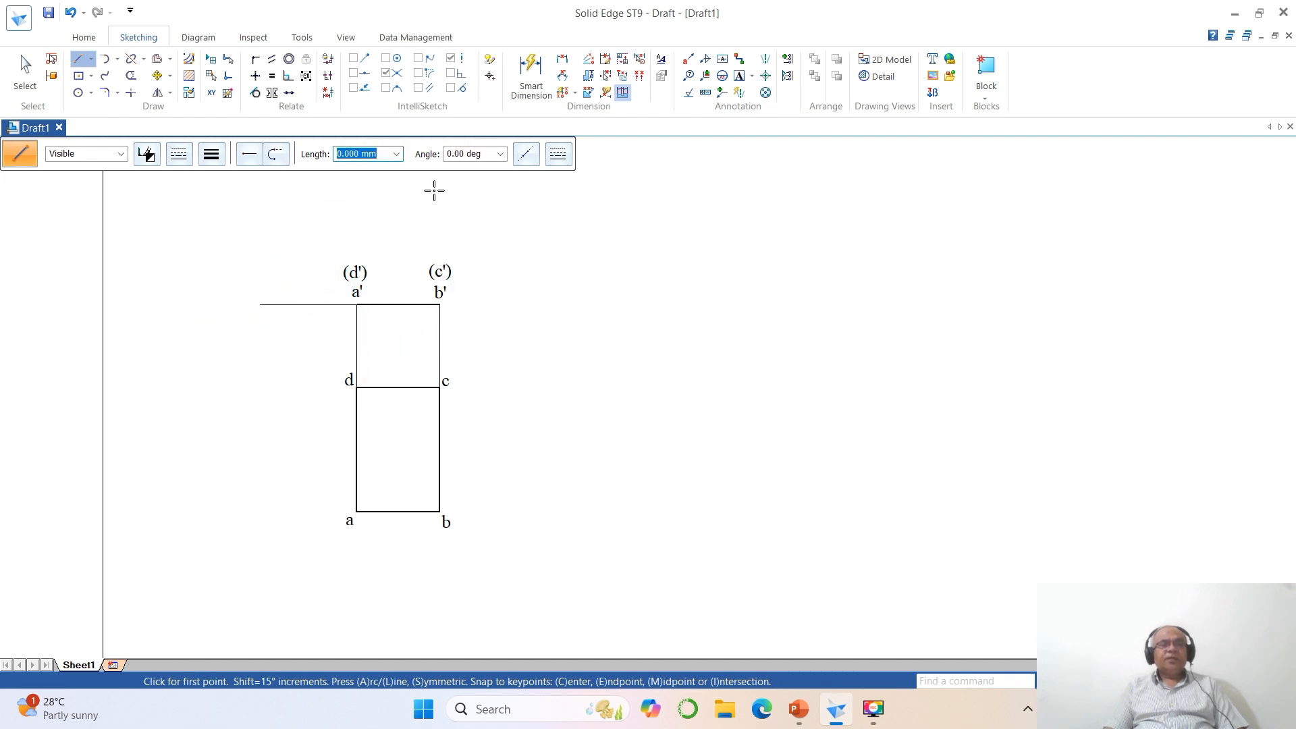
- Add the text X at the reference line's left end, with VP above the line and HP below it
{"action": "left_click", "coordinate": [739, 77]}
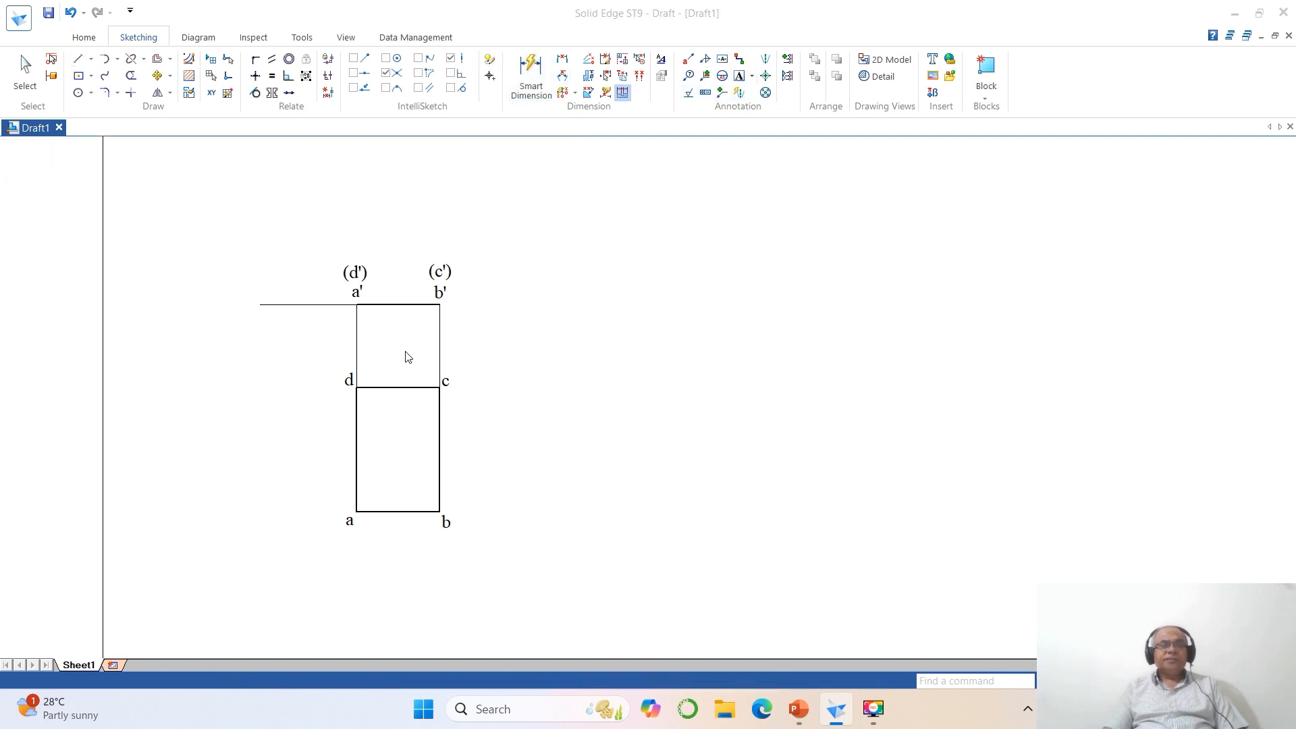
{"action": "left_click", "coordinate": [245, 300]}
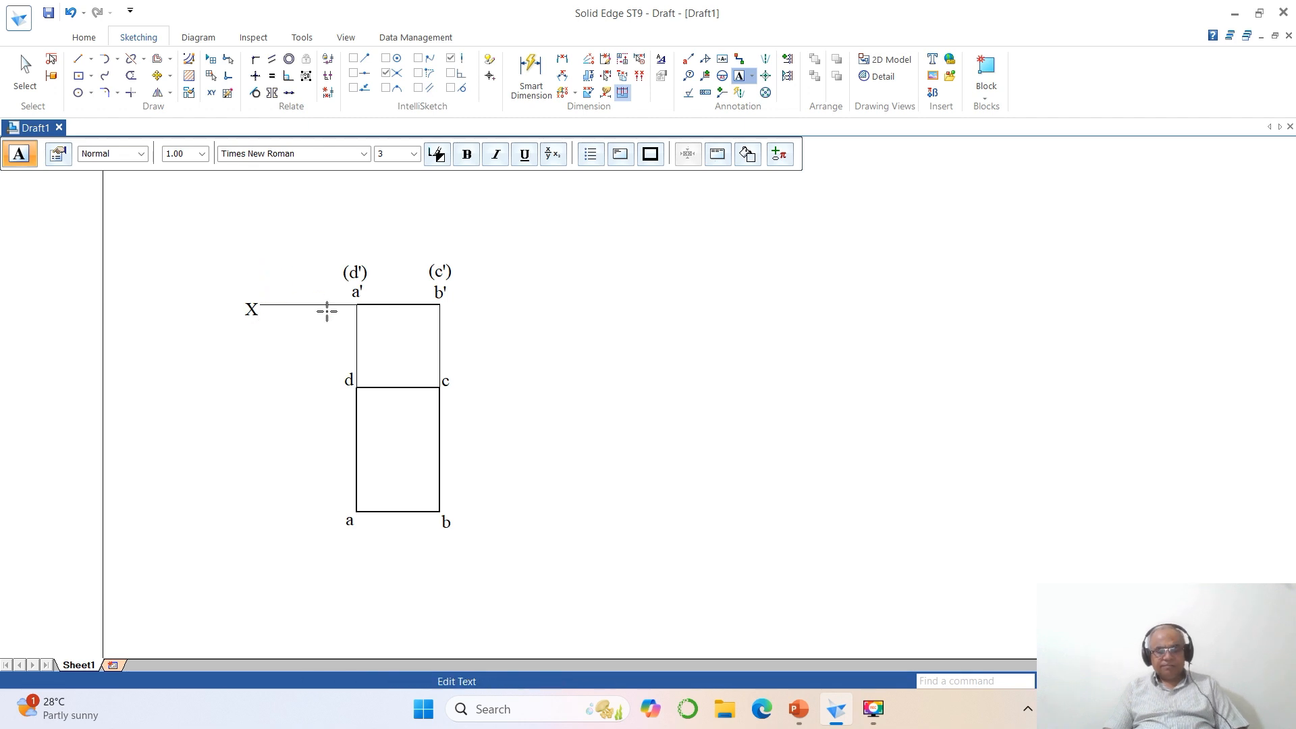
{"action": "left_click", "coordinate": [286, 326]}
{"action": "type", "text": "HP"}
{"action": "left_click", "coordinate": [452, 394]}
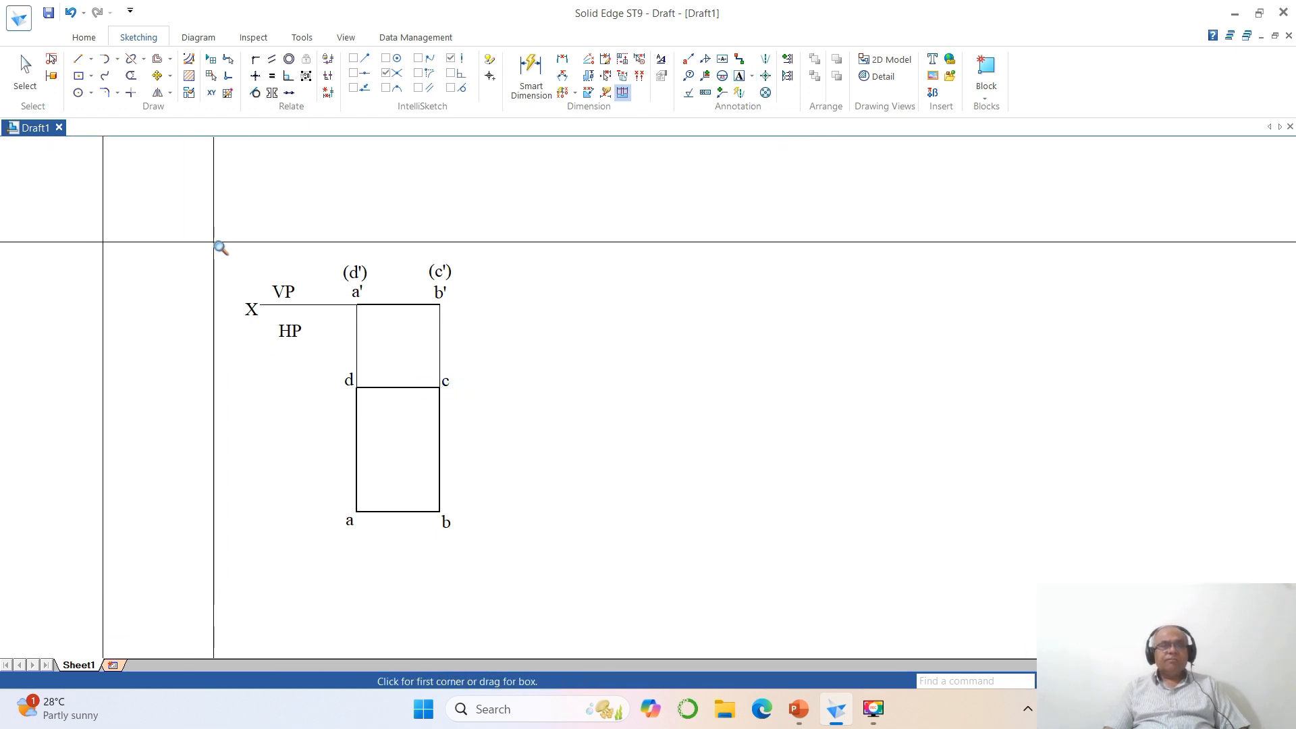
- Move label X level with the reference line's end, and align VP and HP closely above and below the line
{"action": "left_click_drag", "start_coordinate": [204, 240], "coordinate": [517, 371]}
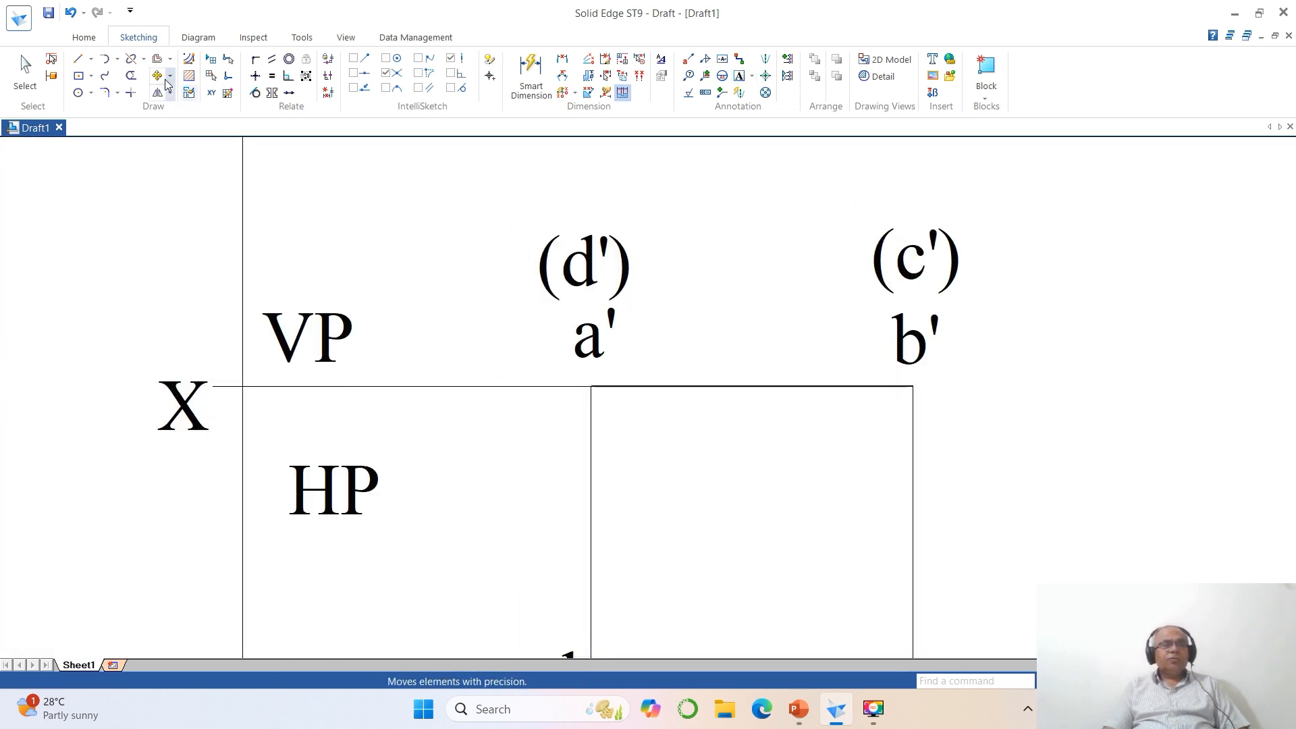
{"action": "left_click", "coordinate": [156, 75]}
{"action": "left_click", "coordinate": [191, 426]}
{"action": "left_click", "coordinate": [218, 441]}
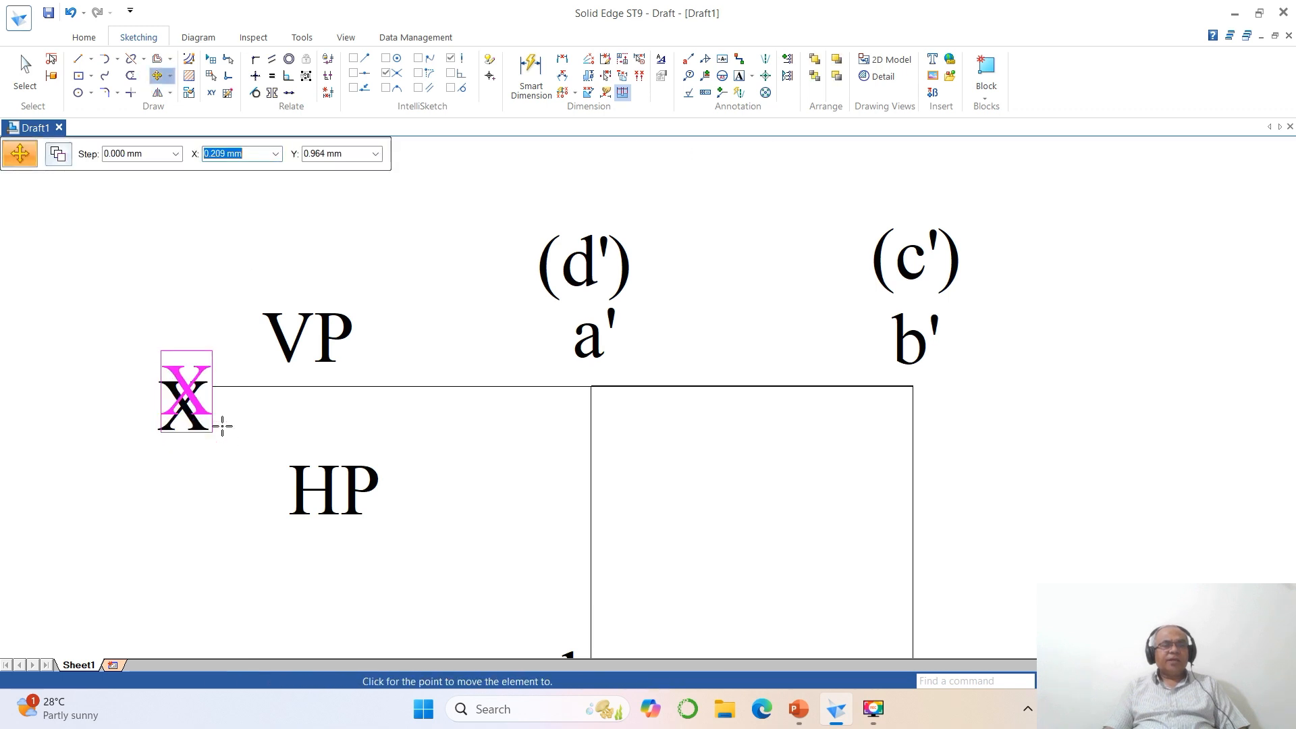
{"action": "left_click", "coordinate": [223, 419]}
{"action": "left_click", "coordinate": [318, 347]}
{"action": "left_click", "coordinate": [425, 426]}
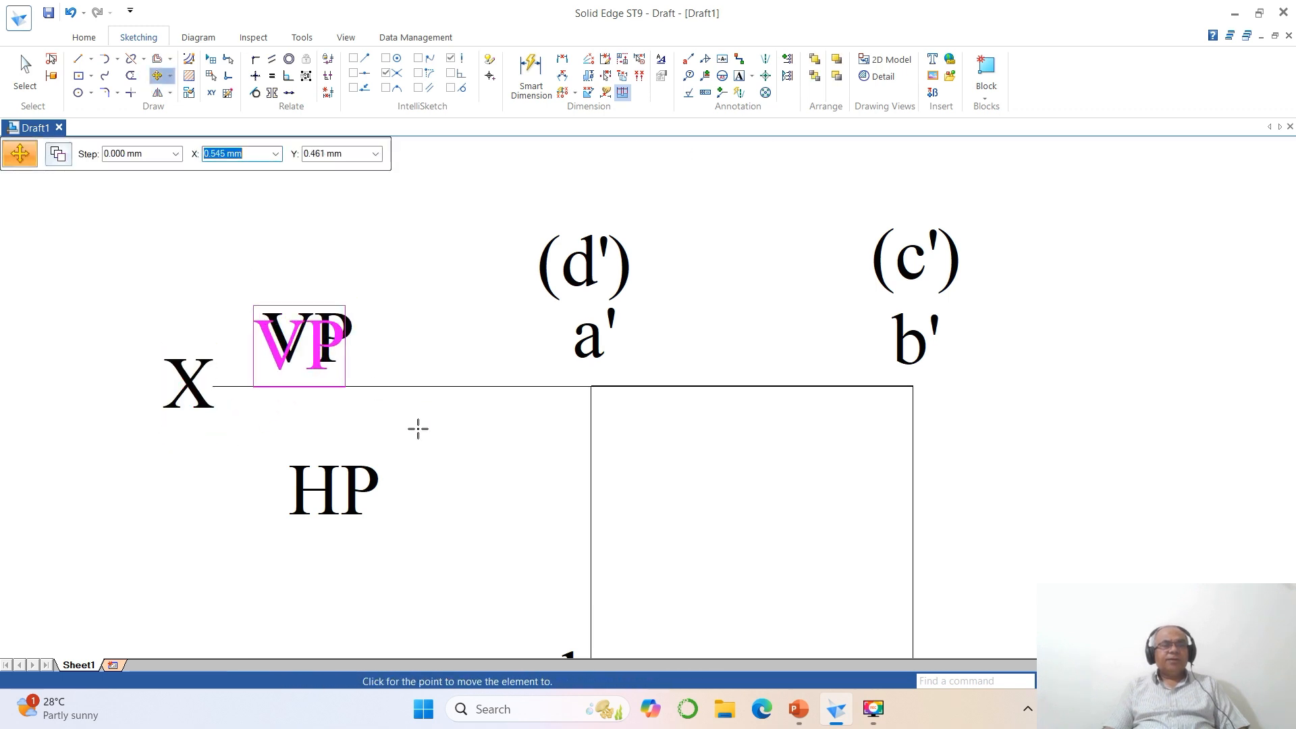
{"action": "left_click", "coordinate": [417, 425]}
{"action": "left_click", "coordinate": [376, 487]}
{"action": "left_click", "coordinate": [440, 506]}
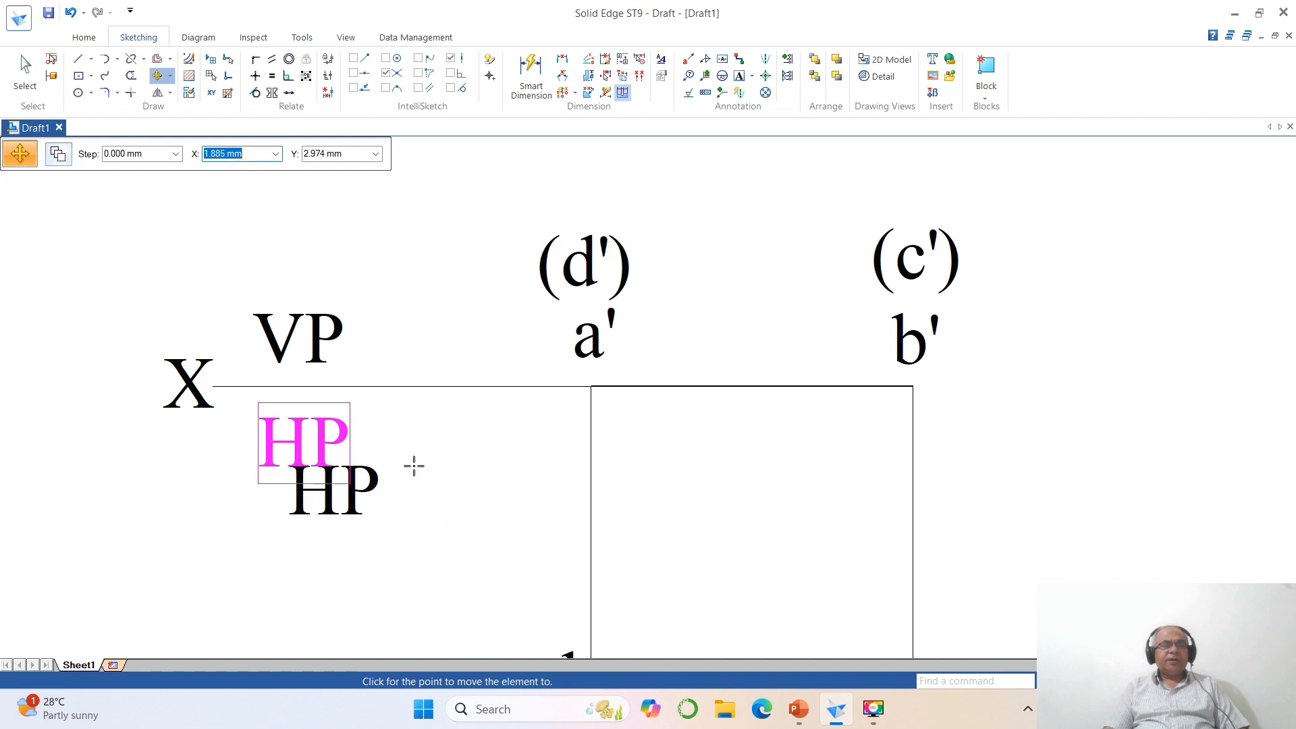
{"action": "left_click", "coordinate": [411, 463]}
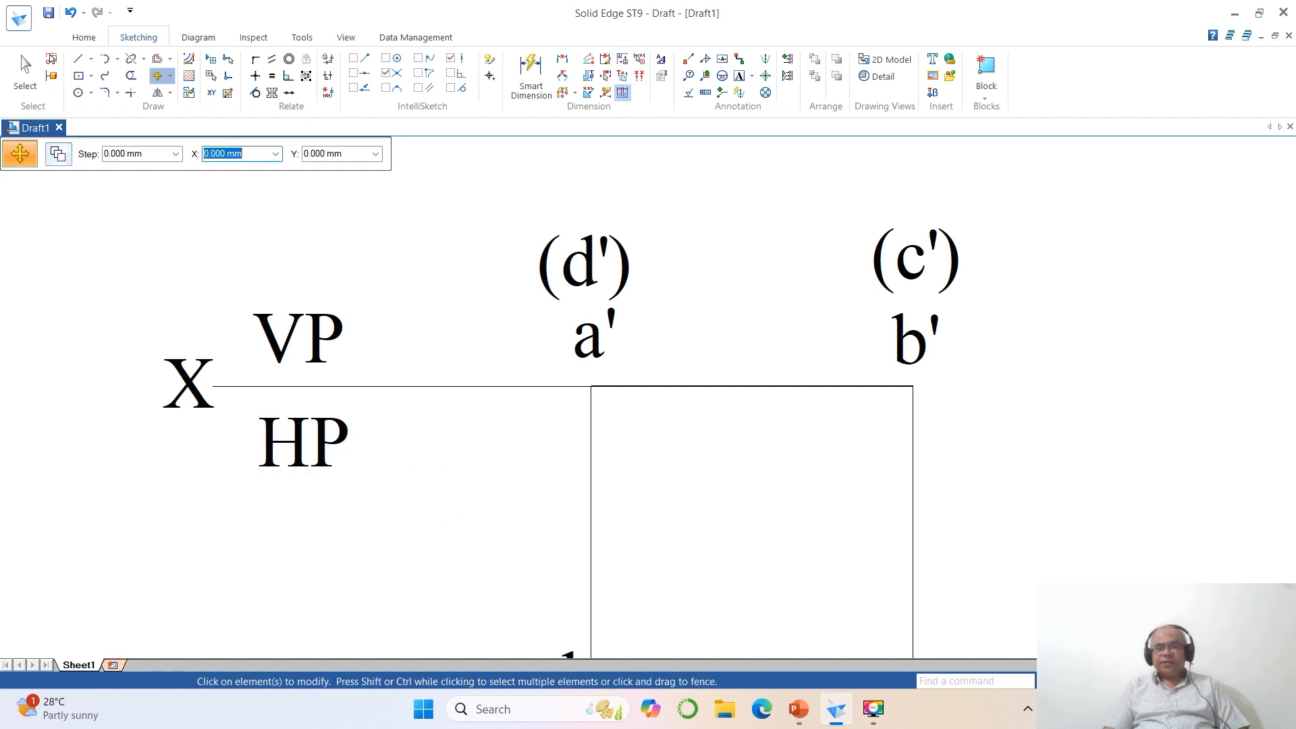
- Copy the line a'b' about 40 mm to the right with a Y offset of 0
{"action": "left_click", "coordinate": [1134, 681]}
{"action": "left_click", "coordinate": [1100, 681]}
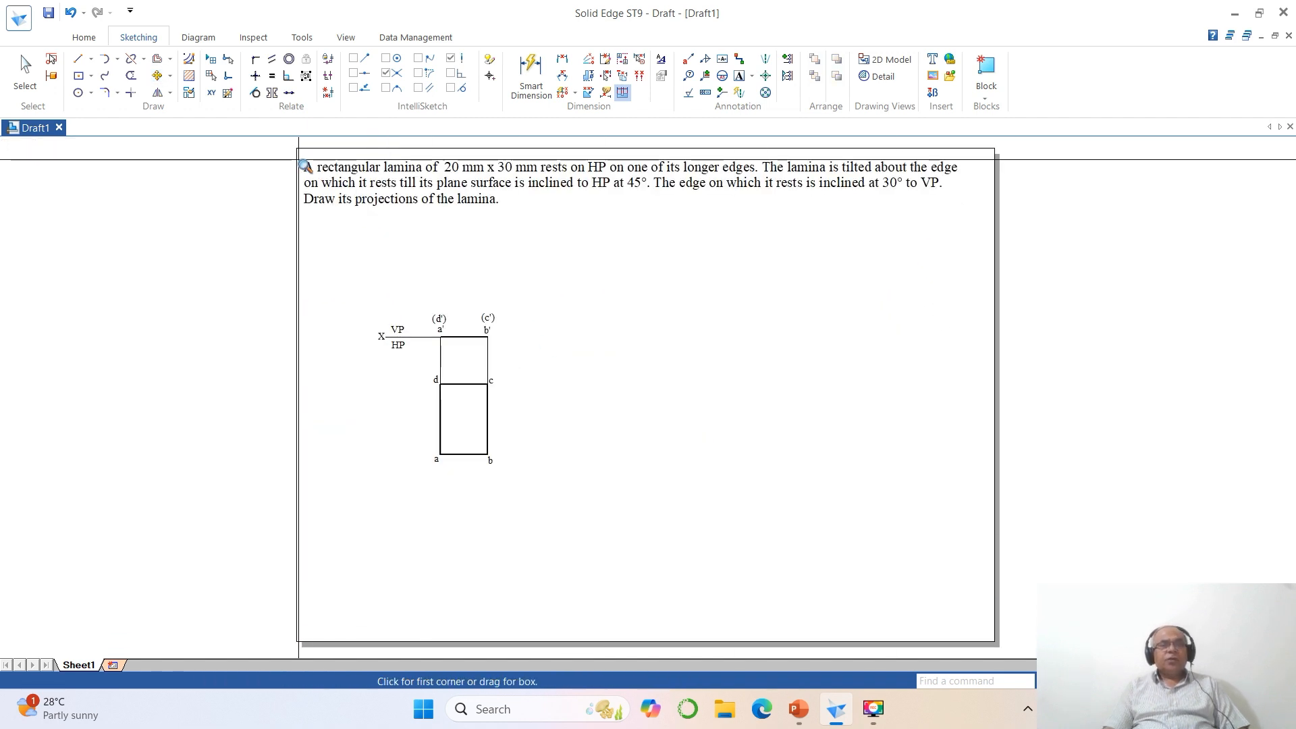
{"action": "left_click", "coordinate": [283, 142]}
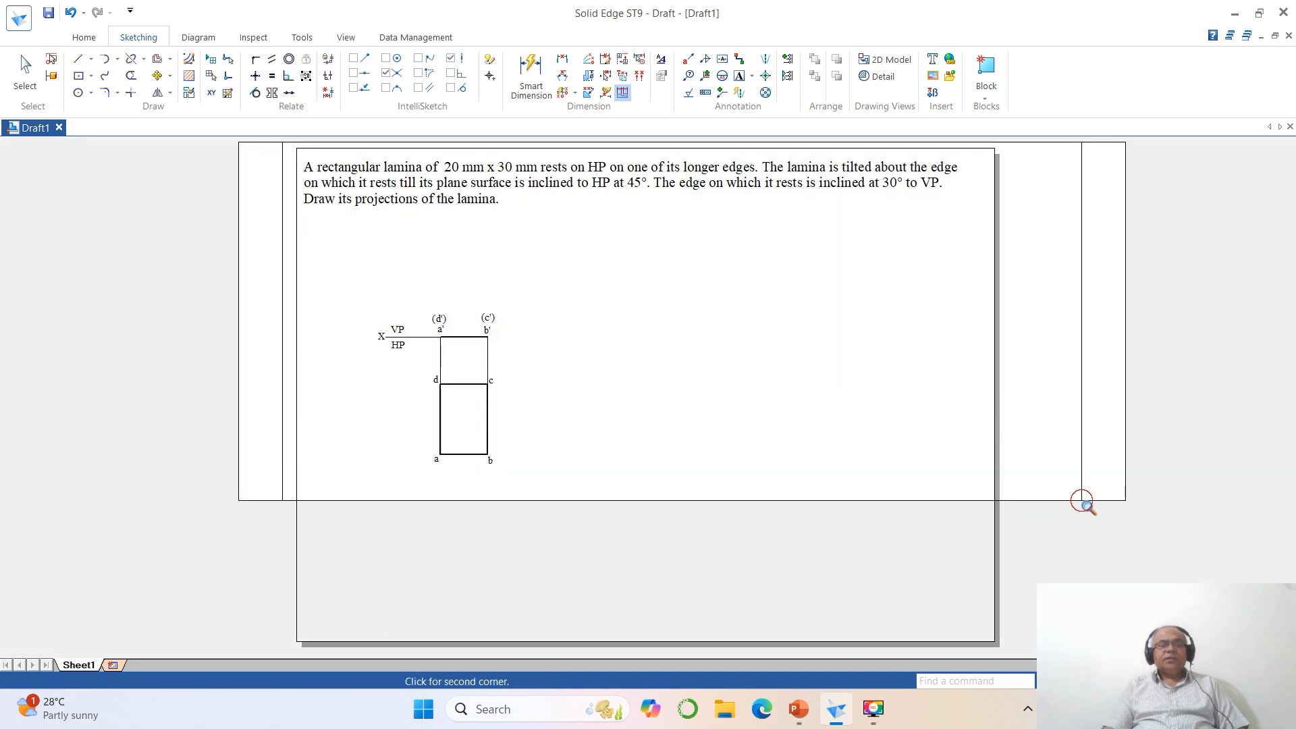
{"action": "left_click", "coordinate": [1083, 503]}
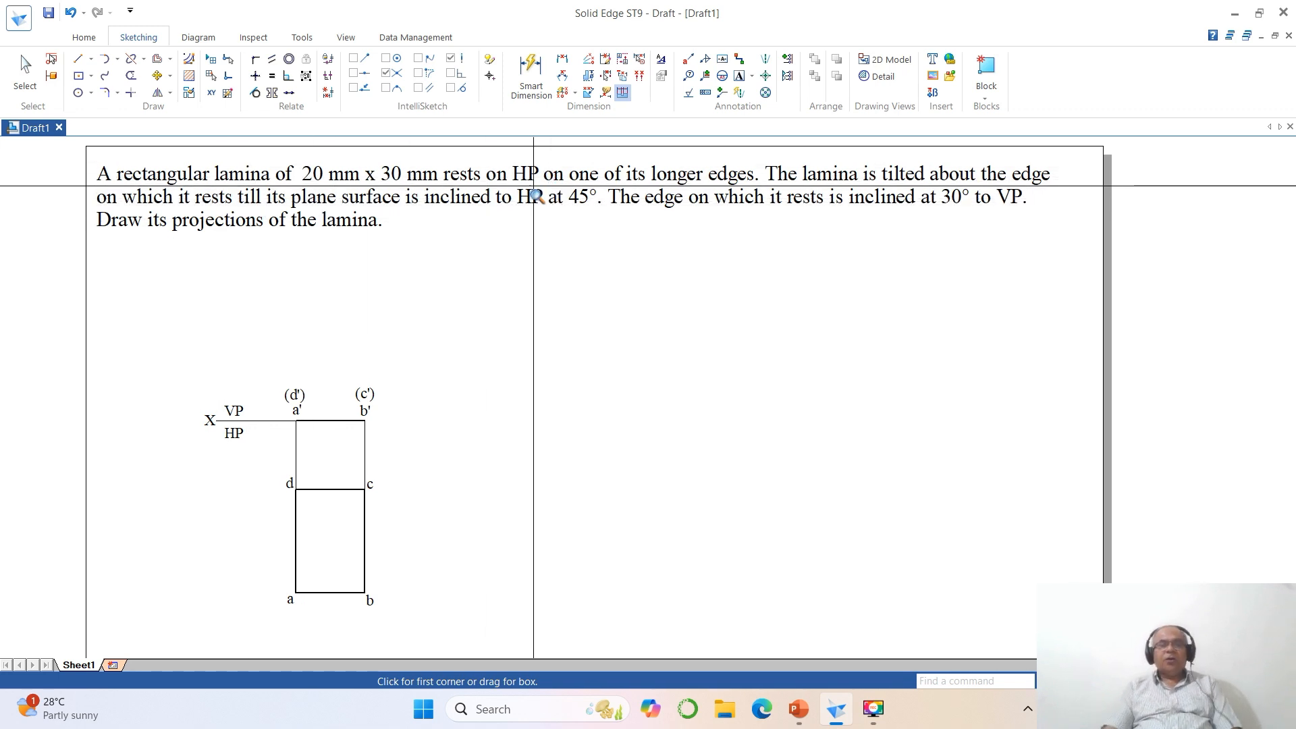
{"action": "left_click", "coordinate": [158, 77]}
{"action": "left_click", "coordinate": [59, 156]}
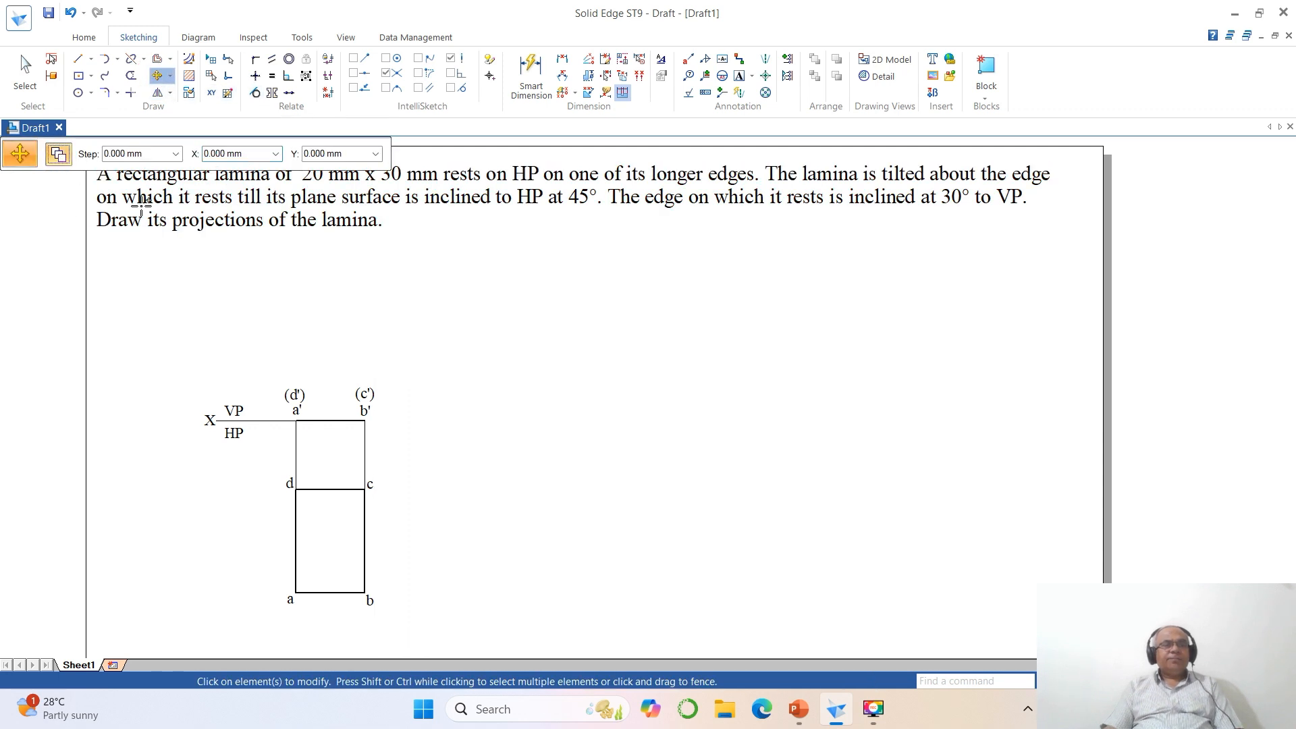
{"action": "left_click", "coordinate": [328, 422]}
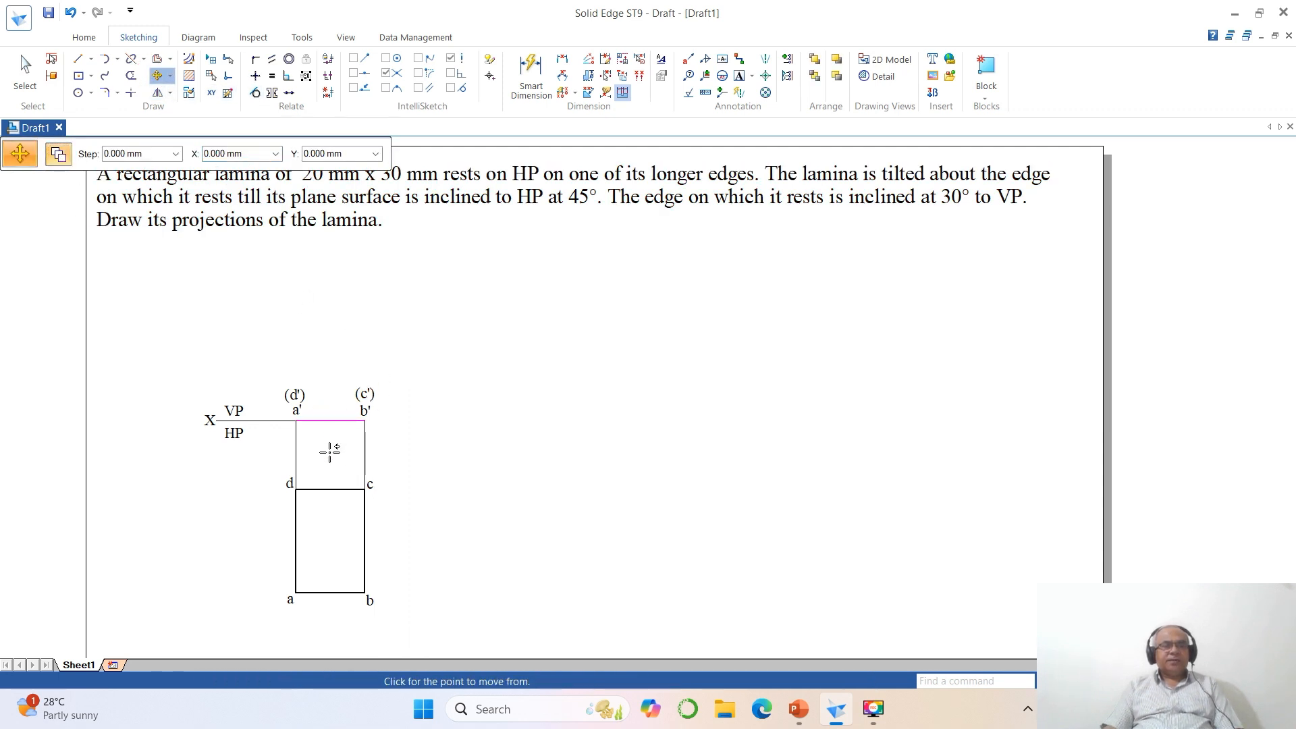
{"action": "left_click", "coordinate": [329, 451]}
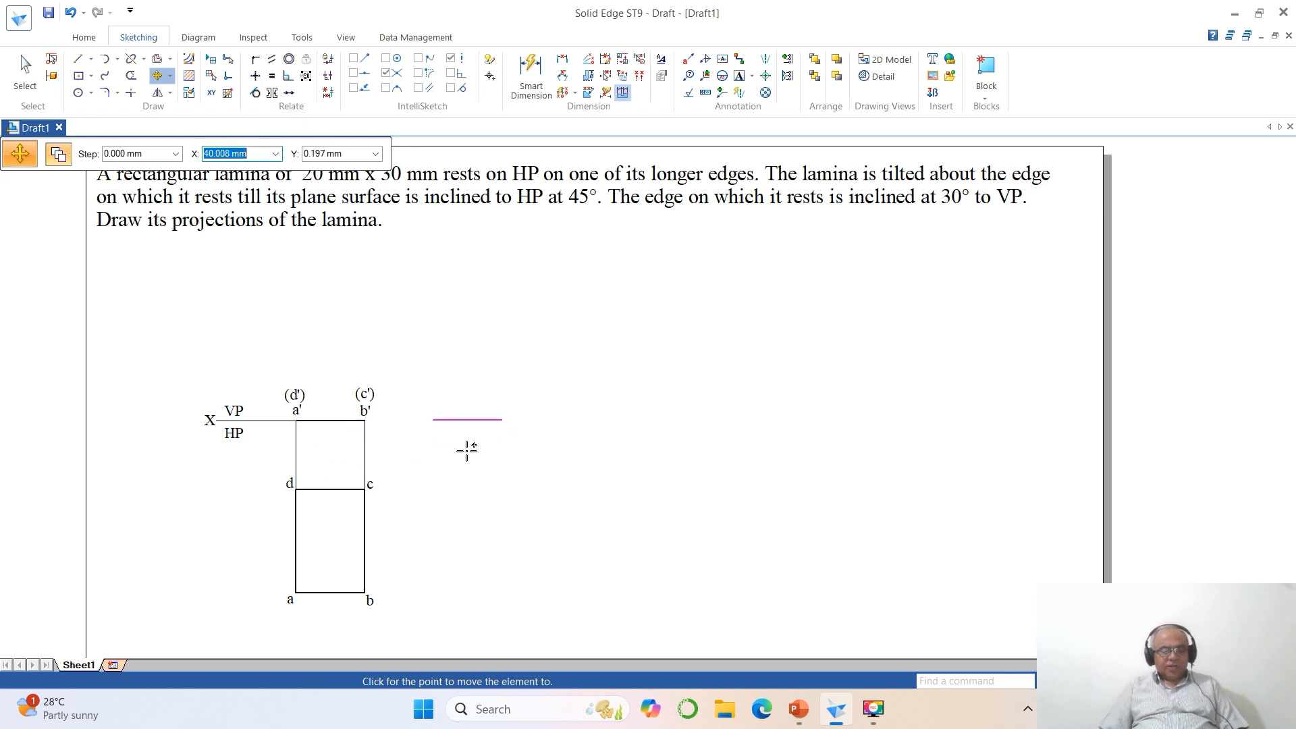
{"action": "key", "text": "Tab"}
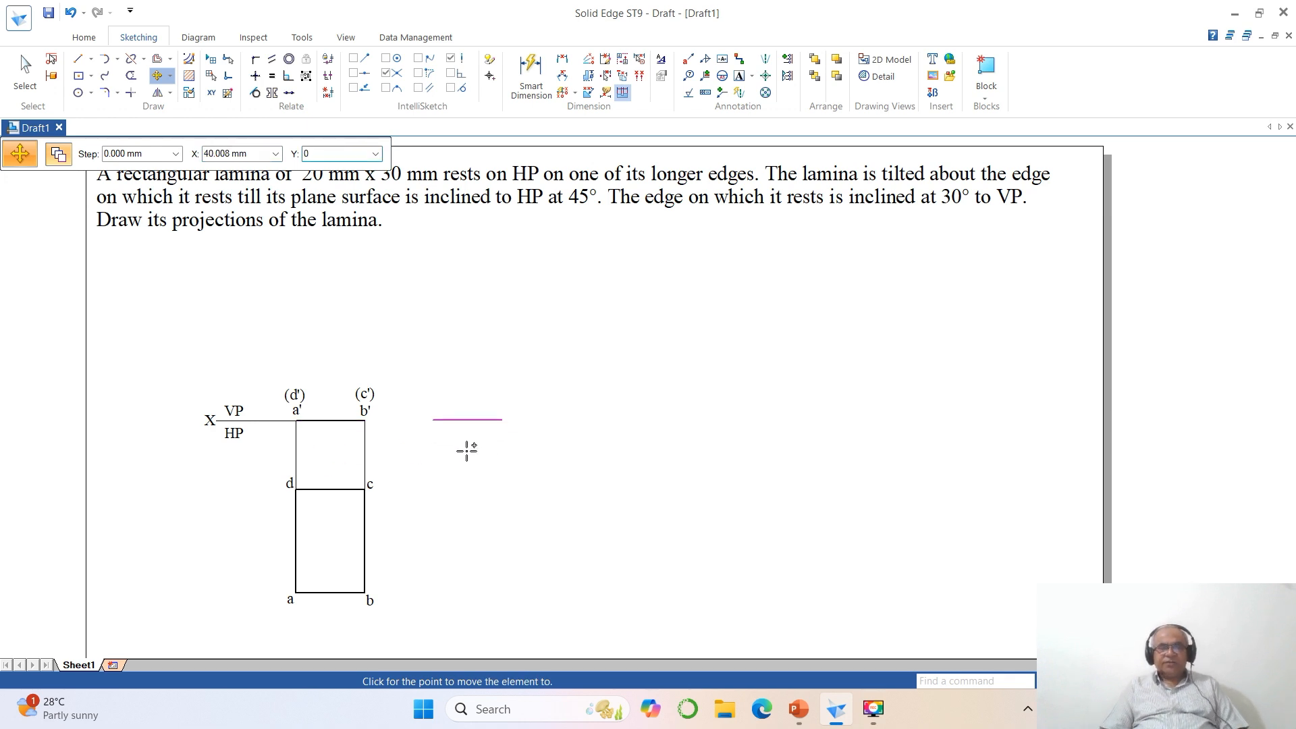
{"action": "key", "text": "Tab"}
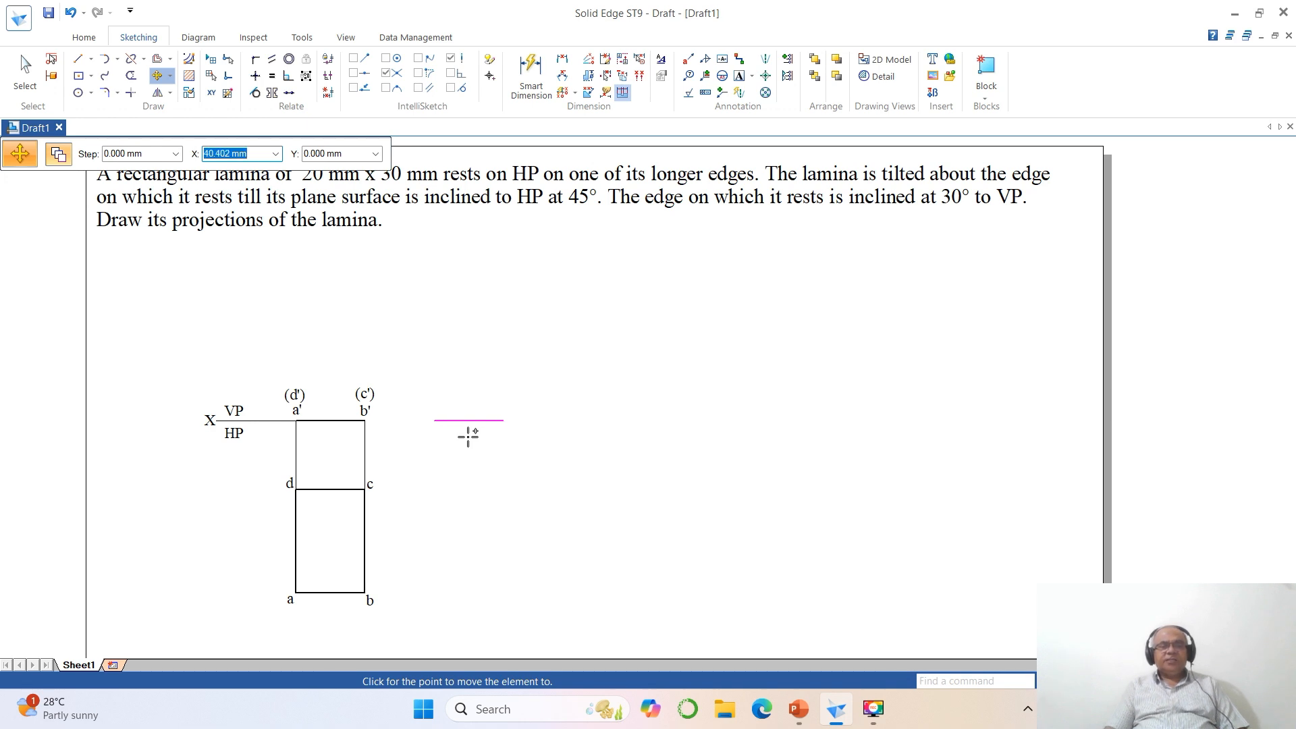
{"action": "left_click", "coordinate": [519, 493]}
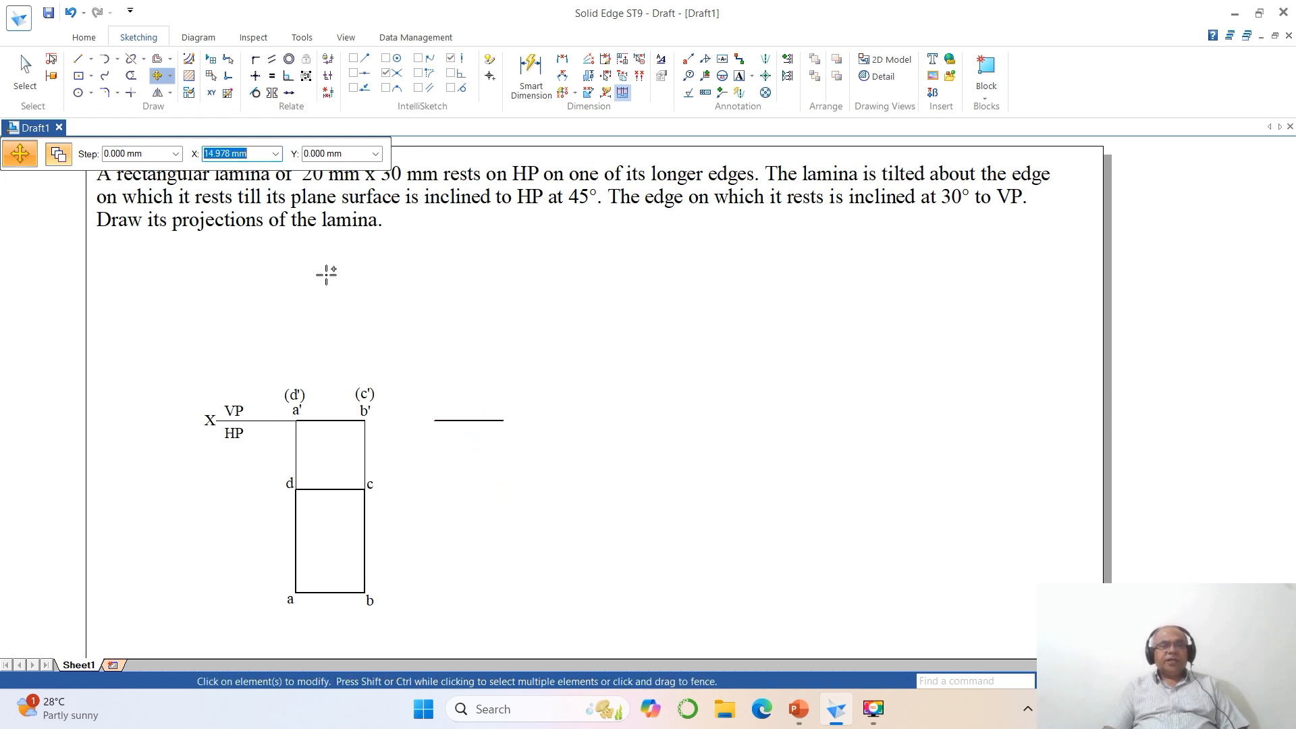
- Start the Rotate command for the copied line
{"action": "left_click", "coordinate": [179, 174]}
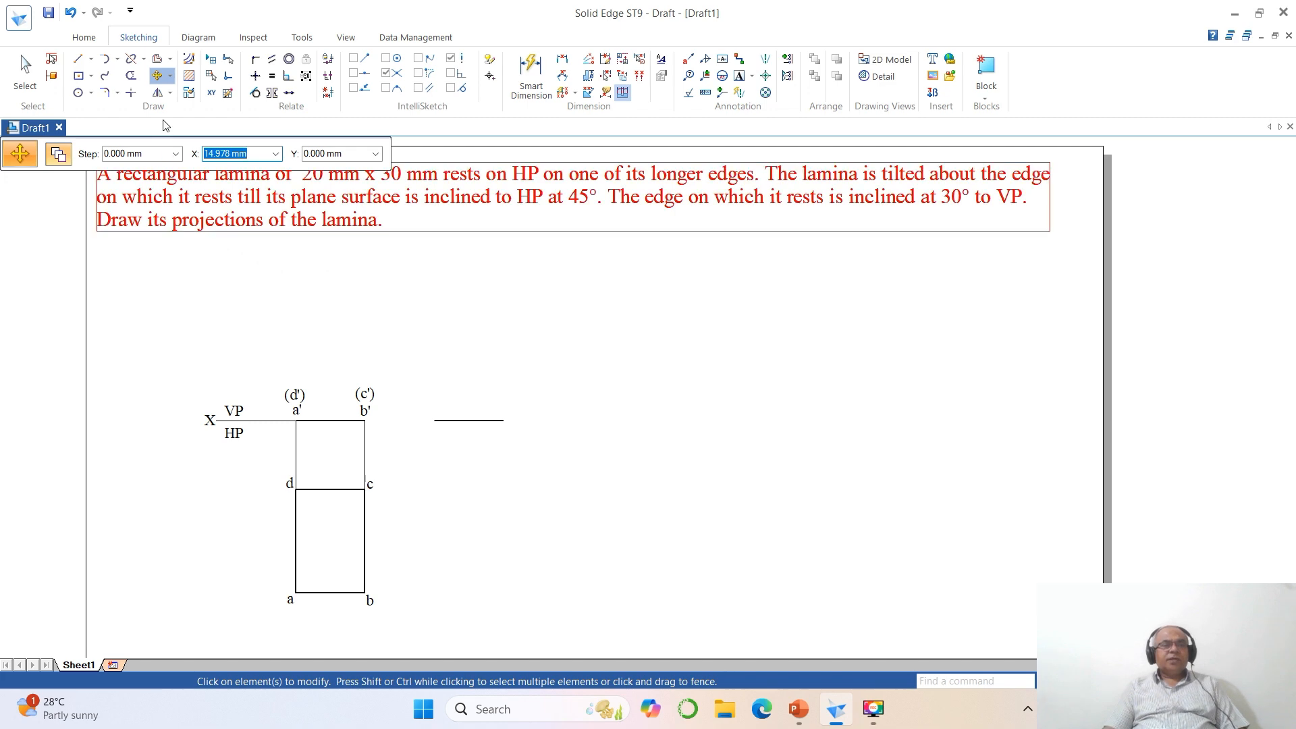
{"action": "left_click", "coordinate": [170, 76]}
{"action": "left_click", "coordinate": [186, 112]}
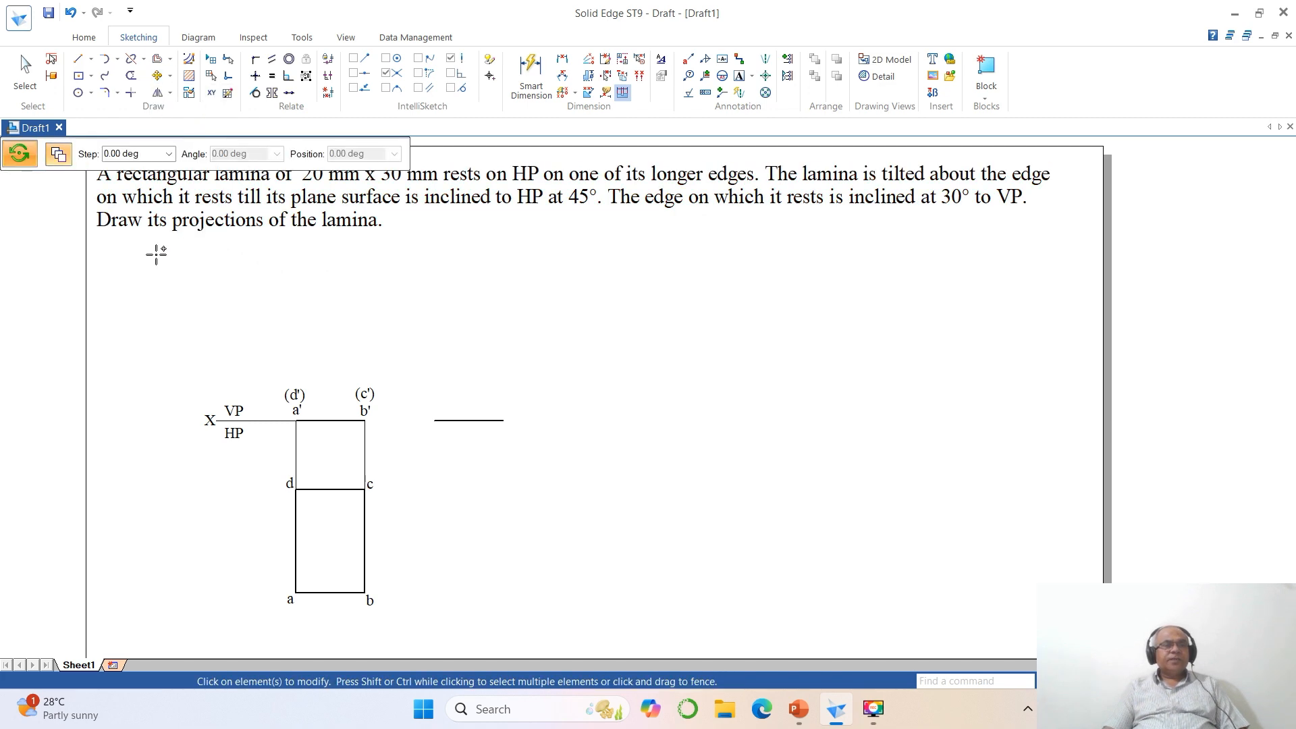
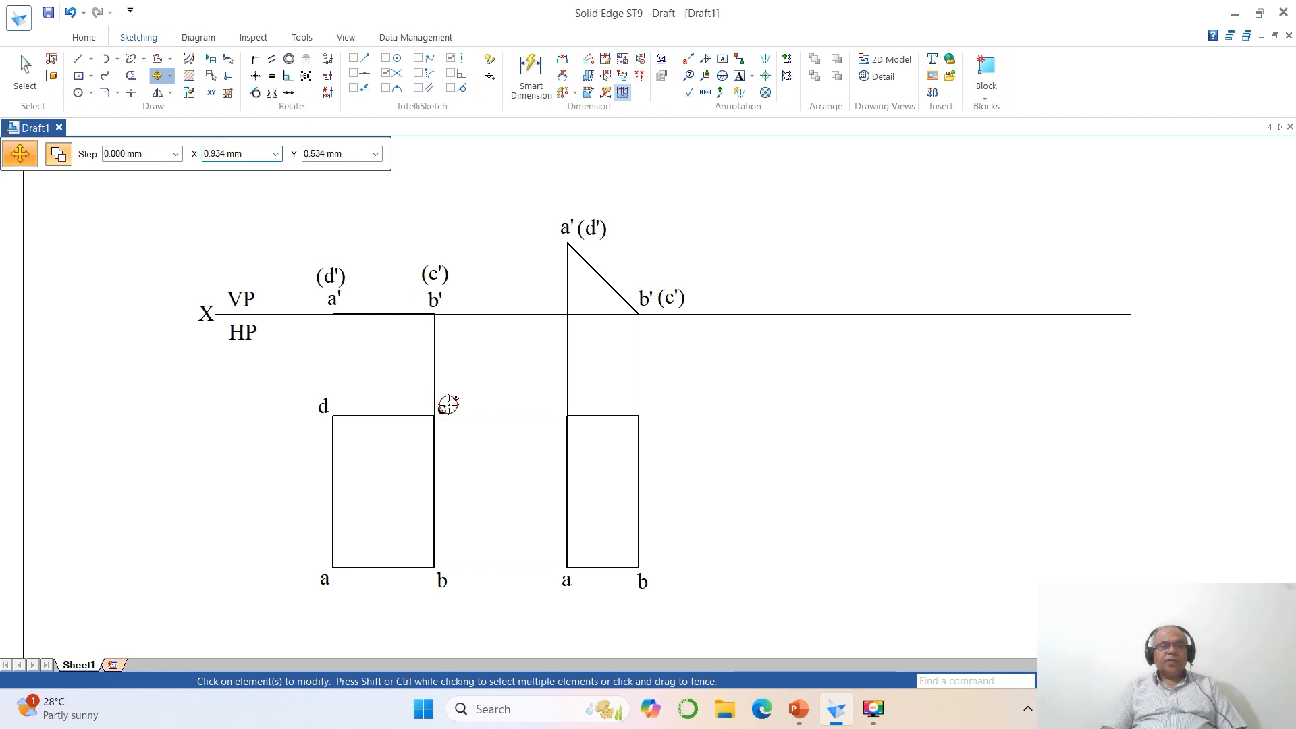
- Copy labels c and d from the first top view to the matching upper corners of the second top view
{"action": "left_click", "coordinate": [443, 407]}
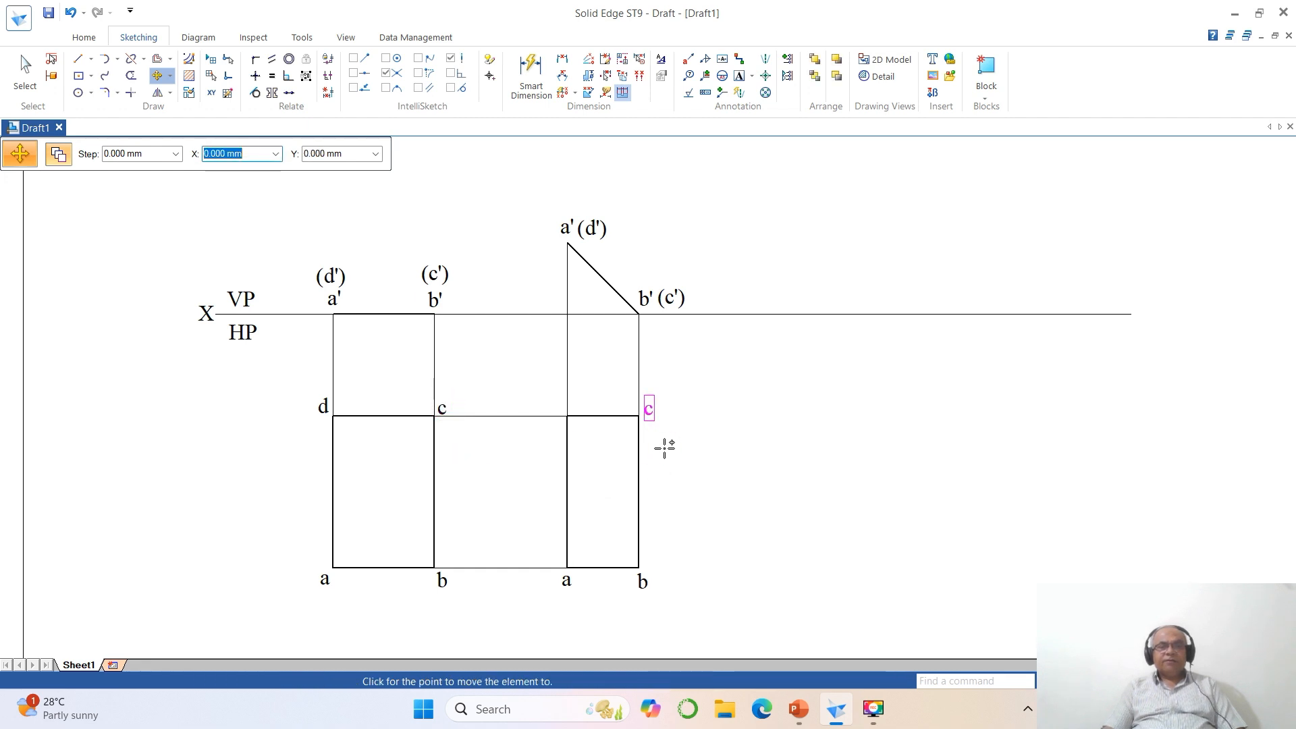
{"action": "left_click", "coordinate": [664, 449]}
{"action": "key", "text": "Escape"}
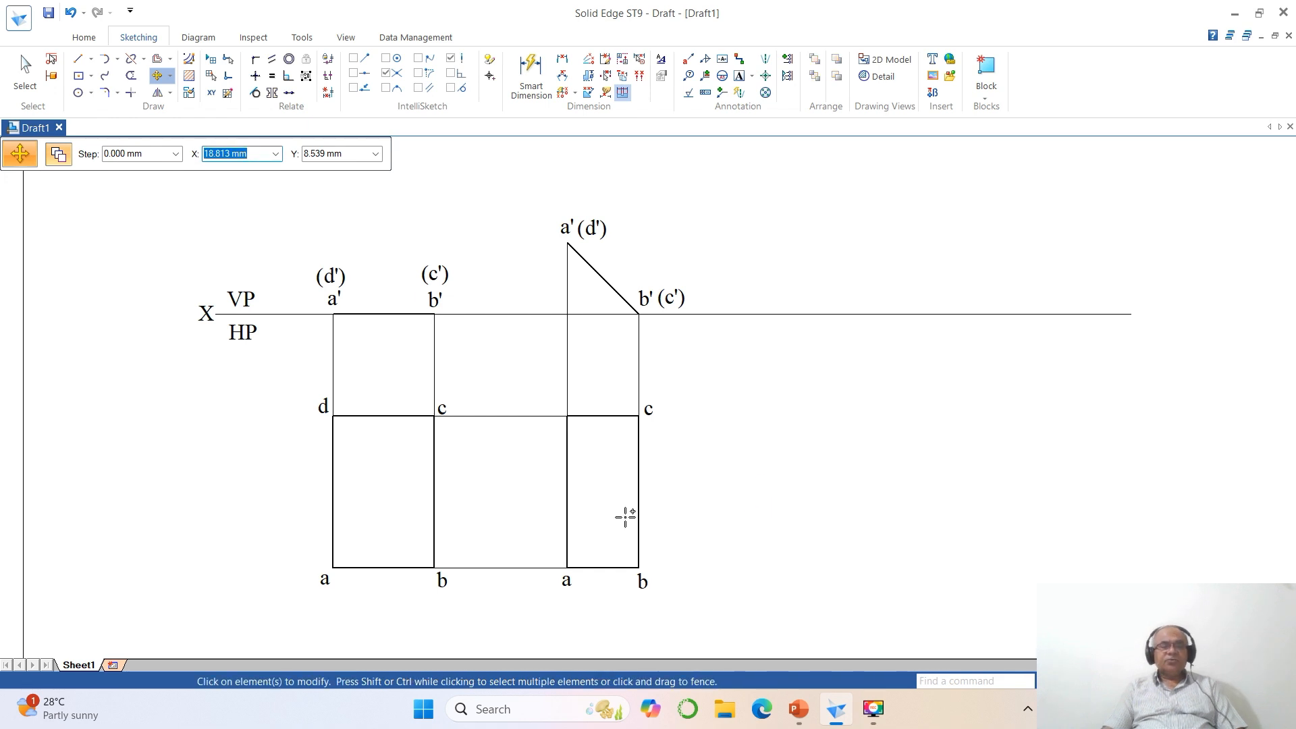
{"action": "left_click", "coordinate": [322, 409]}
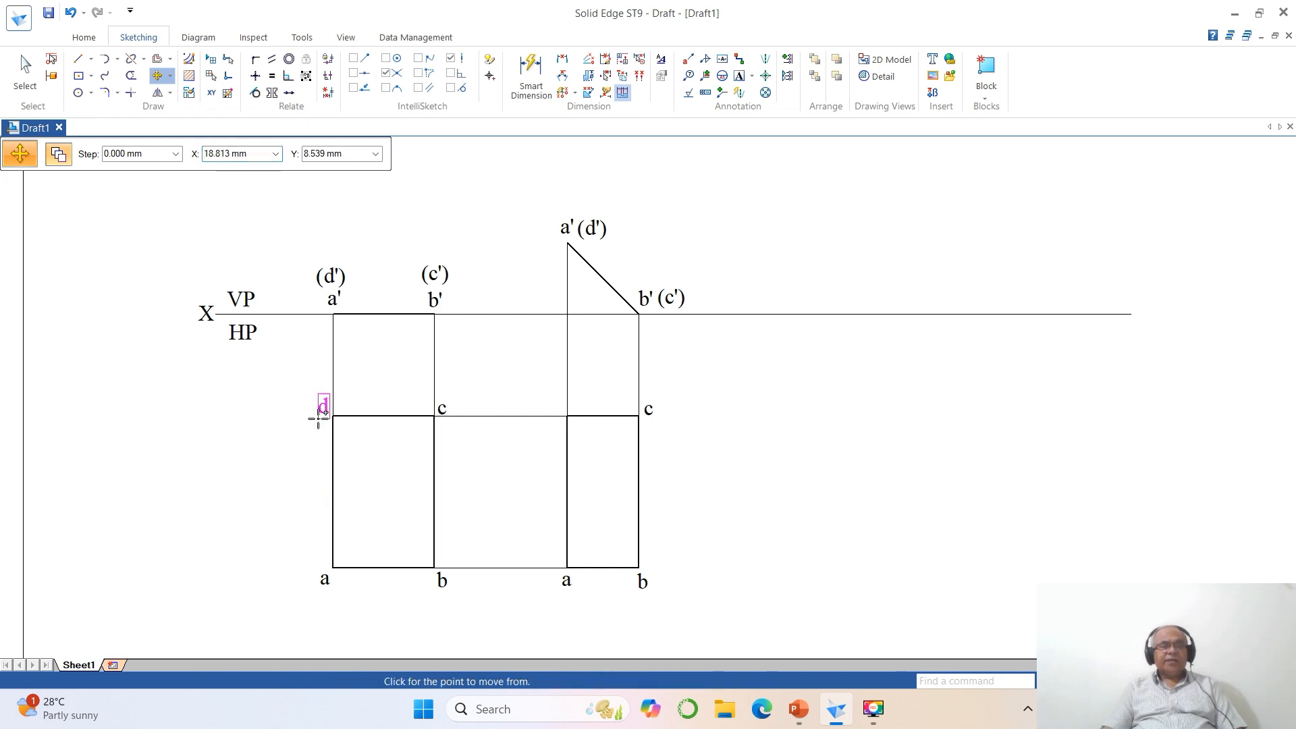
{"action": "left_click", "coordinate": [268, 450]}
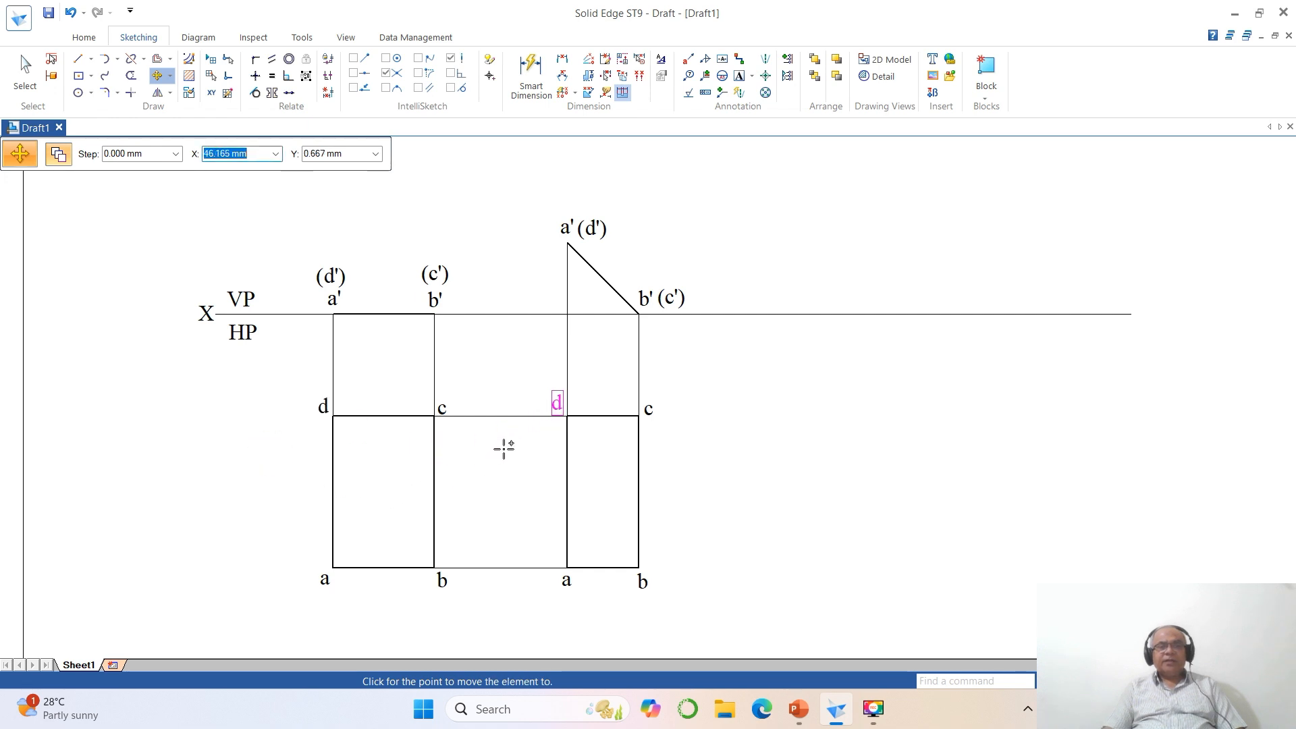
{"action": "left_click", "coordinate": [503, 449]}
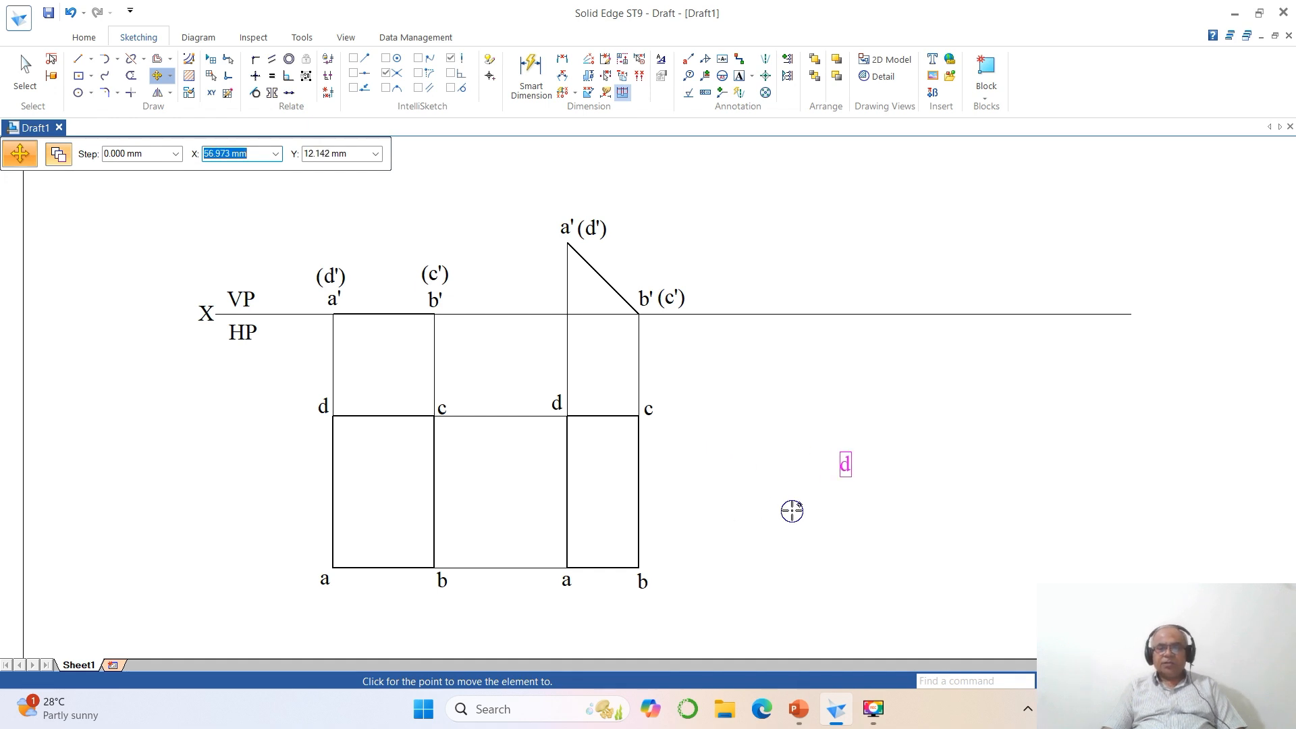
{"action": "key", "text": "Escape"}
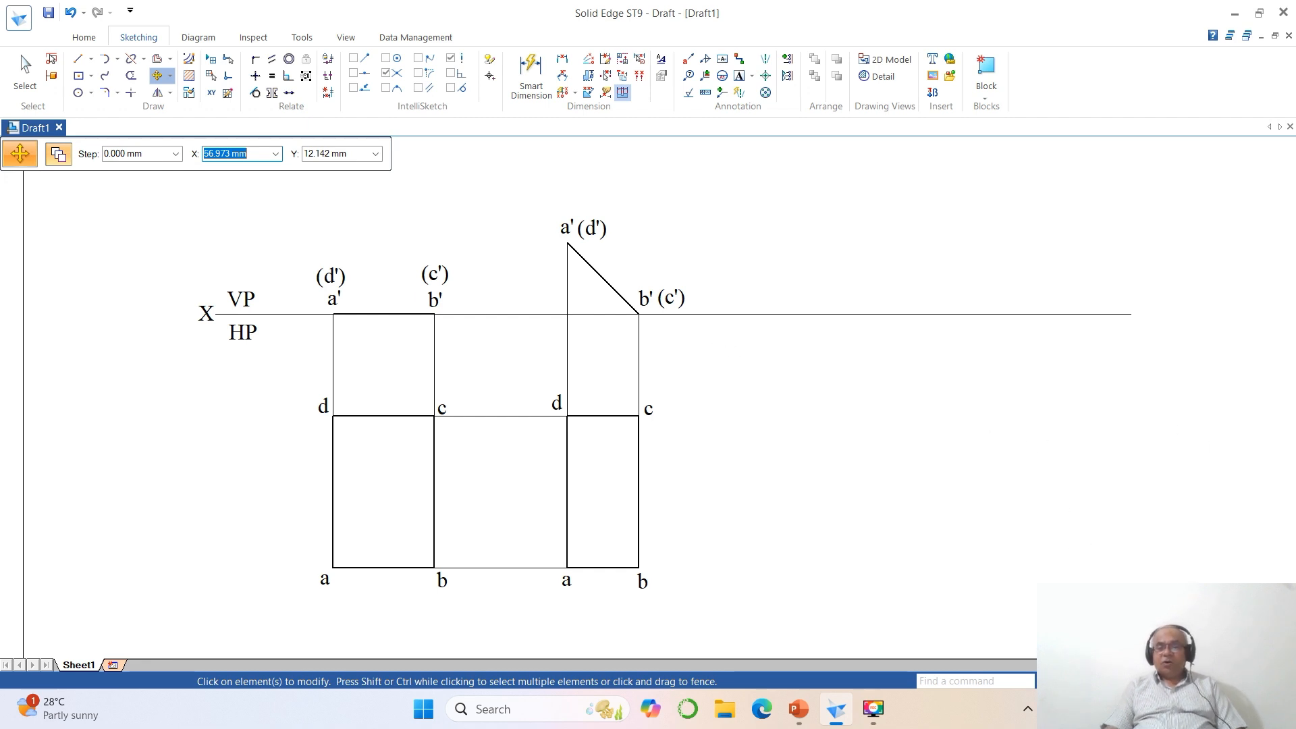
- Copy the second top view's rectangle to the empty area on its right, below the reference line
{"action": "left_click", "coordinate": [1129, 681]}
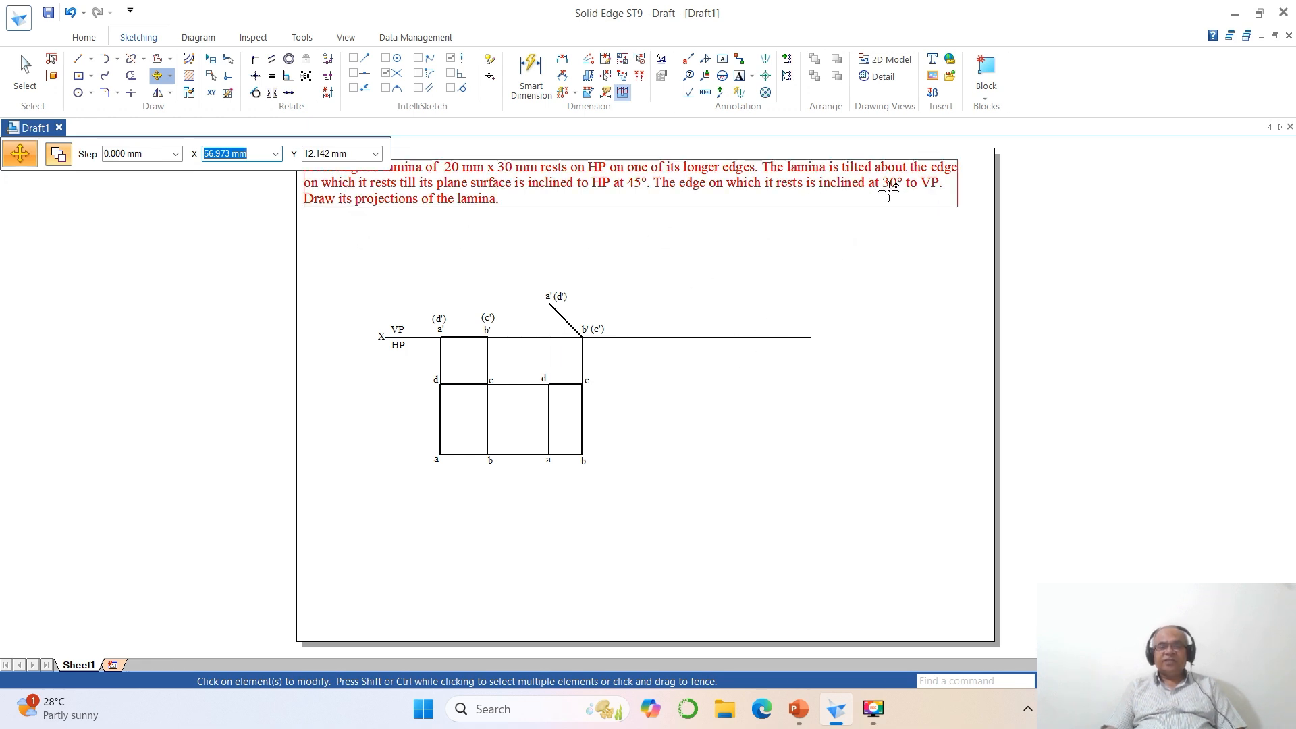
{"action": "left_click", "coordinate": [1107, 681]}
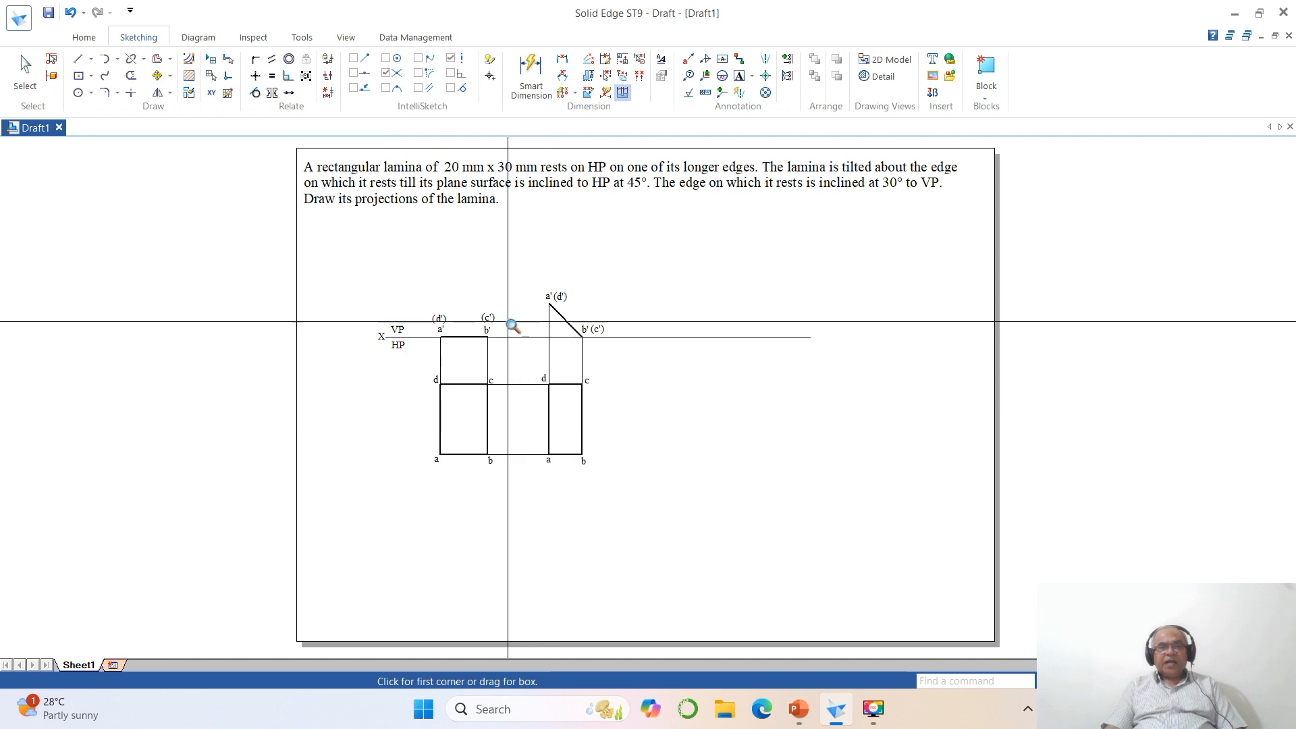
{"action": "left_click", "coordinate": [366, 255]}
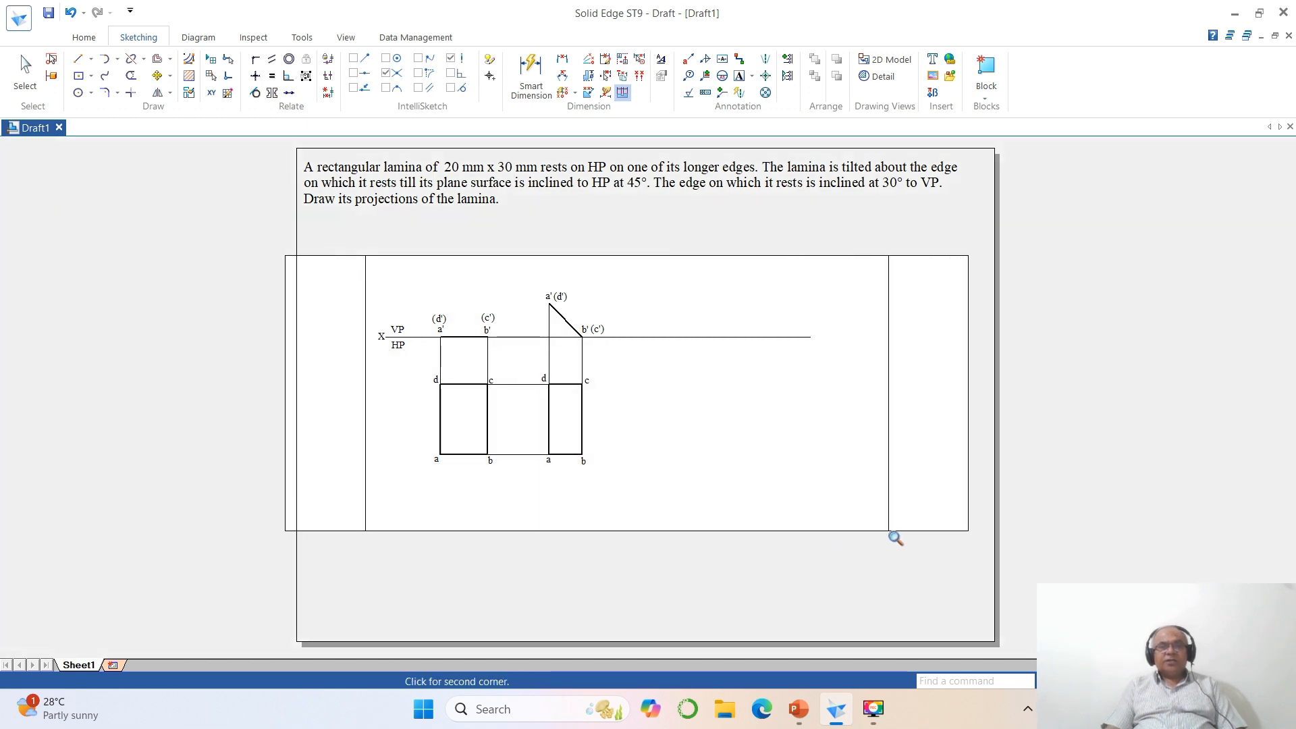
{"action": "left_click", "coordinate": [893, 535]}
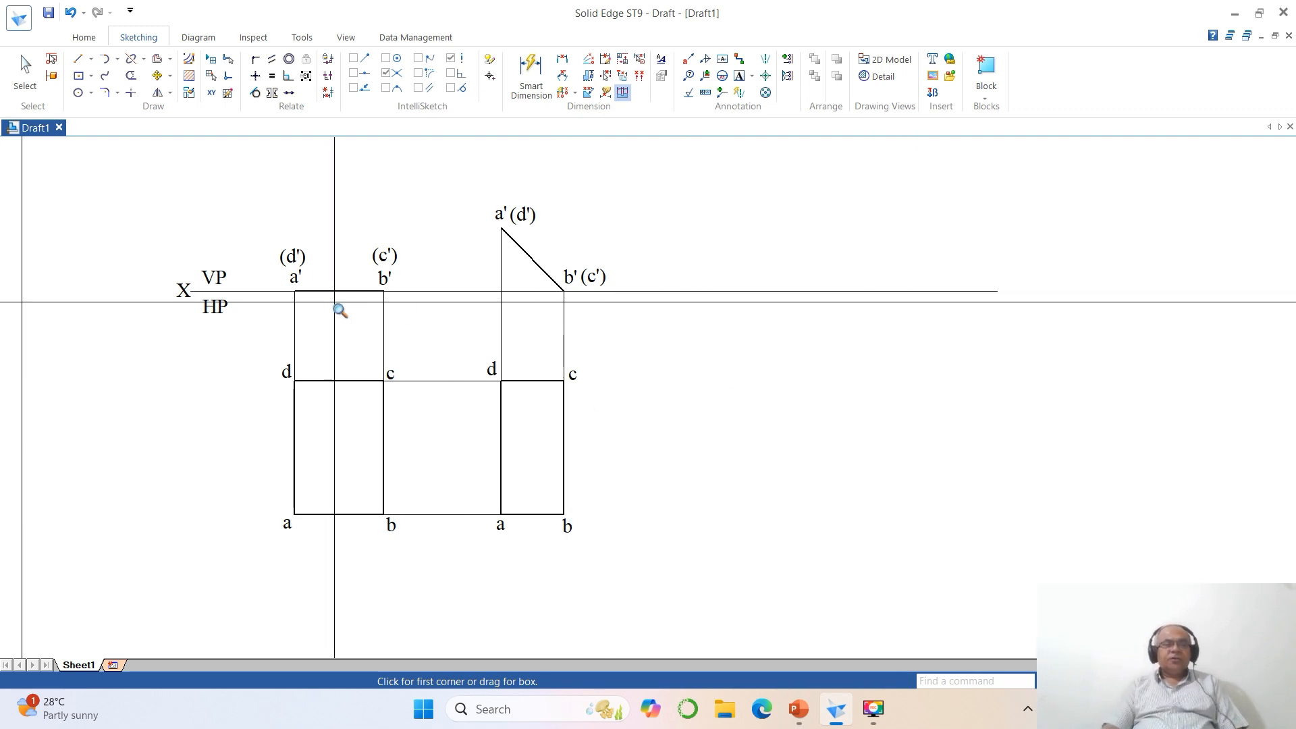
{"action": "left_click", "coordinate": [157, 76]}
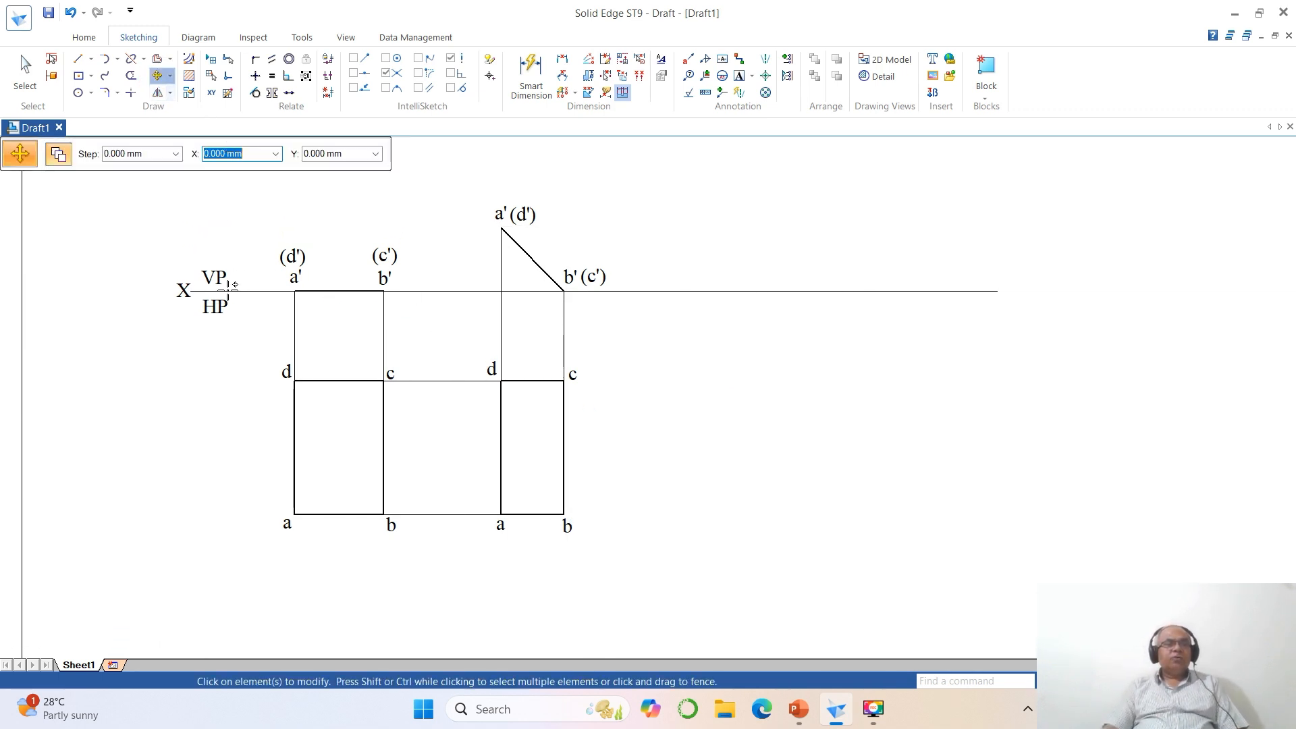
{"action": "left_click", "coordinate": [501, 457]}
{"action": "left_click", "coordinate": [527, 456]}
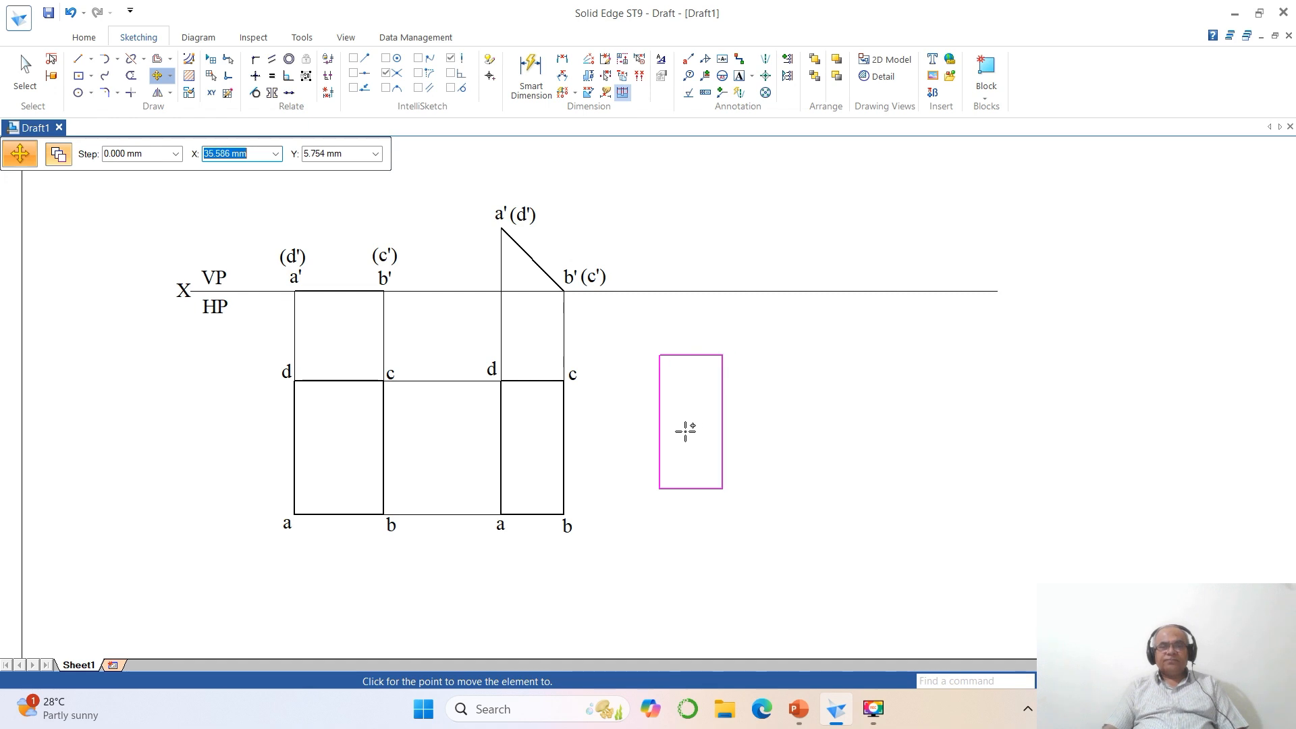
{"action": "left_click", "coordinate": [685, 430]}
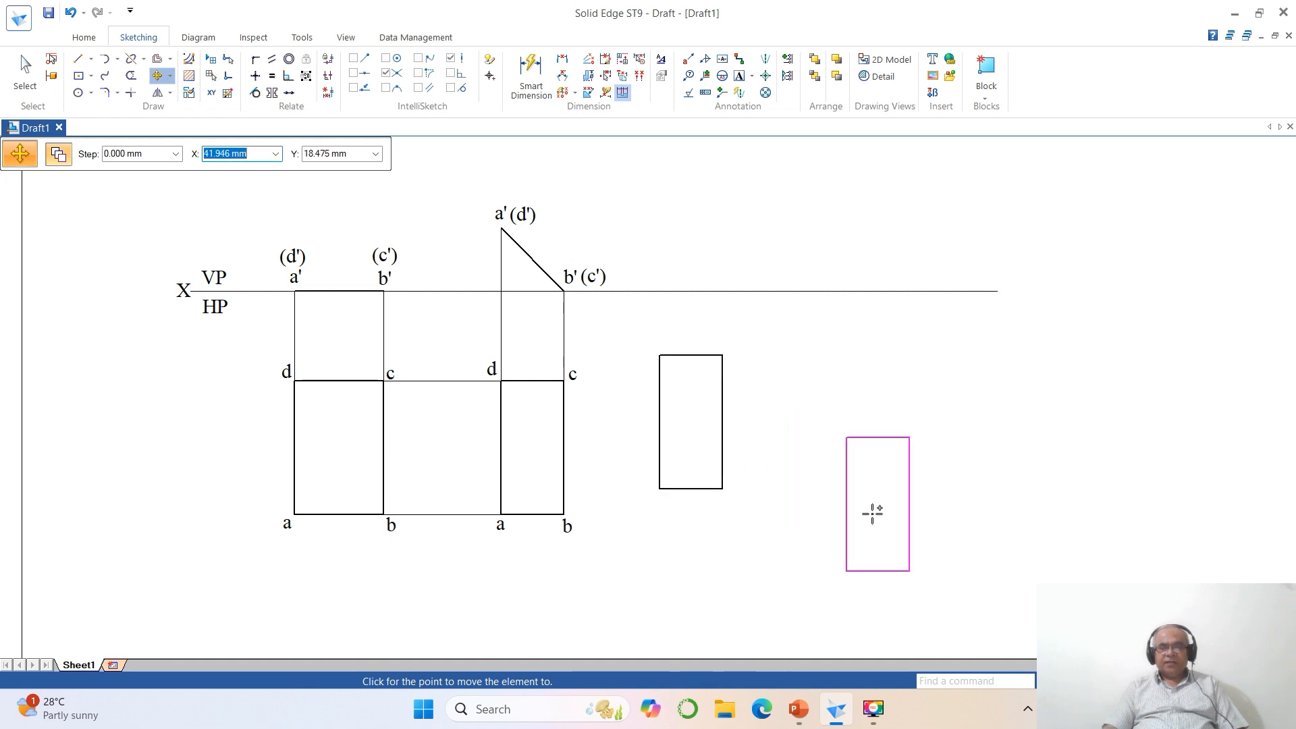
{"action": "key", "text": "Escape"}
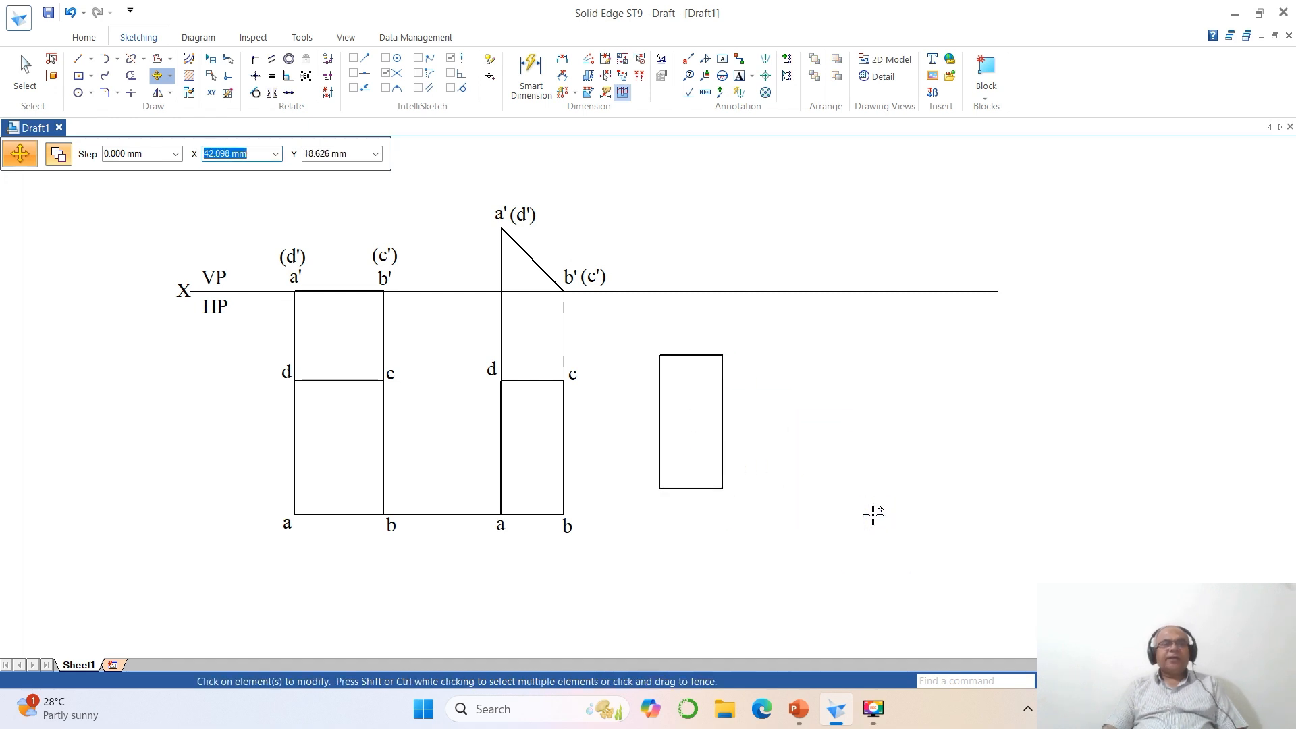
- Rotate the copied rectangle 60° counterclockwise about its upper-right corner, without keeping the original
{"action": "left_click", "coordinate": [170, 75]}
{"action": "left_click", "coordinate": [180, 108]}
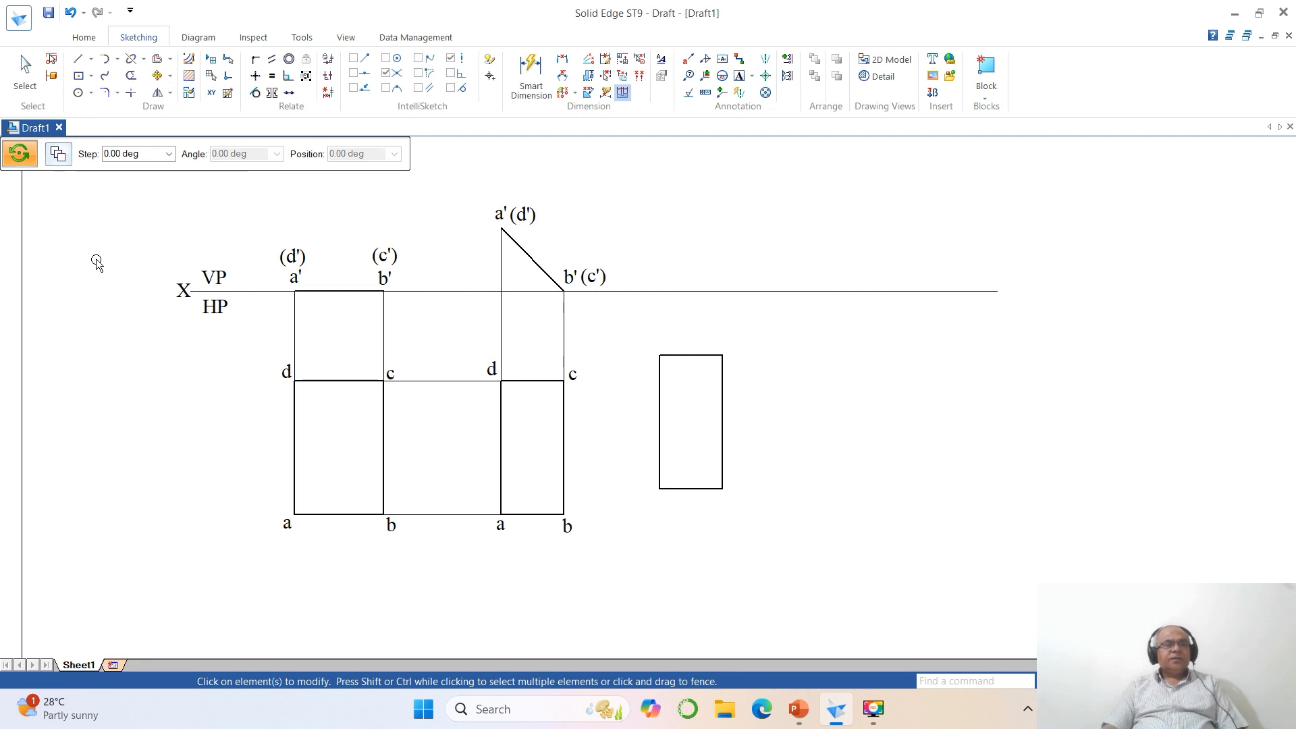
{"action": "left_click", "coordinate": [698, 488]}
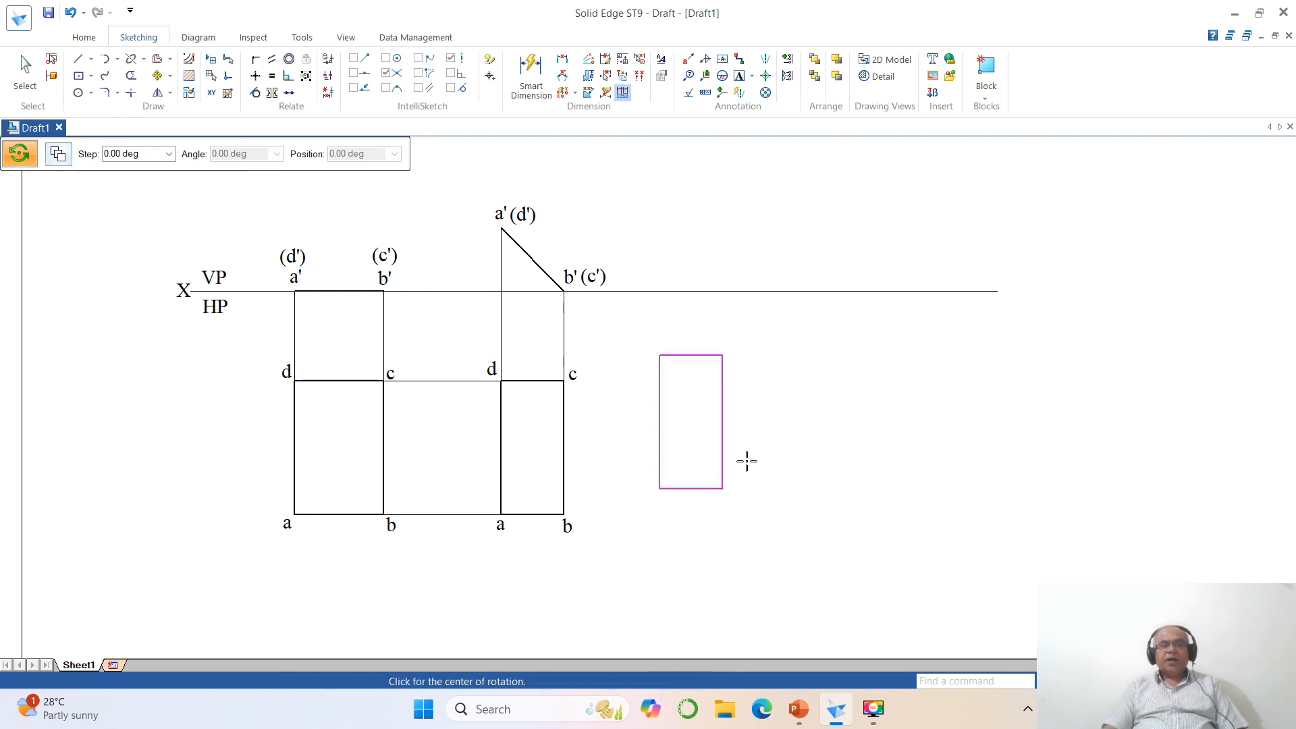
{"action": "left_click", "coordinate": [722, 354]}
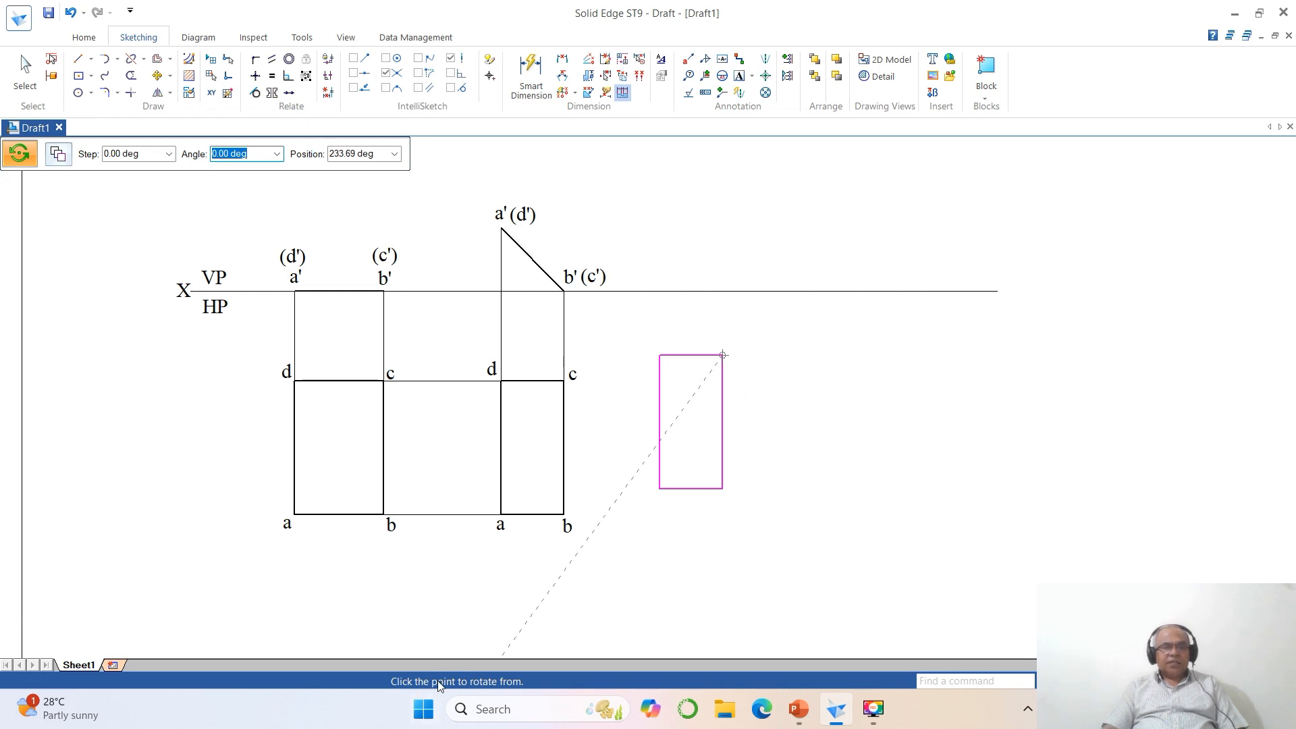
{"action": "left_click", "coordinate": [722, 489]}
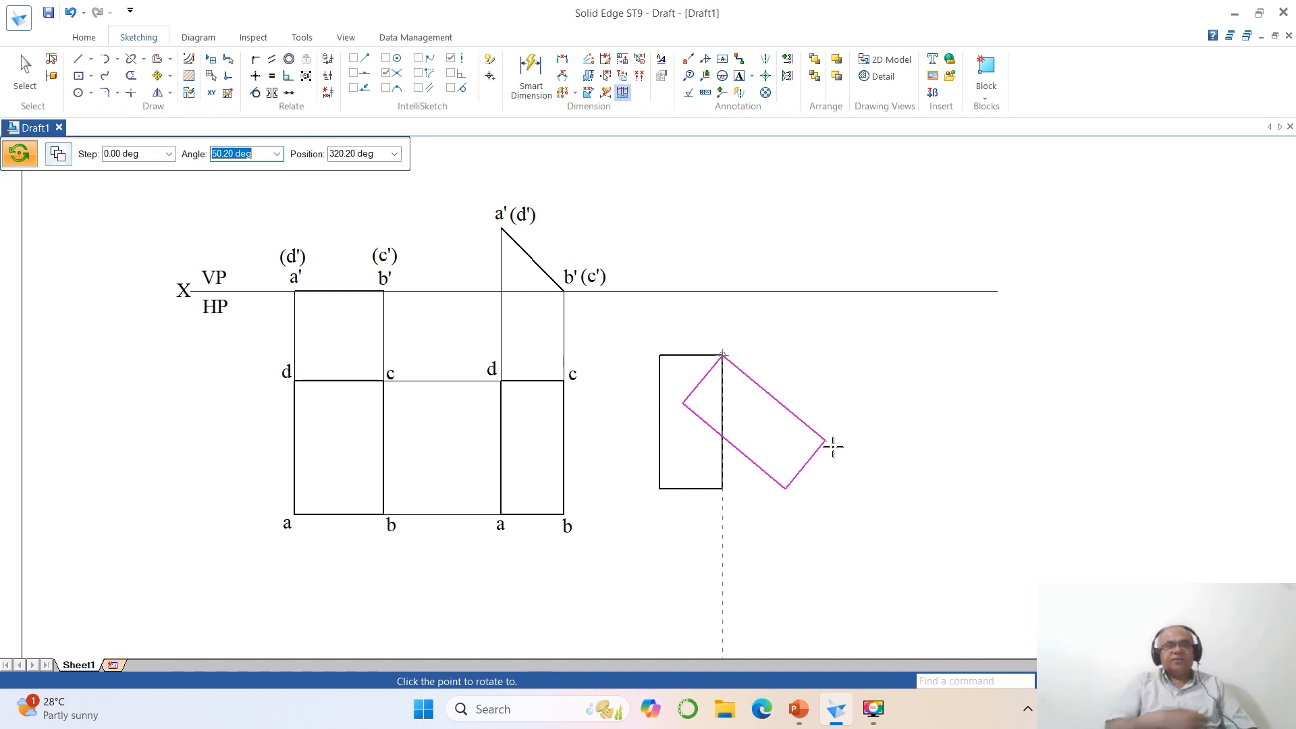
{"action": "type", "text": "6"}
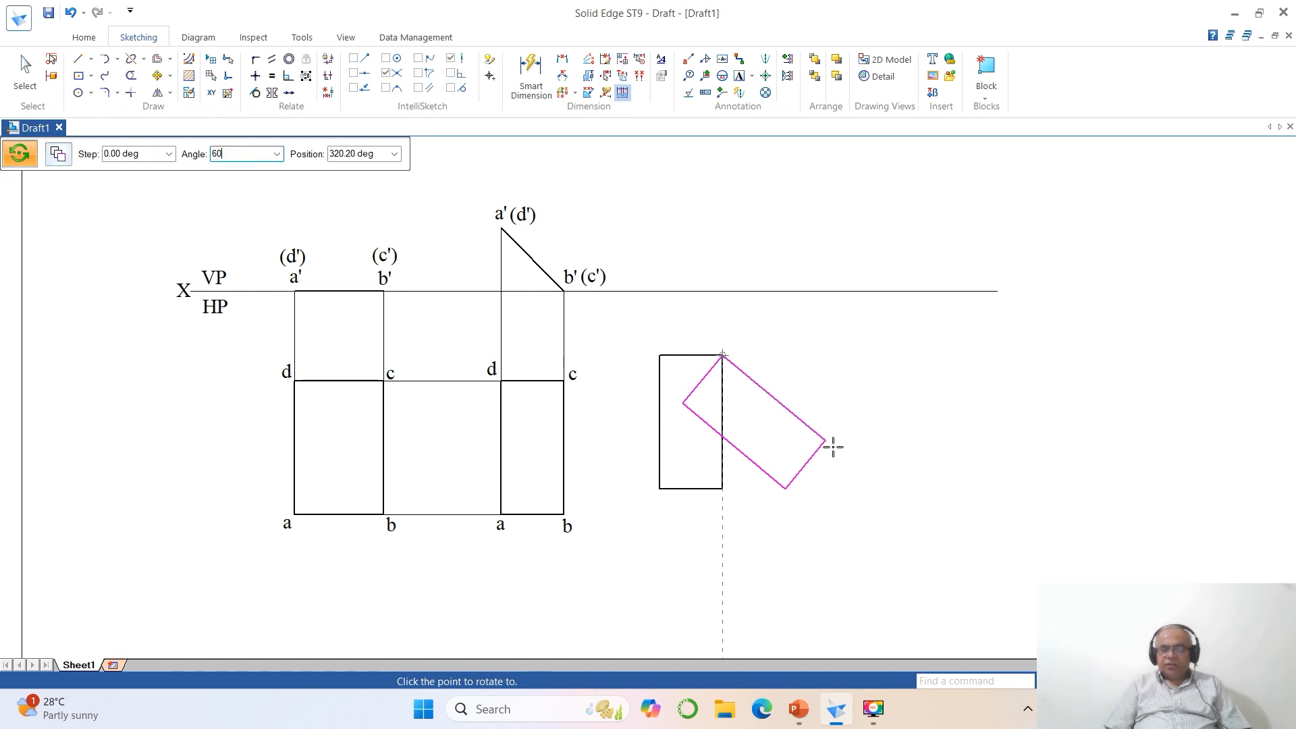
{"action": "type", "text": "0"}
{"action": "key", "text": "Tab"}
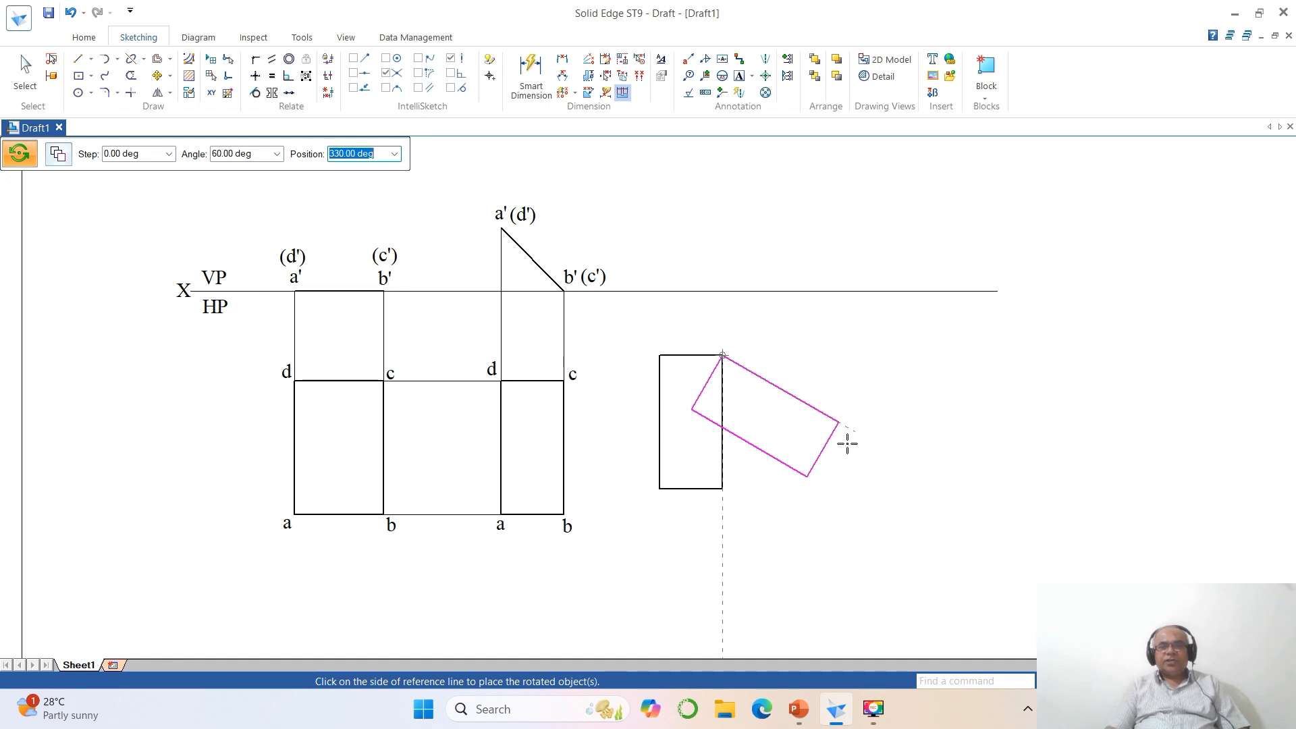
{"action": "left_click", "coordinate": [847, 443]}
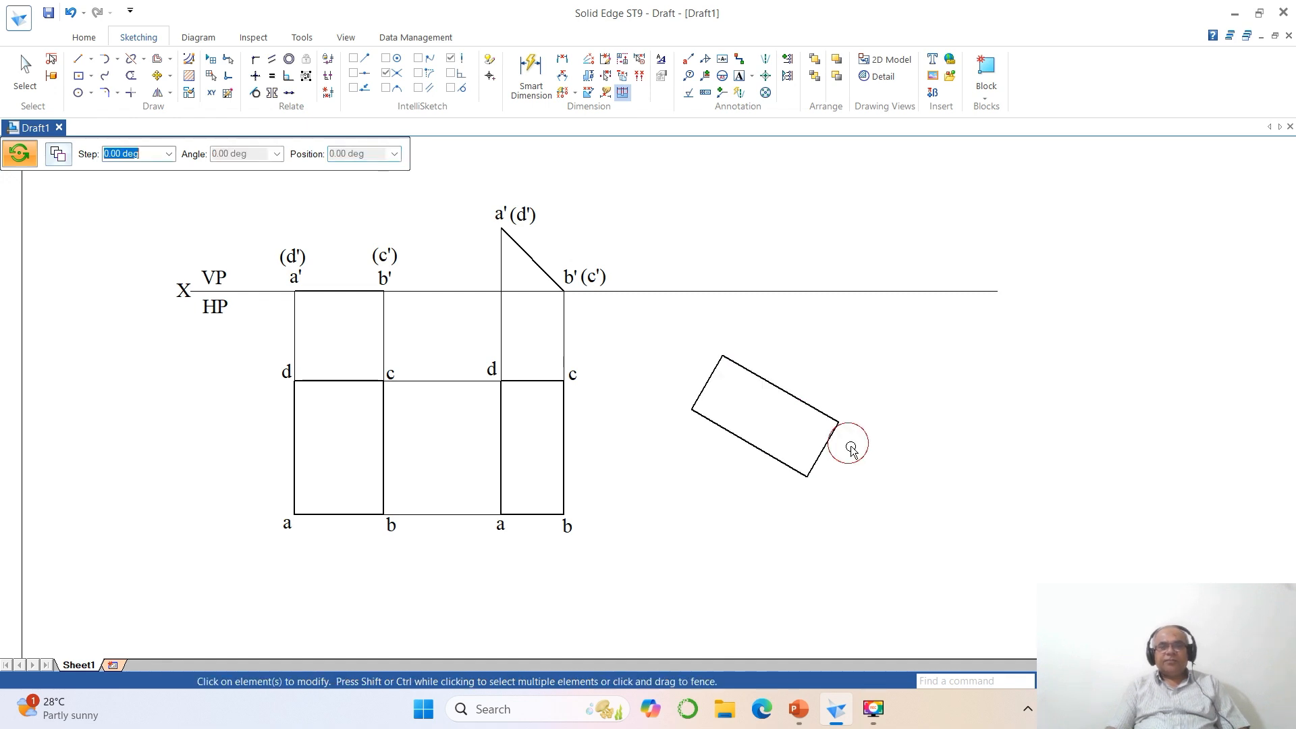
- Move the rotated rectangle about 6 mm left and 1 mm up
{"action": "left_click", "coordinate": [157, 75]}
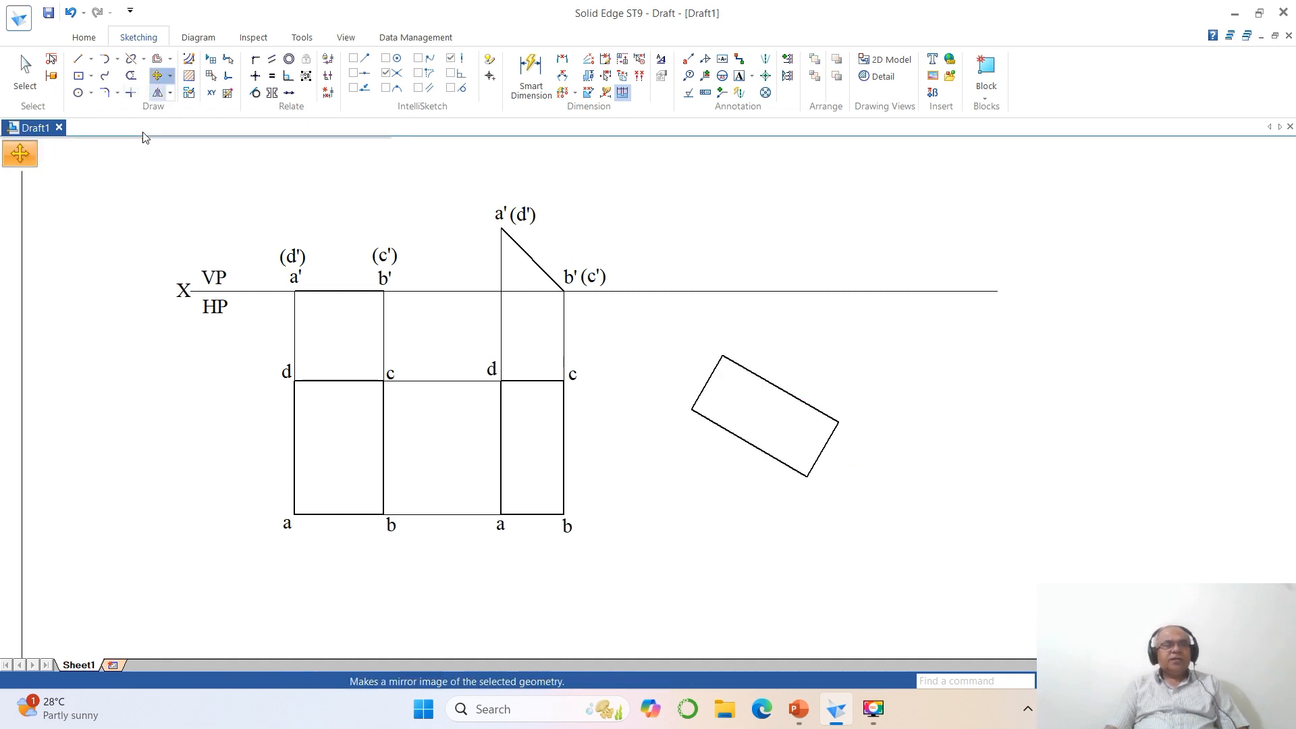
{"action": "left_click", "coordinate": [803, 471]}
{"action": "left_click", "coordinate": [905, 527]}
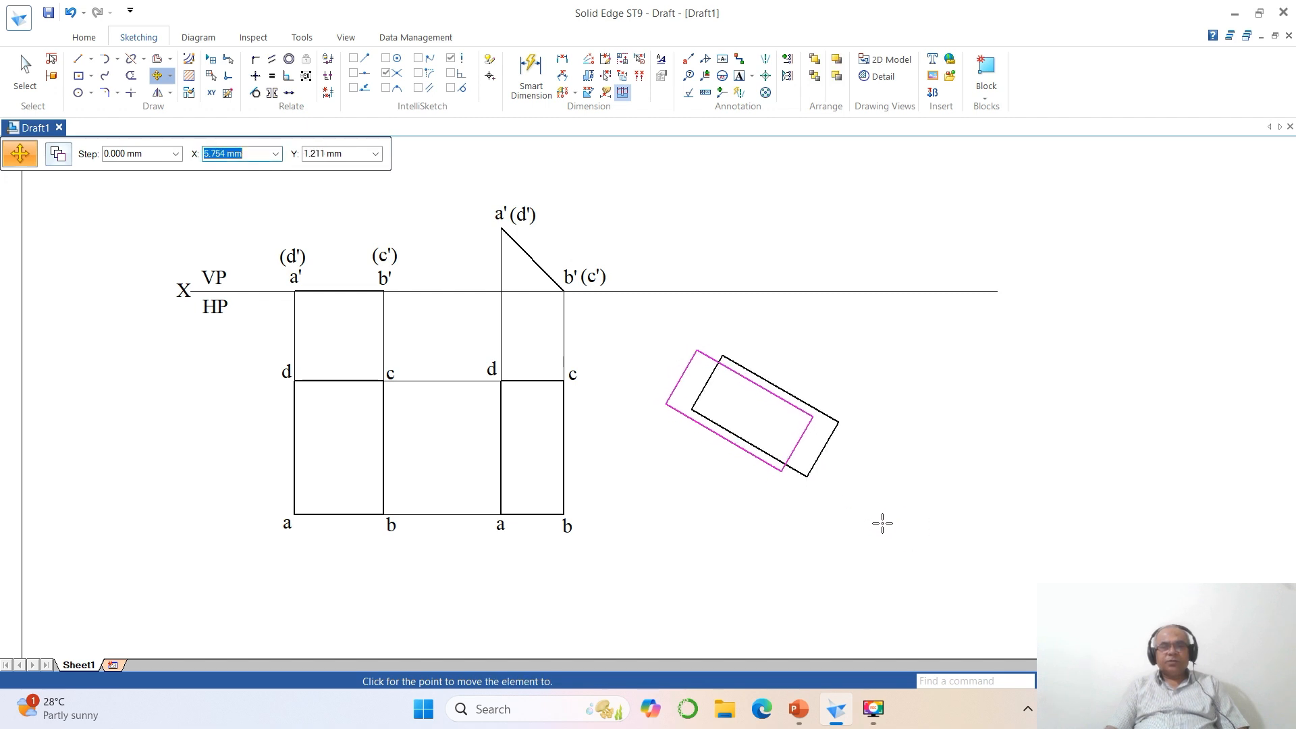
{"action": "left_click", "coordinate": [880, 524]}
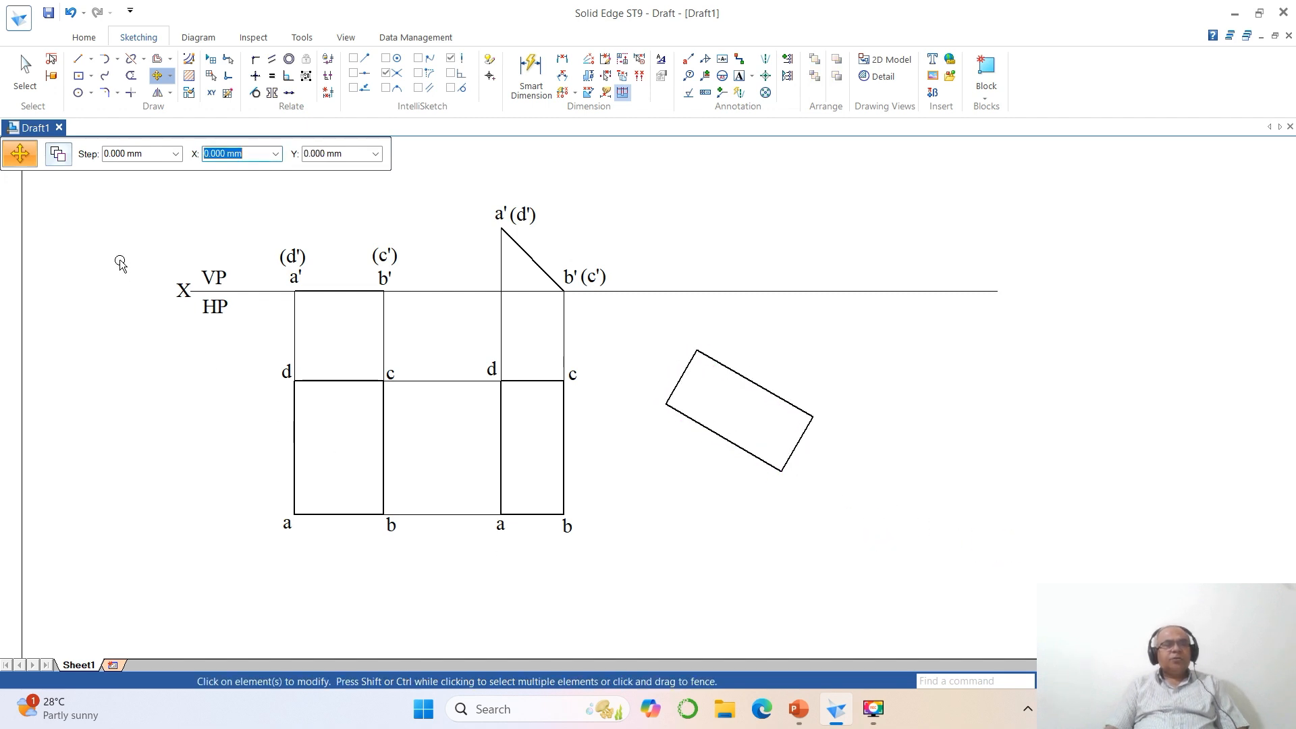
- Copy labels b and c from the second top view to the rotated rectangle's right and uppermost corners
{"action": "left_click", "coordinate": [58, 155]}
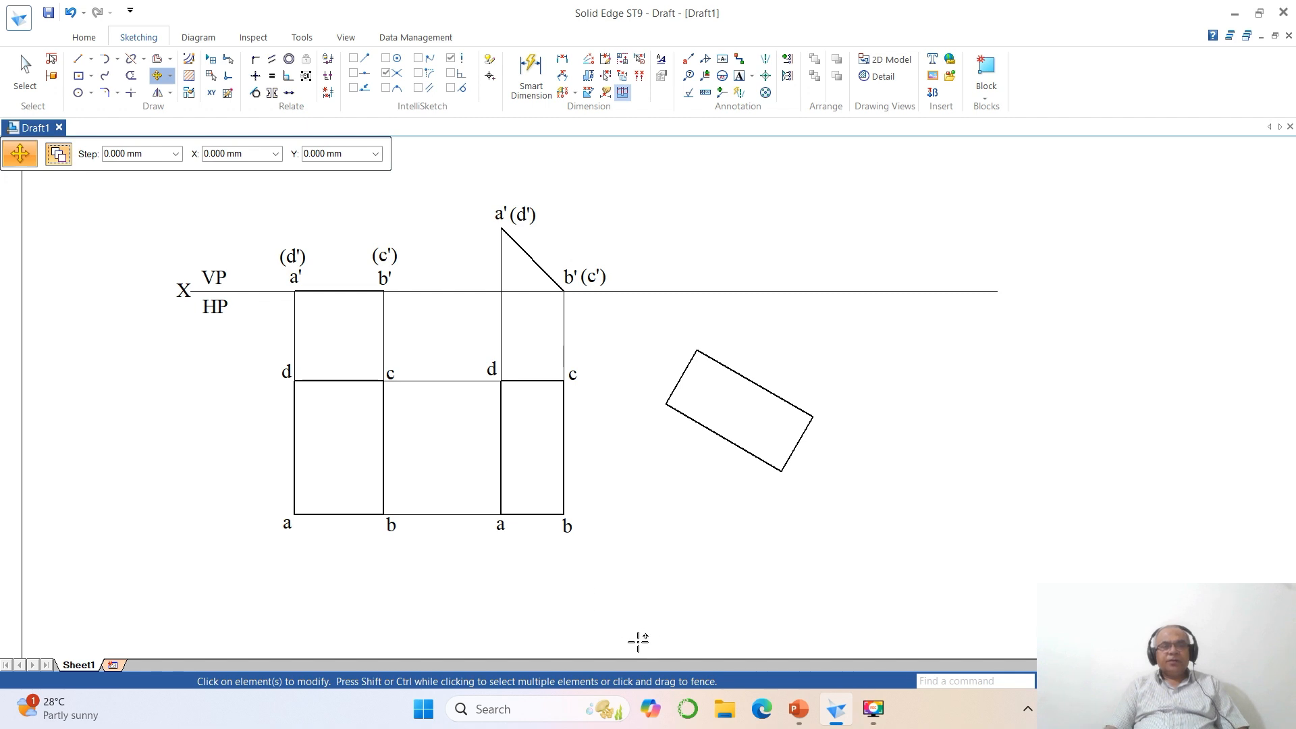
{"action": "left_click", "coordinate": [566, 526]}
{"action": "left_click", "coordinate": [558, 565]}
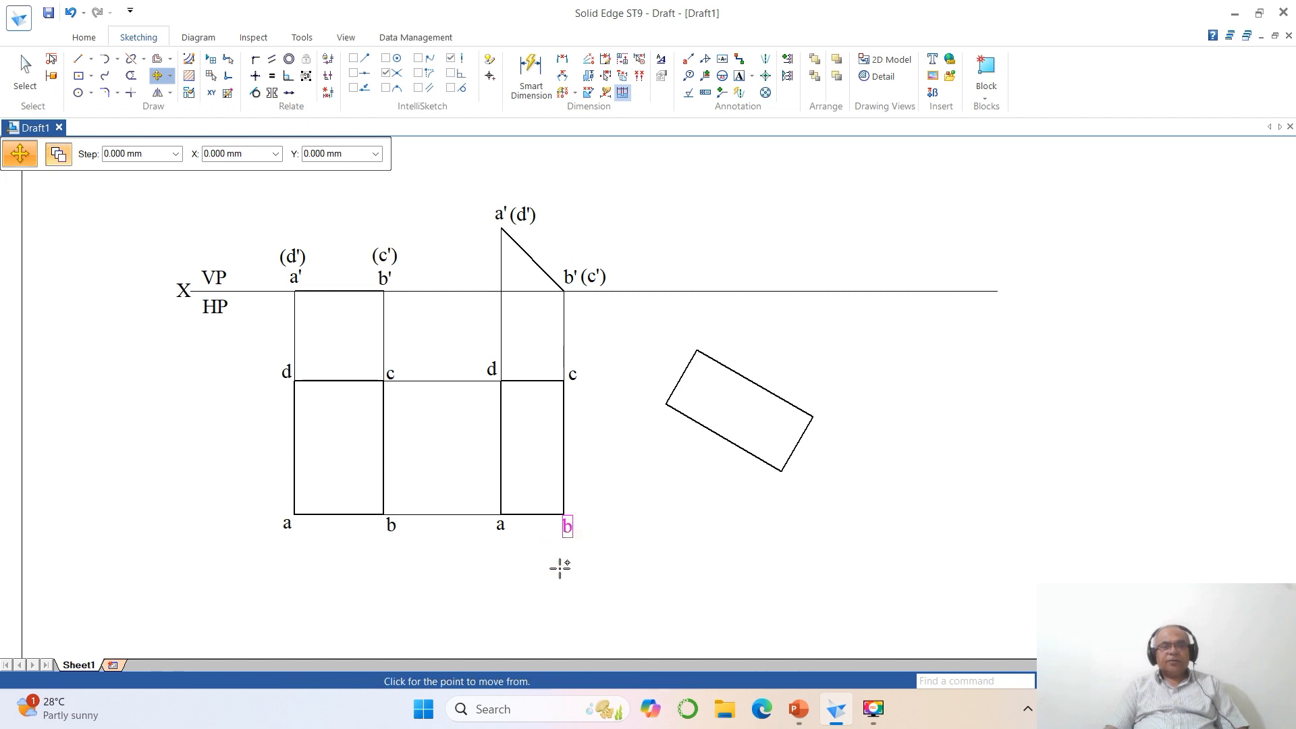
{"action": "left_click", "coordinate": [807, 469]}
{"action": "right_click", "coordinate": [806, 476]}
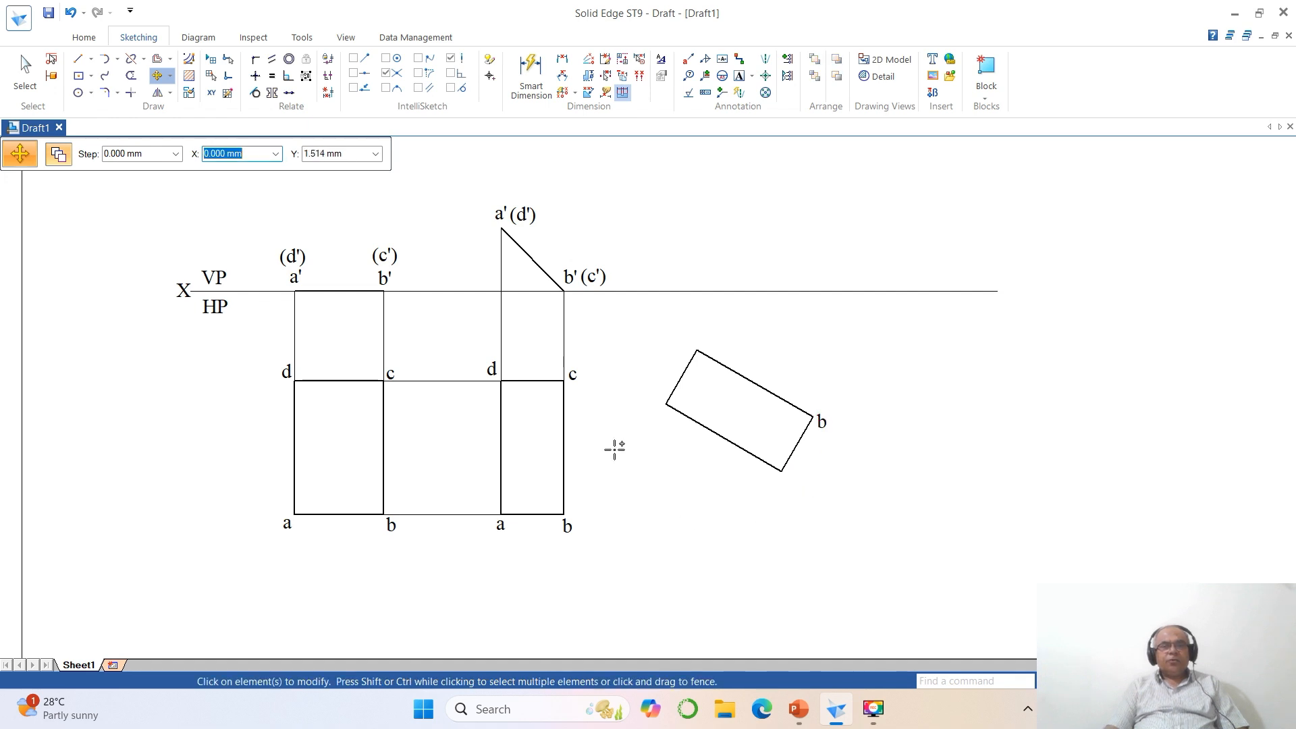
{"action": "left_click", "coordinate": [573, 376]}
{"action": "left_click", "coordinate": [589, 434]}
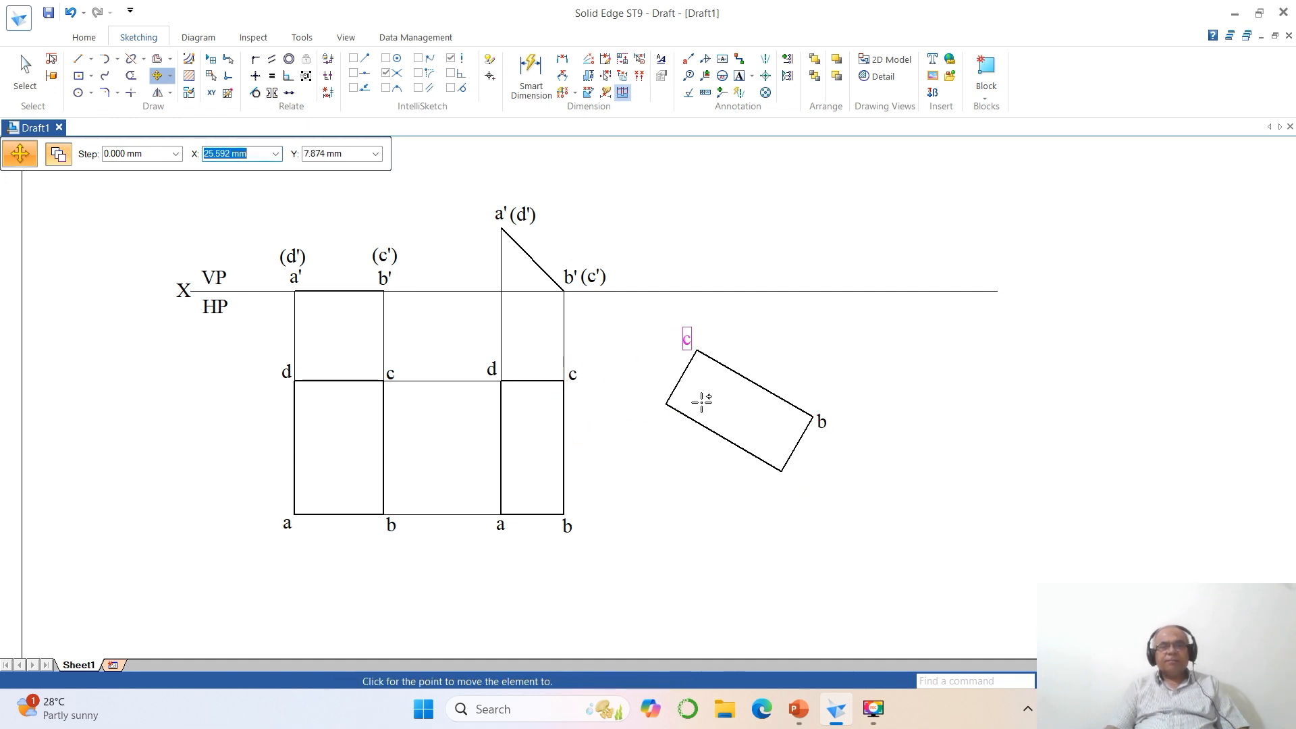
{"action": "left_click", "coordinate": [699, 403]}
{"action": "right_click", "coordinate": [702, 410]}
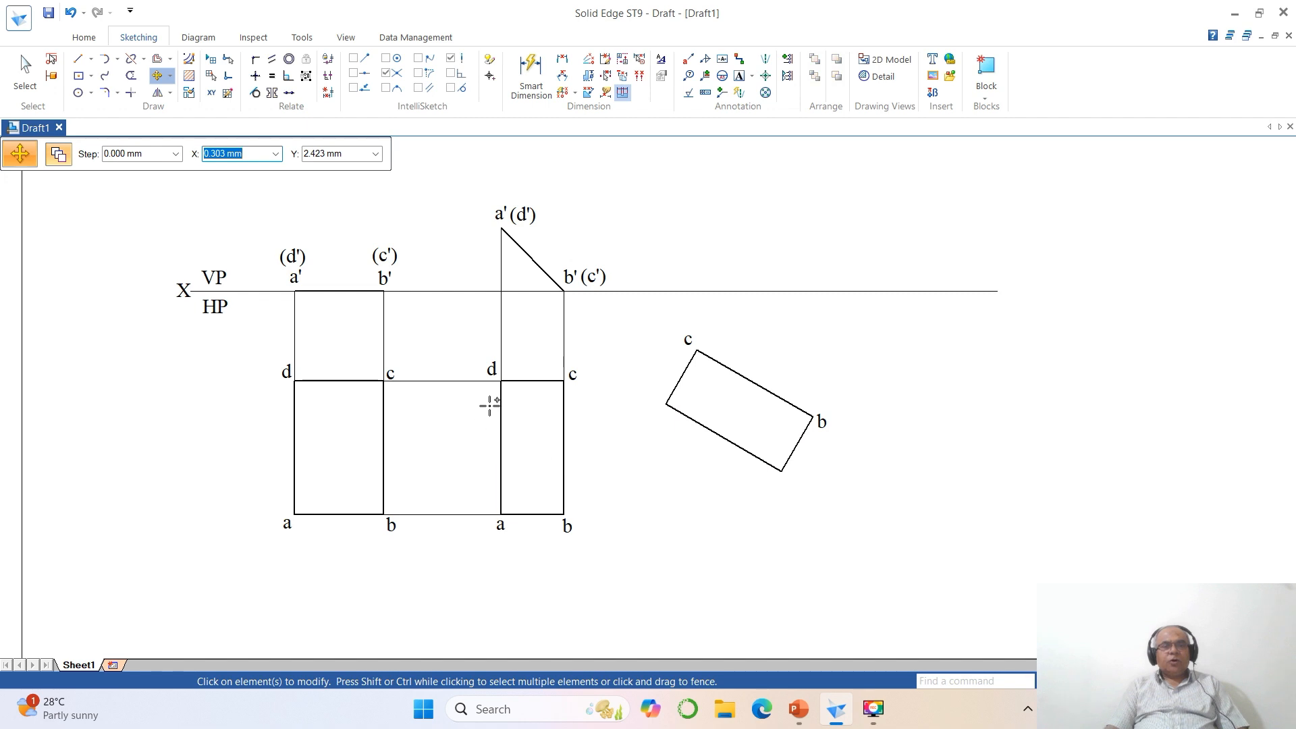
- Copy labels d and a from the second top view to the rotated rectangle's left and lowest corners
{"action": "left_click", "coordinate": [505, 373]}
{"action": "left_click", "coordinate": [500, 407]}
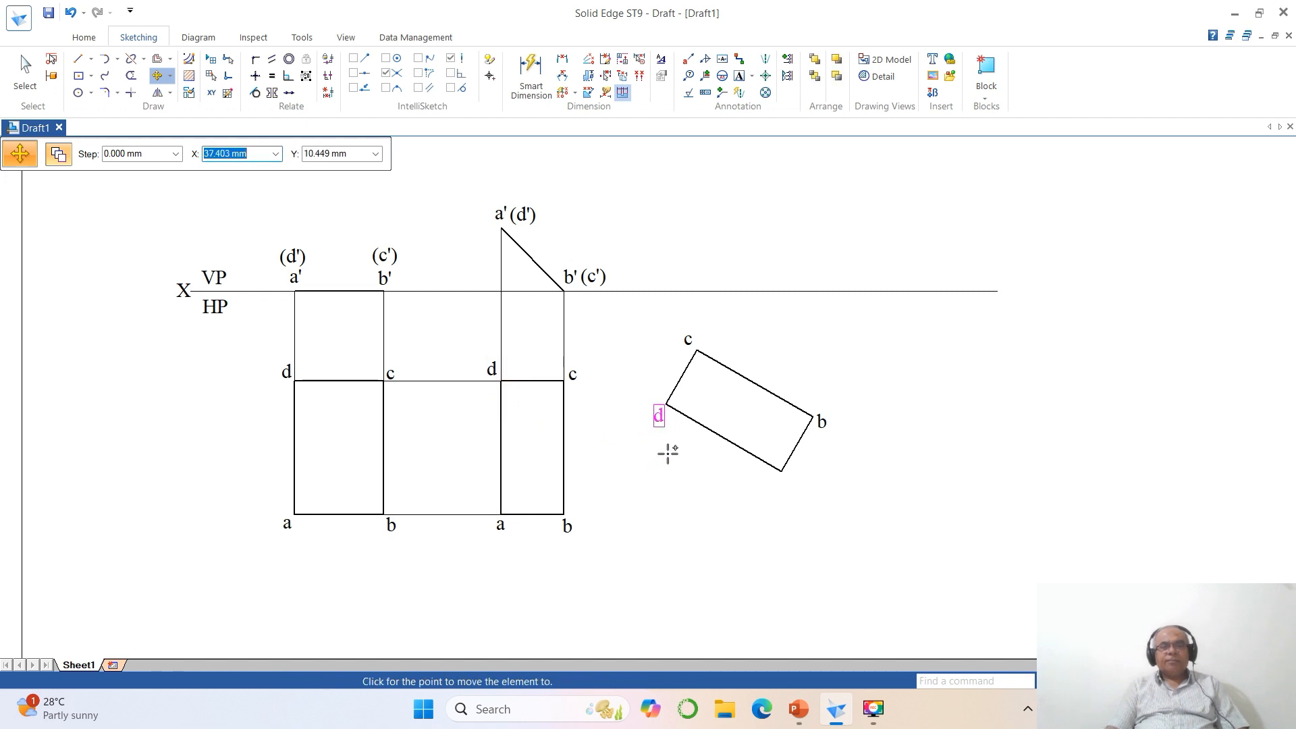
{"action": "left_click", "coordinate": [666, 454]}
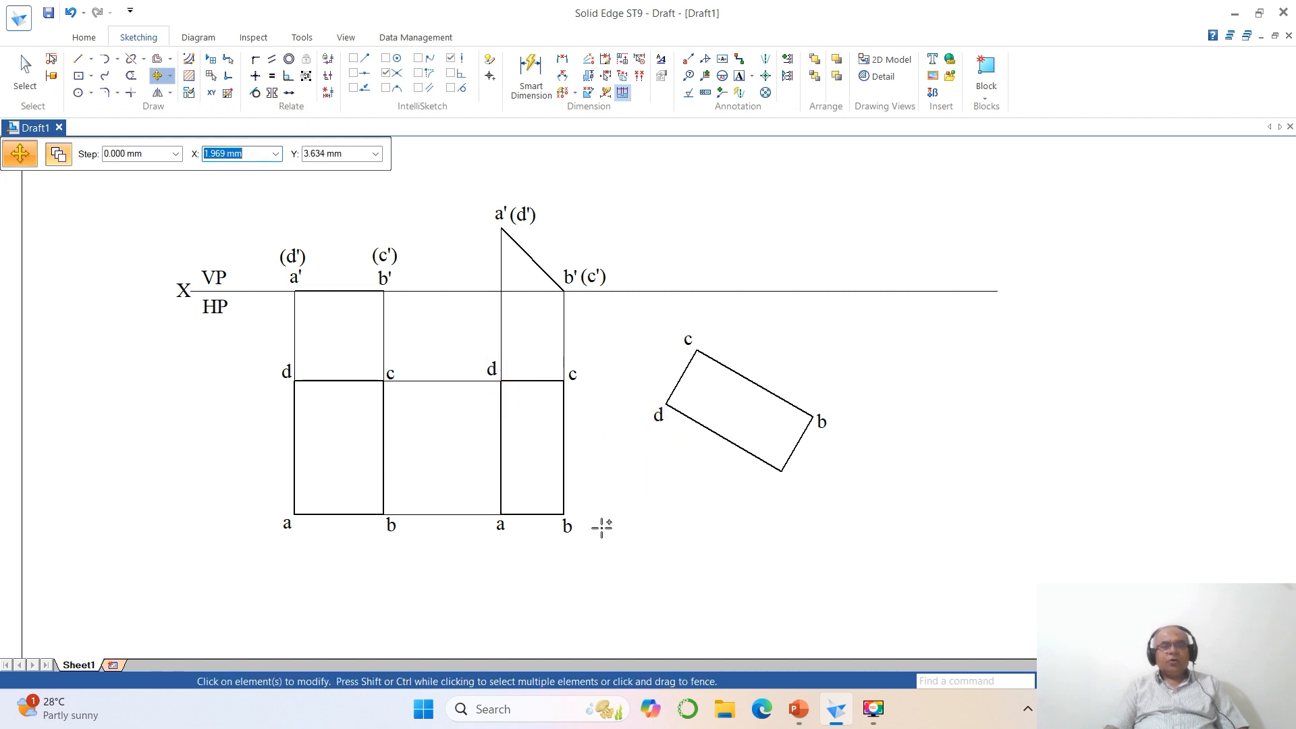
{"action": "left_click", "coordinate": [499, 540]}
{"action": "left_click", "coordinate": [497, 552]}
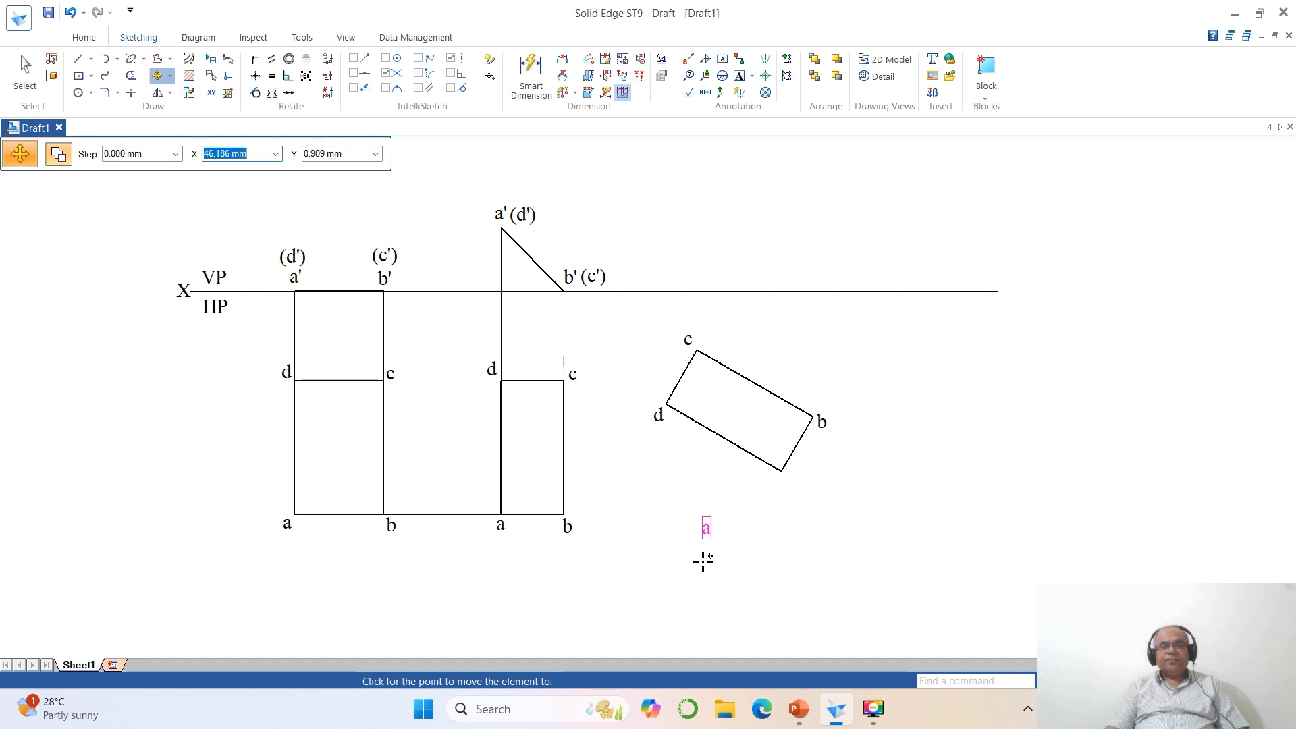
{"action": "left_click", "coordinate": [774, 516]}
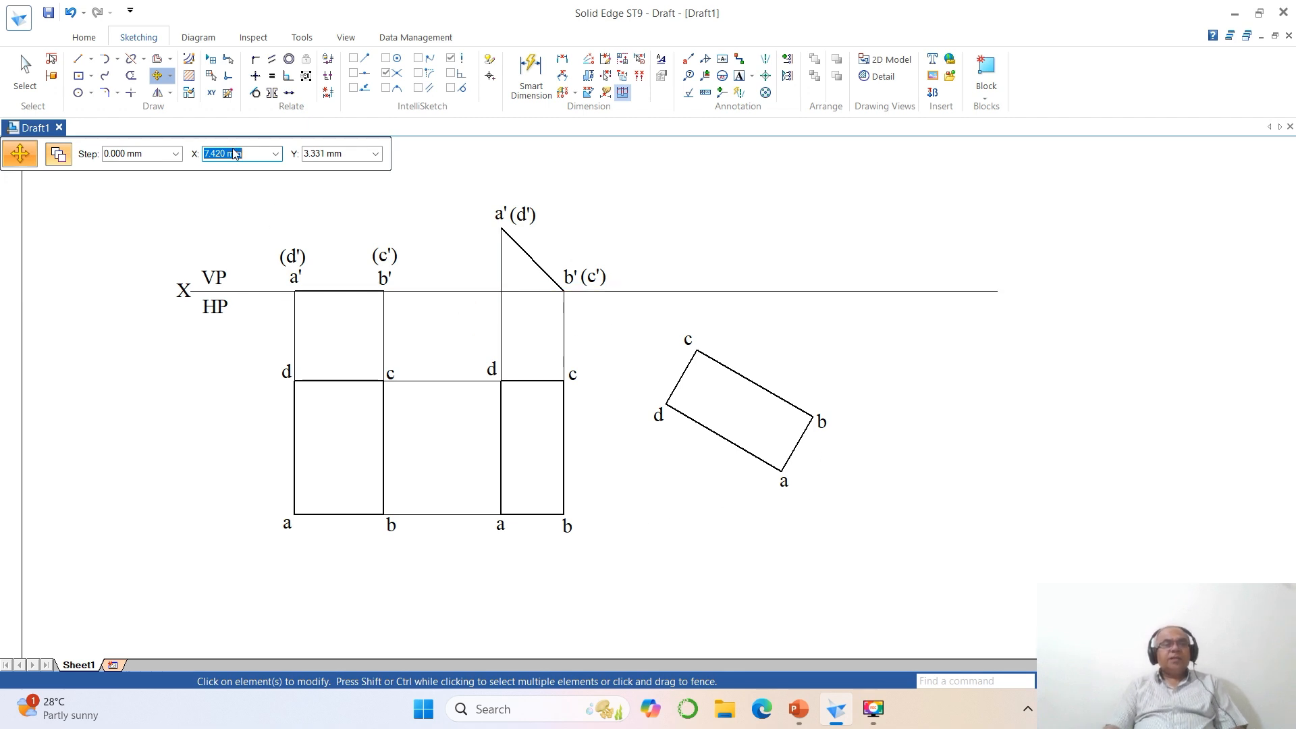
- Draw a horizontal projector line from point a'(d') rightward, extending past the rotated top view
{"action": "left_click", "coordinate": [79, 58]}
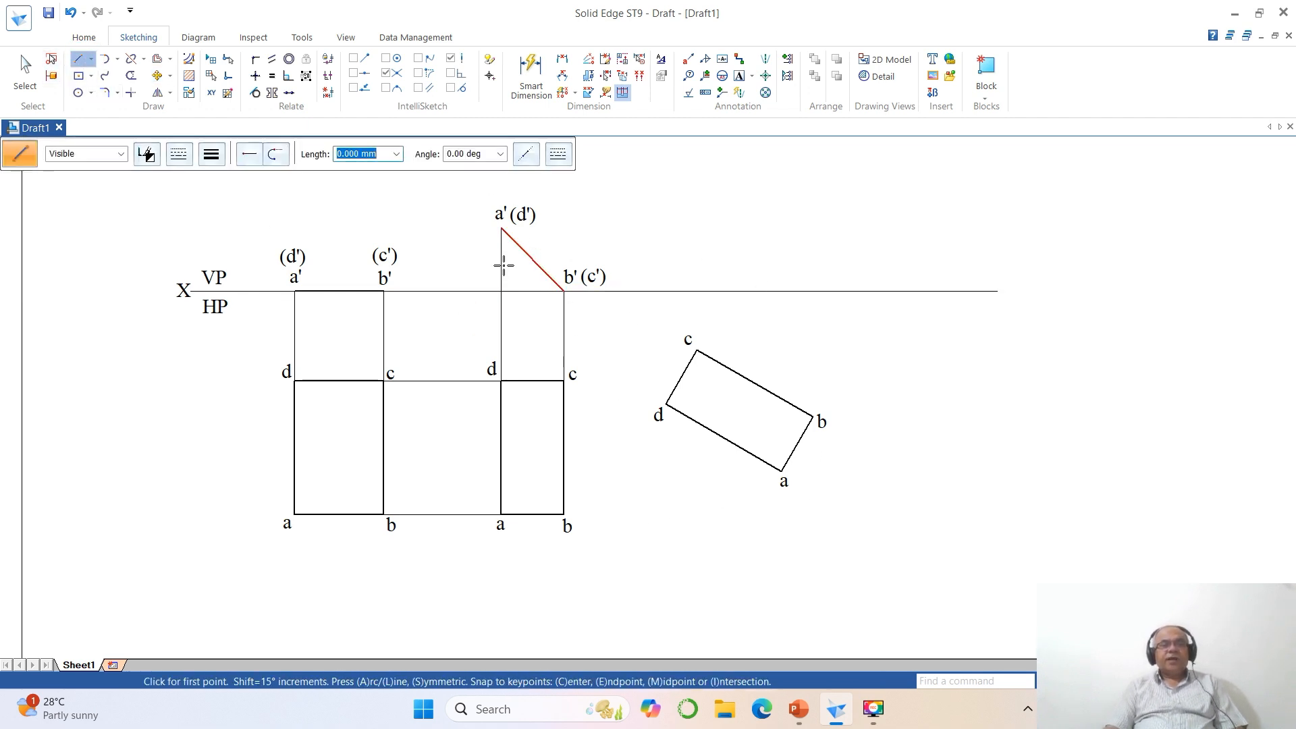
{"action": "left_click", "coordinate": [501, 229]}
{"action": "left_click", "coordinate": [904, 229]}
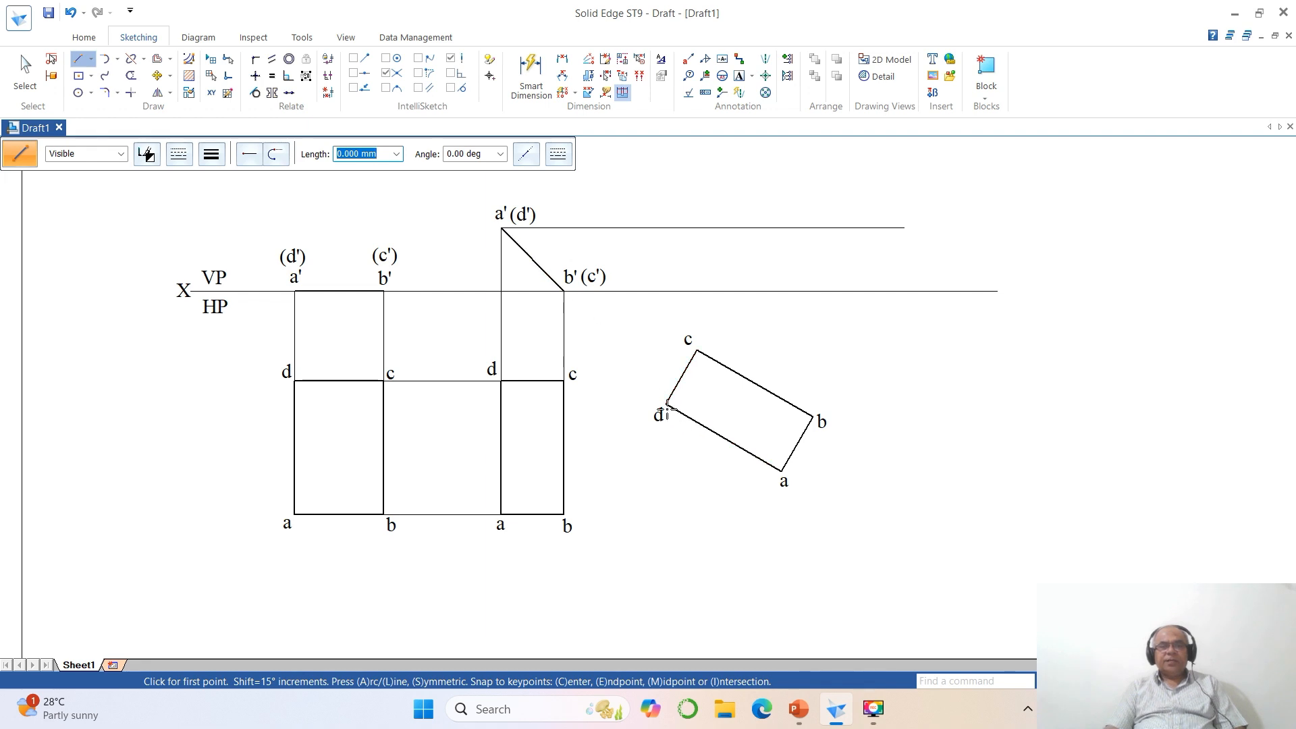
- Draw vertical projector lines upward from corners d and a of the rotated rectangle, past the horizontal projector from a'(d')
{"action": "left_click", "coordinate": [666, 404]}
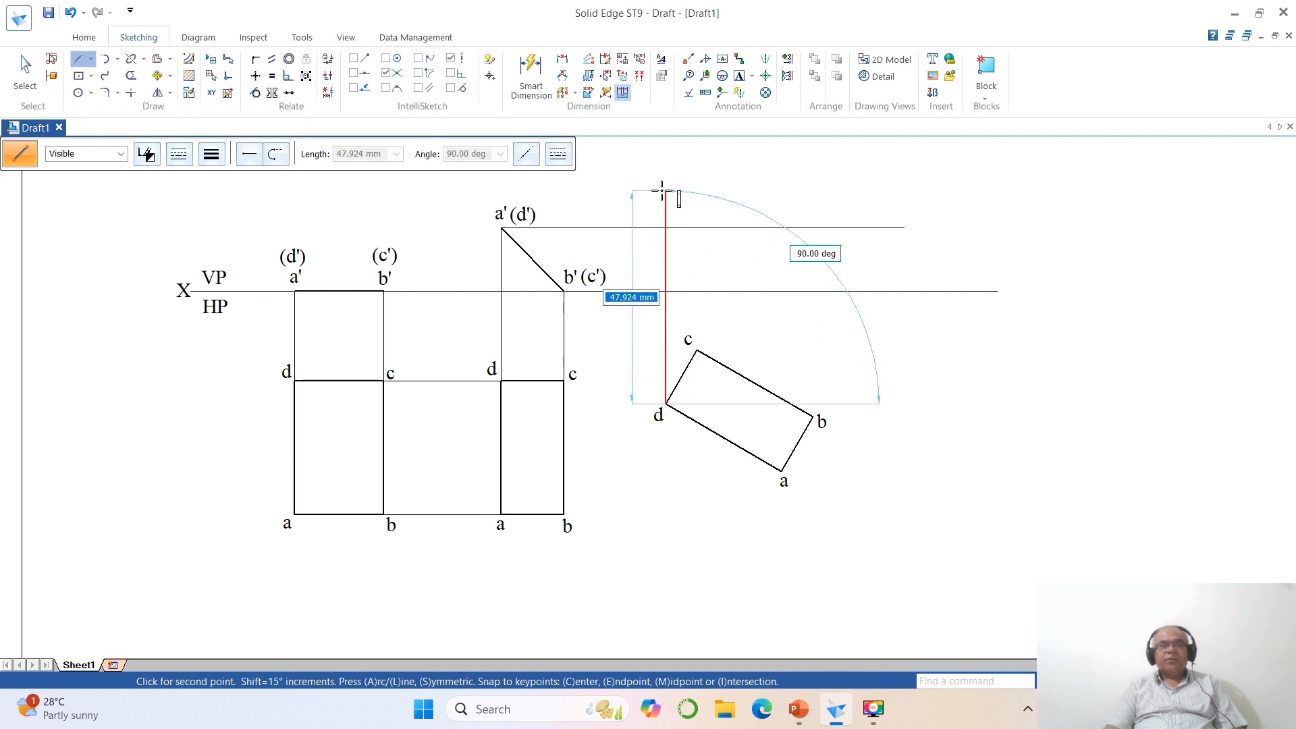
{"action": "left_click", "coordinate": [665, 192]}
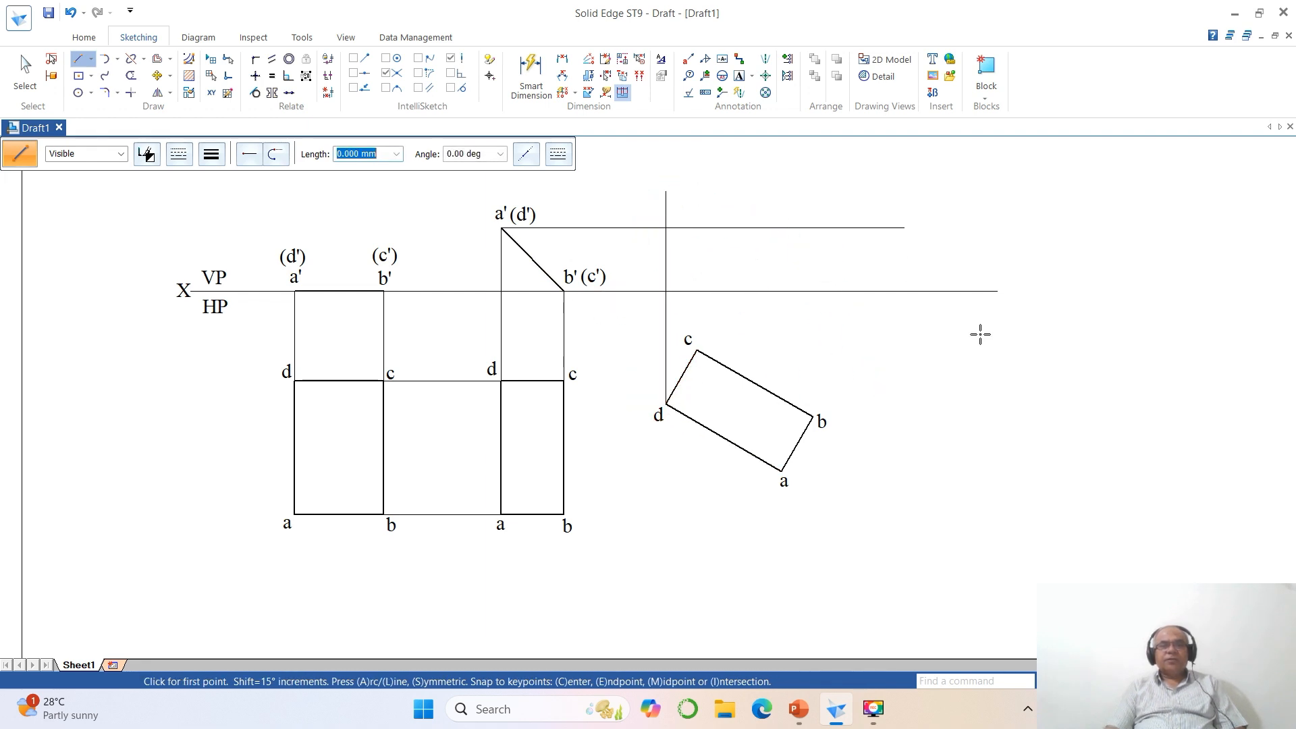
{"action": "left_click", "coordinate": [781, 469]}
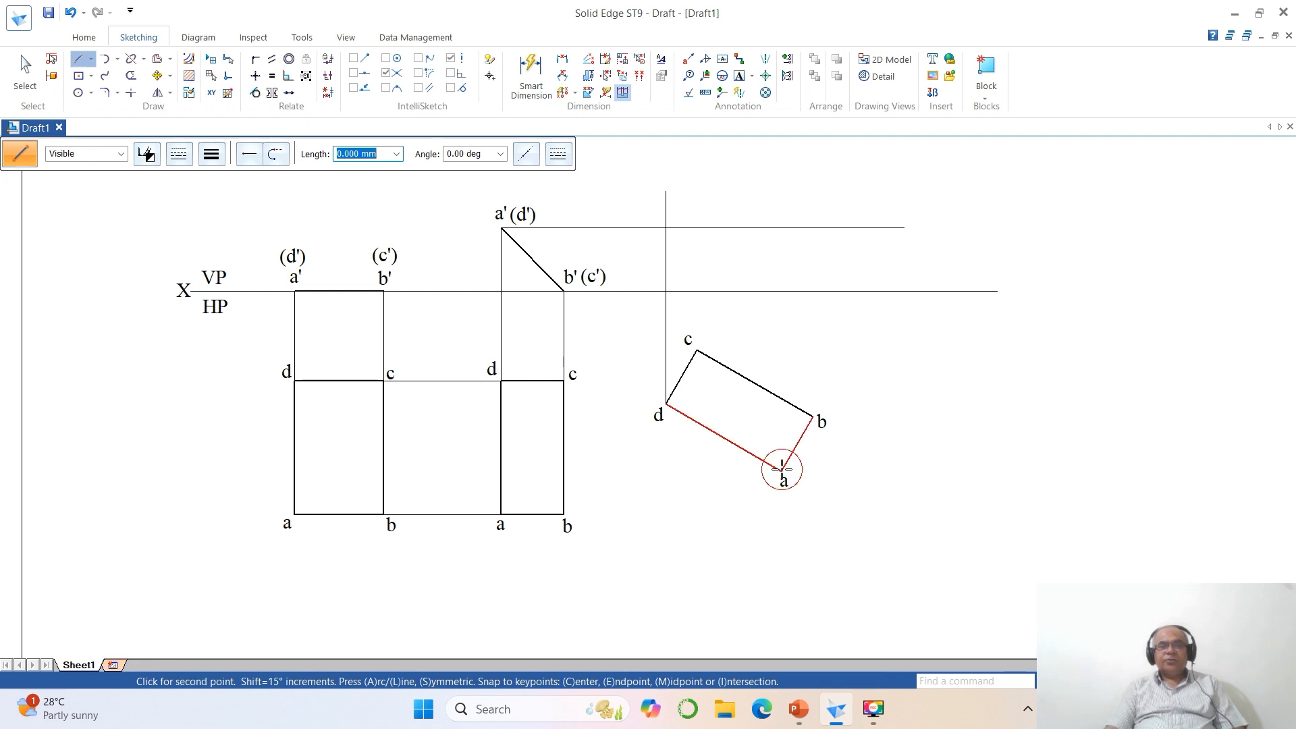
{"action": "left_click", "coordinate": [783, 201]}
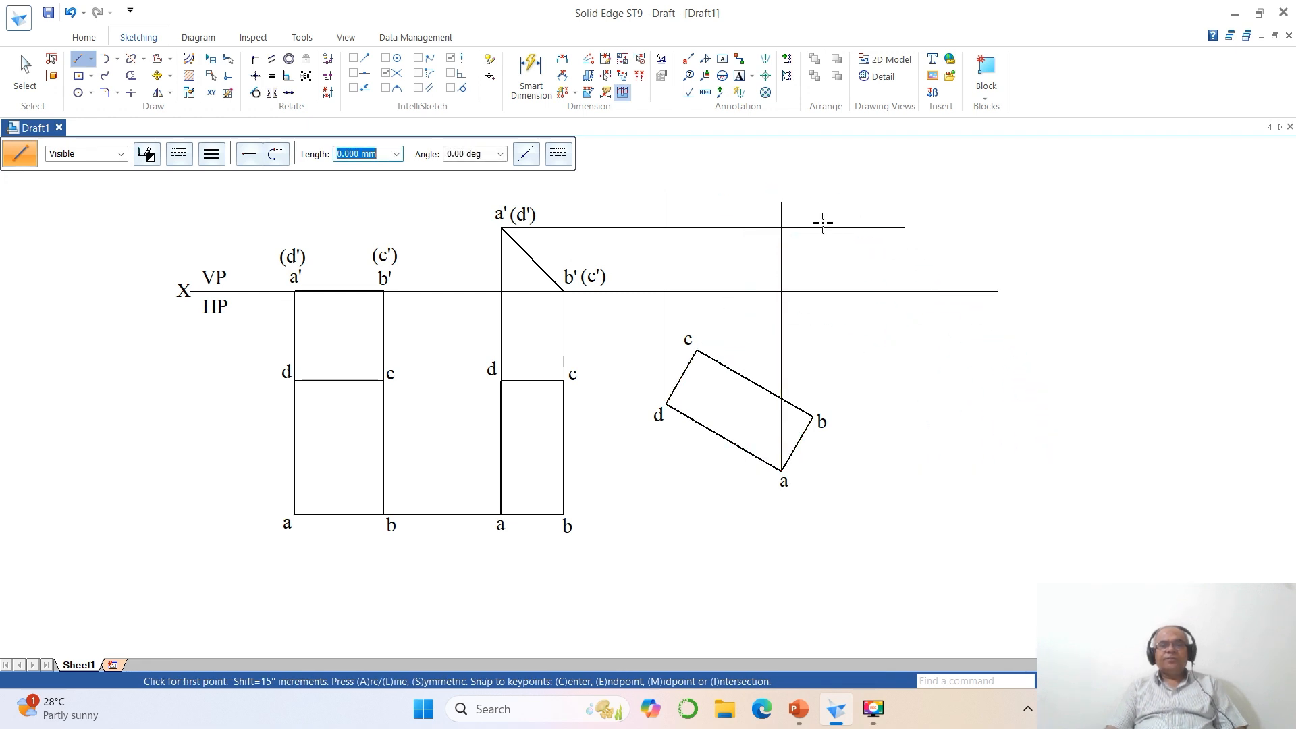
- Trim the horizontal projector and the vertical projectors from d and a to clean corners where they meet
{"action": "left_click", "coordinate": [131, 93]}
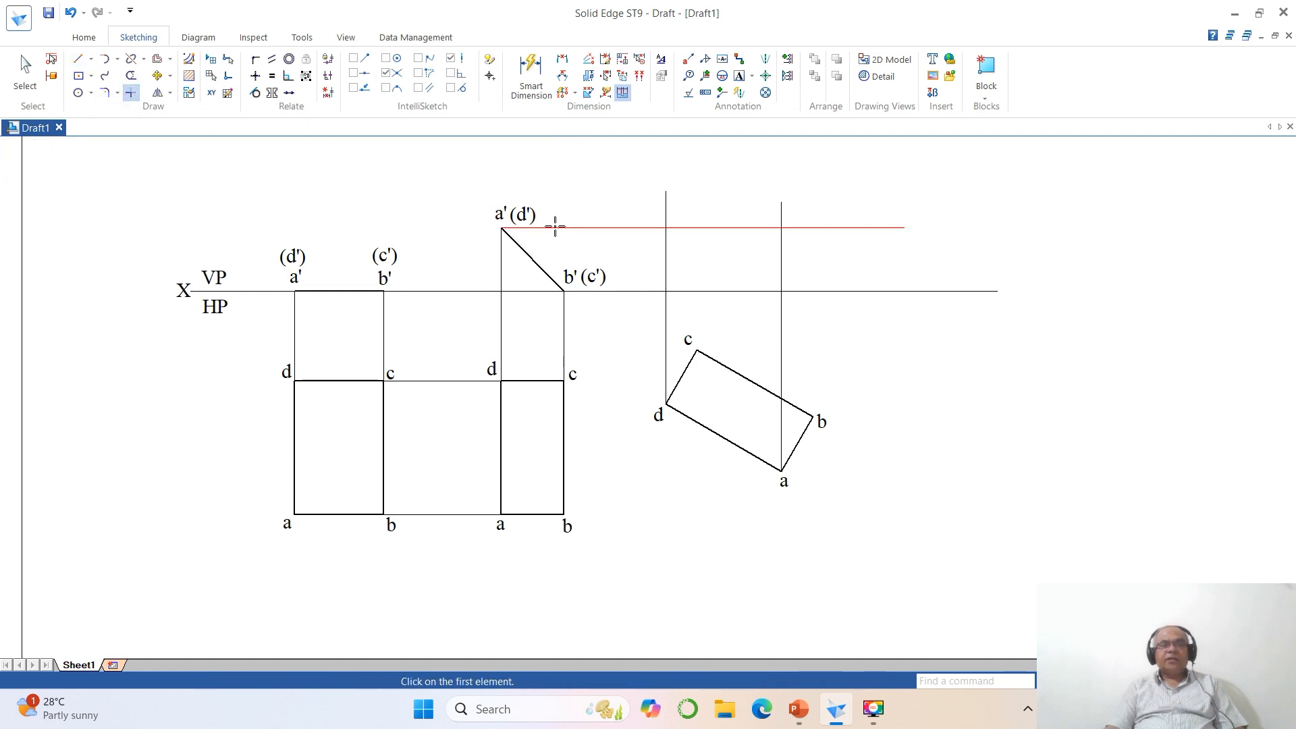
{"action": "left_click", "coordinate": [602, 228]}
{"action": "left_click", "coordinate": [662, 249]}
{"action": "left_click", "coordinate": [634, 228]}
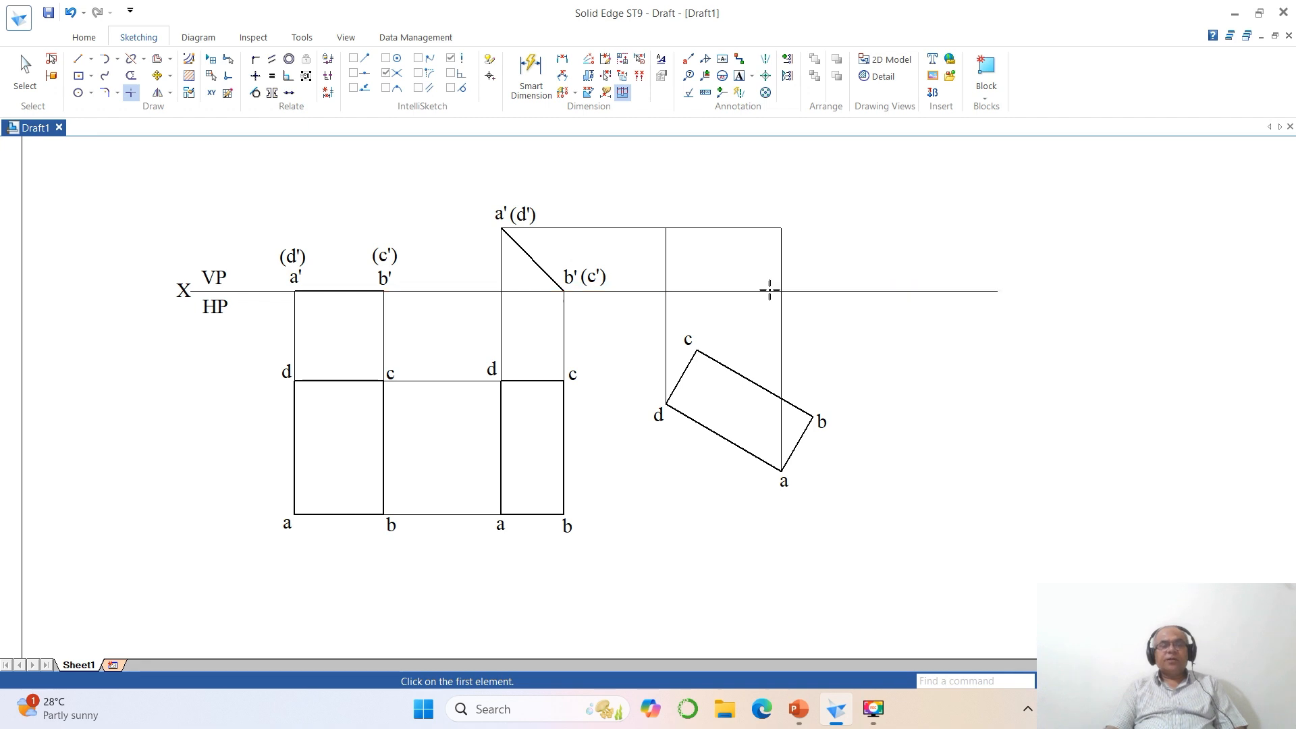
- Draw vertical projector lines upward from corners c and b of the rotated rectangle, slightly past the XY line
{"action": "left_click", "coordinate": [78, 59]}
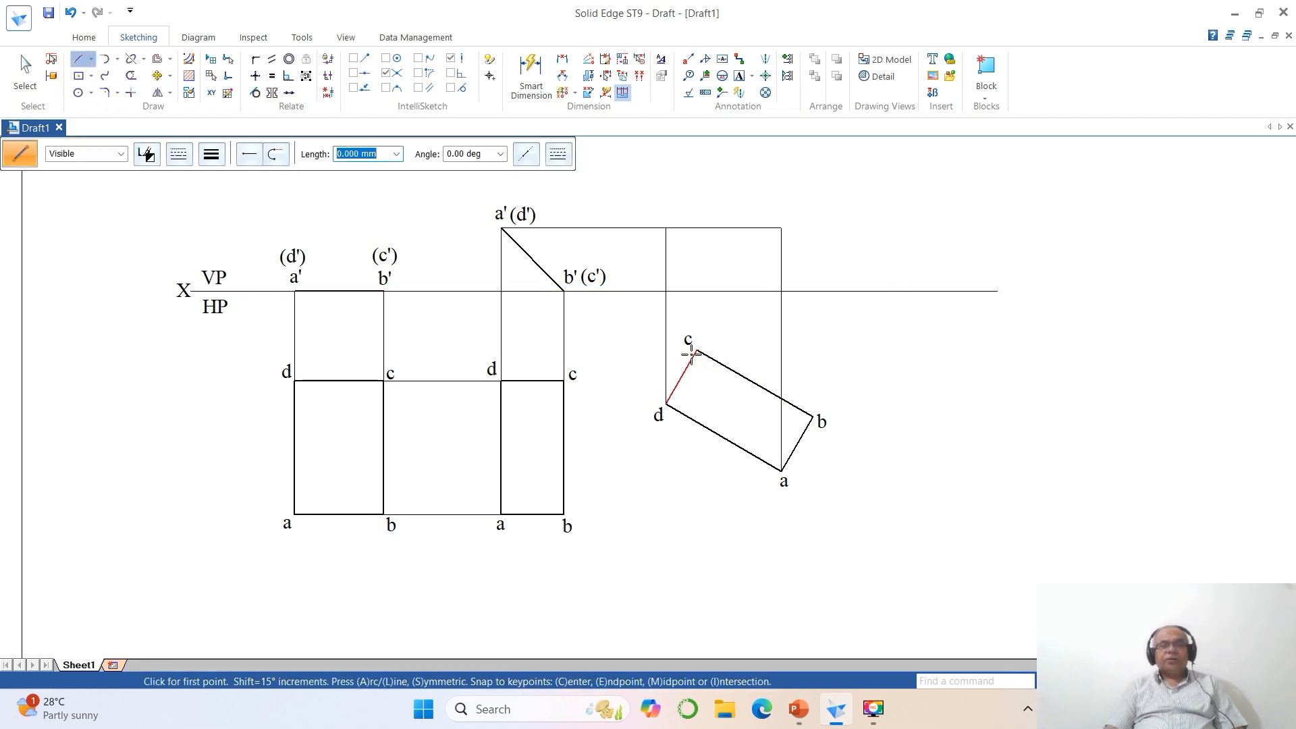
{"action": "left_click", "coordinate": [697, 351]}
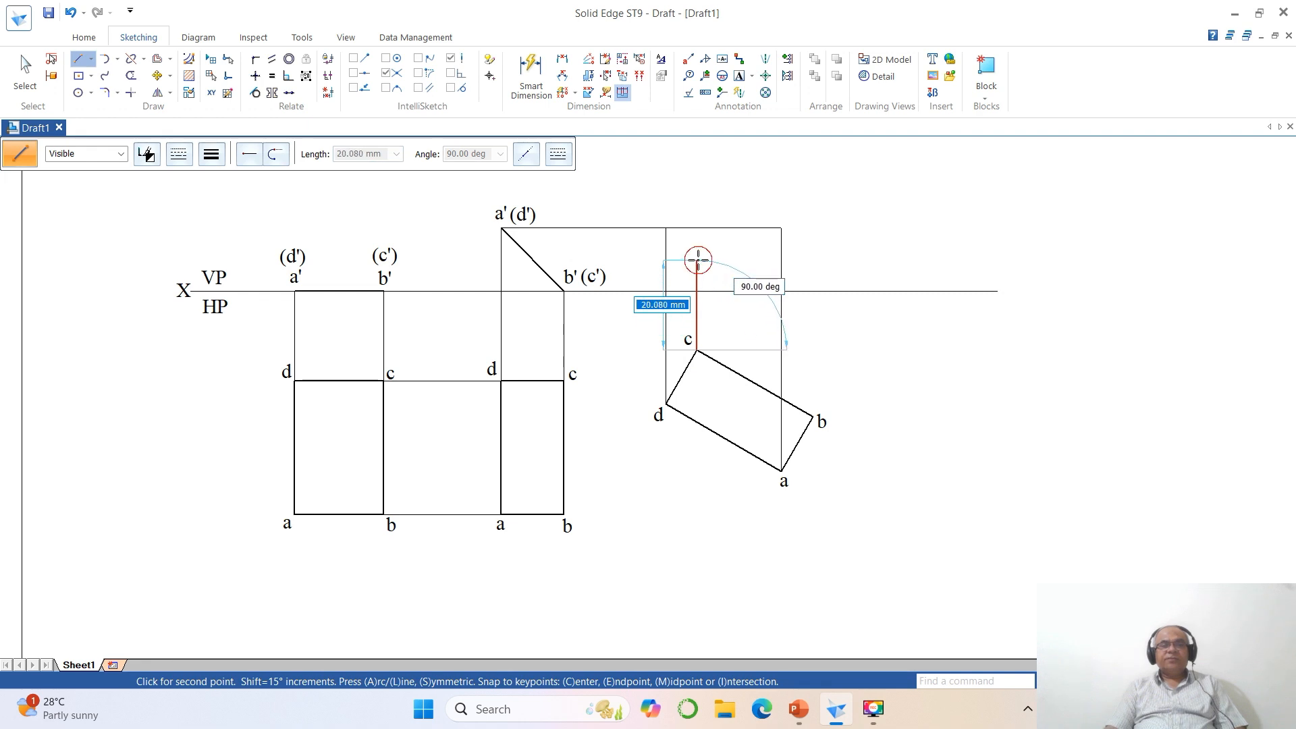
{"action": "left_click", "coordinate": [696, 260]}
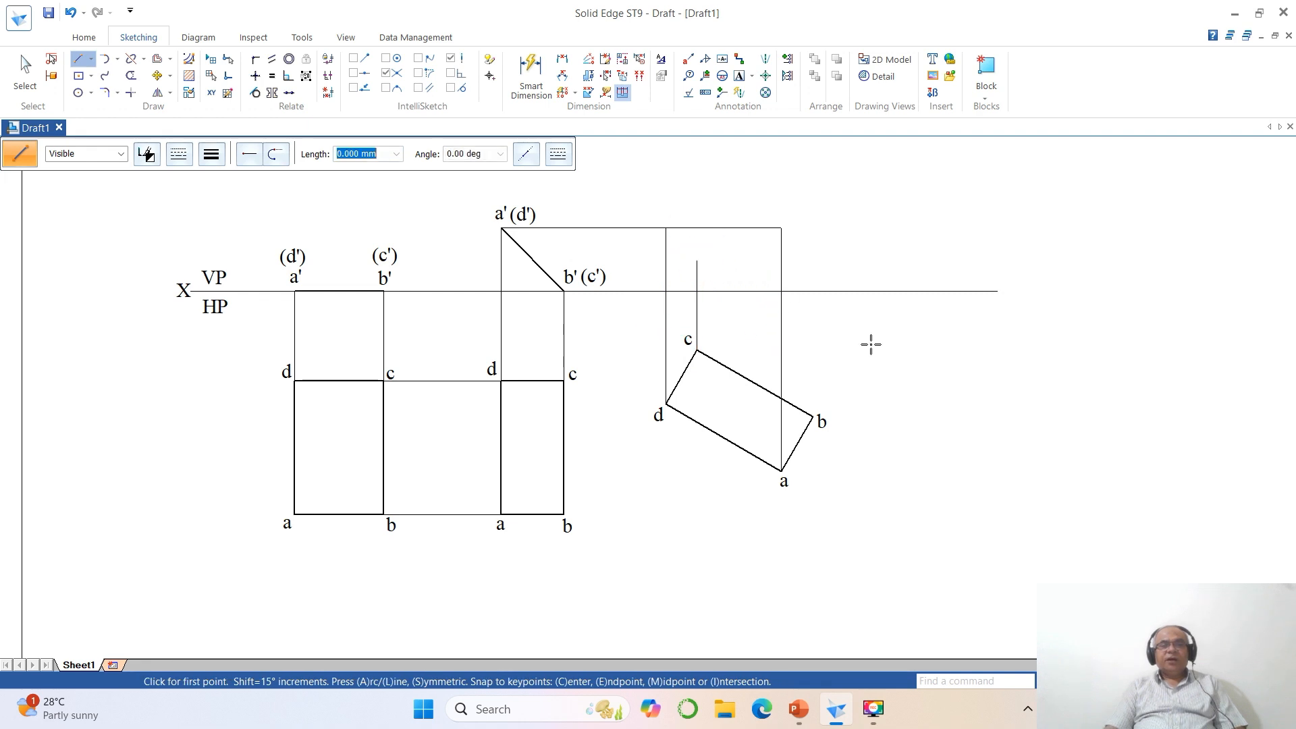
{"action": "left_click", "coordinate": [811, 416]}
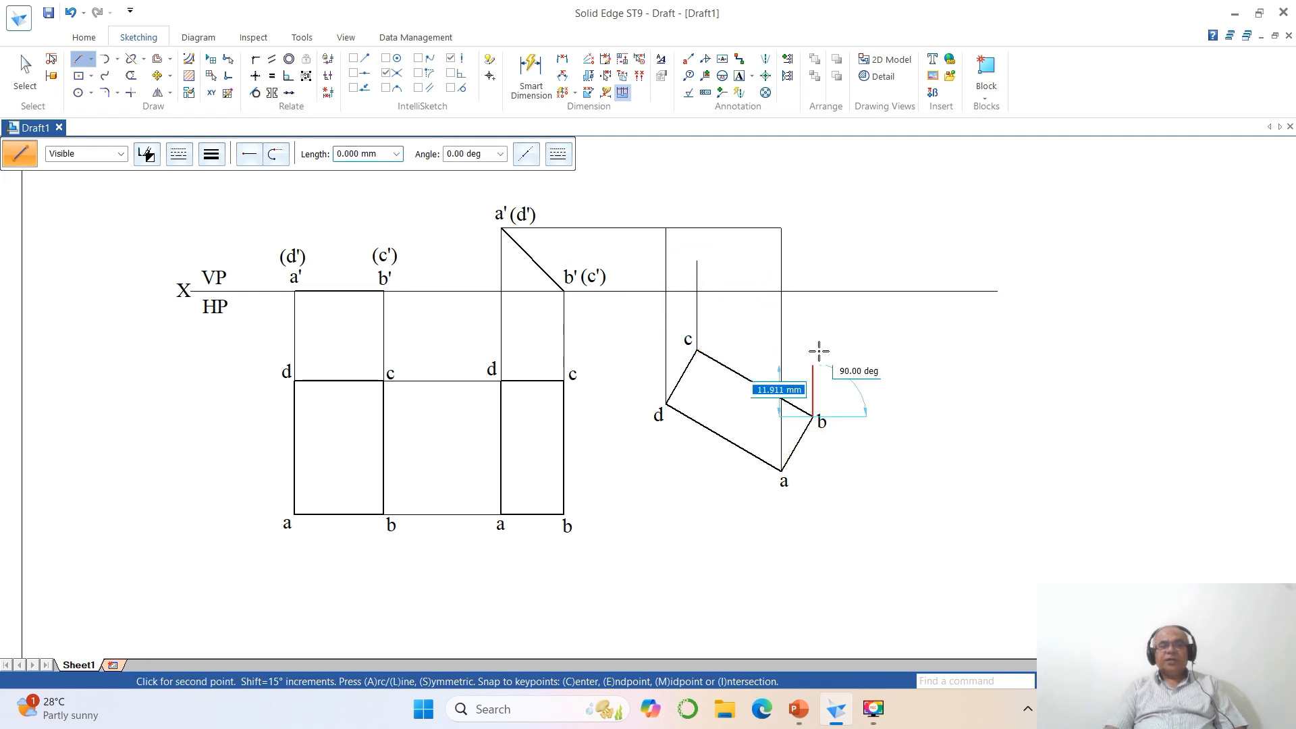
{"action": "left_click", "coordinate": [814, 267]}
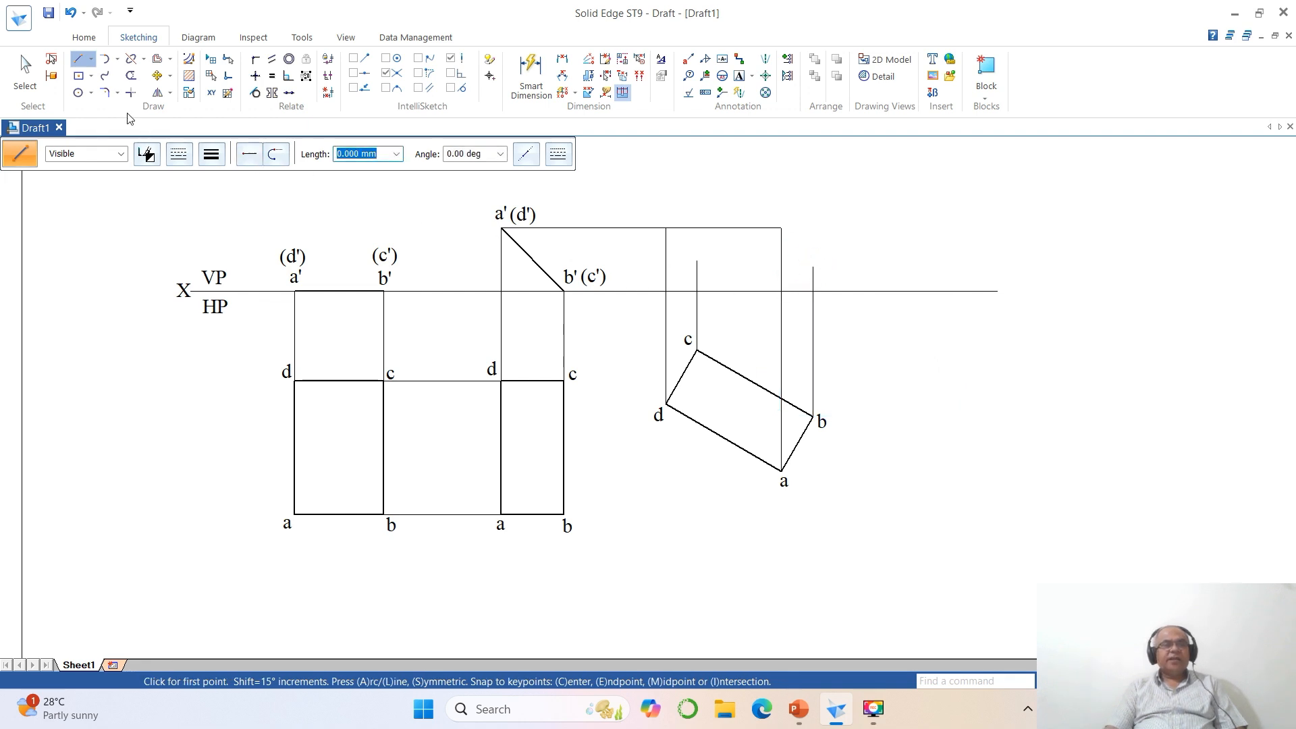
- Trim the projectors from c and b where they extend above the XY line
{"action": "left_click", "coordinate": [130, 75]}
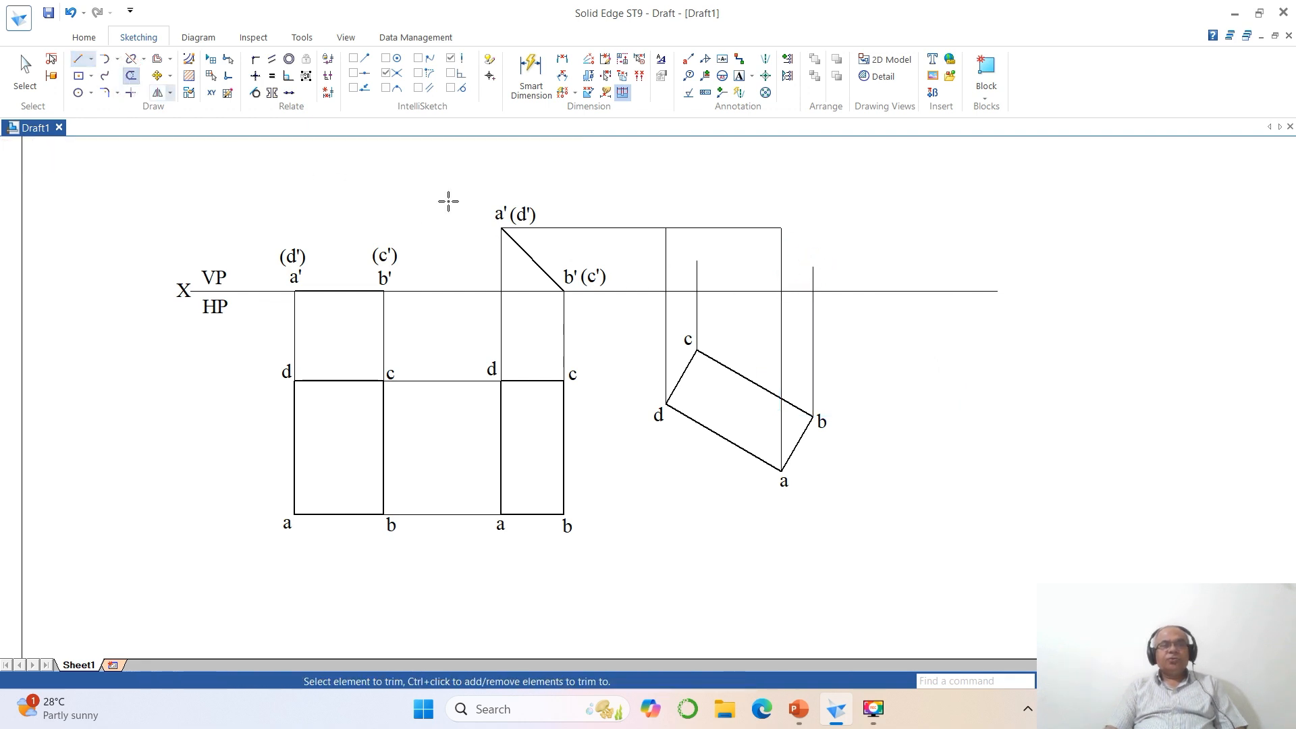
{"action": "left_click", "coordinate": [696, 275]}
{"action": "left_click", "coordinate": [811, 276]}
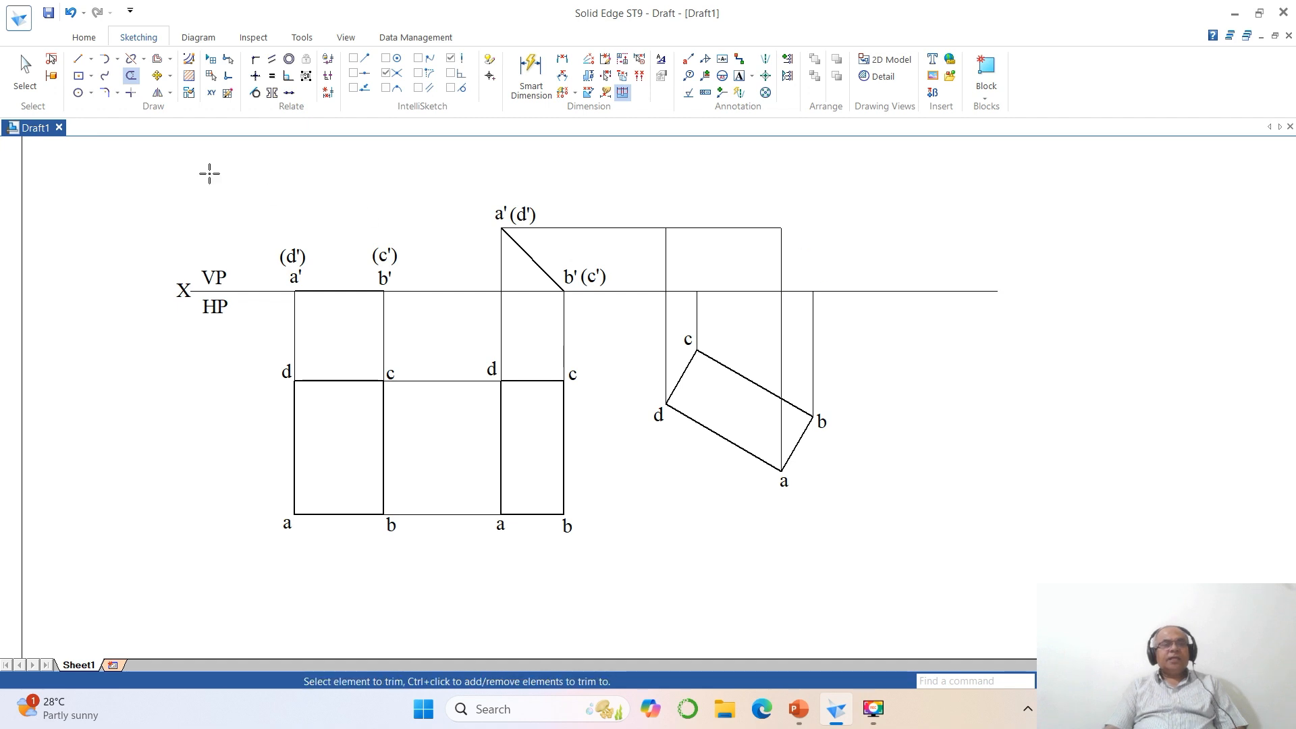
- Draw the front view's two slanted edges, joining the upper ends of projectors a and d to projectors b and c on XY
{"action": "left_click", "coordinate": [80, 62]}
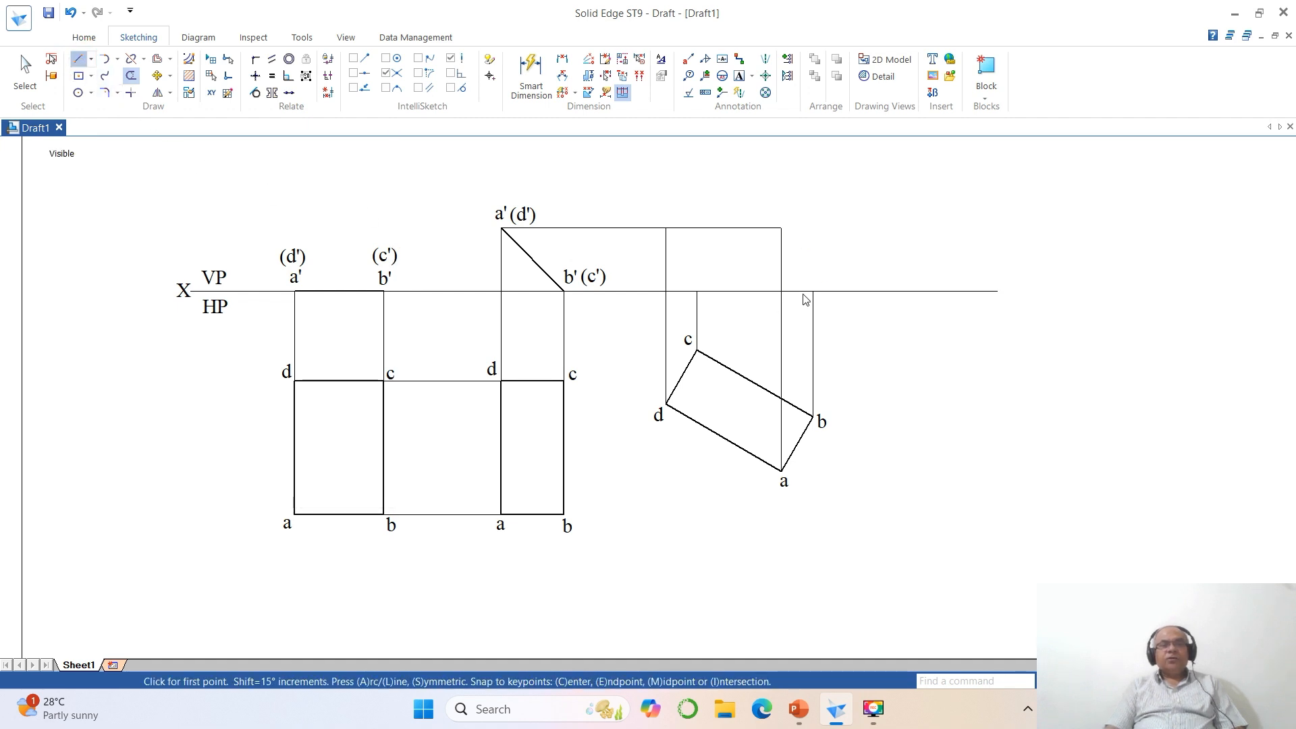
{"action": "left_click", "coordinate": [780, 229]}
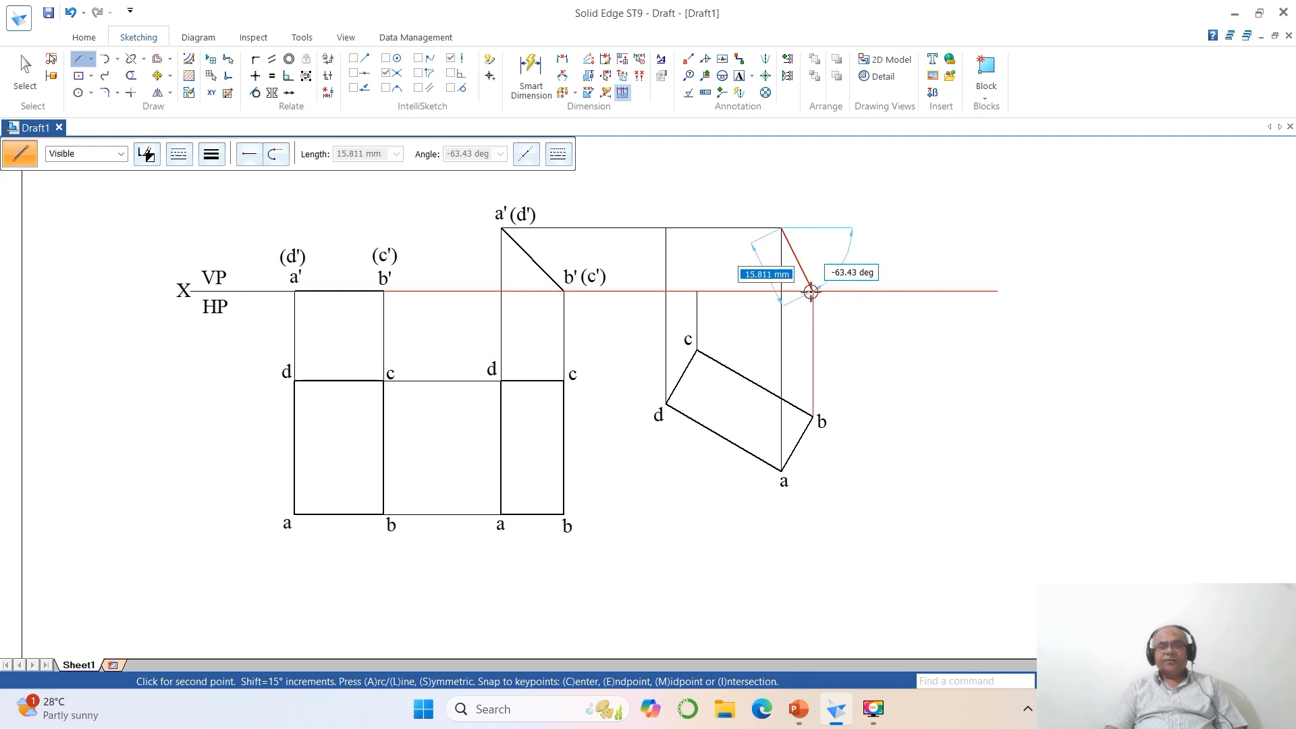
{"action": "left_click", "coordinate": [812, 291]}
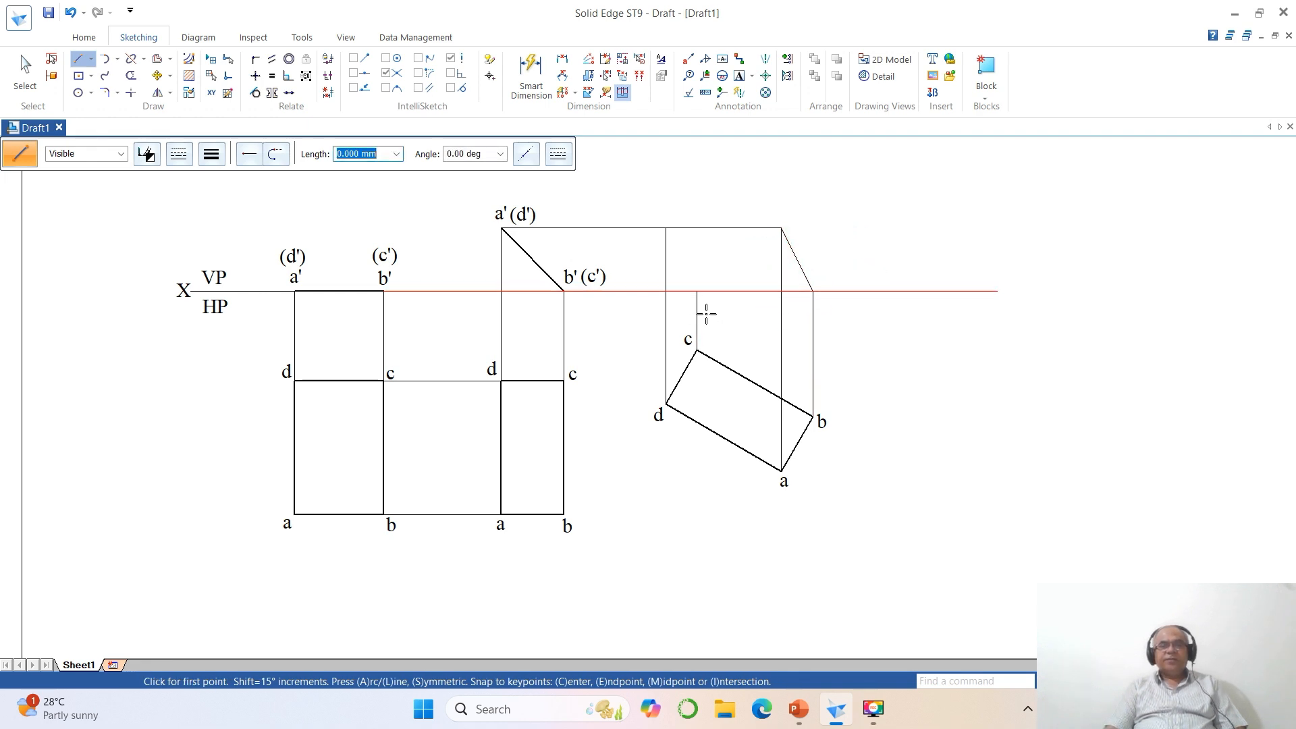
{"action": "left_click", "coordinate": [697, 292]}
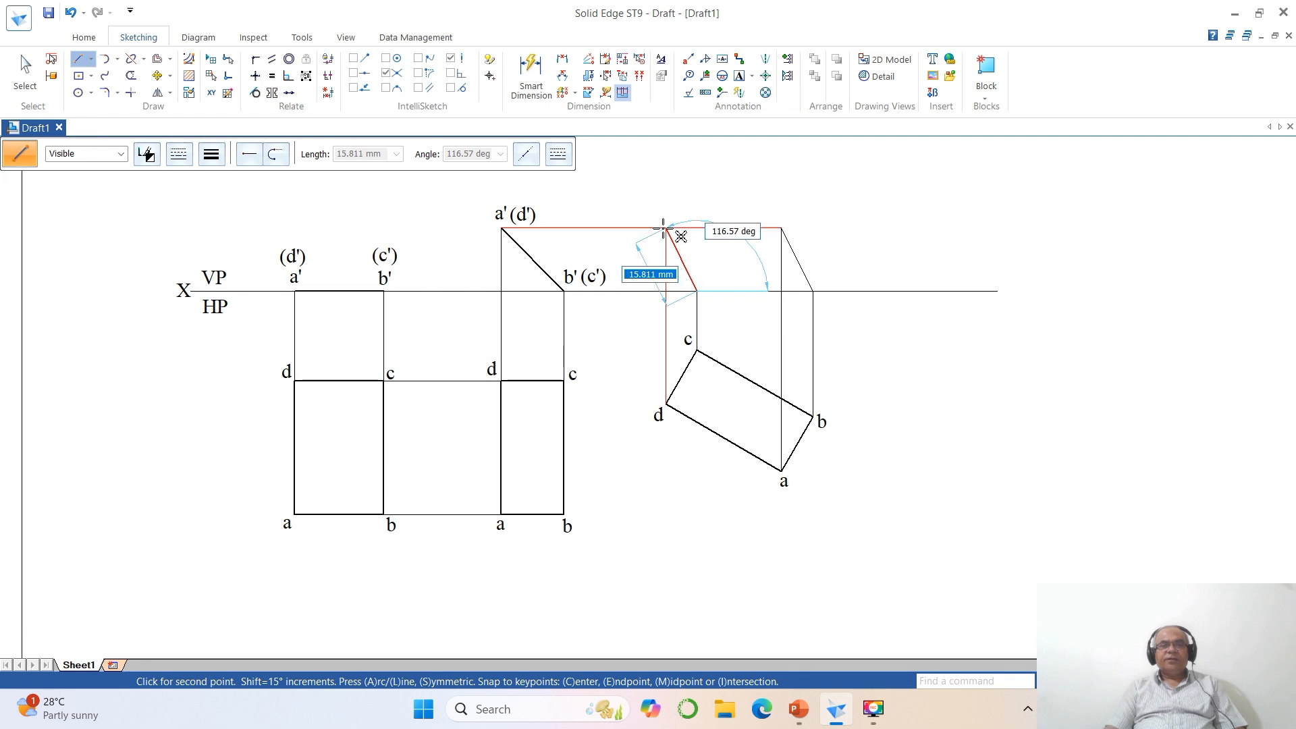
{"action": "left_click", "coordinate": [665, 228]}
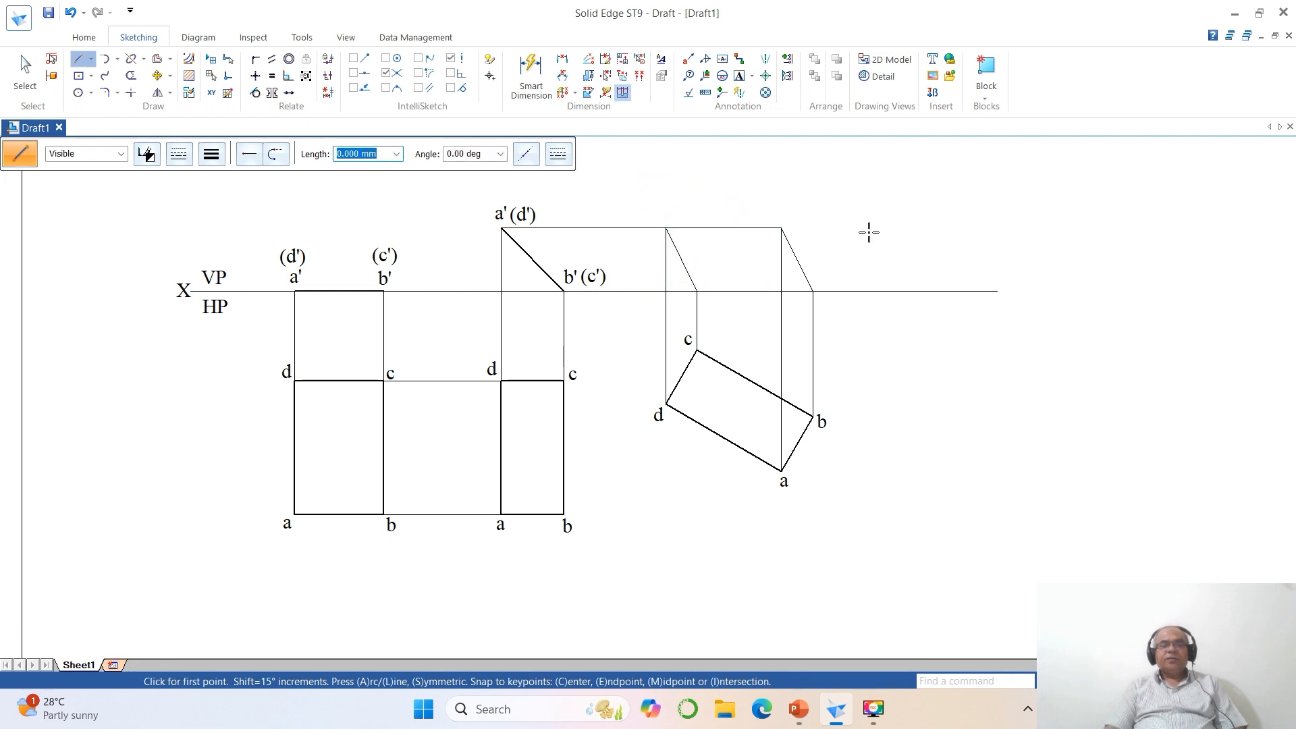
- Split the horizontal projector at the d projector, and the XY line at the c and b projectors
{"action": "left_click", "coordinate": [131, 58]}
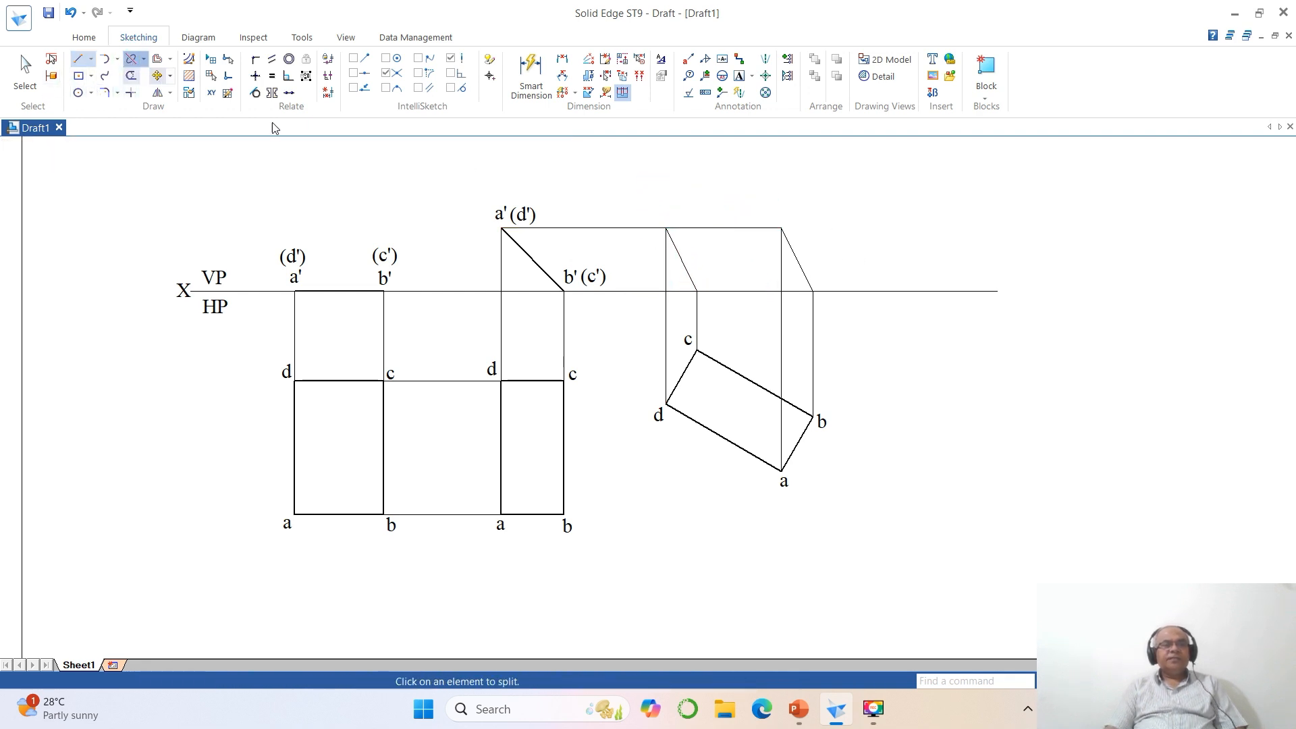
{"action": "left_click", "coordinate": [742, 229]}
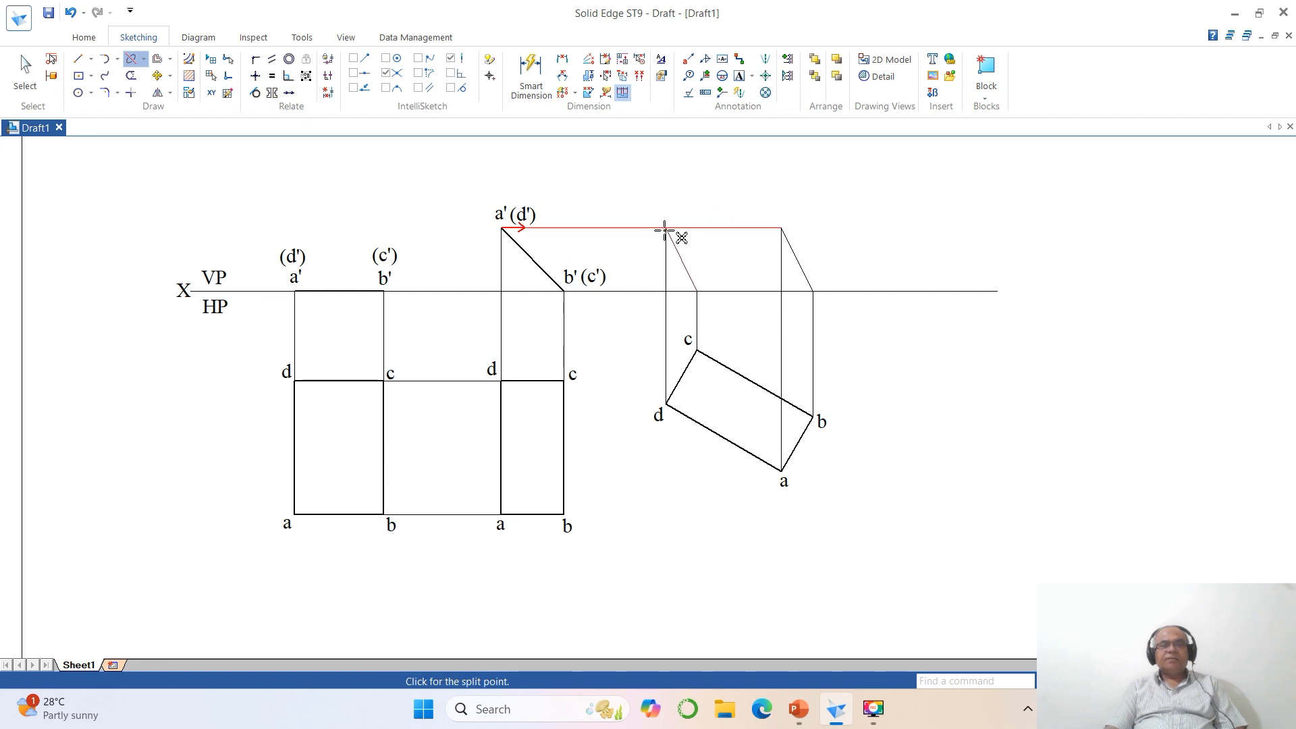
{"action": "left_click", "coordinate": [665, 230]}
{"action": "left_click", "coordinate": [728, 292]}
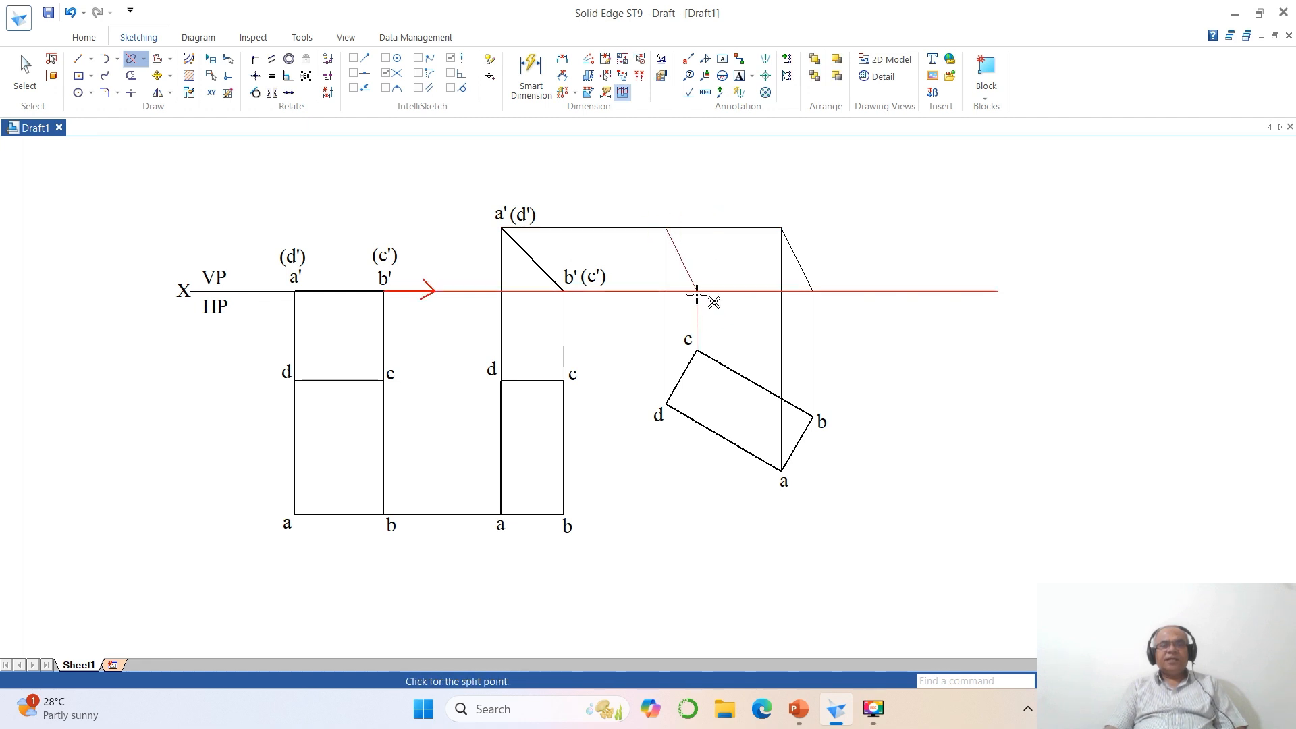
{"action": "left_click", "coordinate": [697, 291]}
{"action": "left_click", "coordinate": [760, 290]}
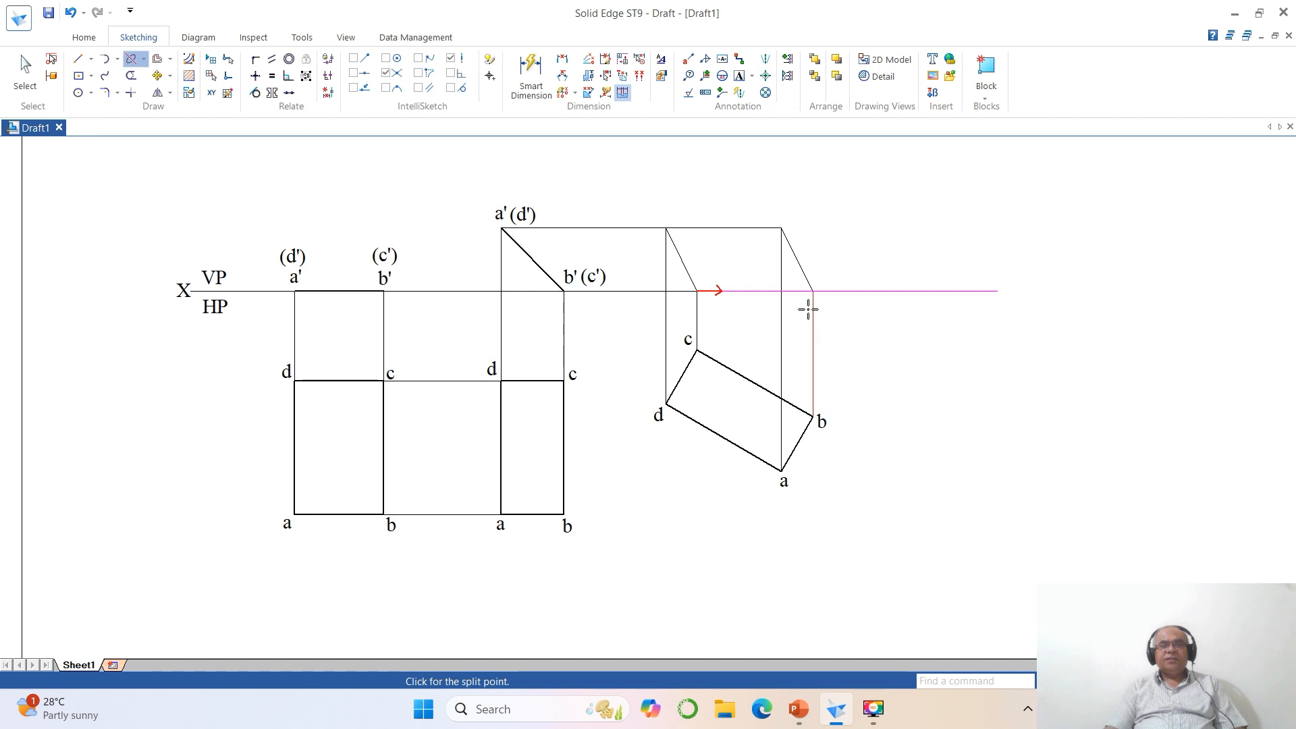
{"action": "left_click", "coordinate": [811, 291]}
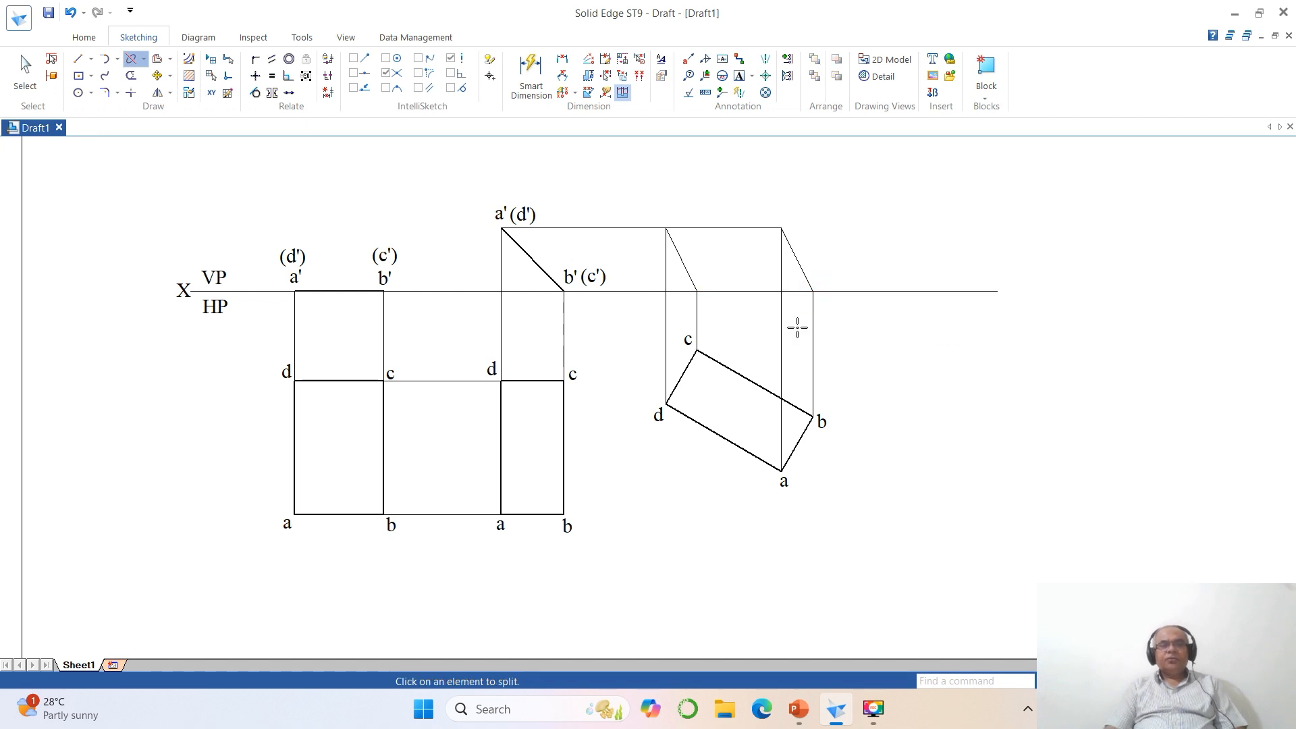
- Split the XY line a short distance beyond the b projector and delete the excess end piece
{"action": "left_click", "coordinate": [972, 291]}
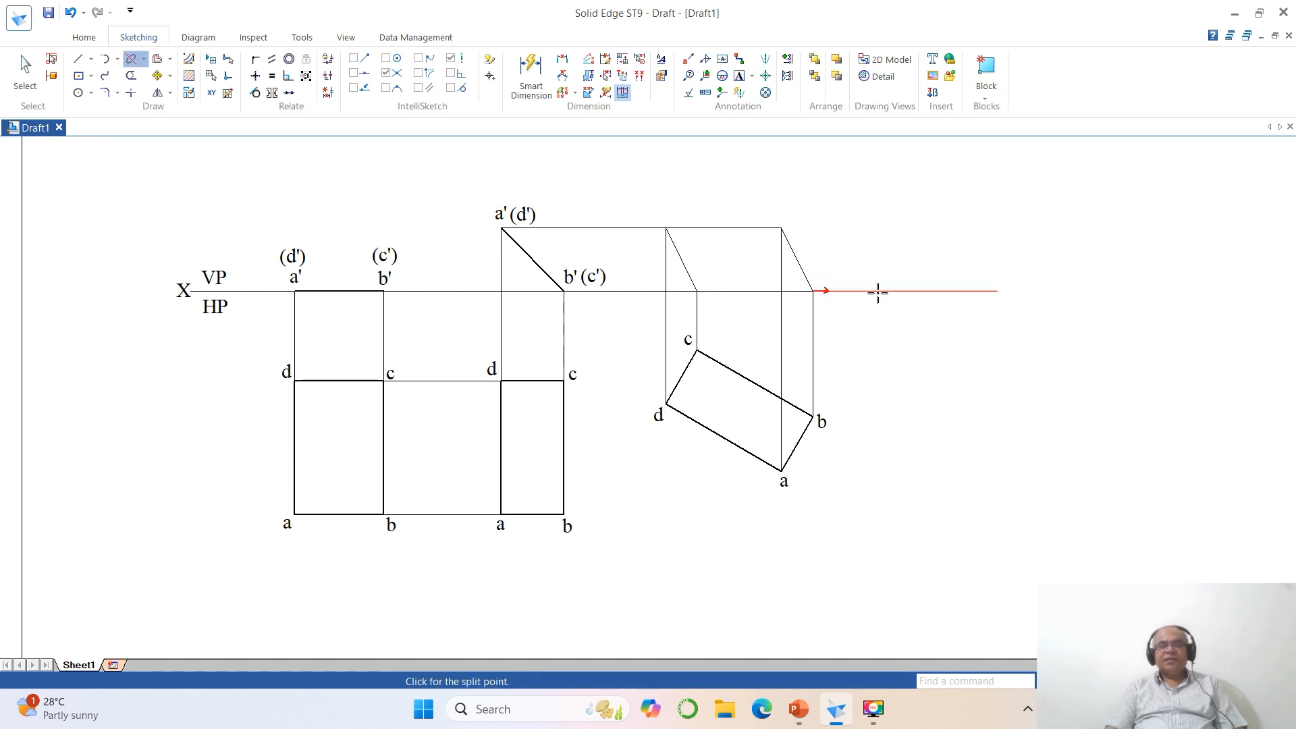
{"action": "left_click", "coordinate": [878, 292]}
{"action": "left_click", "coordinate": [27, 74]}
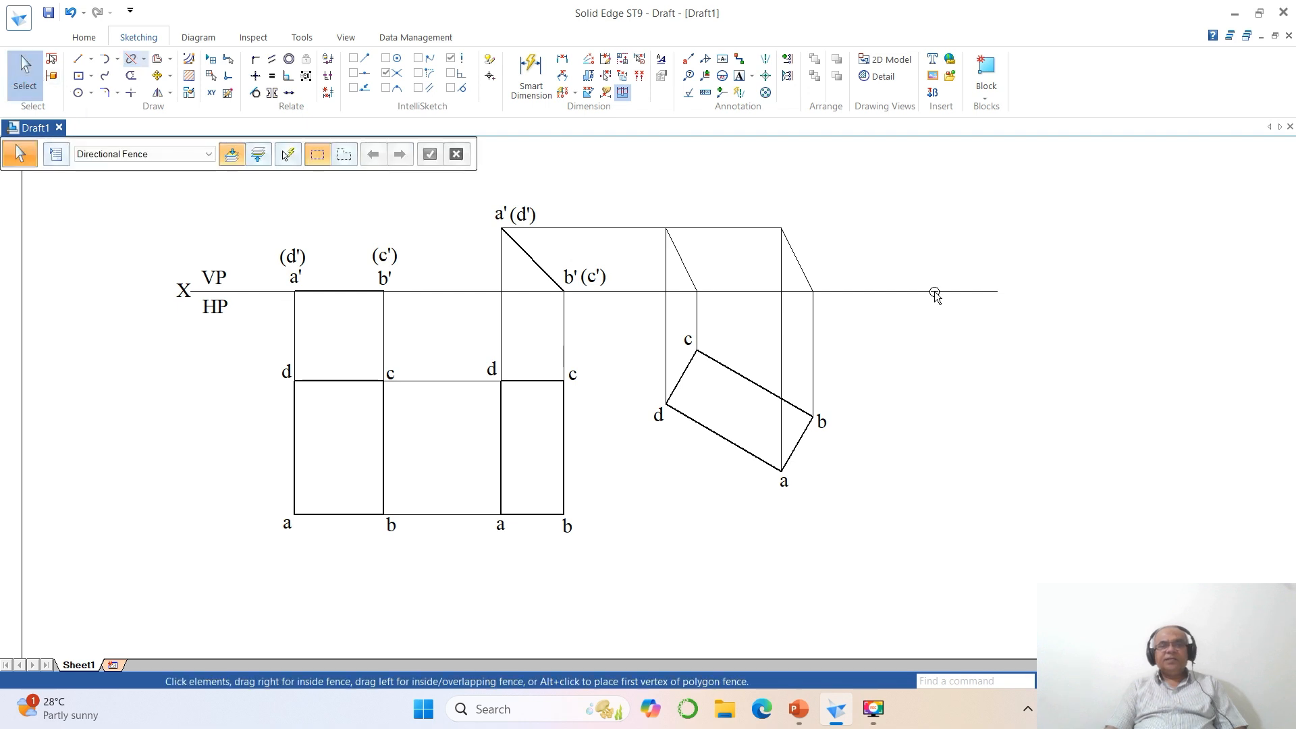
{"action": "left_click", "coordinate": [970, 292]}
{"action": "key", "text": "Delete"}
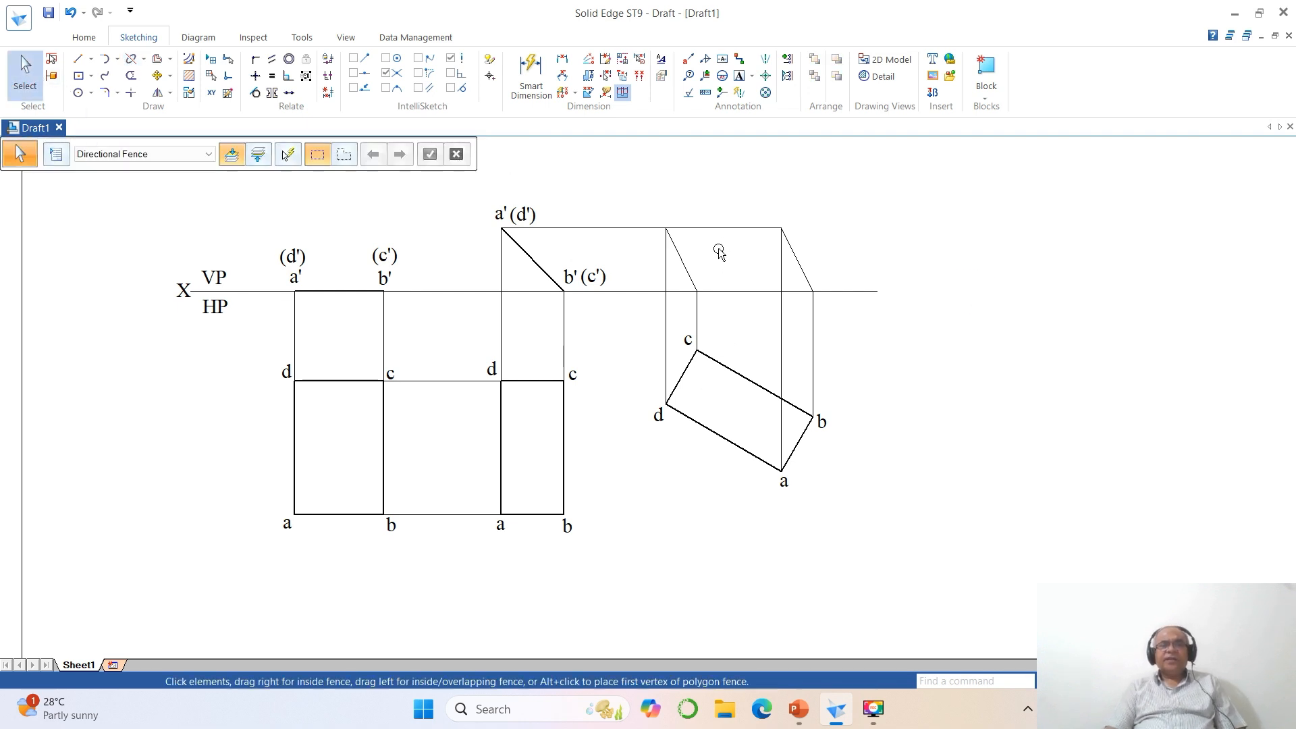
- Set the line width of the final front view's four edges to 0.50 mm
{"action": "left_click", "coordinate": [724, 229]}
{"action": "left_click", "coordinate": [796, 262], "text": "ctrl"}
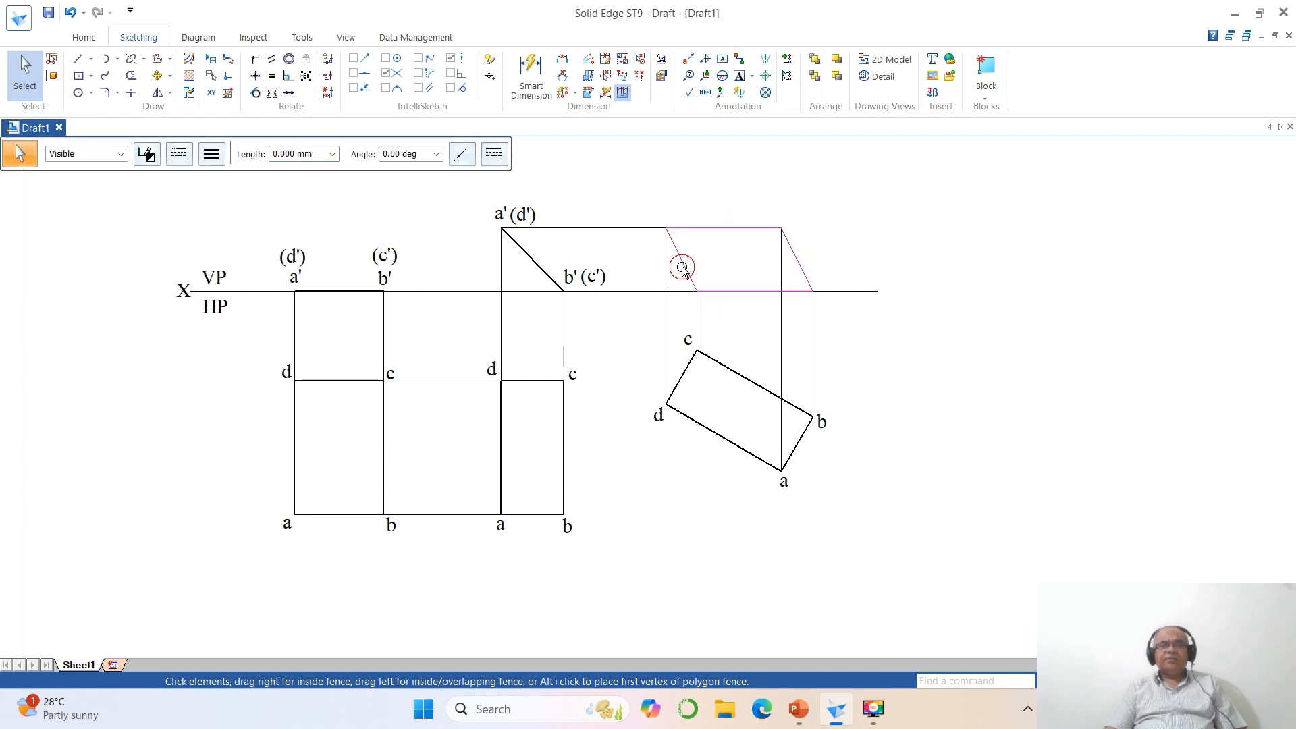
{"action": "left_click", "coordinate": [211, 154]}
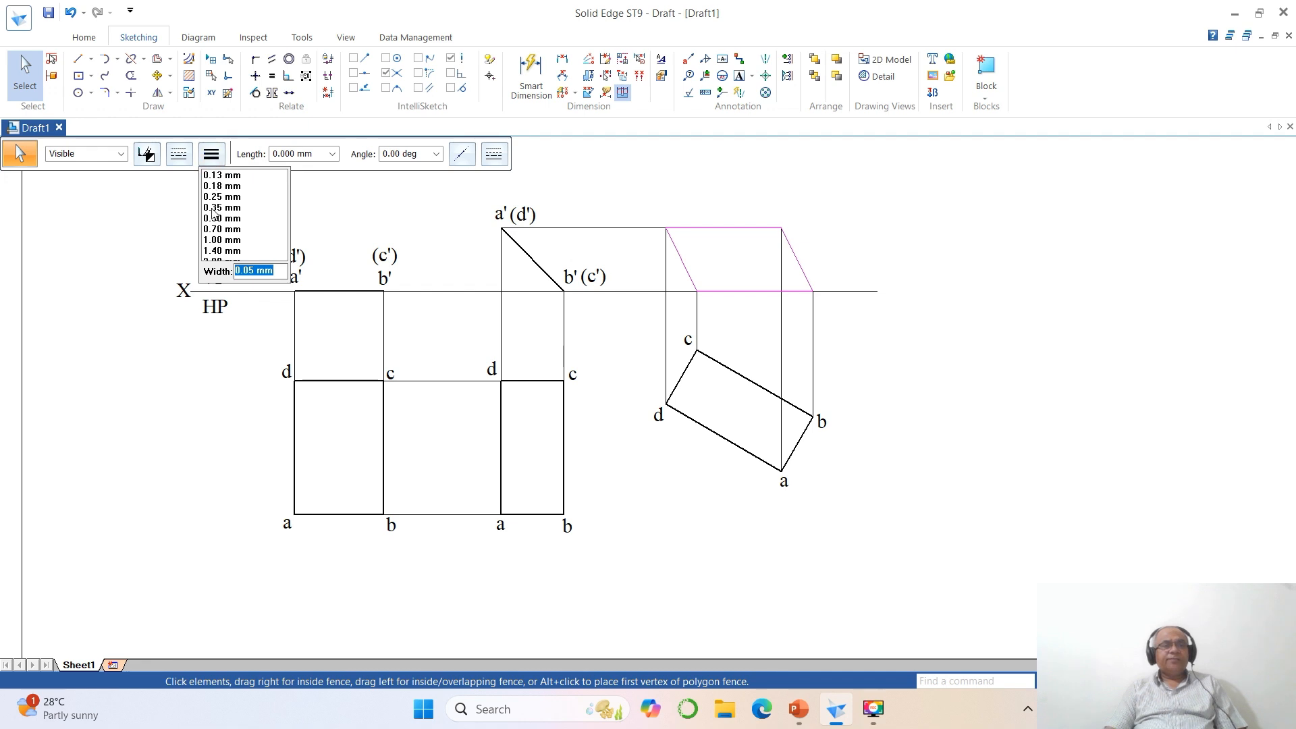
{"action": "left_click", "coordinate": [211, 218]}
{"action": "left_click", "coordinate": [1001, 240]}
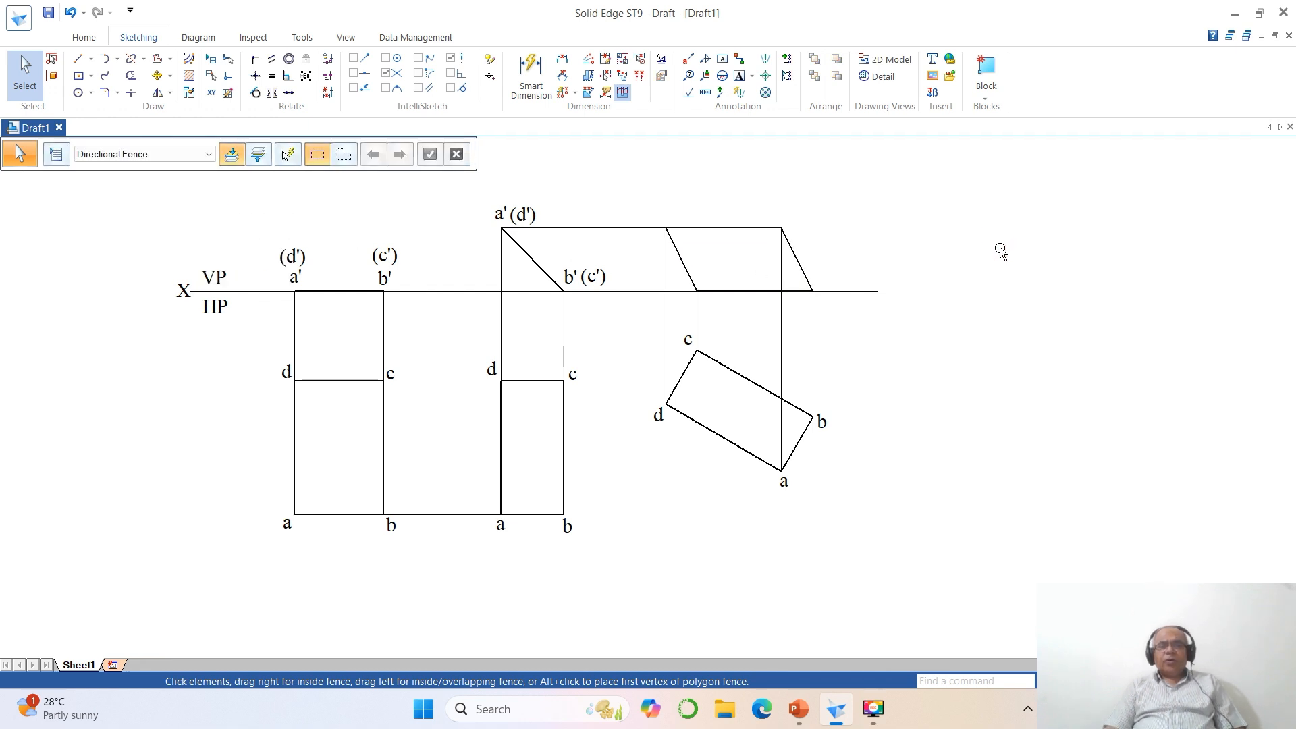
- Label the final front view's corners a', b', c' and d', and mark the free end of the XY line with Y
{"action": "left_click", "coordinate": [739, 76]}
{"action": "left_click", "coordinate": [775, 215]}
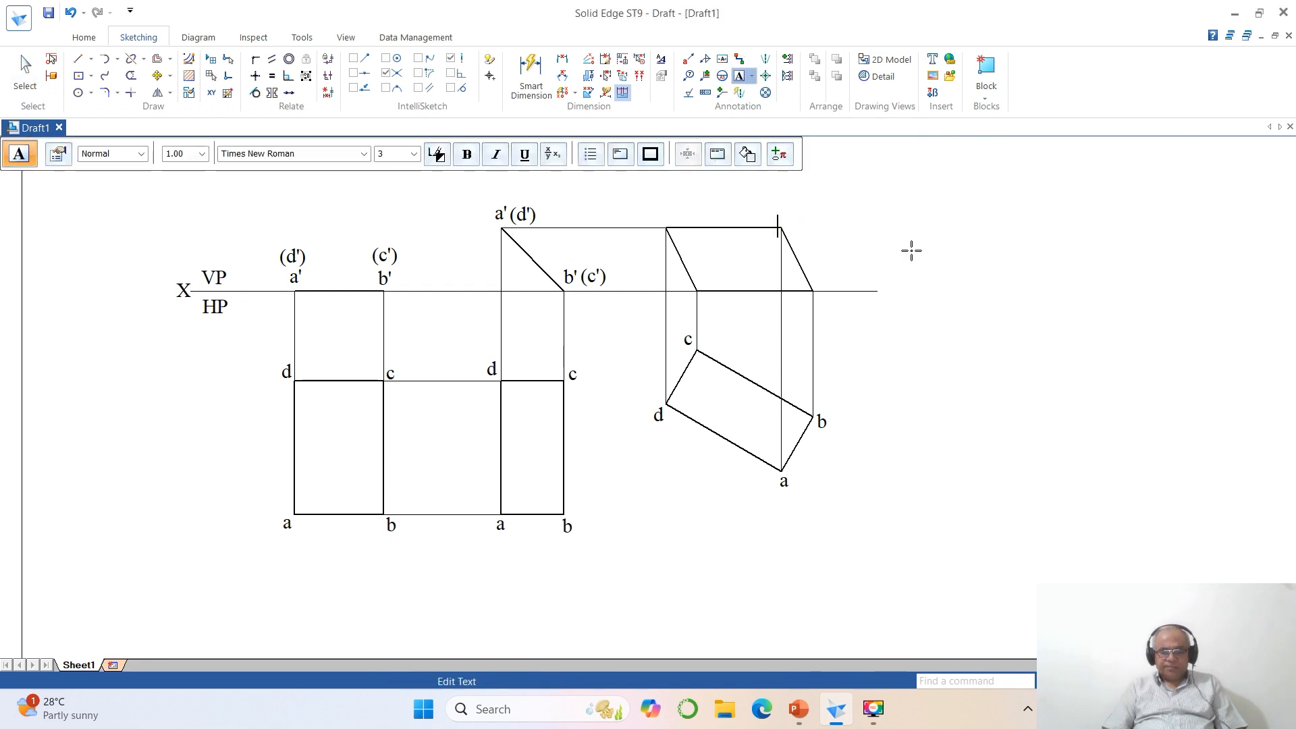
{"action": "key", "text": "BackSpace"}
{"action": "key", "text": "BackSpace"}
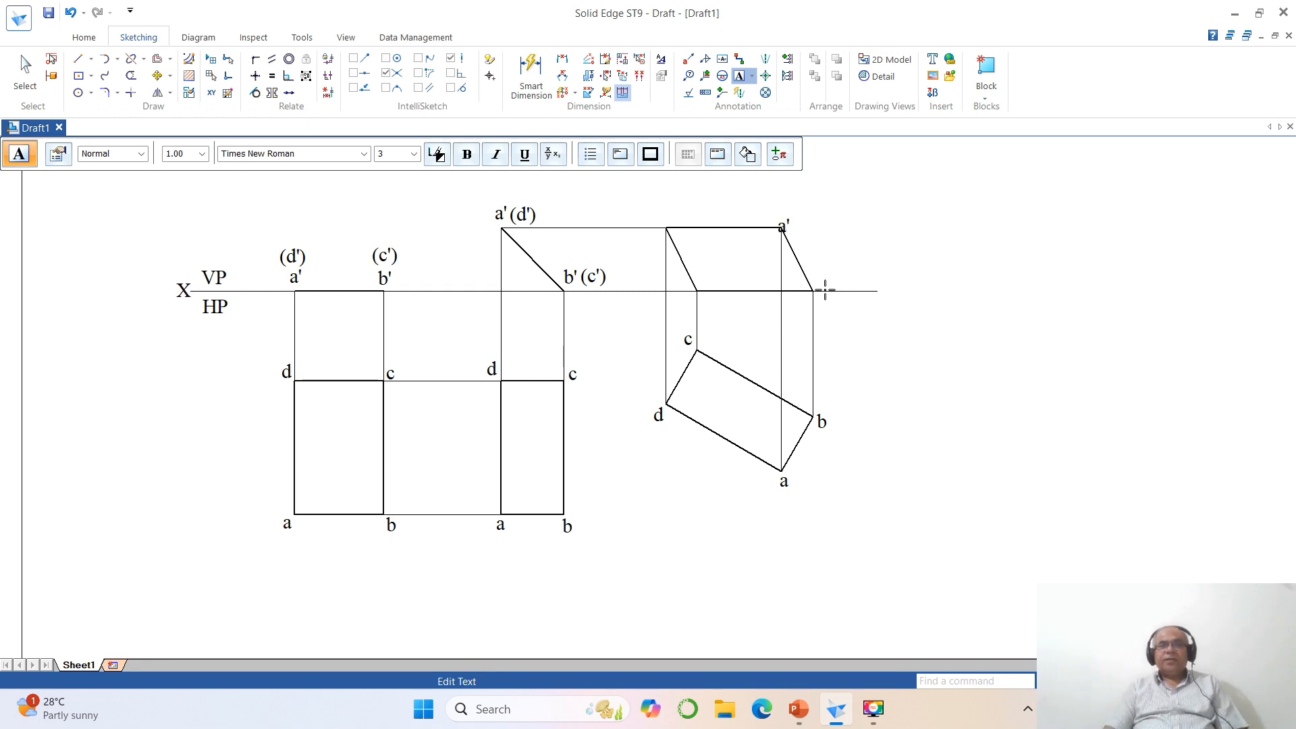
{"action": "left_click", "coordinate": [818, 284]}
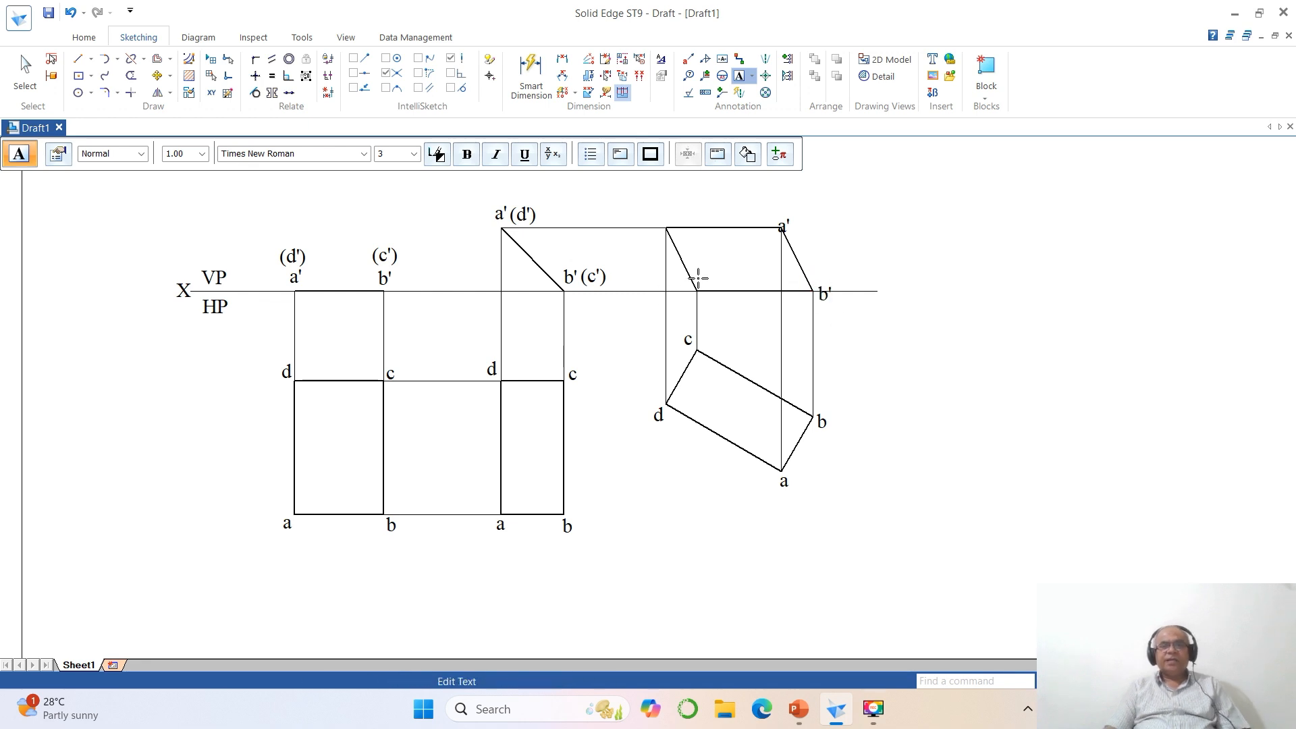
{"action": "left_click", "coordinate": [698, 278]}
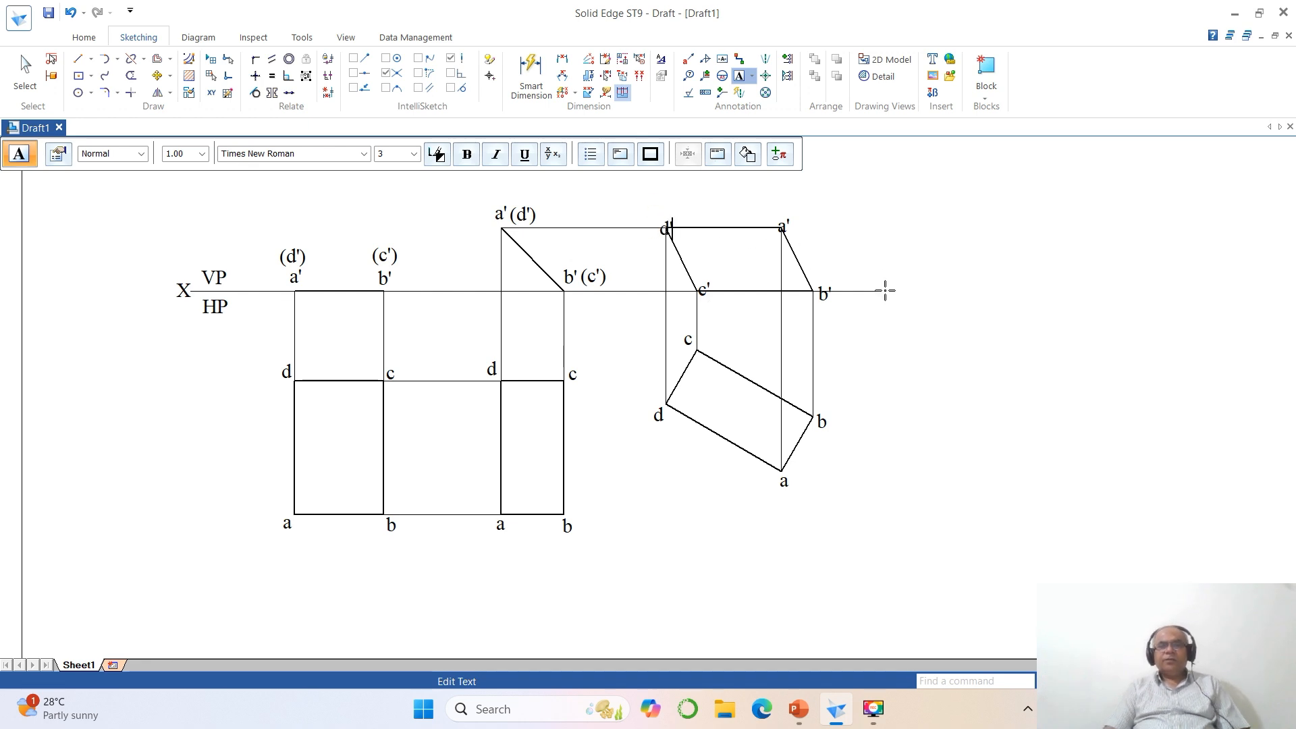
{"action": "left_click", "coordinate": [885, 291]}
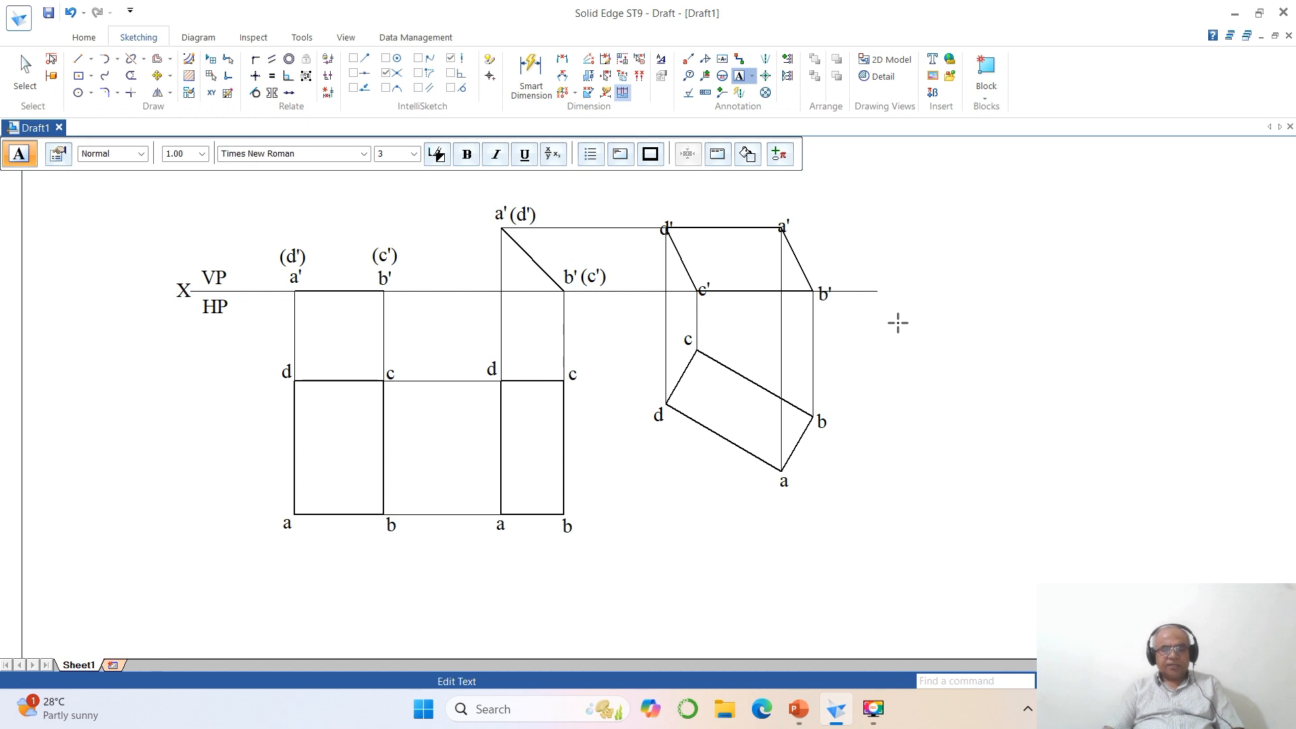
{"action": "type", "text": "Y"}
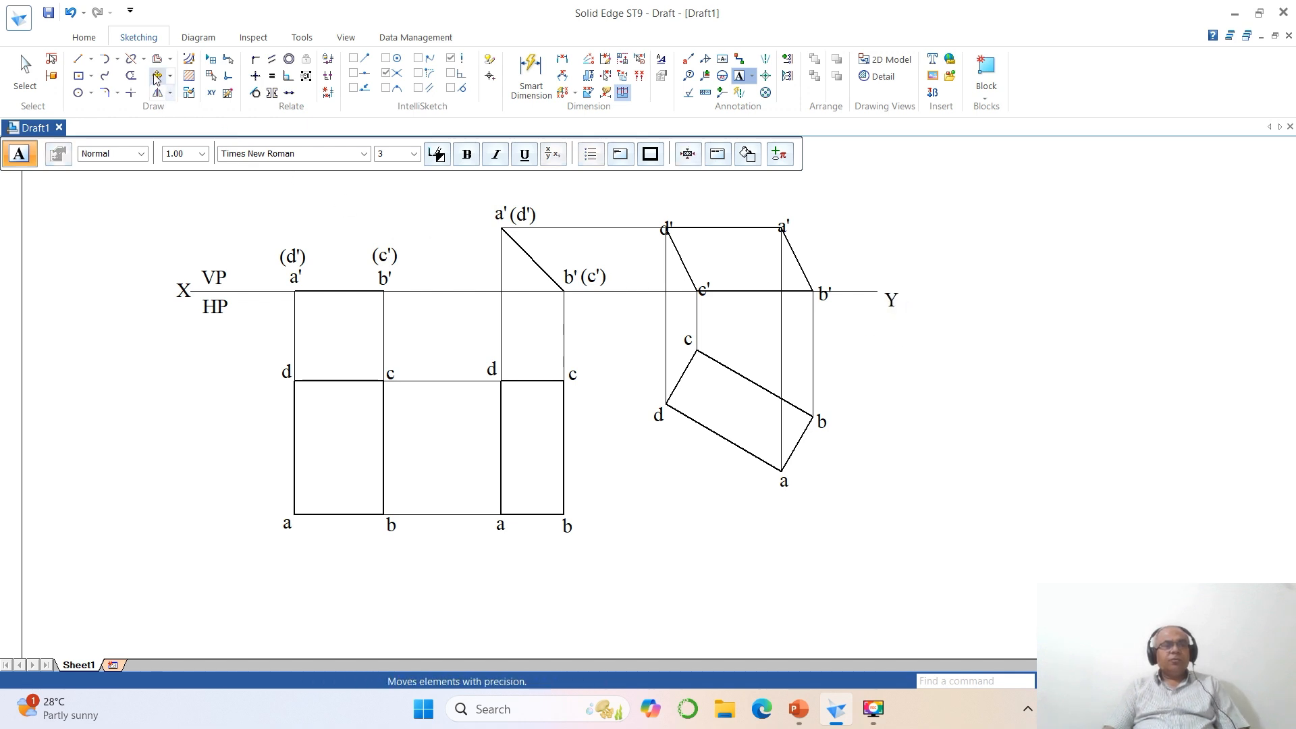
- Move the Y label into line with the free end of the XY line
{"action": "left_click", "coordinate": [157, 76]}
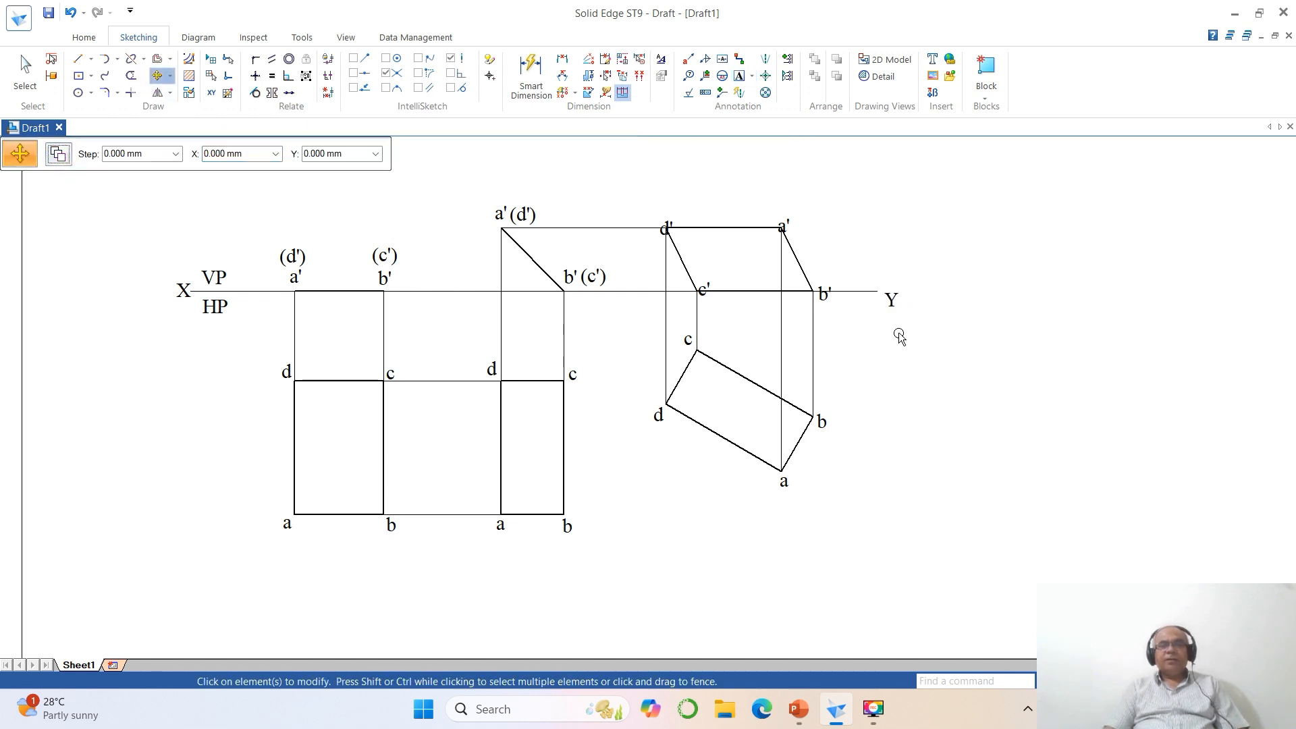
{"action": "left_click", "coordinate": [891, 299]}
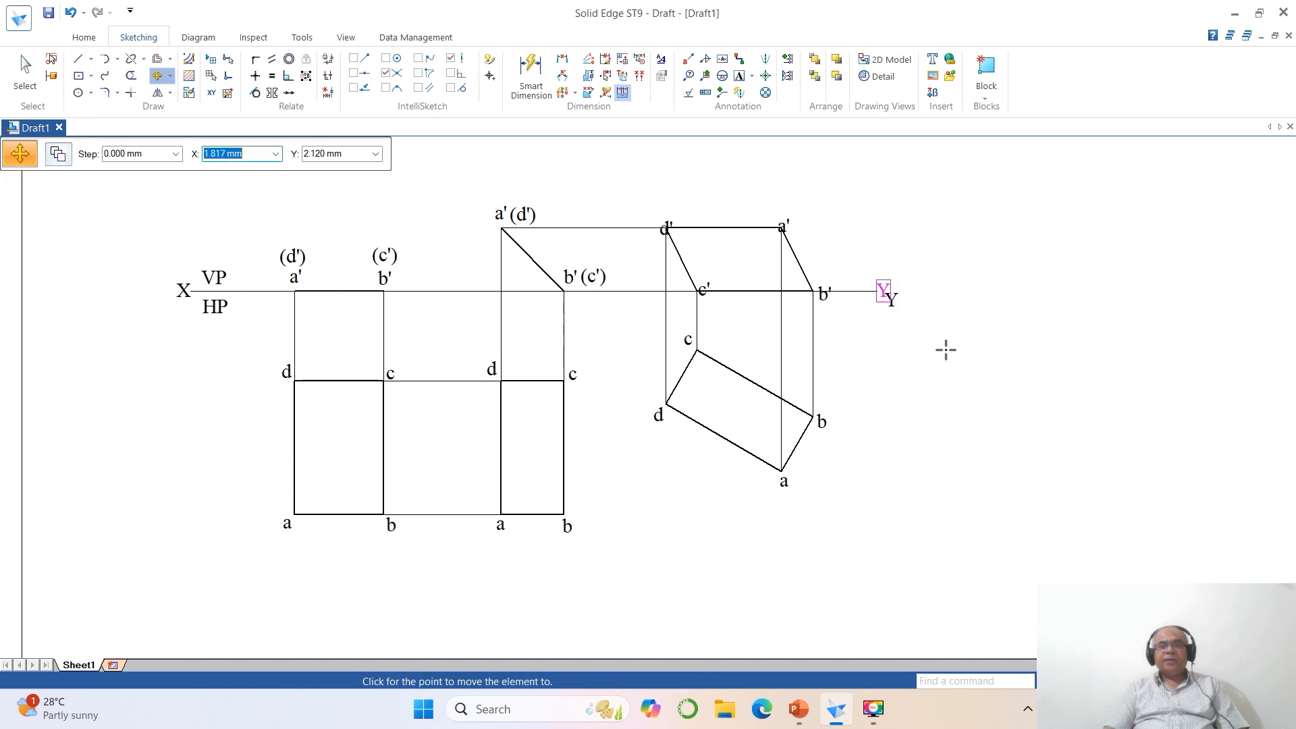
{"action": "left_click", "coordinate": [945, 349]}
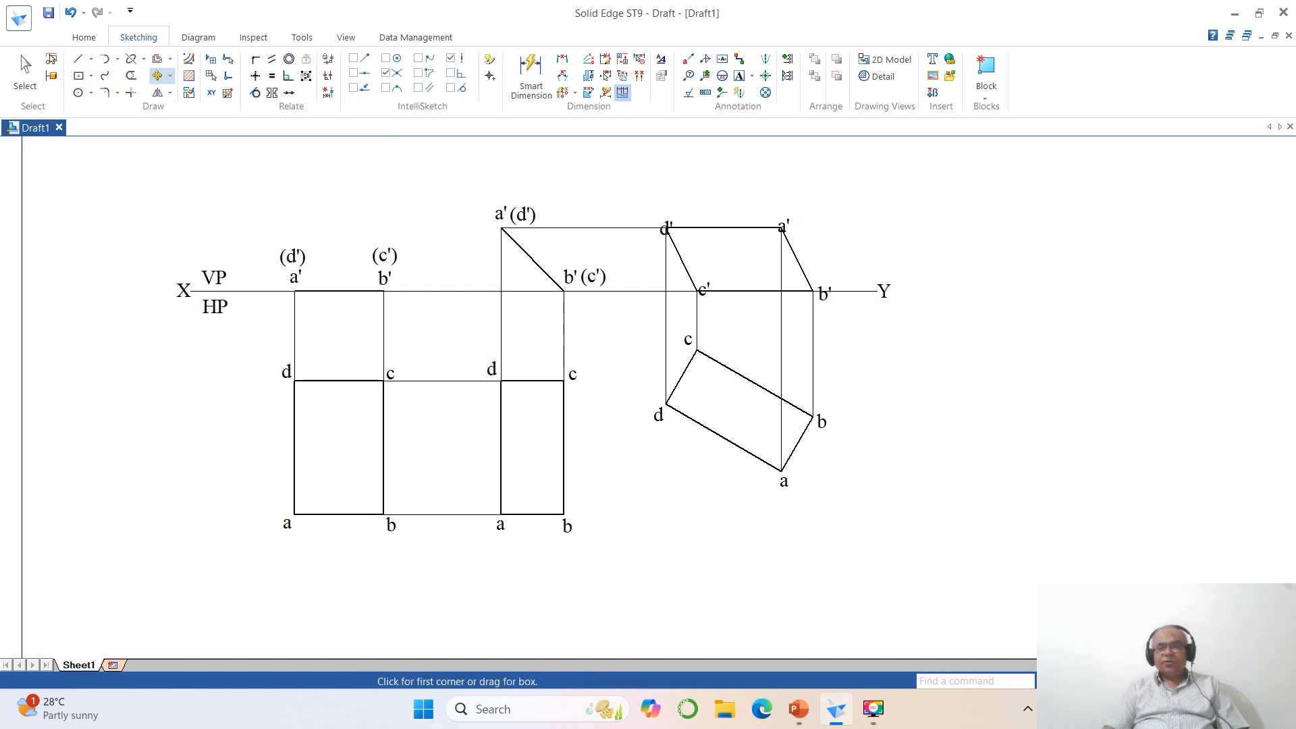
- Move the d' and a' labels of the final front view clear above their corners
{"action": "left_click", "coordinate": [579, 181]}
{"action": "left_click", "coordinate": [969, 419]}
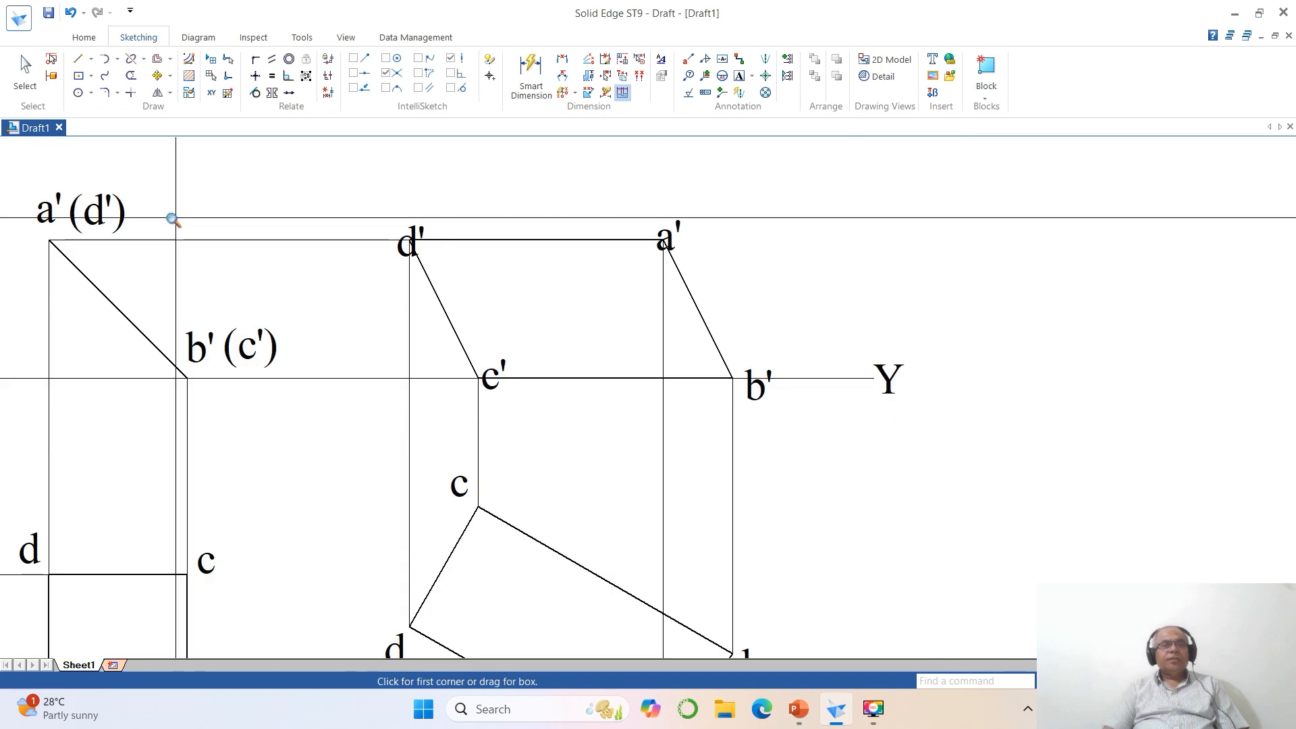
{"action": "left_click", "coordinate": [157, 75]}
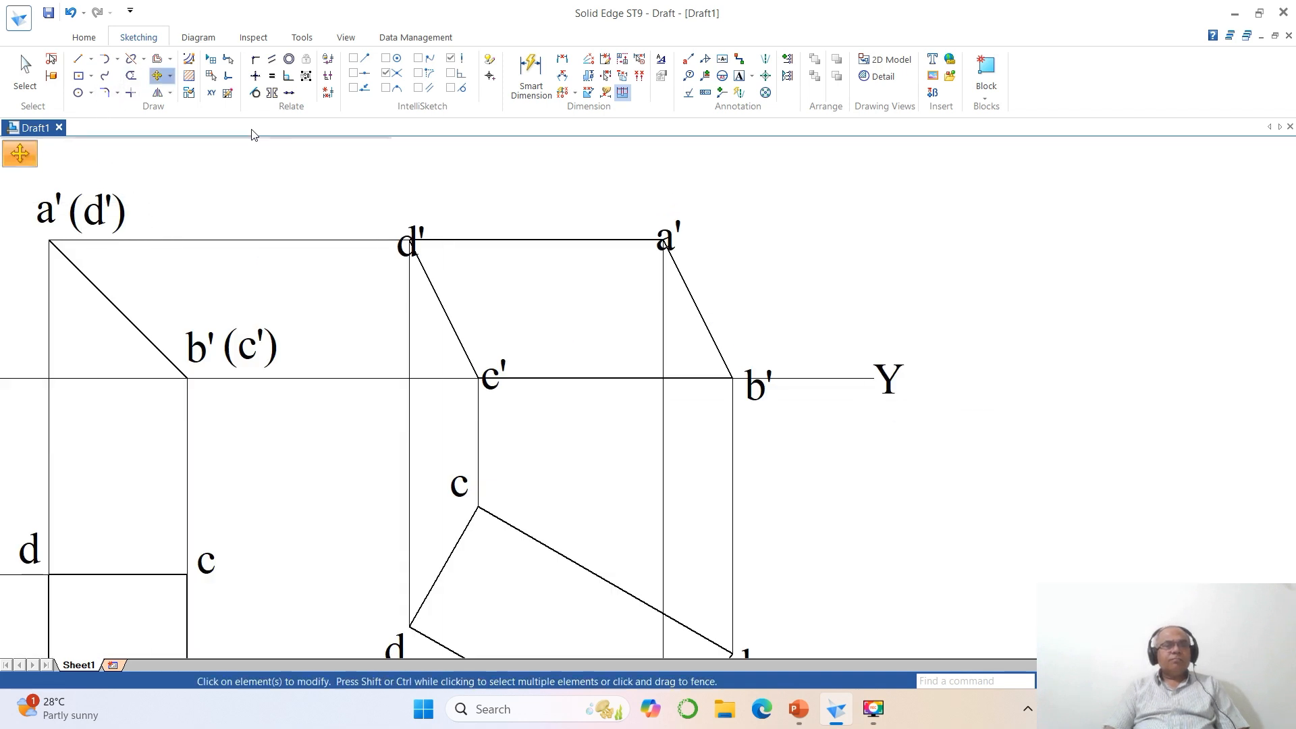
{"action": "left_click", "coordinate": [392, 256]}
{"action": "left_click", "coordinate": [359, 252]}
{"action": "left_click", "coordinate": [351, 223]}
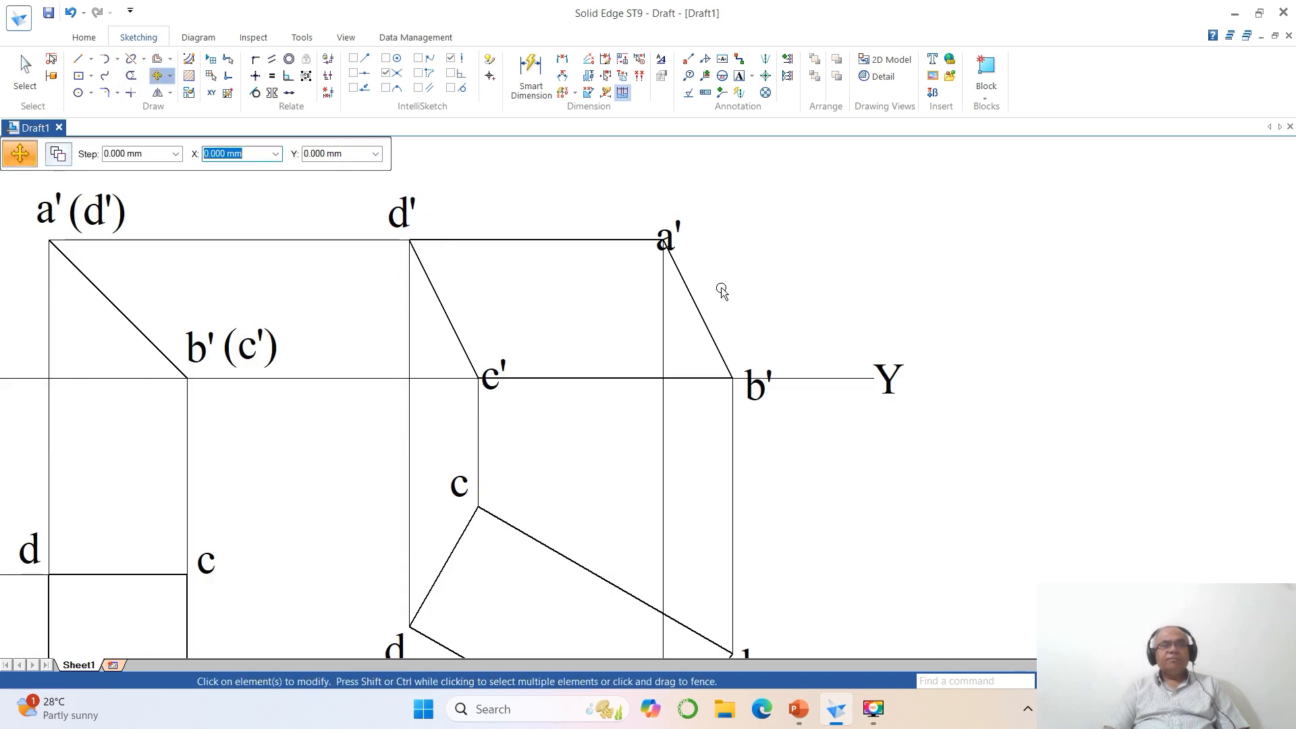
{"action": "left_click", "coordinate": [675, 250]}
{"action": "left_click", "coordinate": [744, 268]}
{"action": "left_click", "coordinate": [741, 241]}
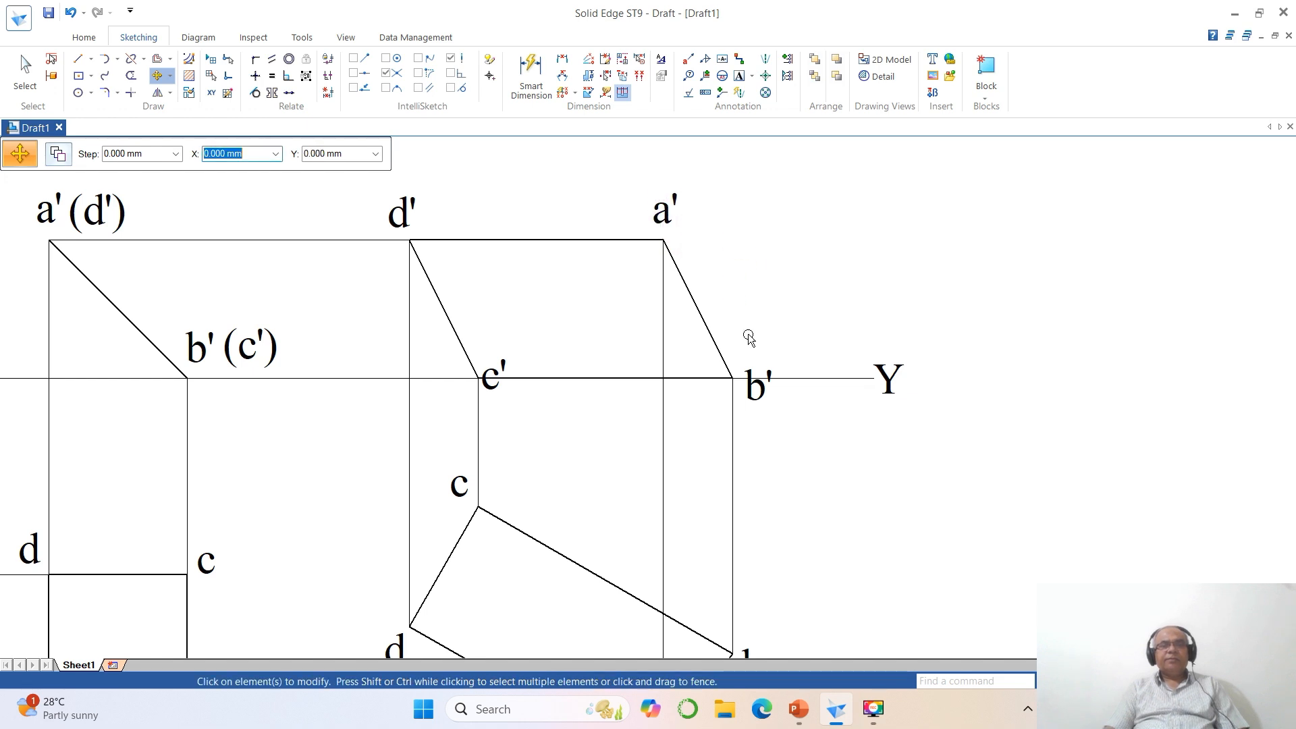
- Move the b' and c' labels of the final front view just above the XY line beside their corners
{"action": "left_click", "coordinate": [757, 383]}
{"action": "left_click", "coordinate": [810, 446]}
{"action": "left_click", "coordinate": [803, 416]}
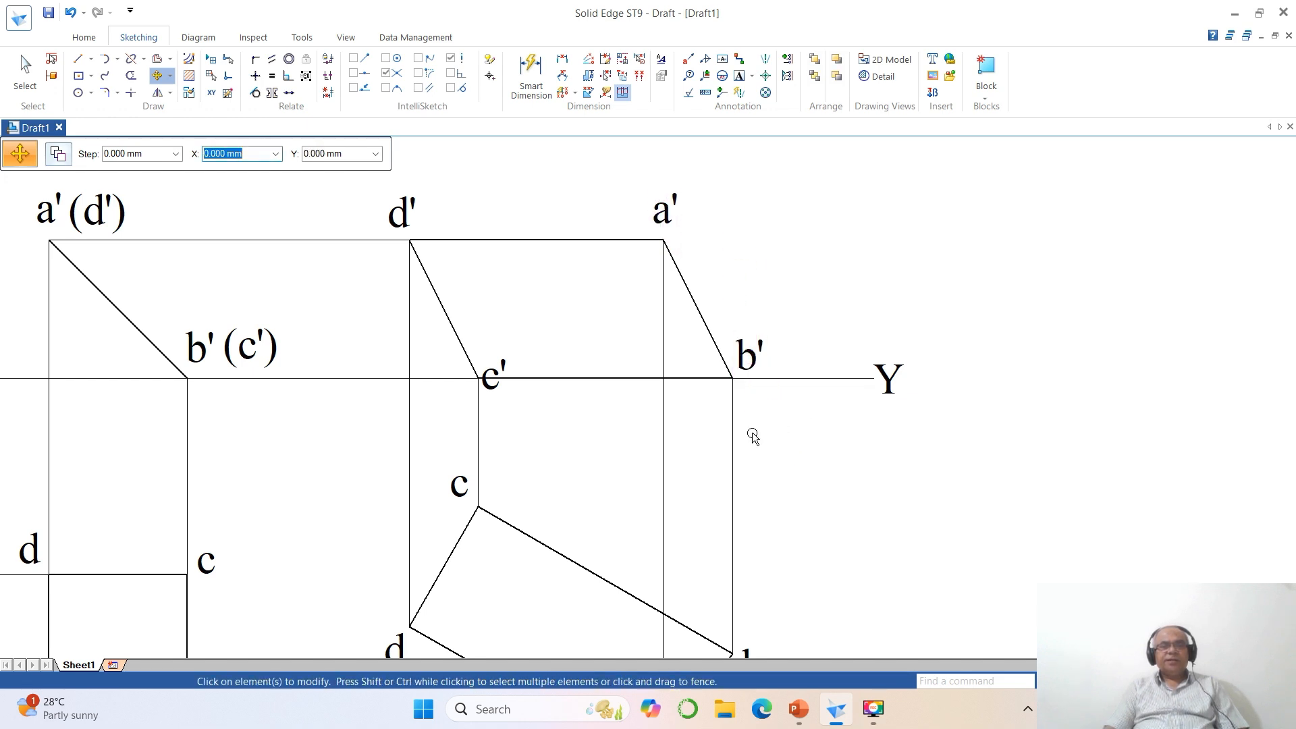
{"action": "left_click", "coordinate": [493, 395]}
{"action": "left_click", "coordinate": [544, 436]}
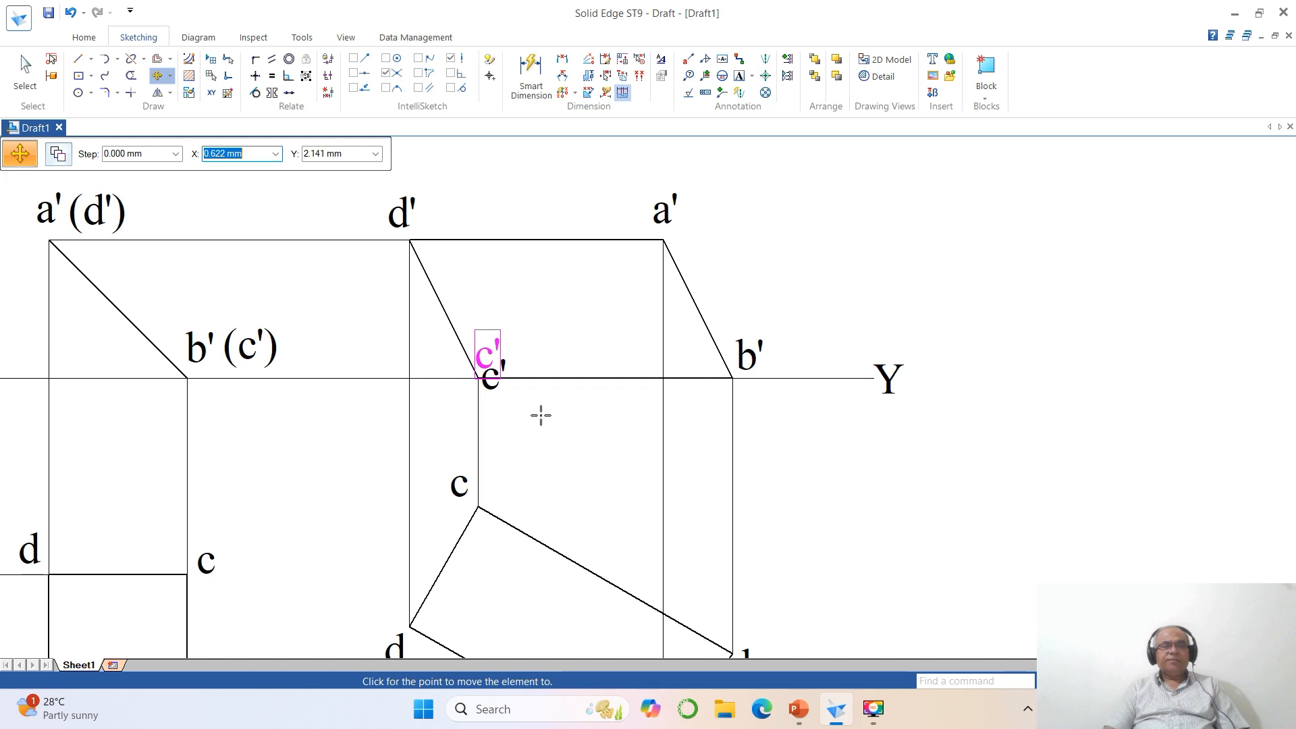
{"action": "left_click", "coordinate": [540, 414]}
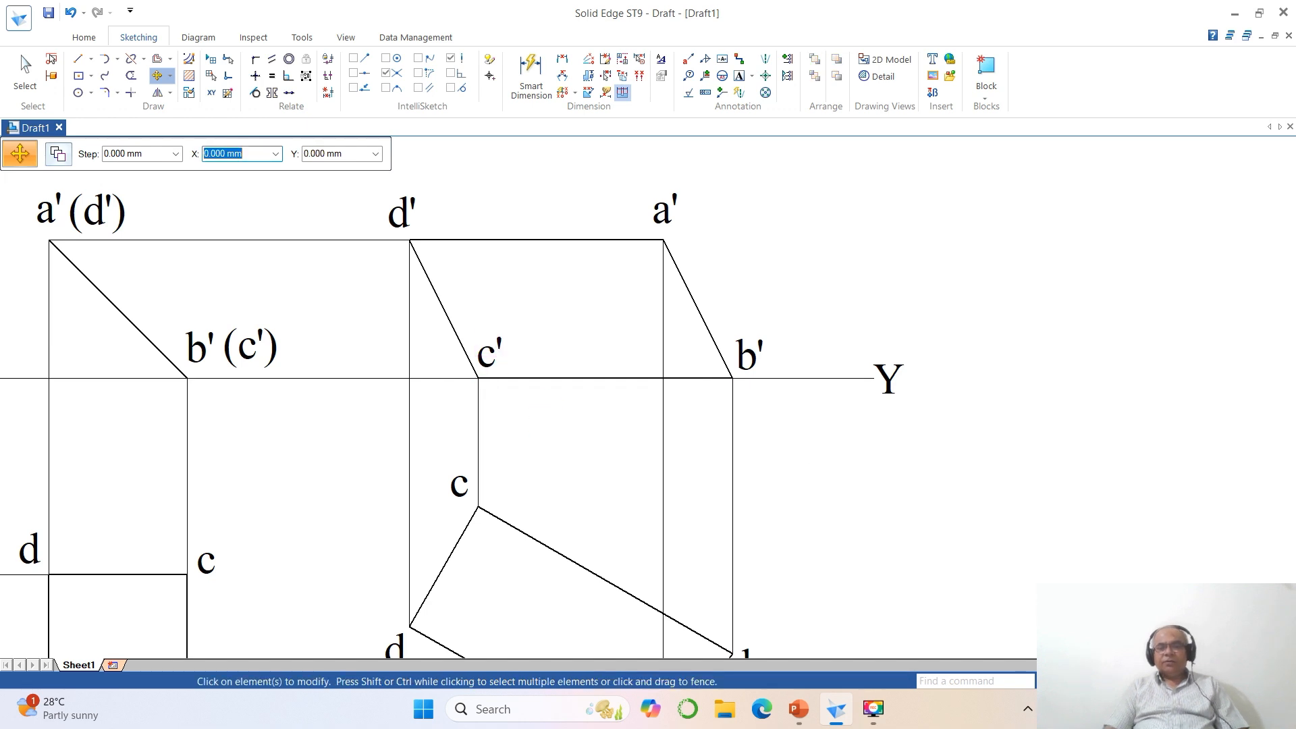
- Change the line width of the XY line, covering its start, middle and end segments together
{"action": "left_click", "coordinate": [1107, 680]}
{"action": "left_click", "coordinate": [1073, 681]}
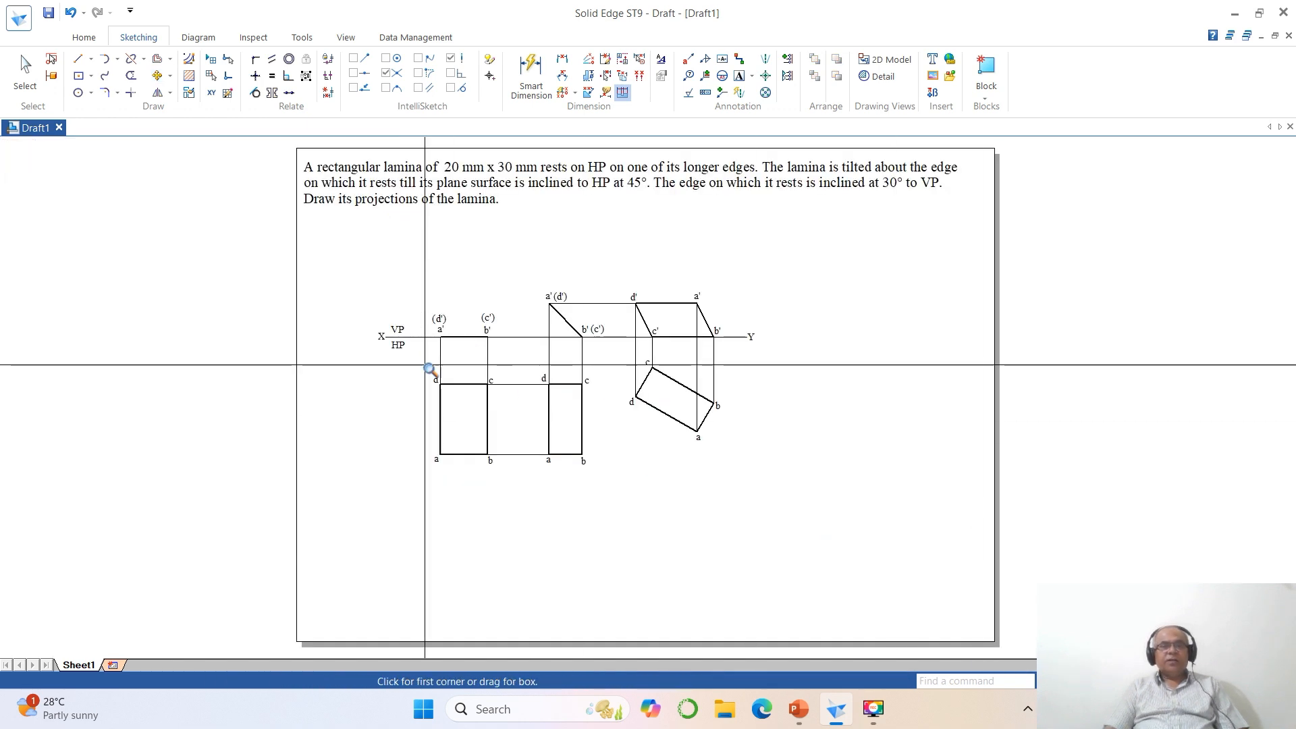
{"action": "left_click", "coordinate": [314, 252]}
{"action": "left_click", "coordinate": [898, 562]}
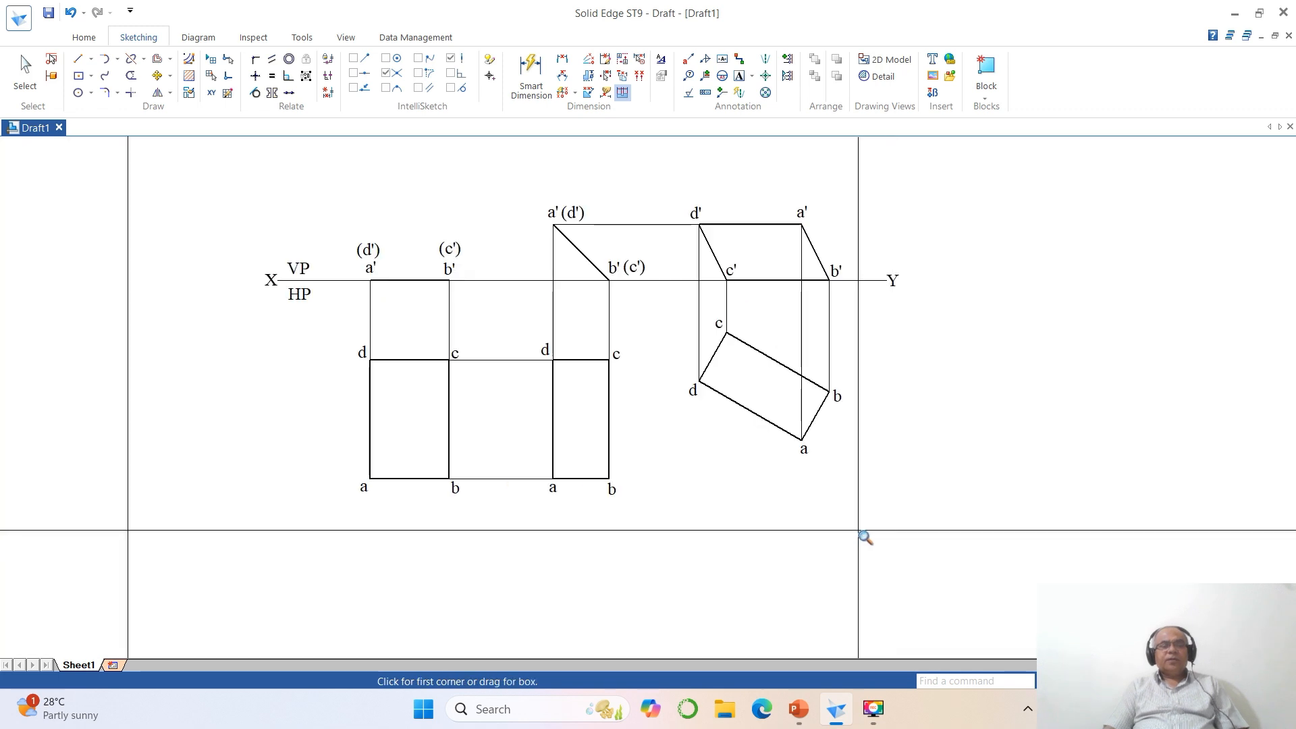
{"action": "left_click", "coordinate": [12, 67]}
{"action": "left_click", "coordinate": [12, 67]}
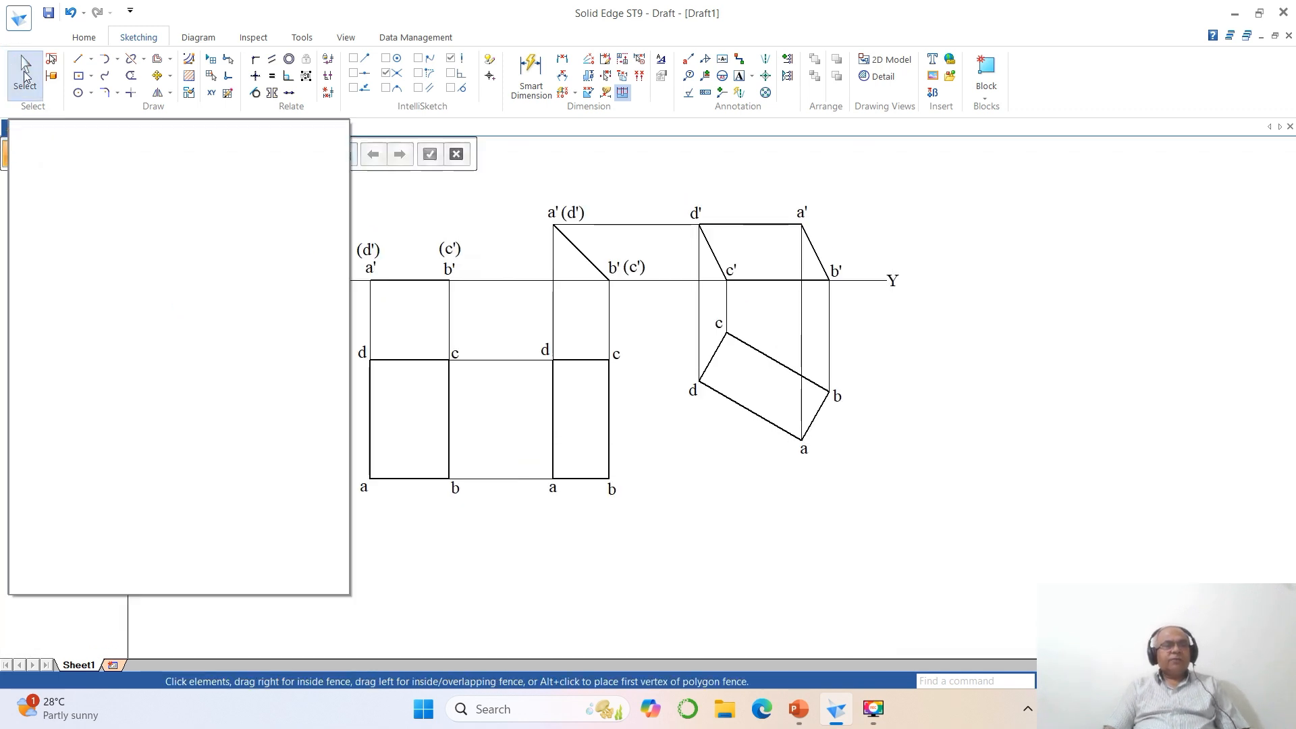
{"action": "left_click", "coordinate": [331, 282]}
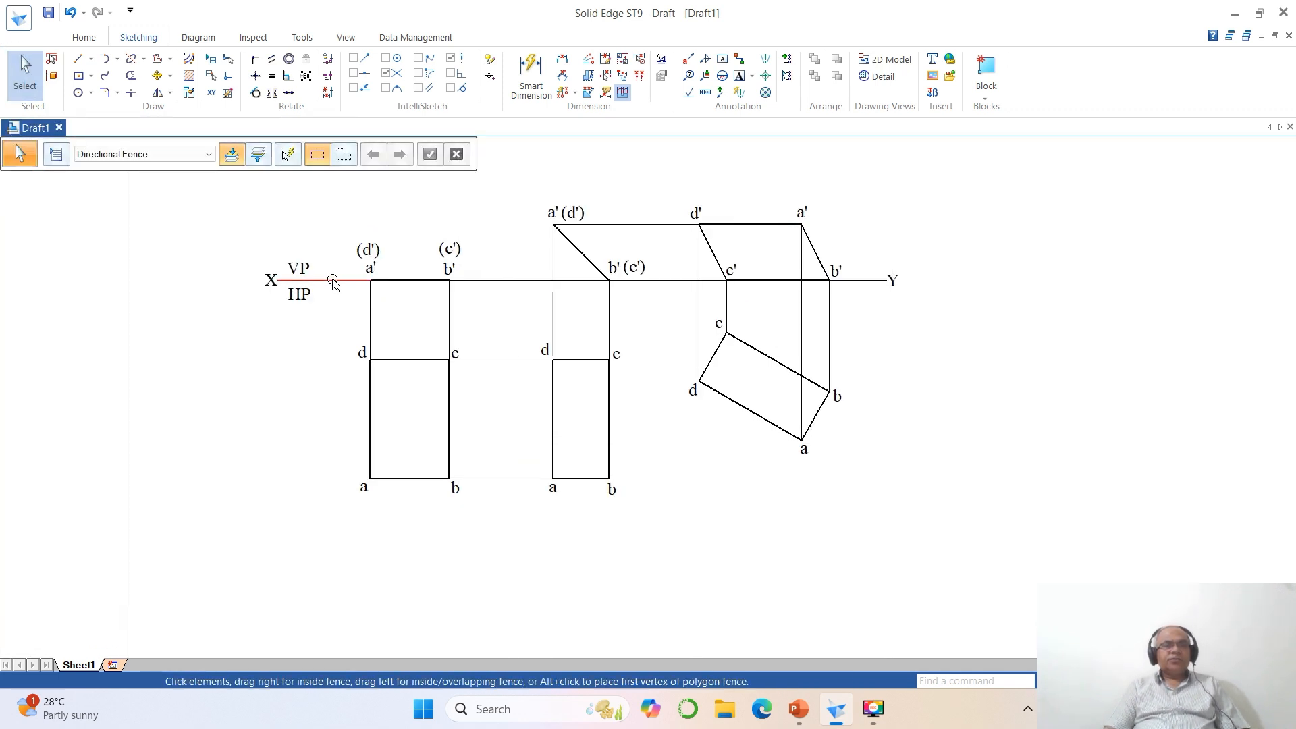
{"action": "left_click", "coordinate": [504, 284]}
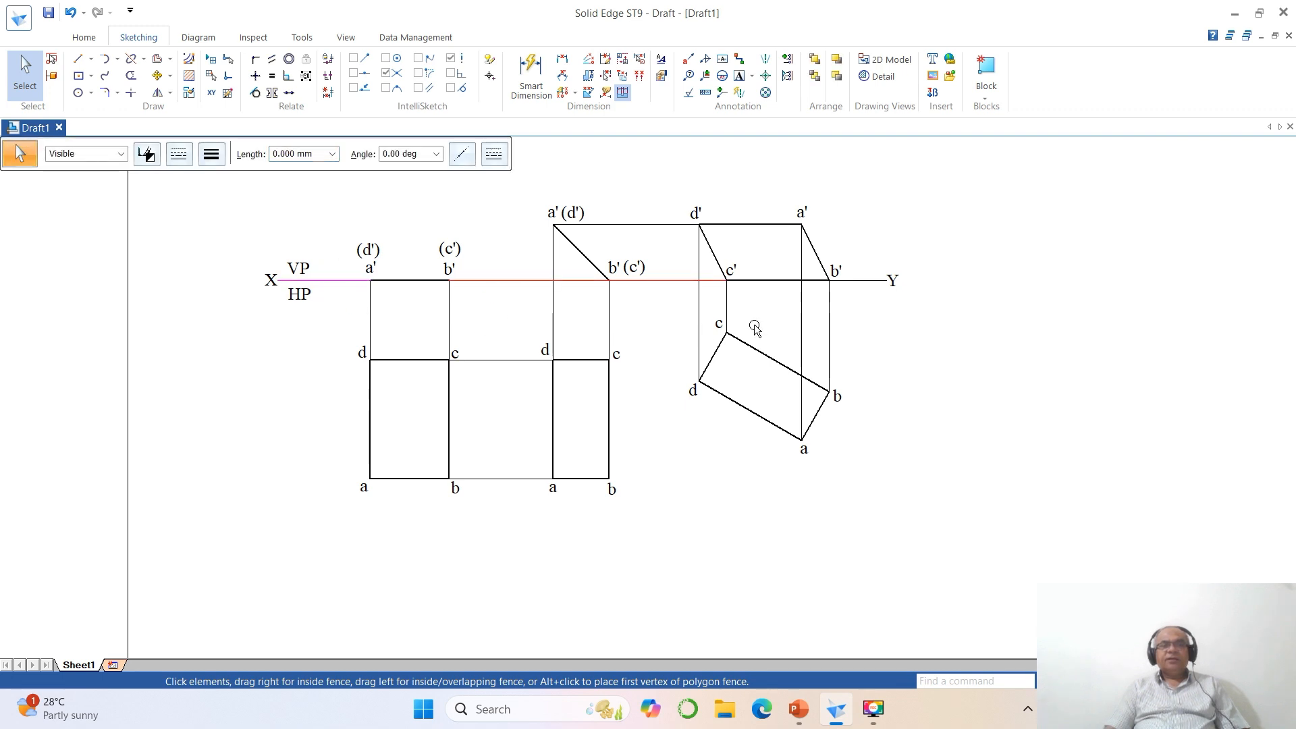
{"action": "left_click", "coordinate": [864, 278], "text": "ctrl"}
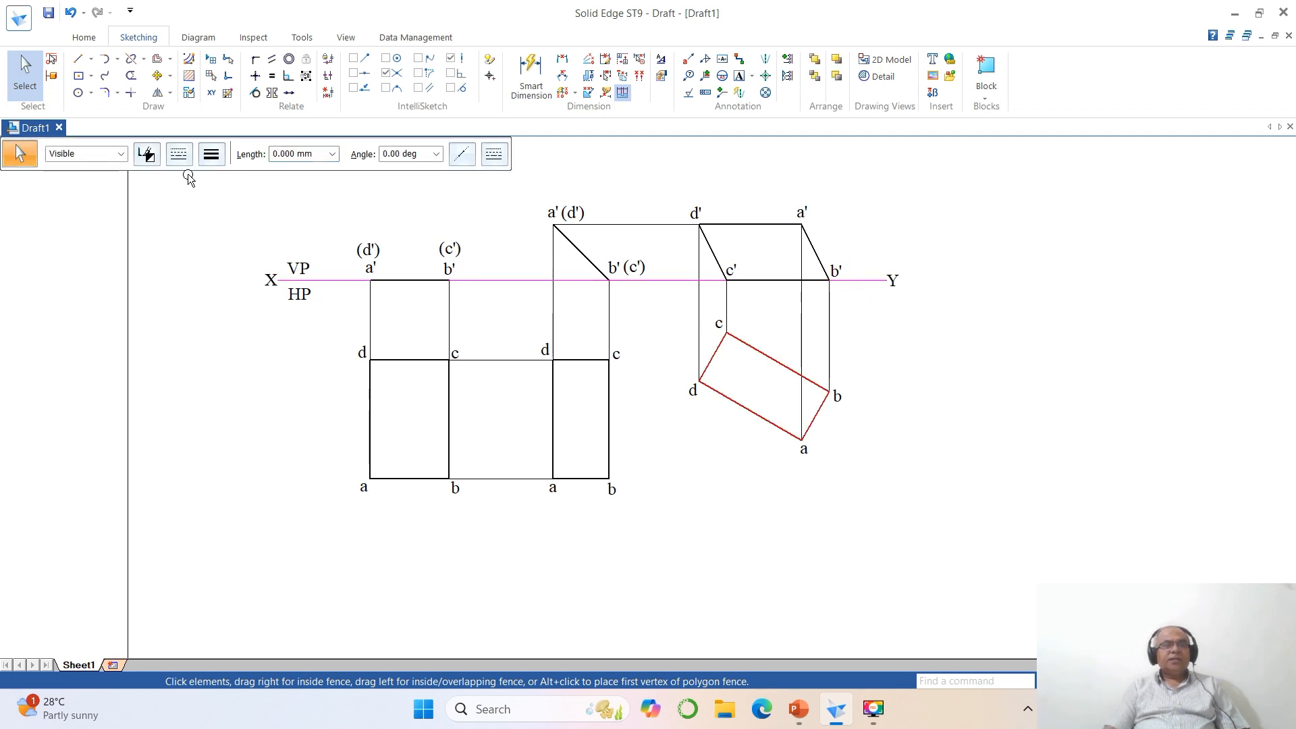
{"action": "left_click", "coordinate": [210, 153]}
{"action": "left_click", "coordinate": [210, 178]}
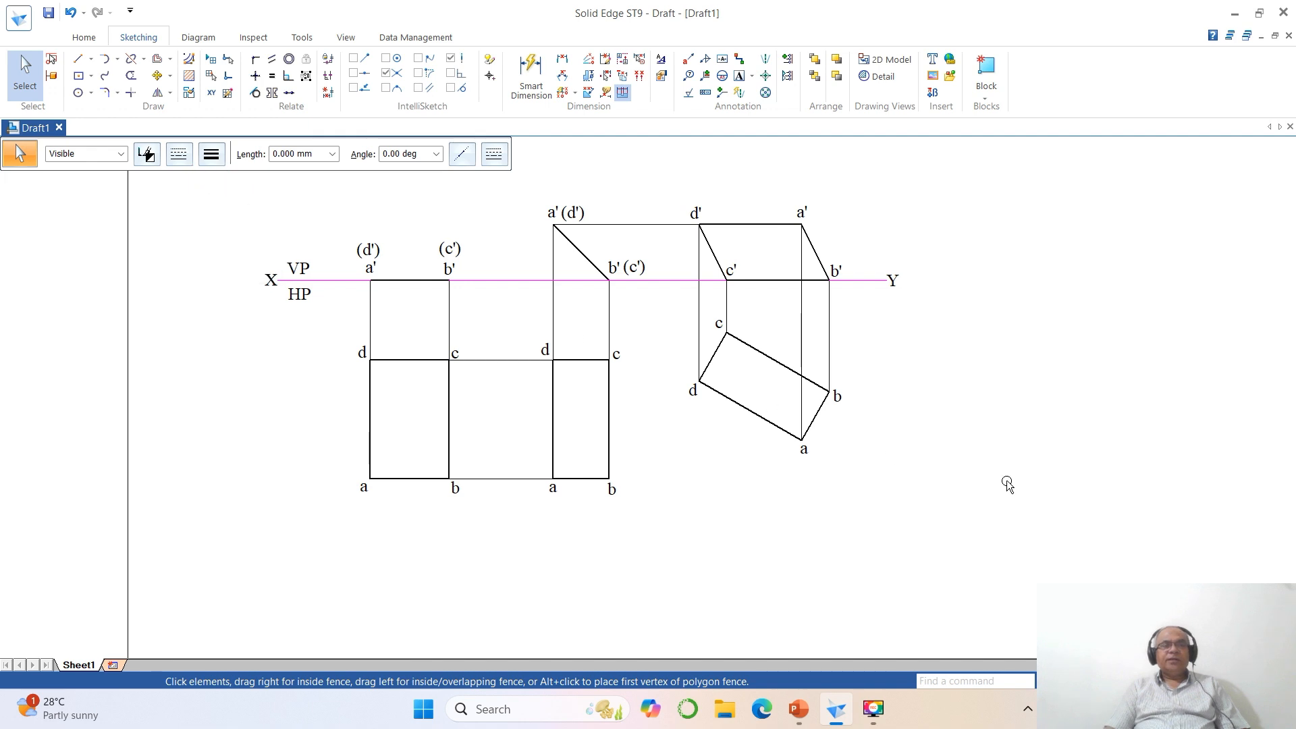
{"action": "left_click", "coordinate": [1076, 502]}
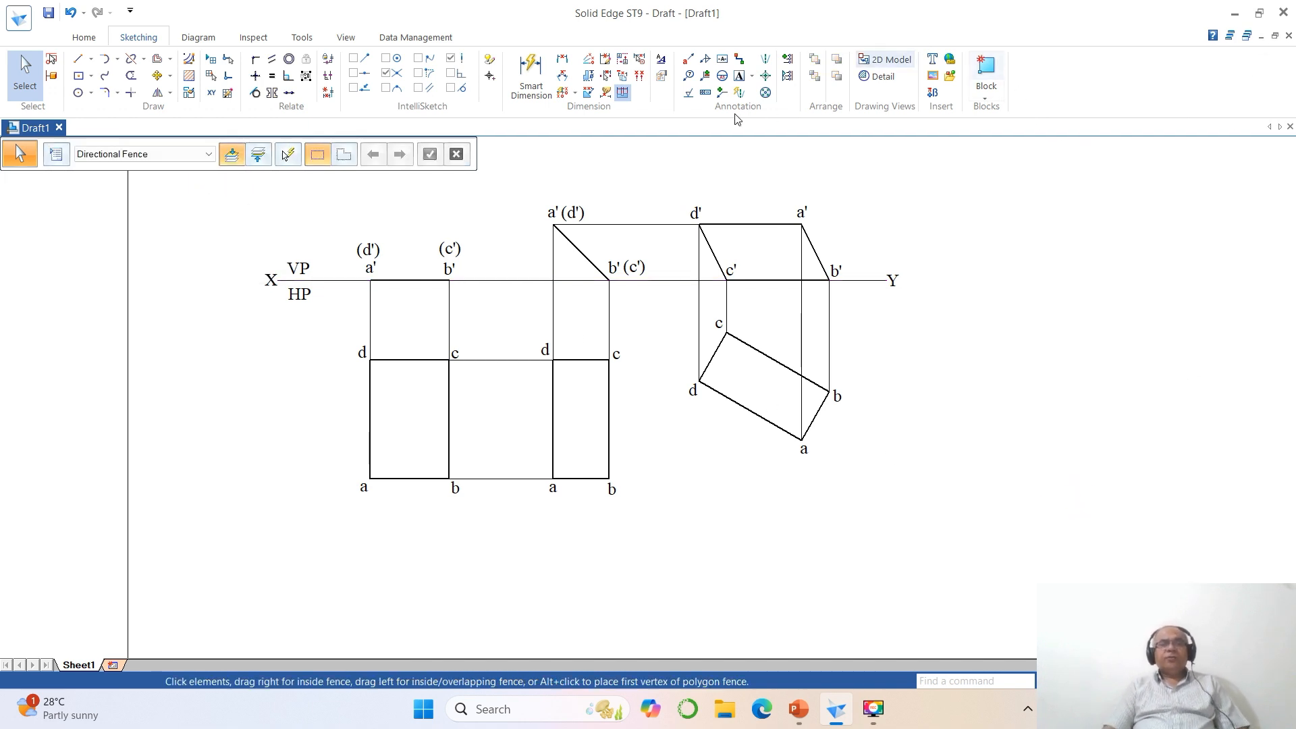
- Modify the ISO (mm) dimension style so the driving, driven, error and connector colors are all Black
{"action": "left_click", "coordinate": [659, 62]}
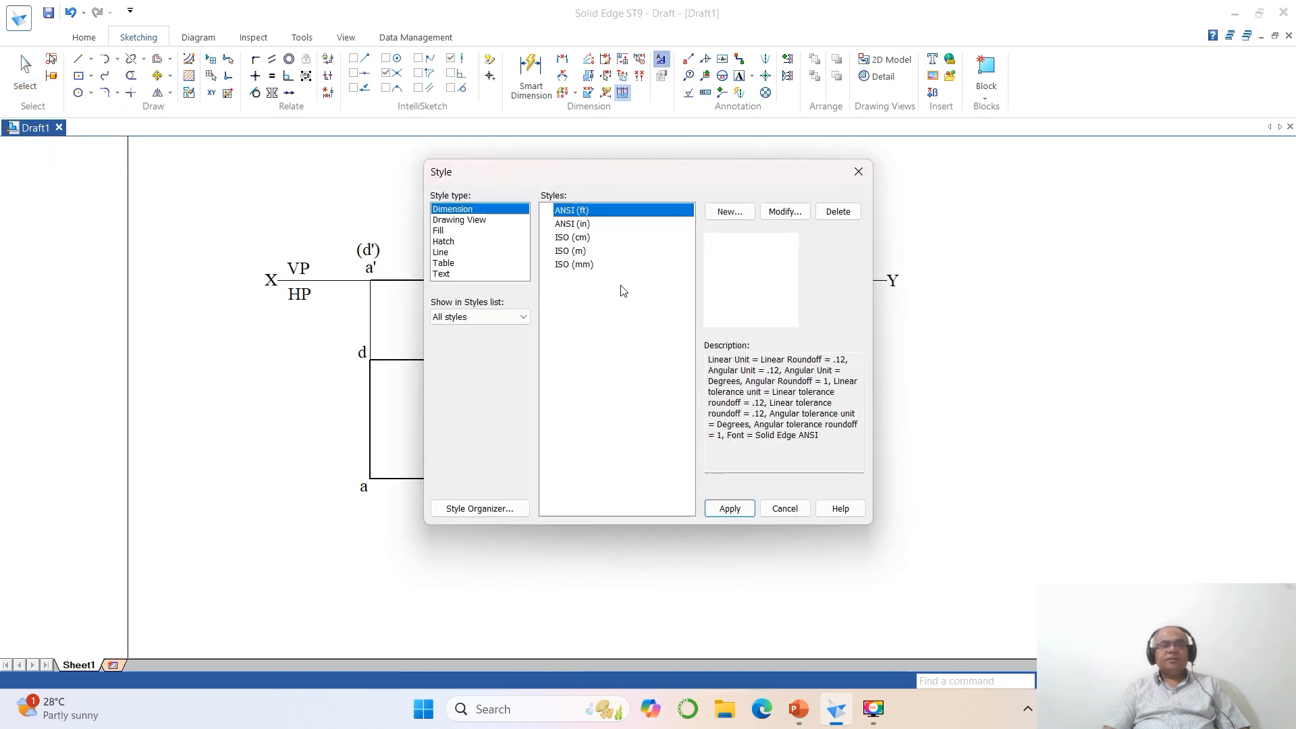
{"action": "left_click", "coordinate": [592, 266]}
{"action": "left_click", "coordinate": [783, 212]}
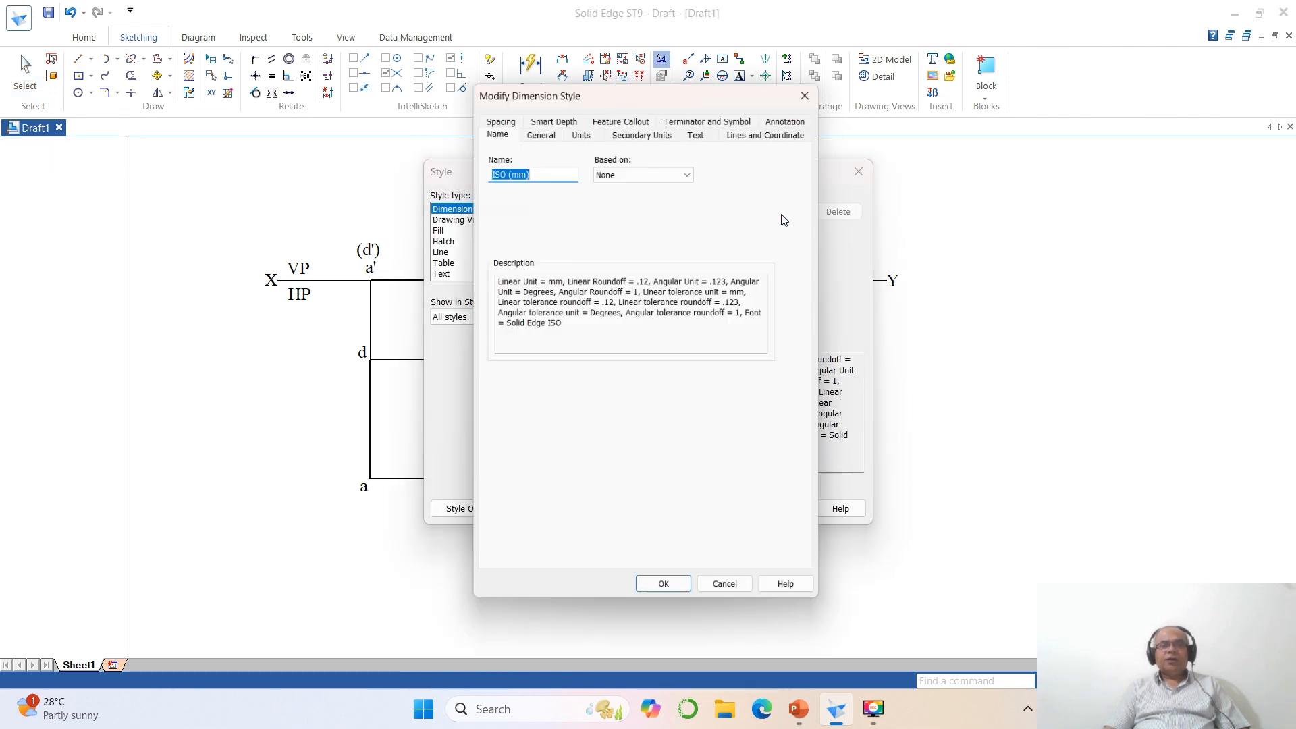
{"action": "left_click", "coordinate": [538, 127]}
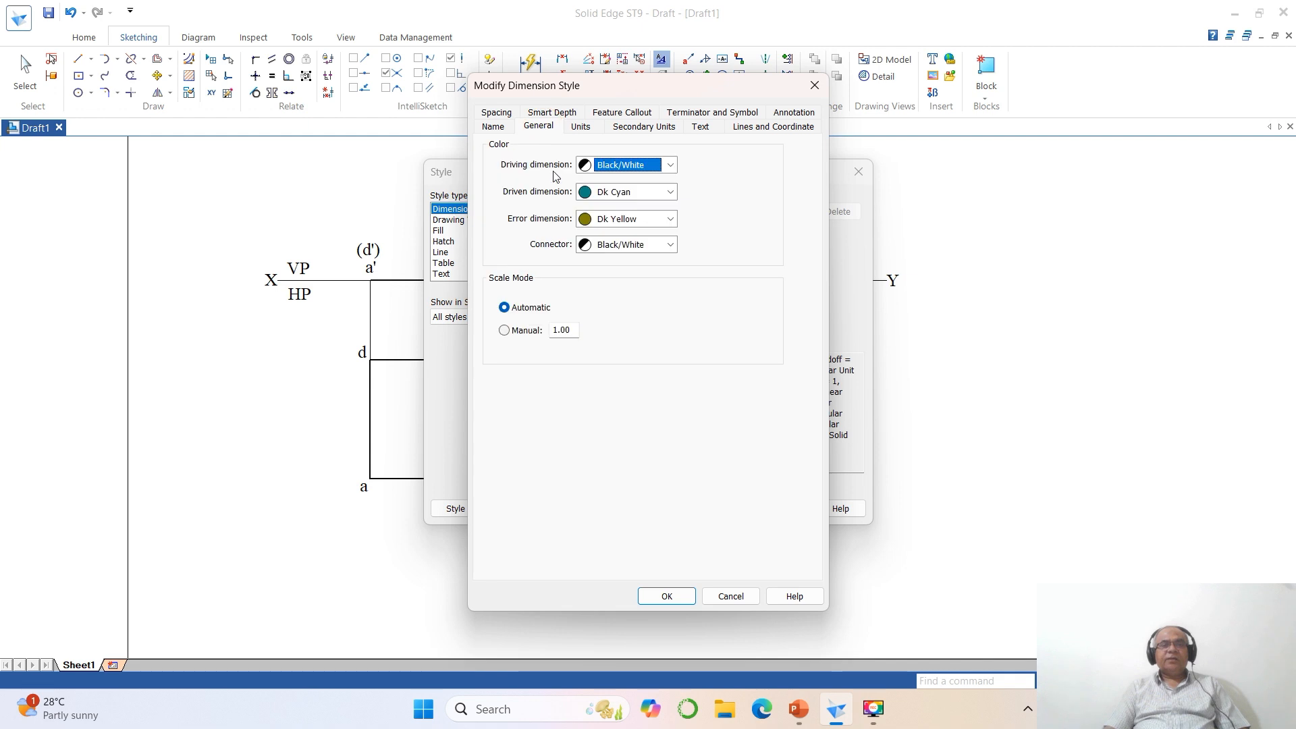
{"action": "left_click", "coordinate": [604, 165]}
{"action": "left_click", "coordinate": [607, 192]}
{"action": "left_click", "coordinate": [607, 191]}
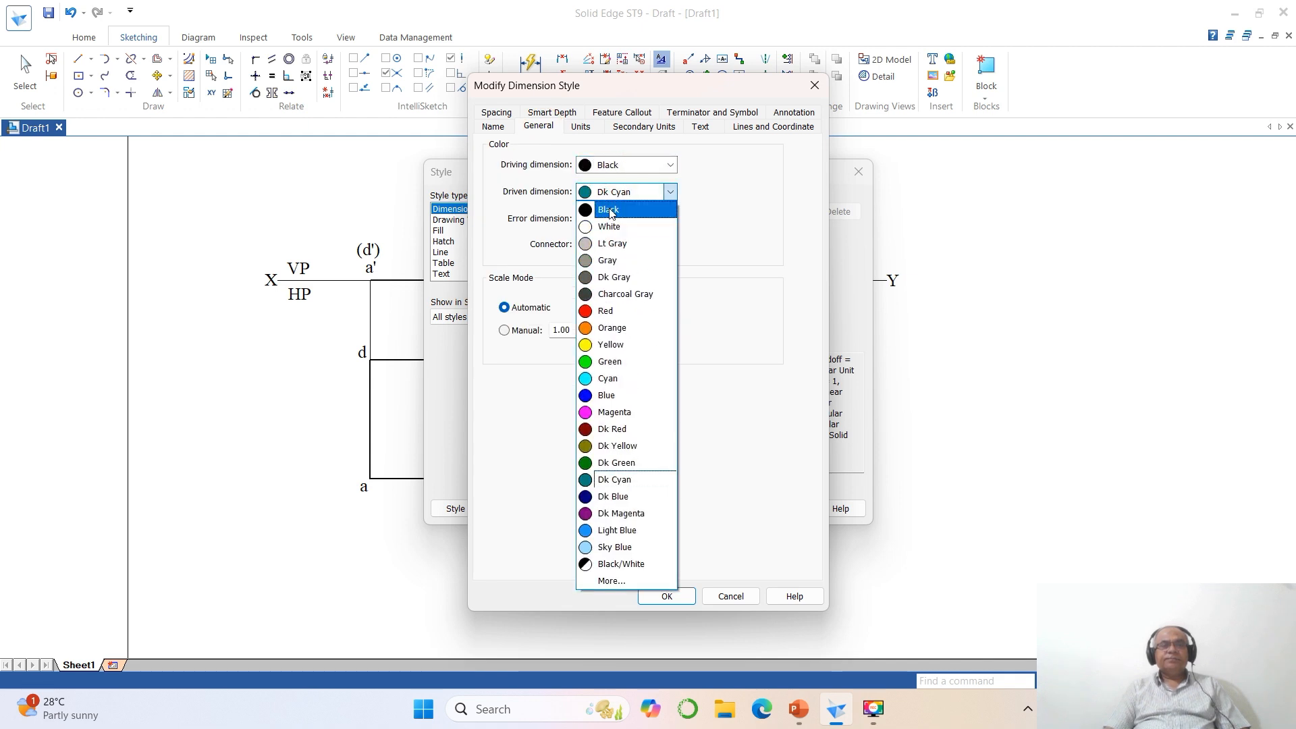
{"action": "left_click", "coordinate": [606, 220]}
{"action": "left_click", "coordinate": [606, 219]}
{"action": "left_click", "coordinate": [607, 236]}
{"action": "left_click", "coordinate": [611, 245]}
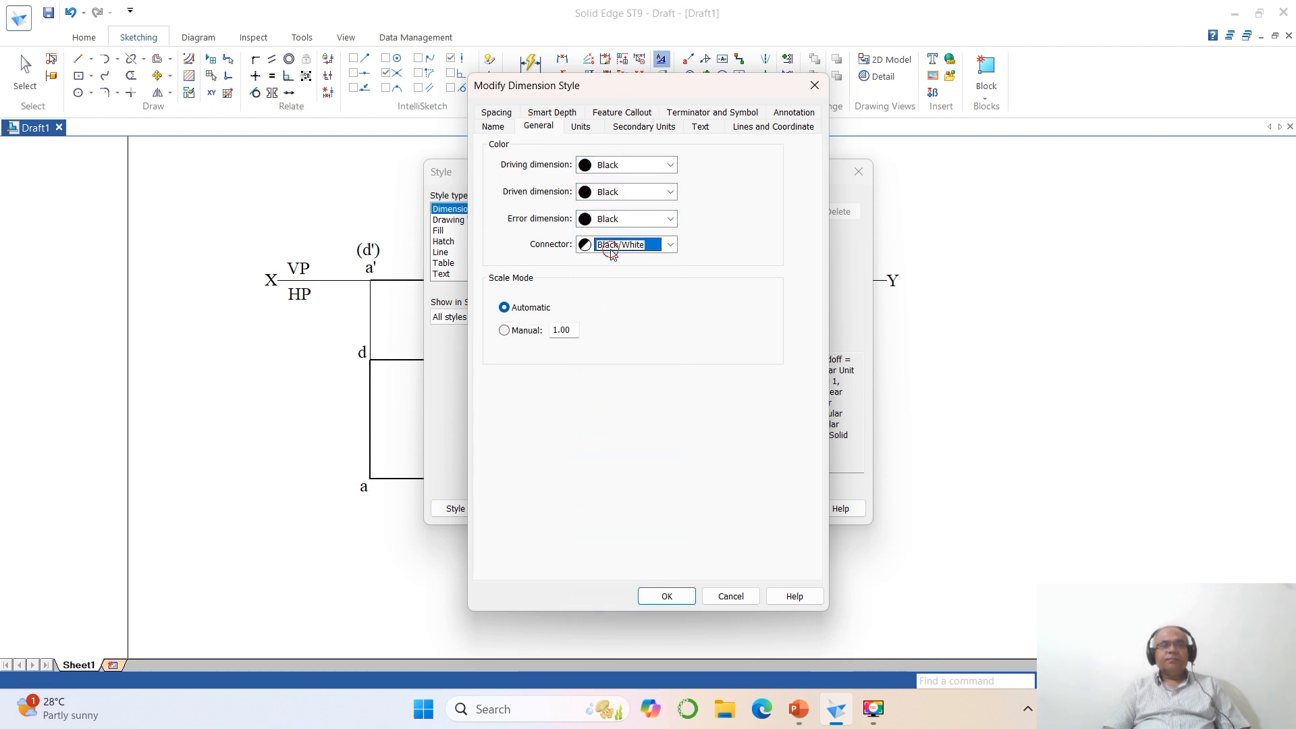
{"action": "left_click", "coordinate": [611, 263]}
- Set the dimension style's text font to Times New Roman and its font size to 3
{"action": "left_click", "coordinate": [700, 128]}
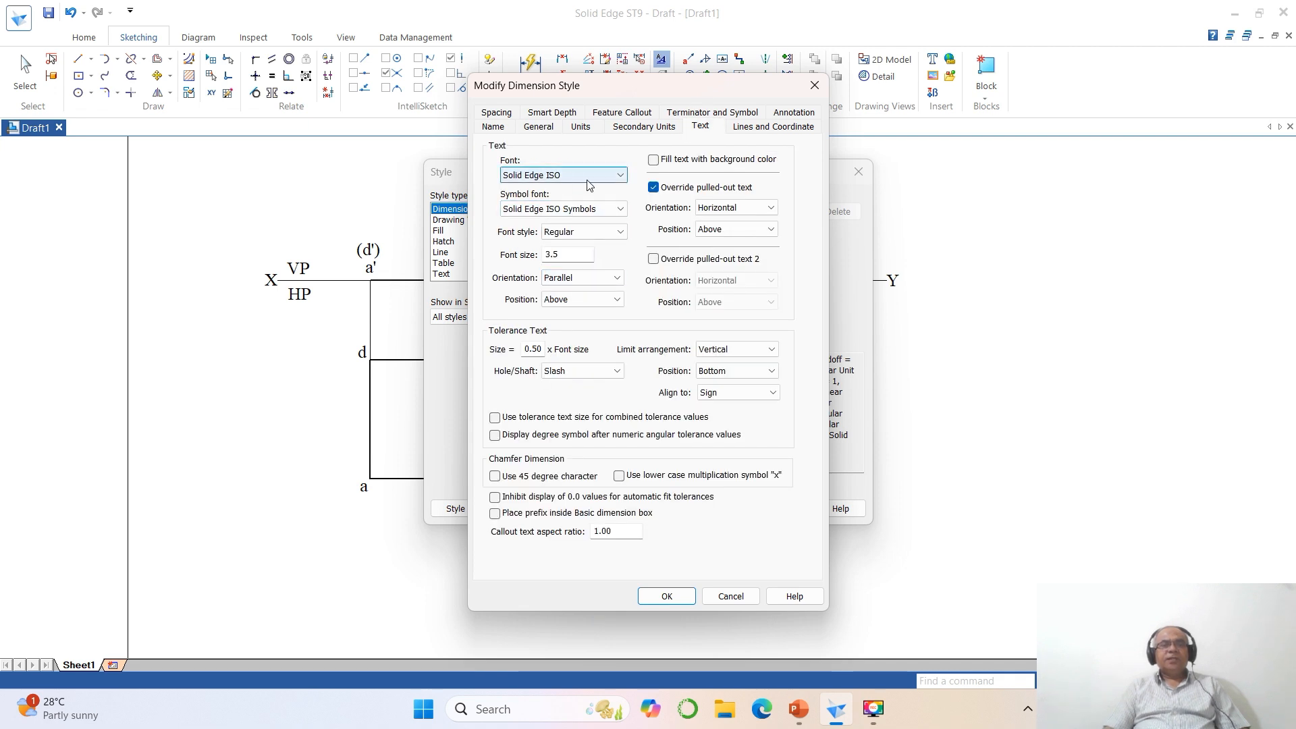
{"action": "left_click", "coordinate": [624, 174]}
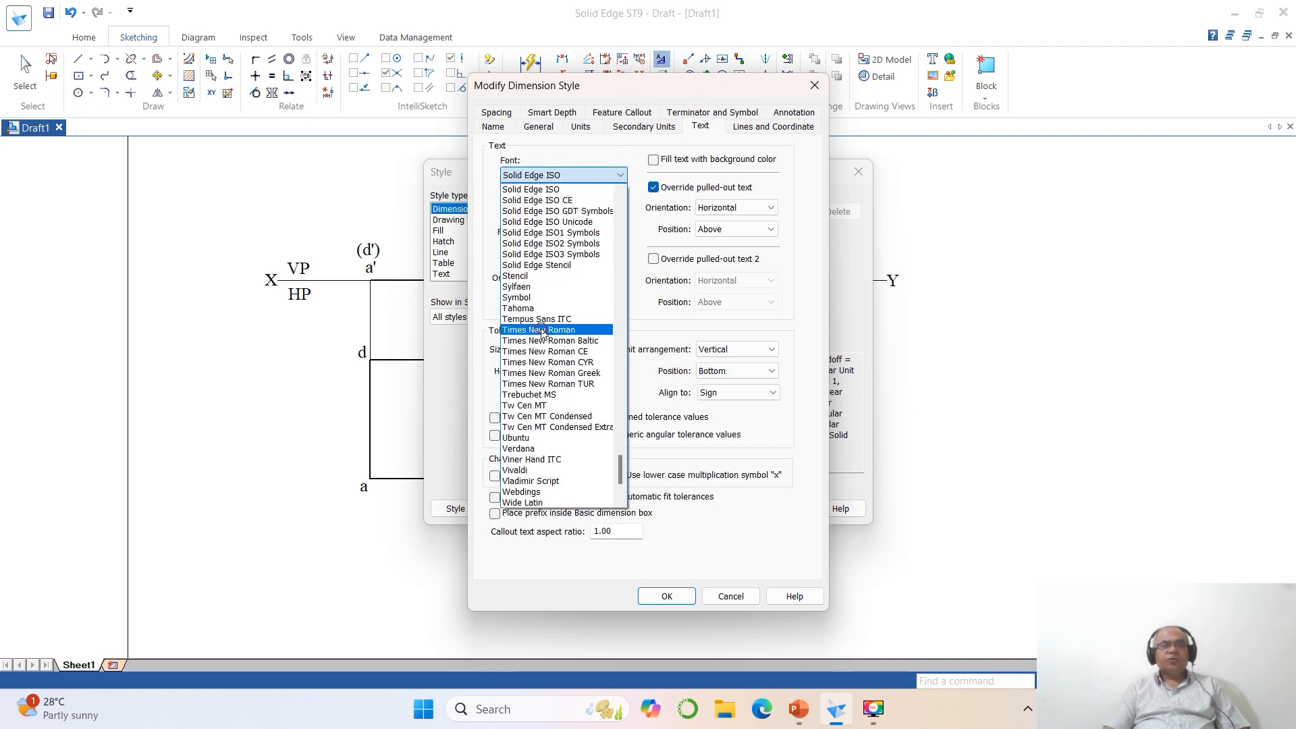
{"action": "left_click", "coordinate": [543, 328]}
{"action": "double_click", "coordinate": [583, 256]}
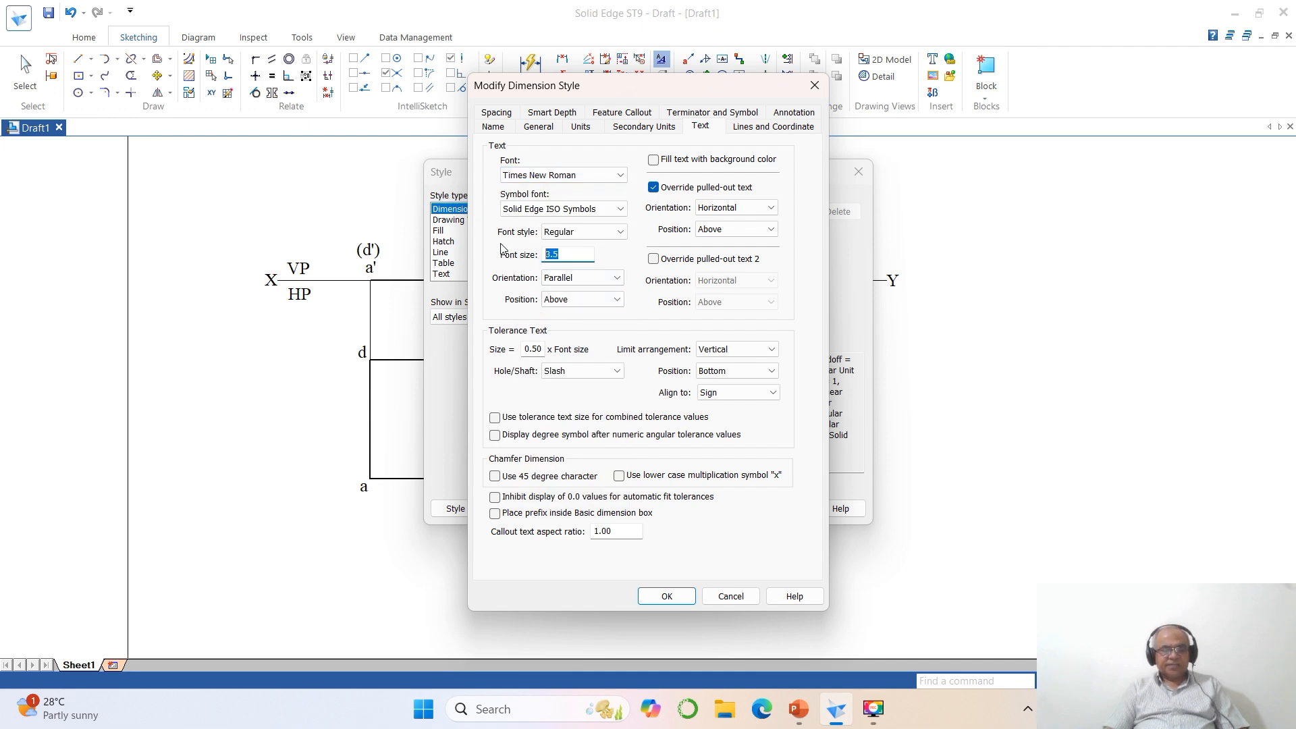
{"action": "type", "text": "3"}
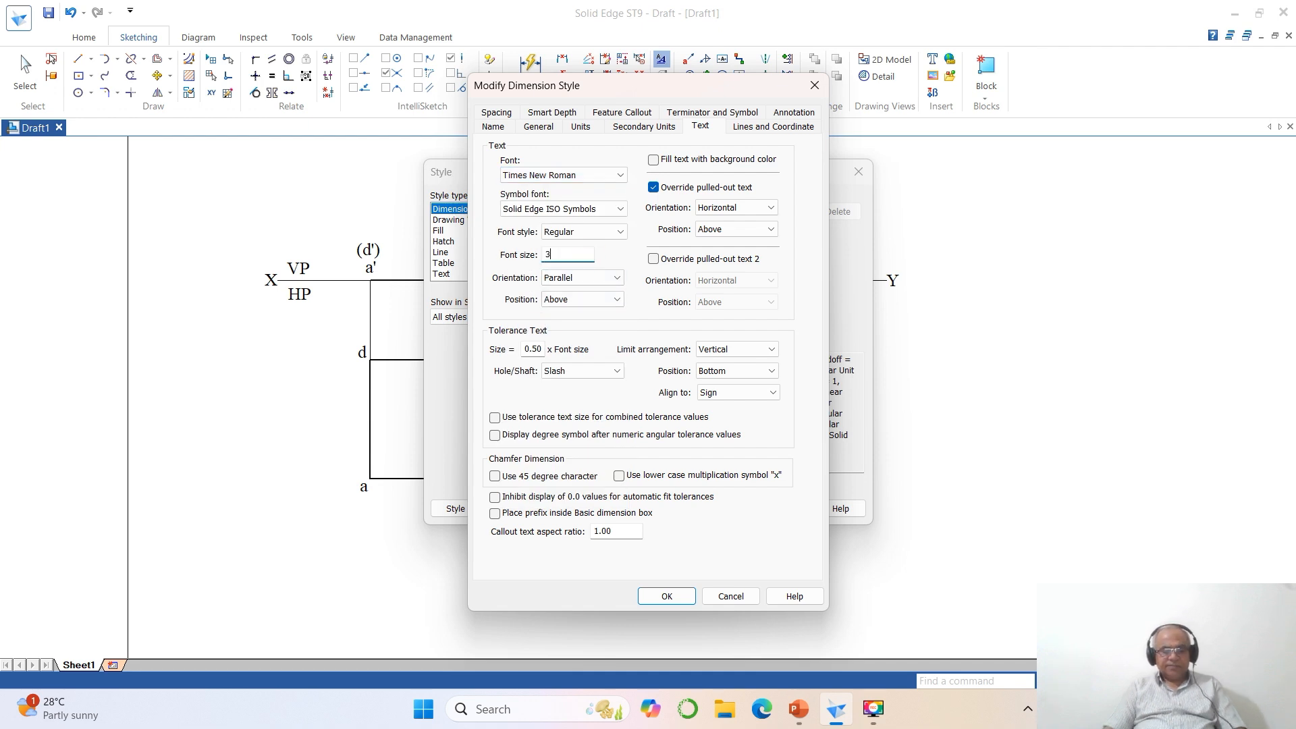
- Set the dimension line width to .1 and apply the modified ISO (mm) style
{"action": "left_click", "coordinate": [748, 125]}
{"action": "double_click", "coordinate": [573, 199]}
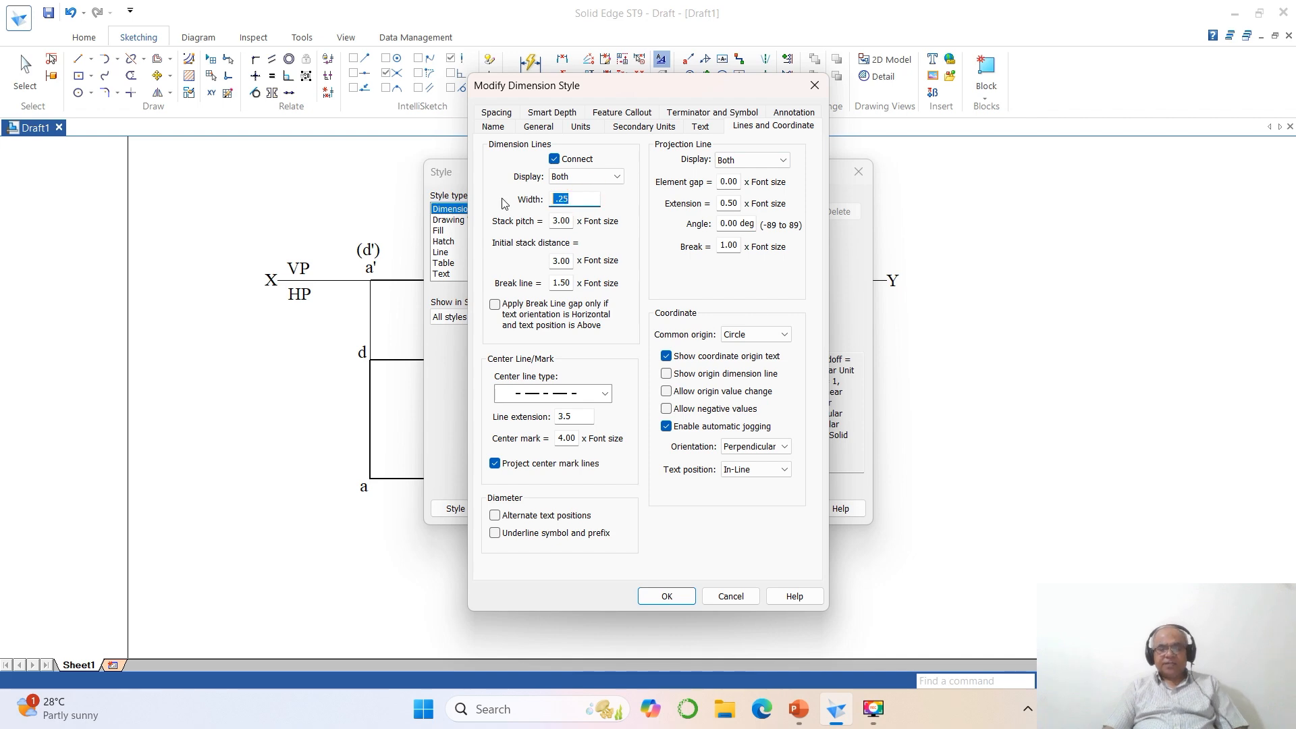
{"action": "type", "text": ".1"}
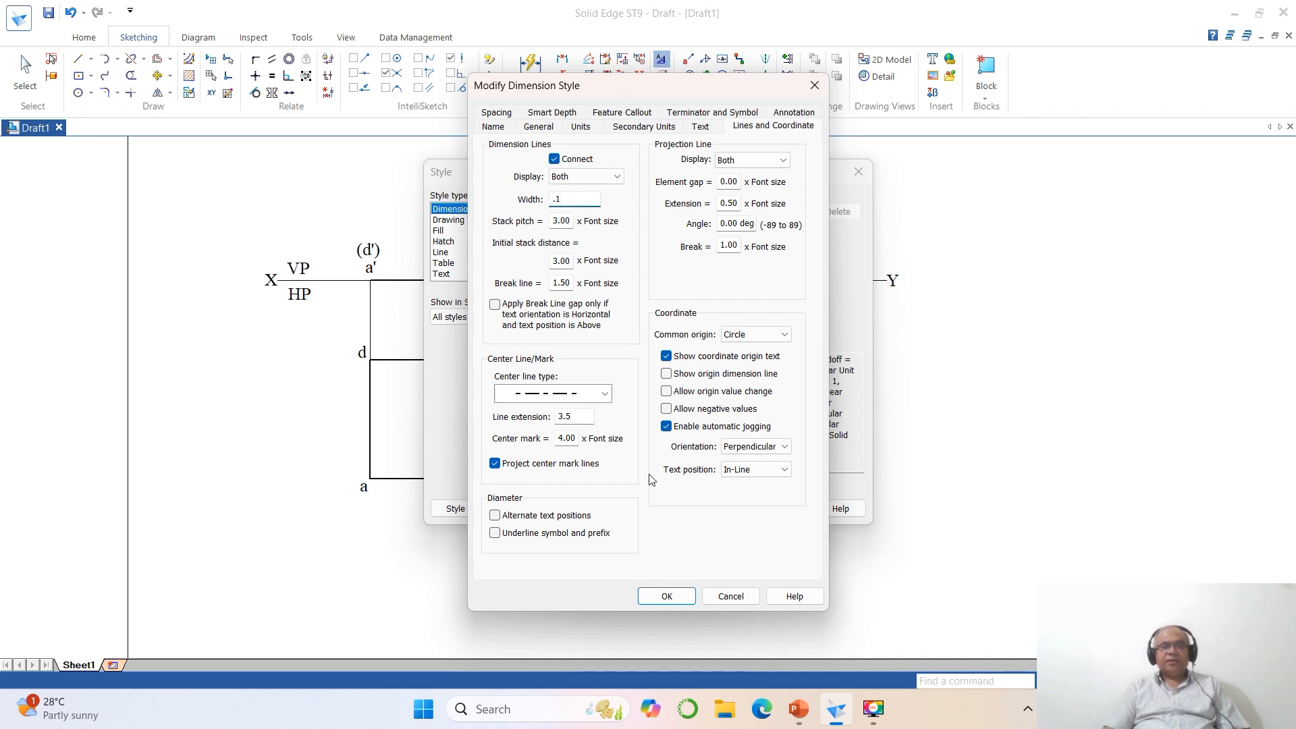
{"action": "left_click", "coordinate": [666, 595]}
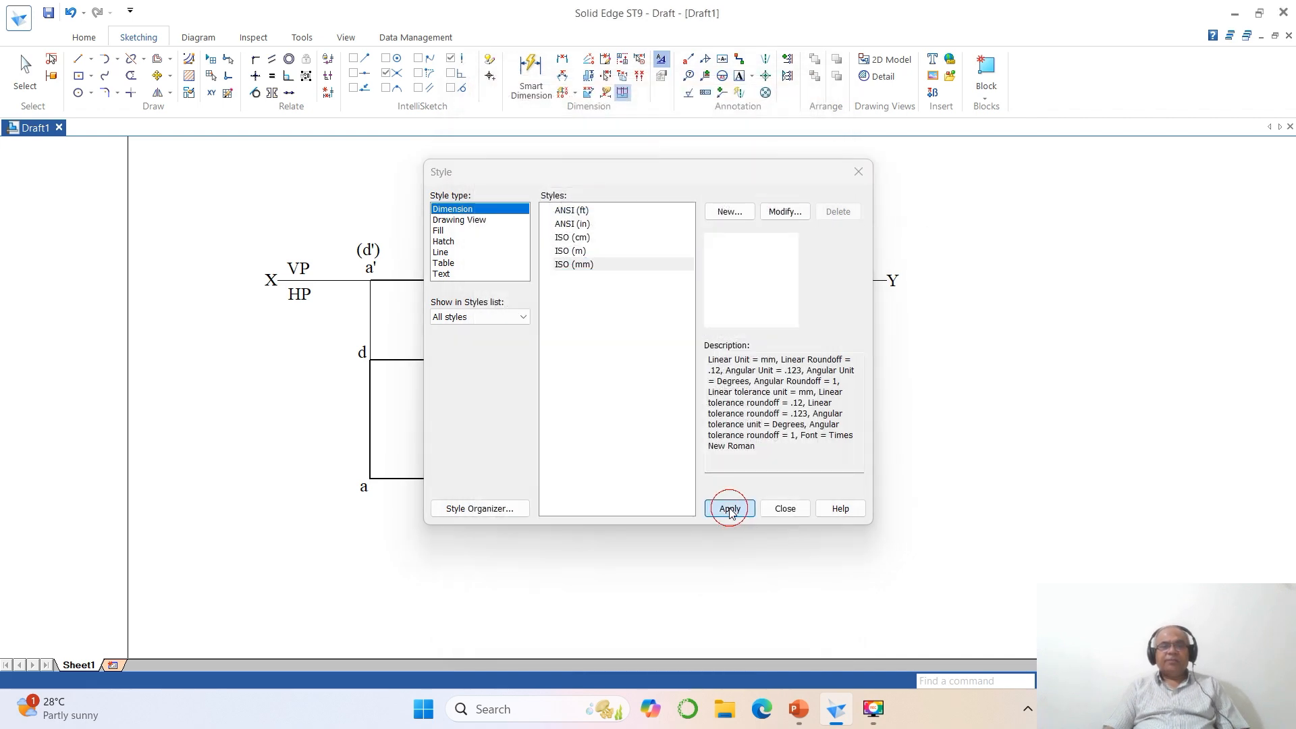
{"action": "left_click", "coordinate": [722, 507]}
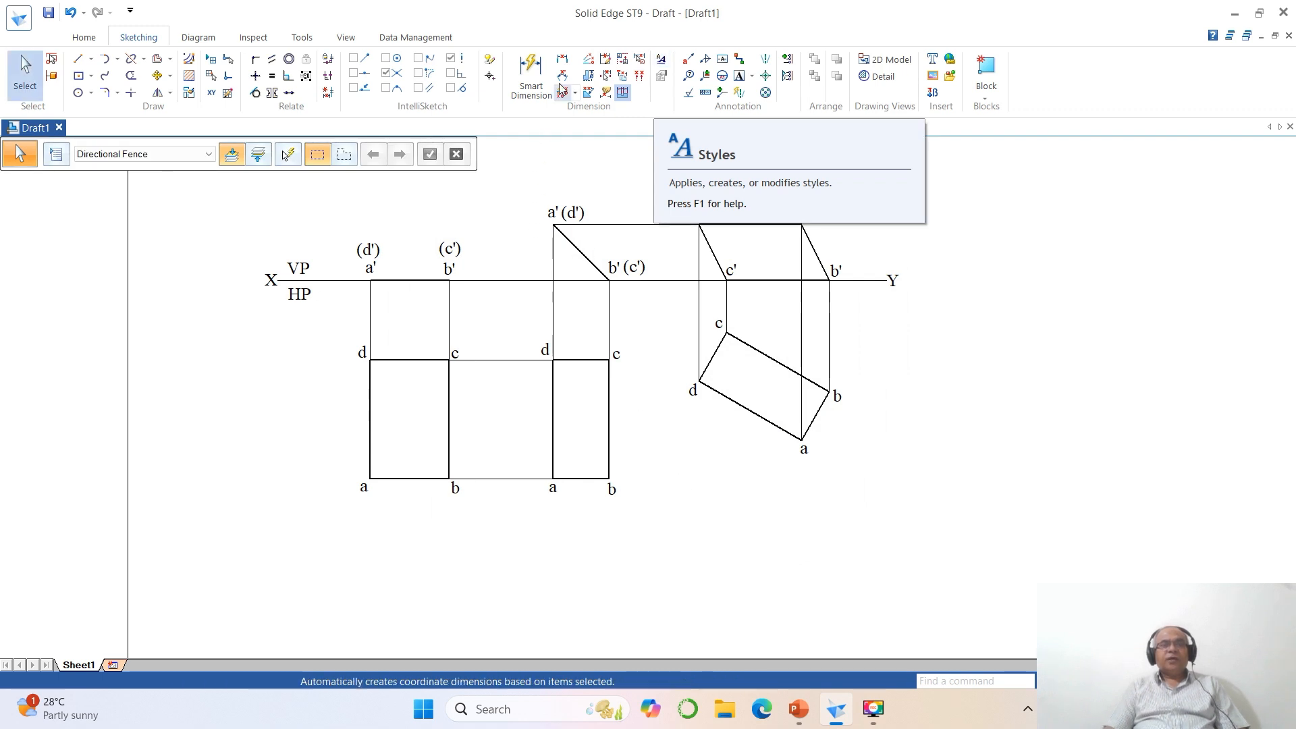
- Add distance dimensions to the vertical edge ad and the horizontal edge ab of the first top-view rectangle
{"action": "left_click", "coordinate": [562, 59]}
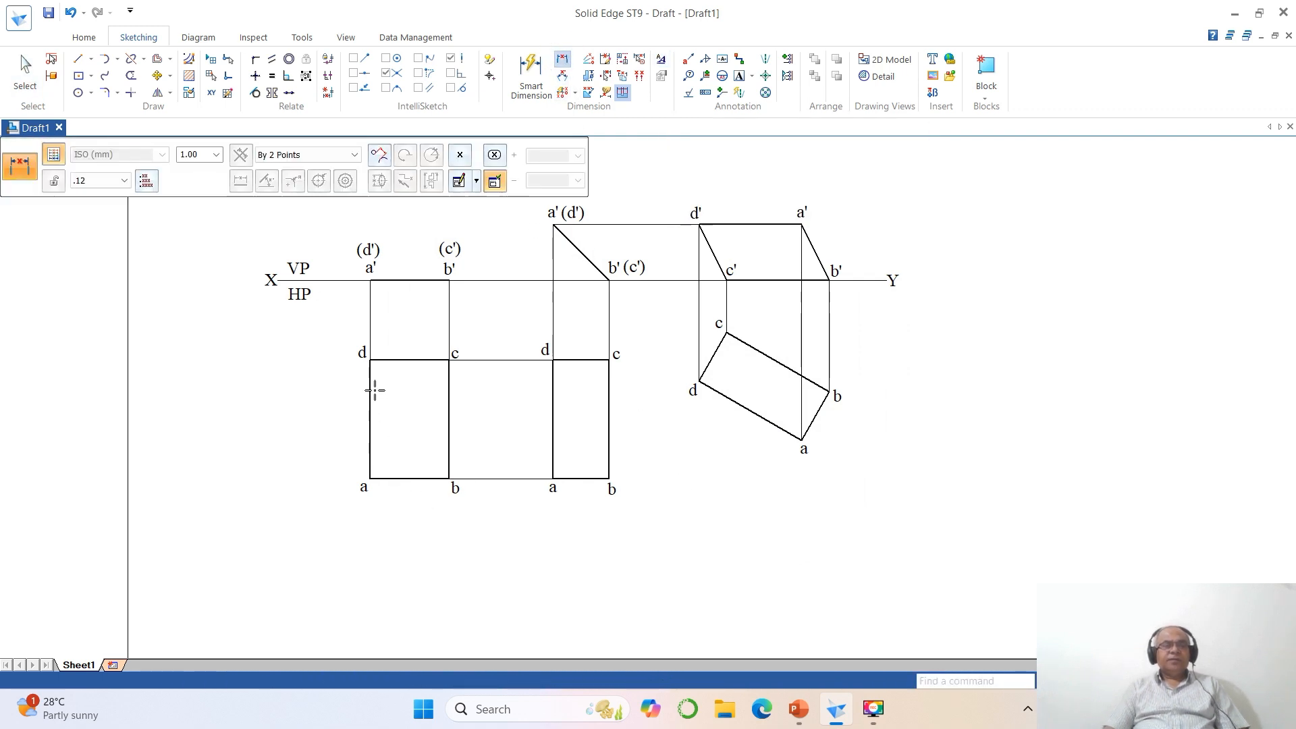
{"action": "left_click", "coordinate": [369, 444]}
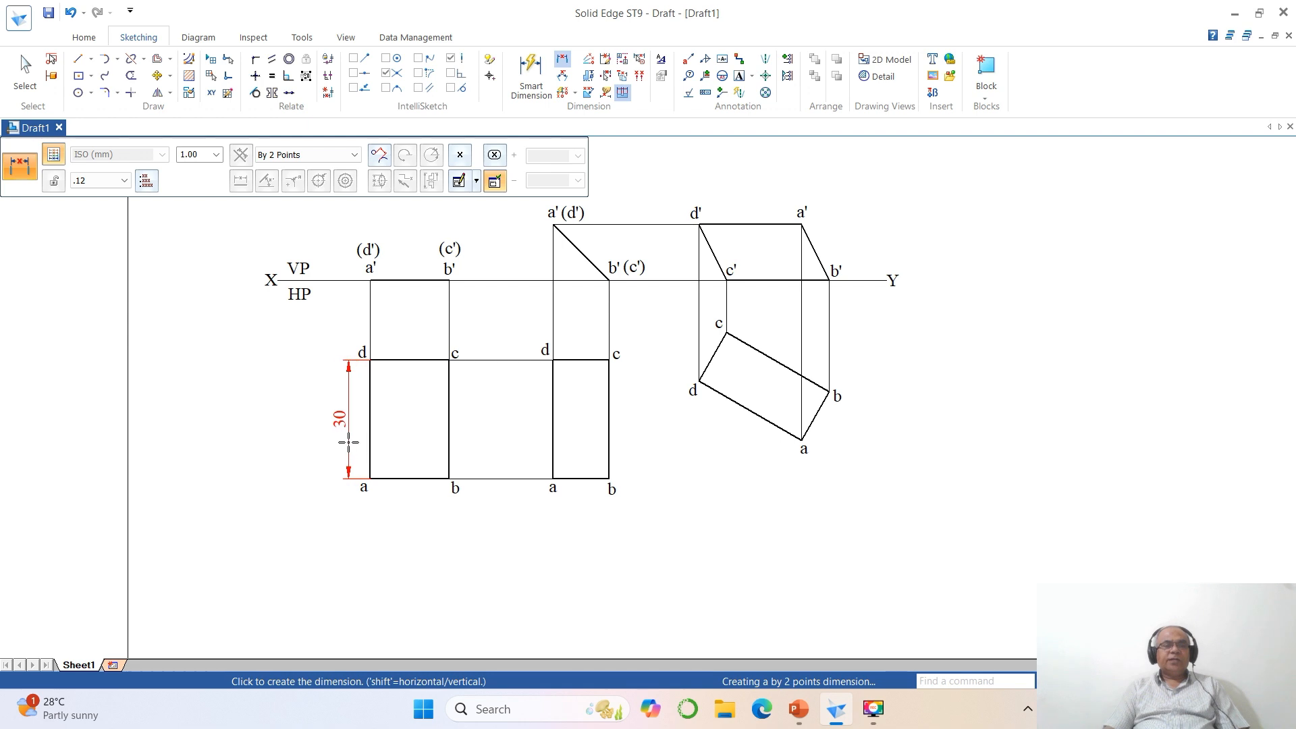
{"action": "left_click", "coordinate": [344, 443]}
{"action": "right_click", "coordinate": [422, 552]}
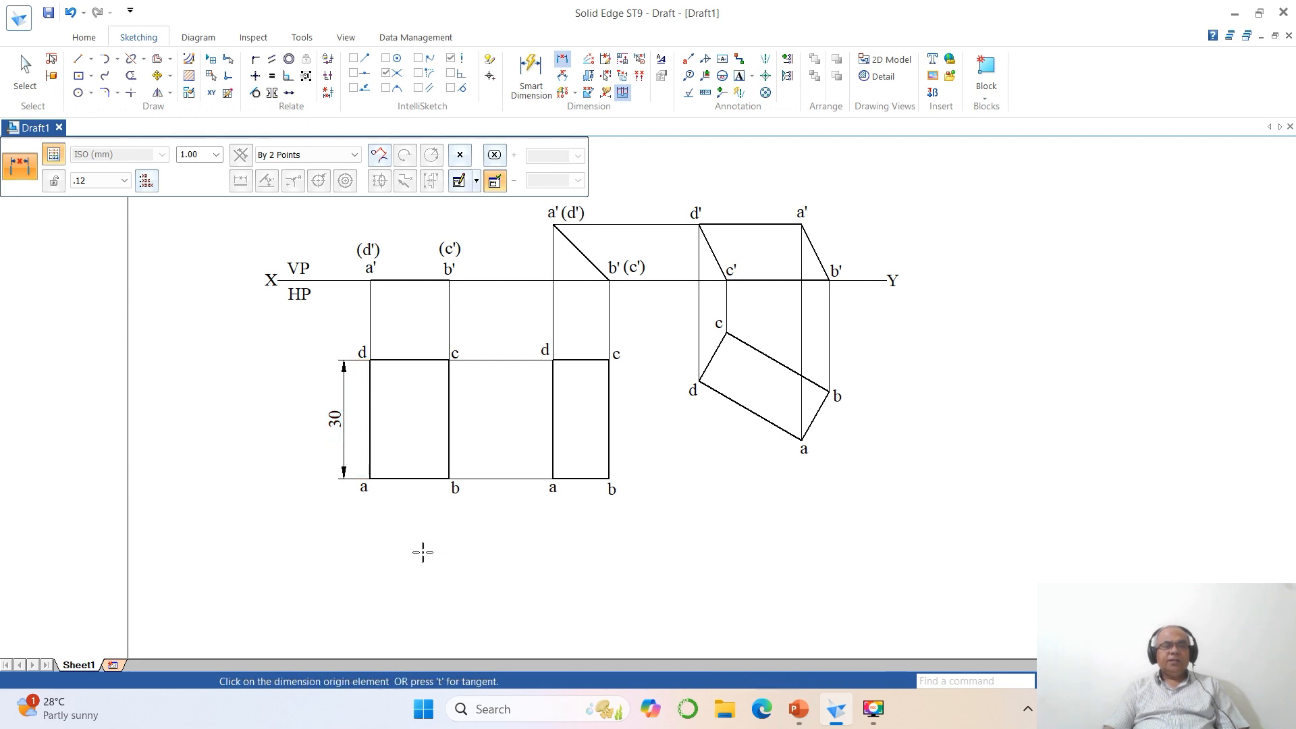
{"action": "left_click", "coordinate": [371, 454]}
{"action": "left_click", "coordinate": [449, 455]}
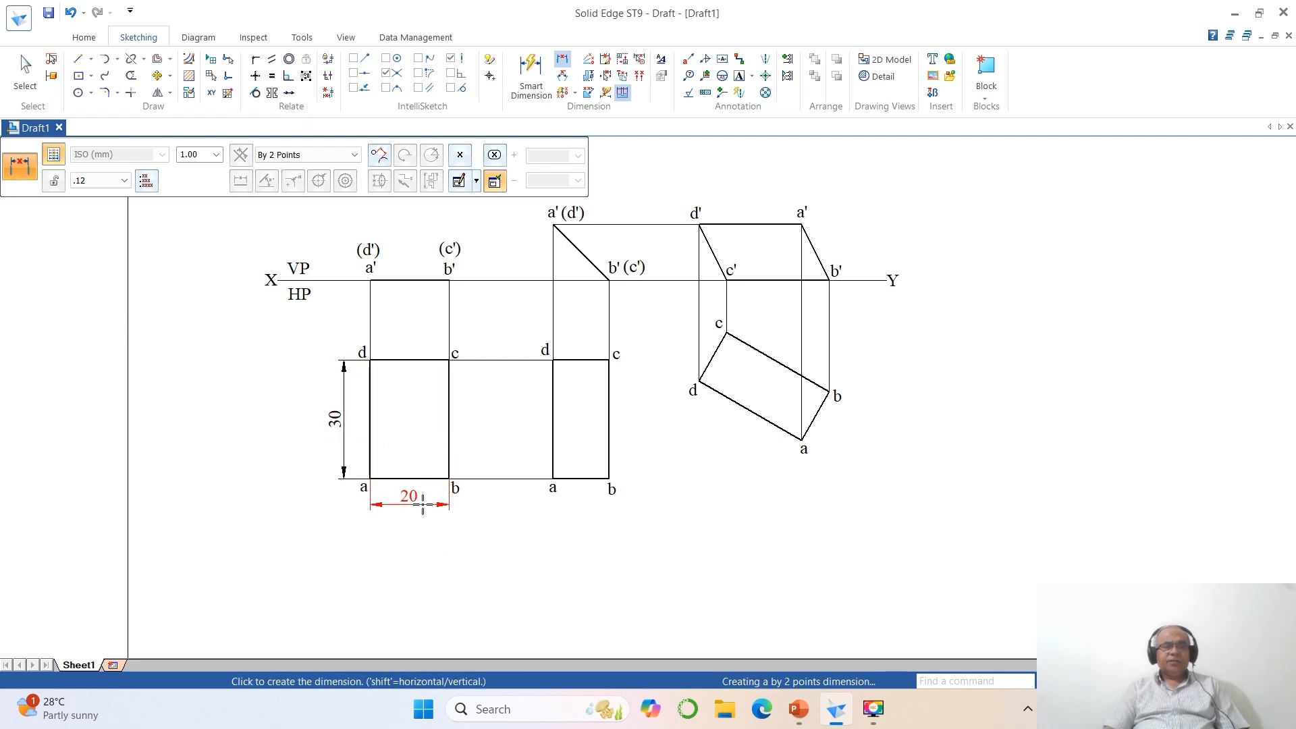
{"action": "left_click", "coordinate": [422, 506]}
{"action": "right_click", "coordinate": [515, 390]}
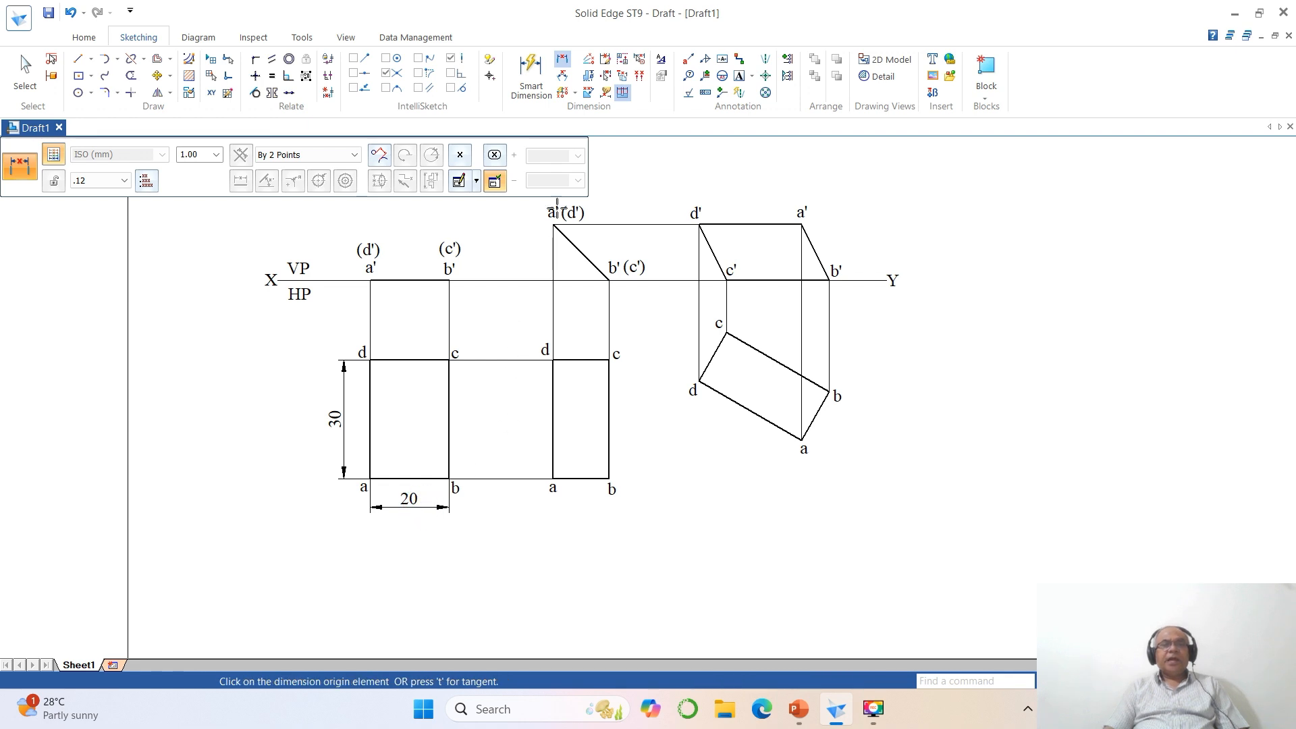
- Add an angle dimension between the inclined front-view line a'b' and the vertical projector through a'
{"action": "left_click", "coordinate": [561, 75]}
{"action": "left_click", "coordinate": [574, 247]}
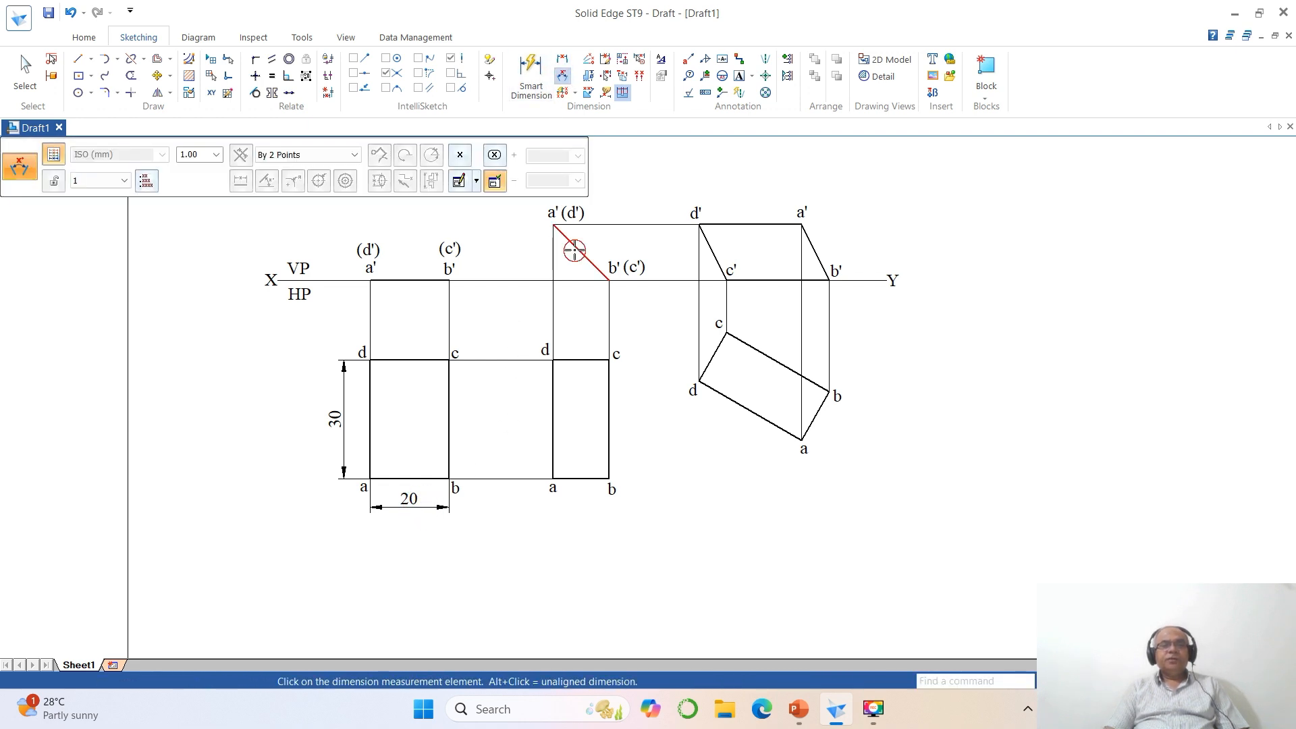
{"action": "left_click", "coordinate": [572, 244]}
{"action": "left_click", "coordinate": [549, 256]}
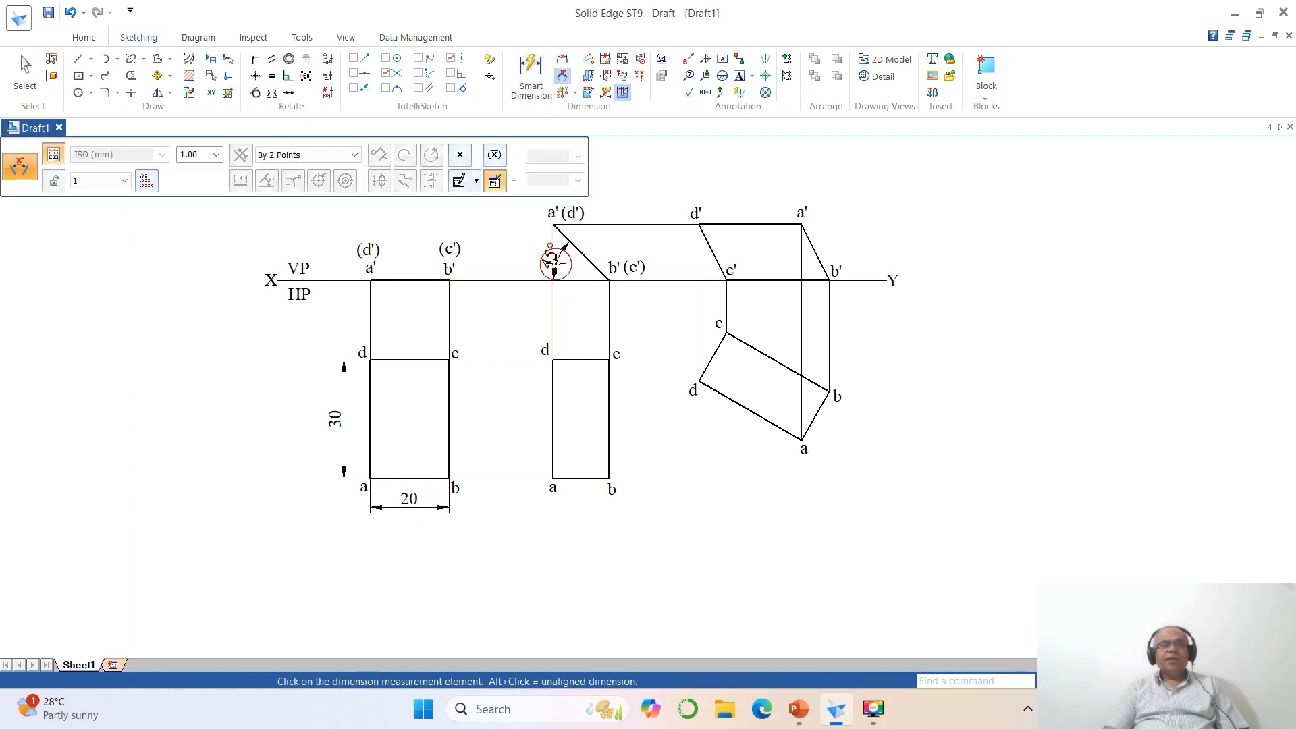
{"action": "right_click", "coordinate": [667, 387]}
- Dimension the angle between edge cb of the final top view and the XY line, placing it beside c
{"action": "left_click", "coordinate": [747, 348]}
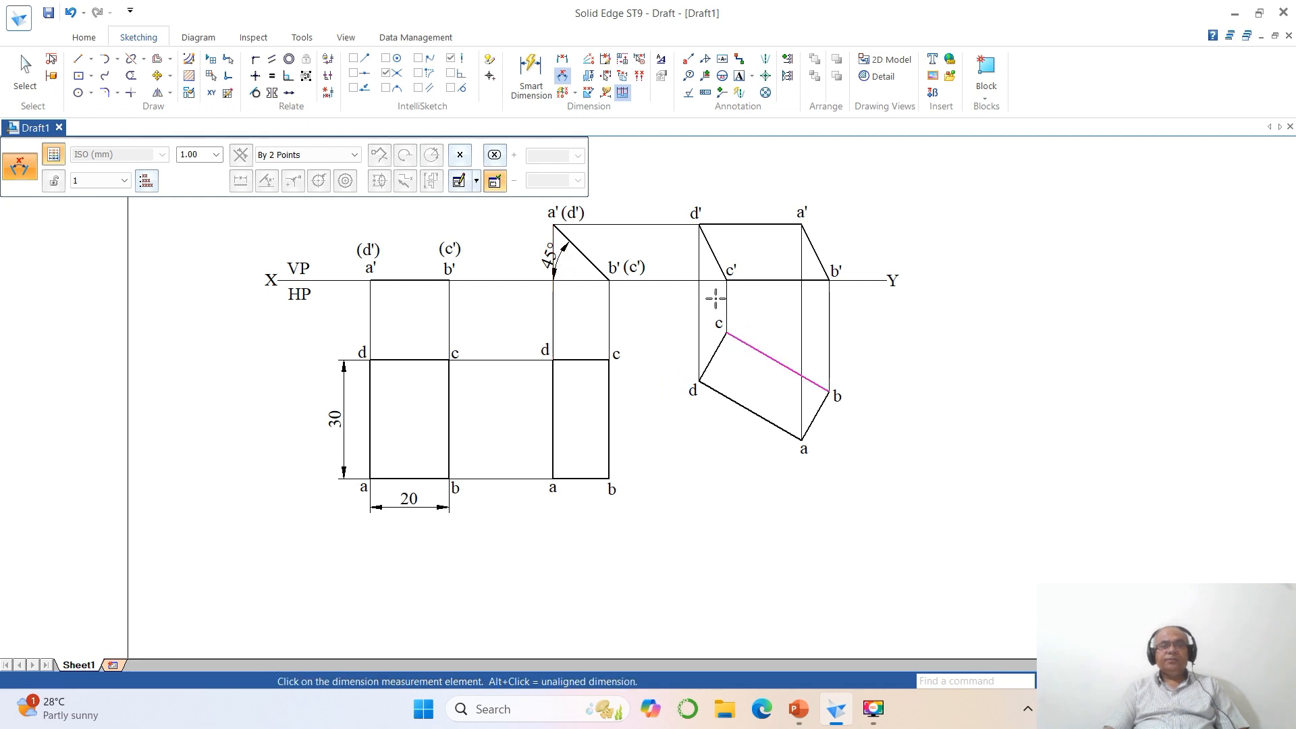
{"action": "left_click", "coordinate": [706, 280]}
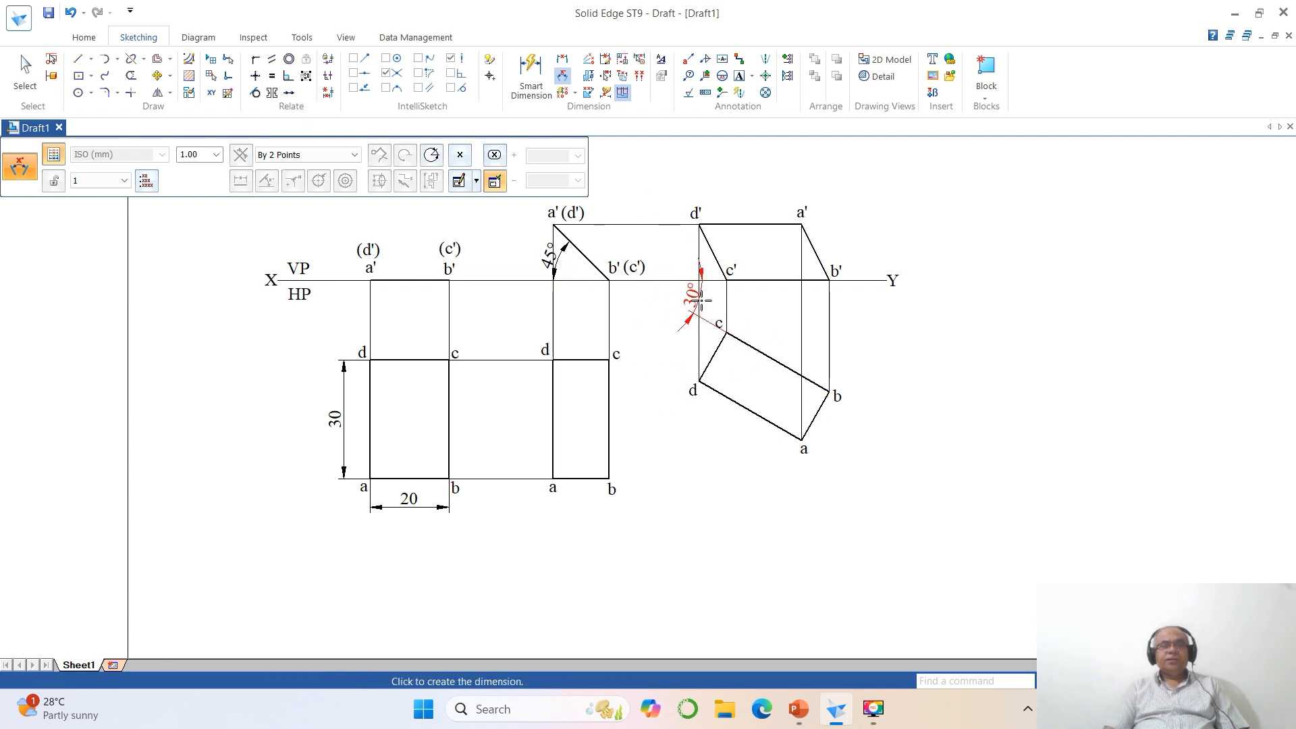
{"action": "left_click", "coordinate": [710, 302]}
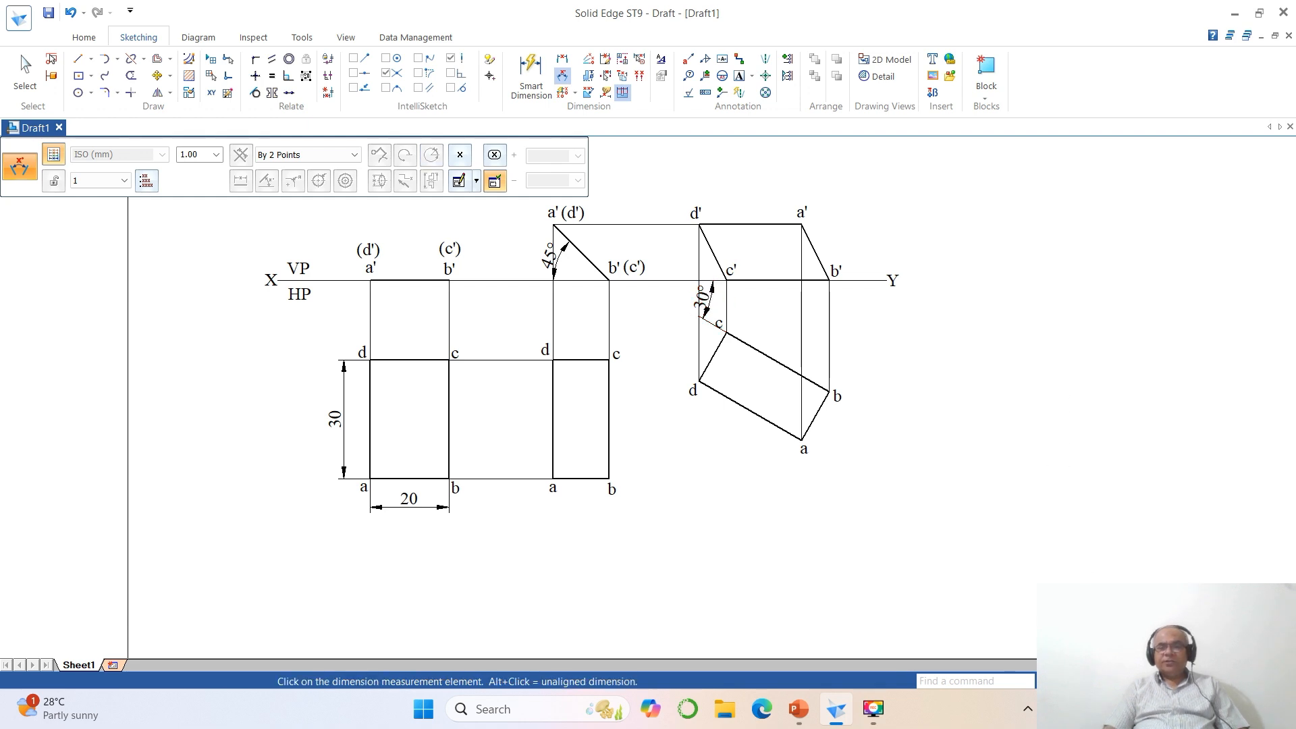
- Fit the sheet and enlarge the area with the problem statement and projections to review the dimensioned drawing
{"action": "double_click", "coordinate": [1107, 681]}
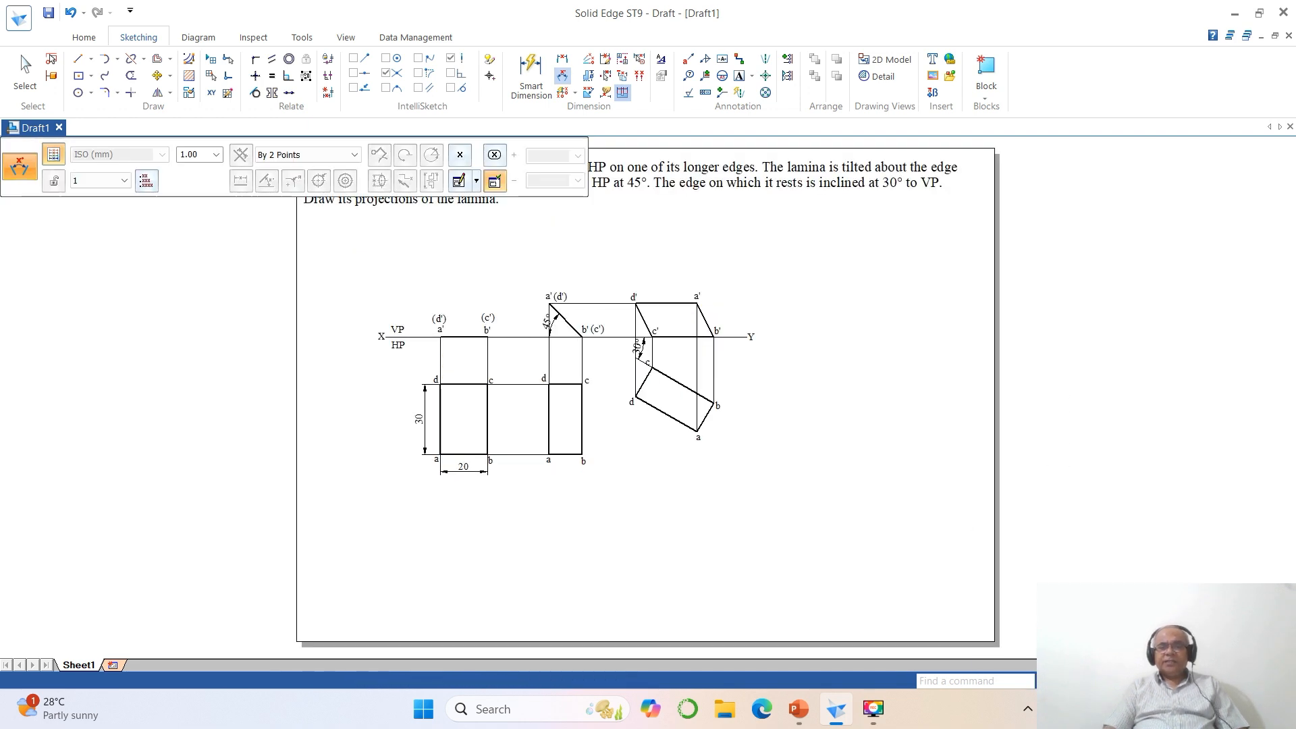
{"action": "left_click", "coordinate": [1073, 681]}
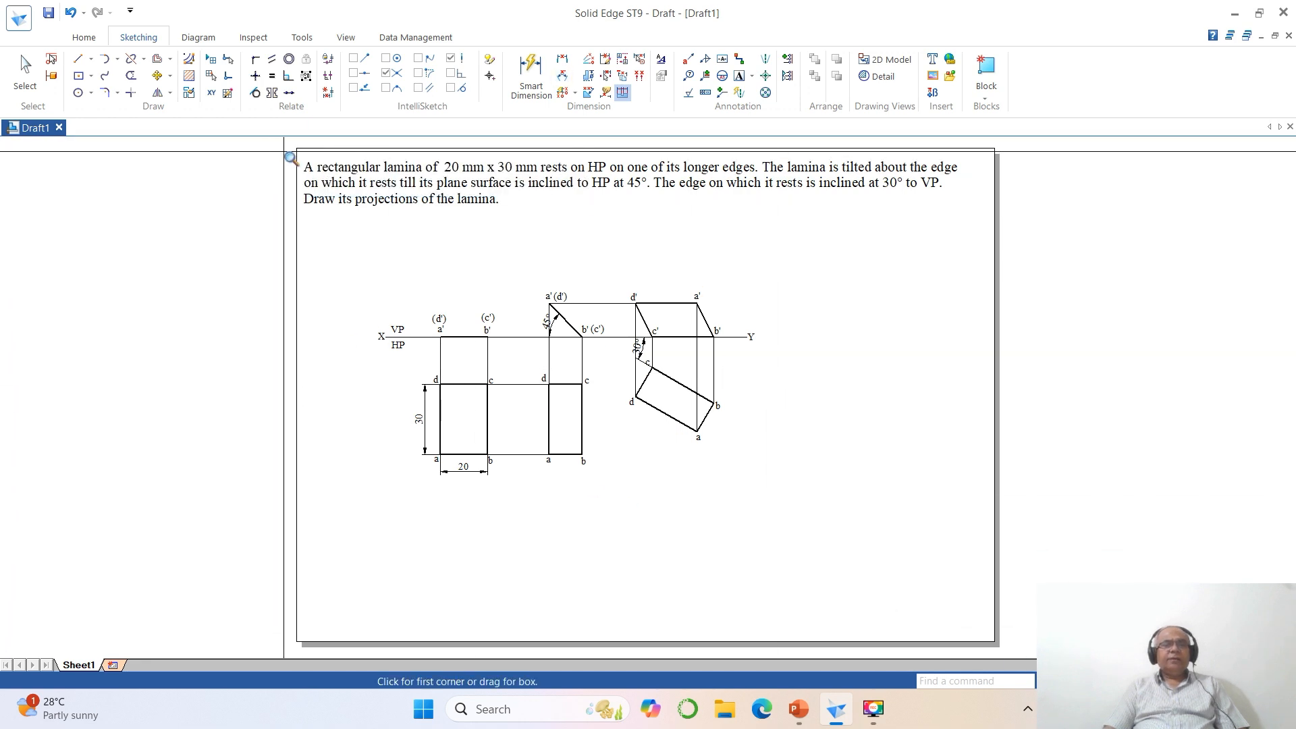
{"action": "left_click", "coordinate": [290, 150]}
{"action": "left_click", "coordinate": [1030, 576]}
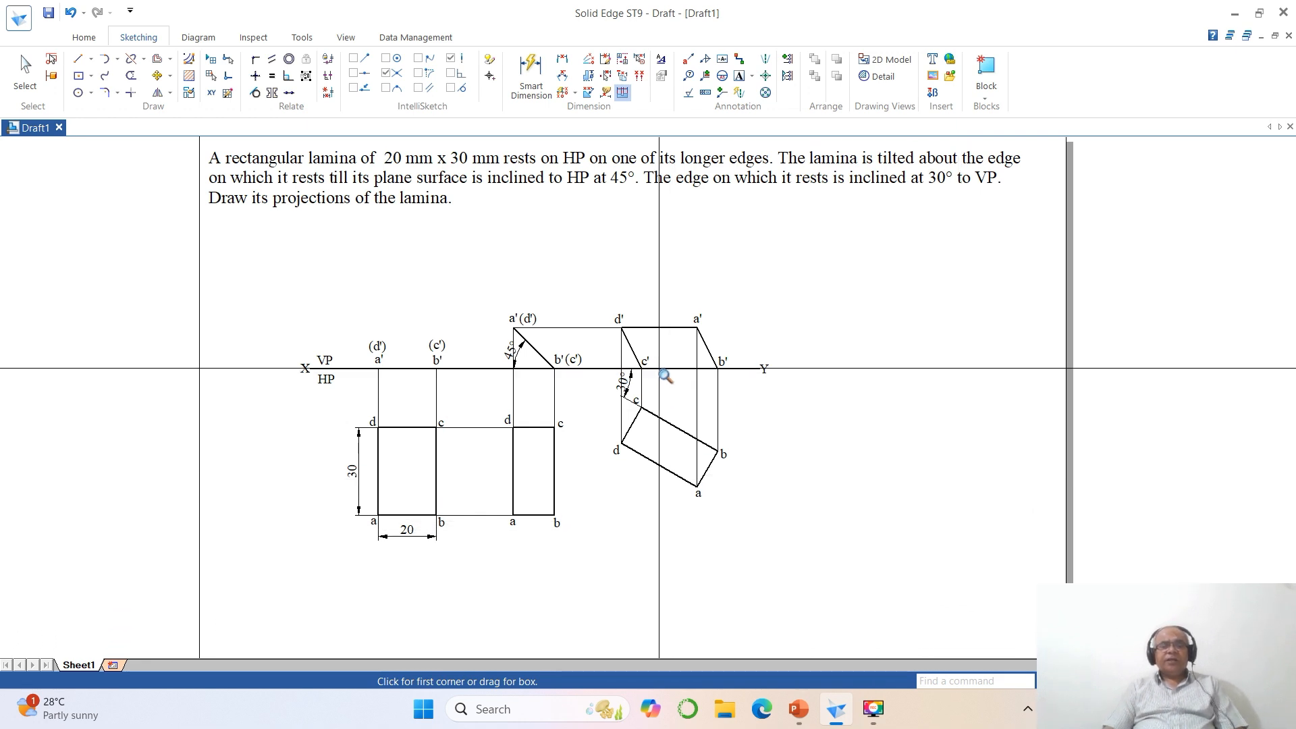
{"action": "right_click", "coordinate": [665, 370]}
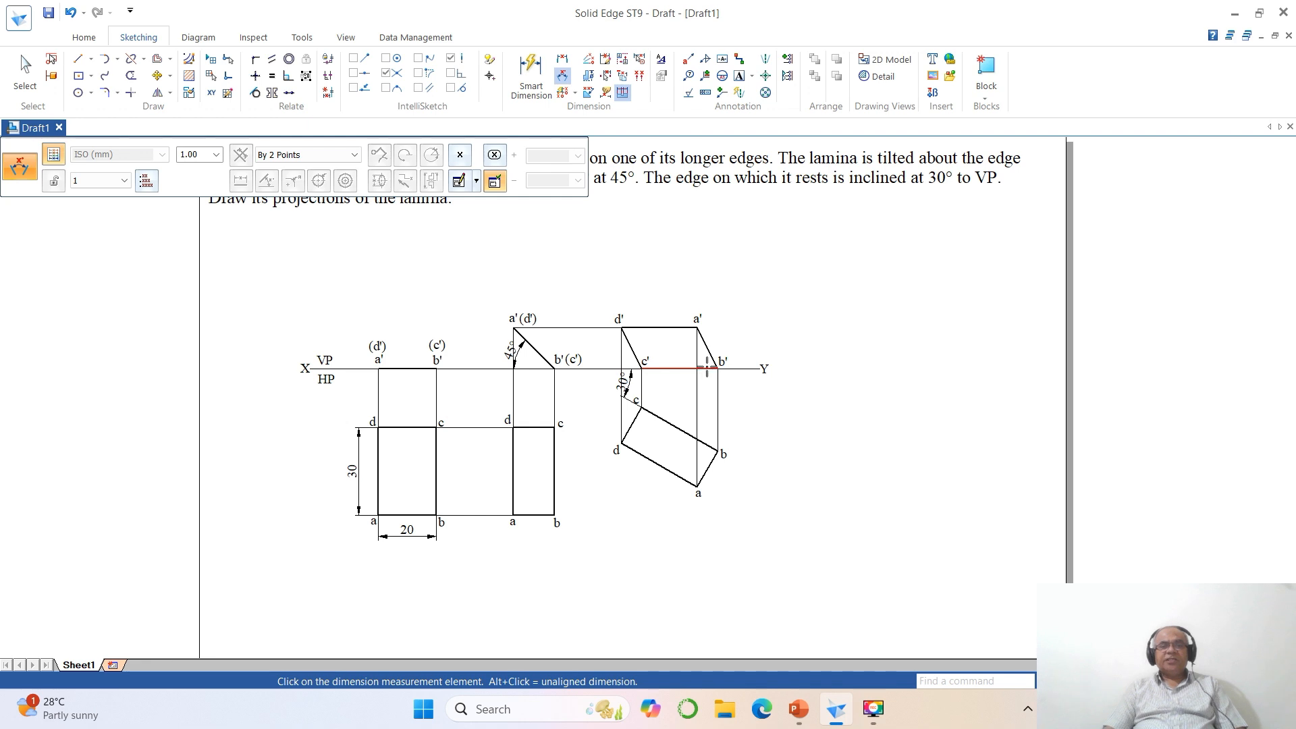
{"action": "left_click", "coordinate": [617, 381]}
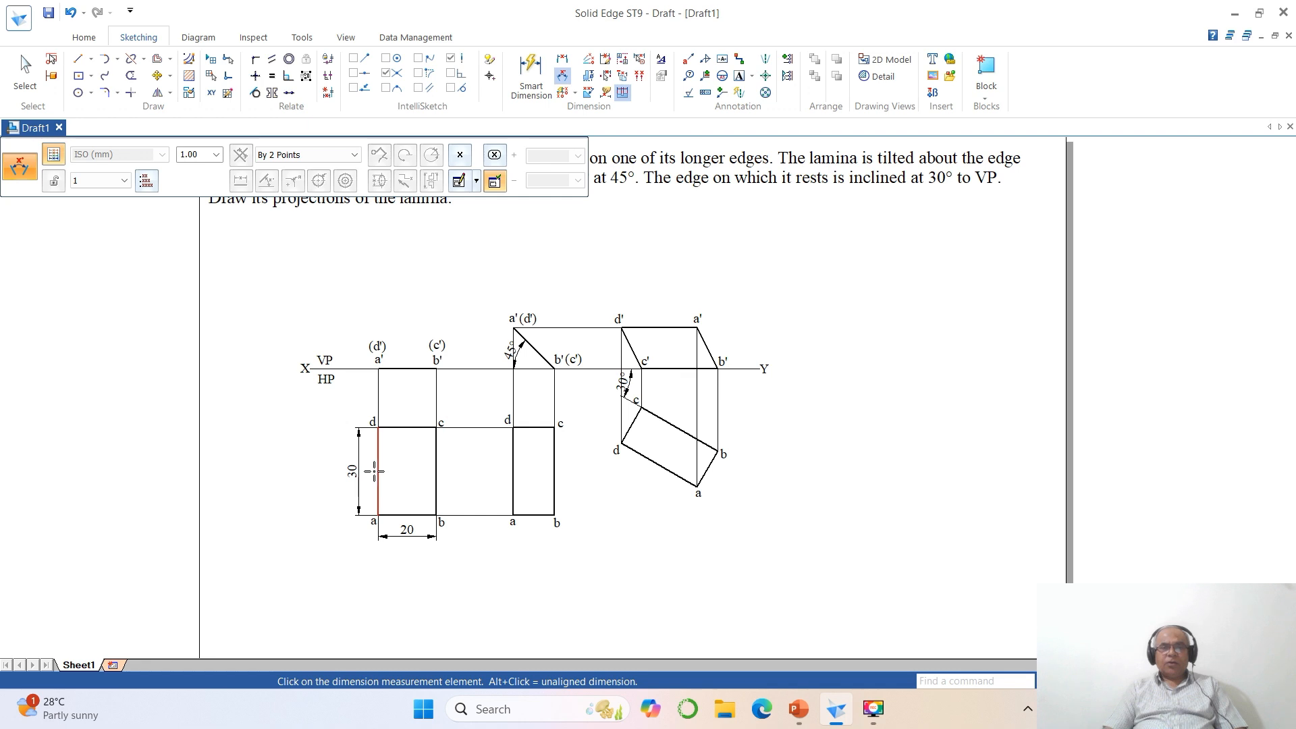
{"action": "left_click", "coordinate": [364, 476]}
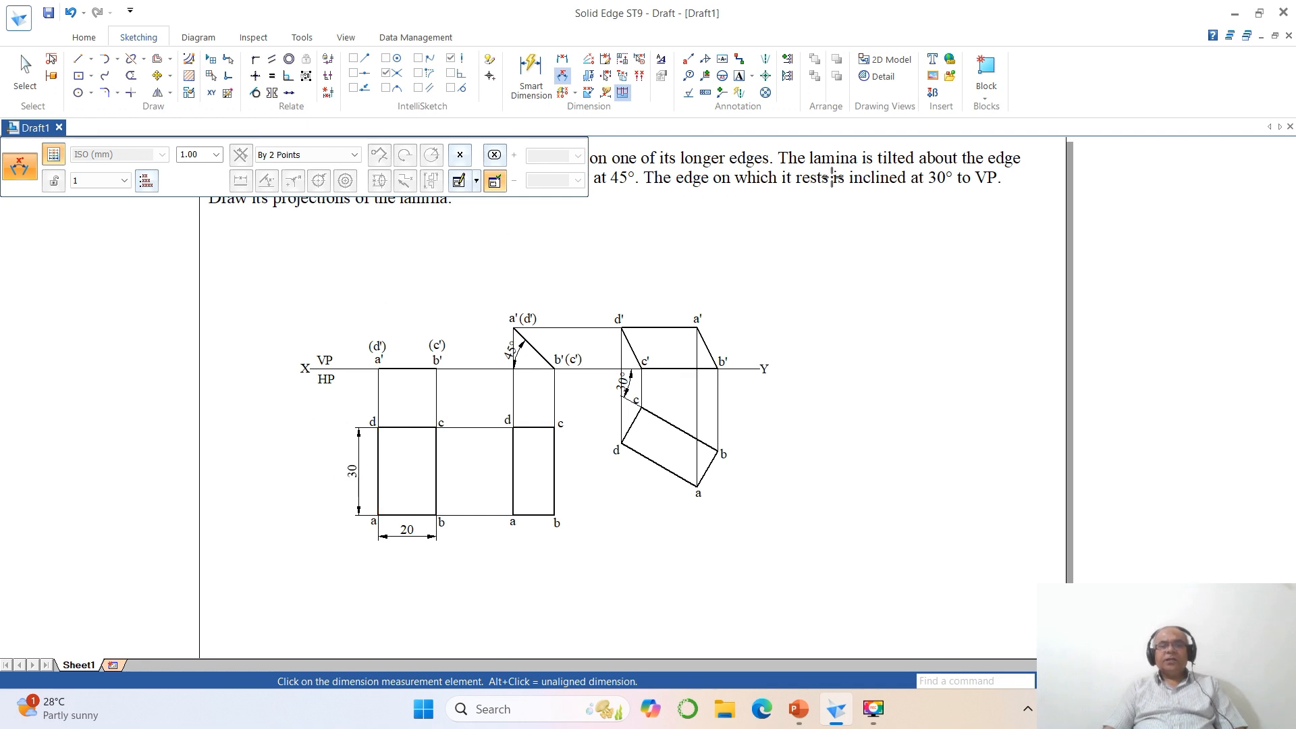